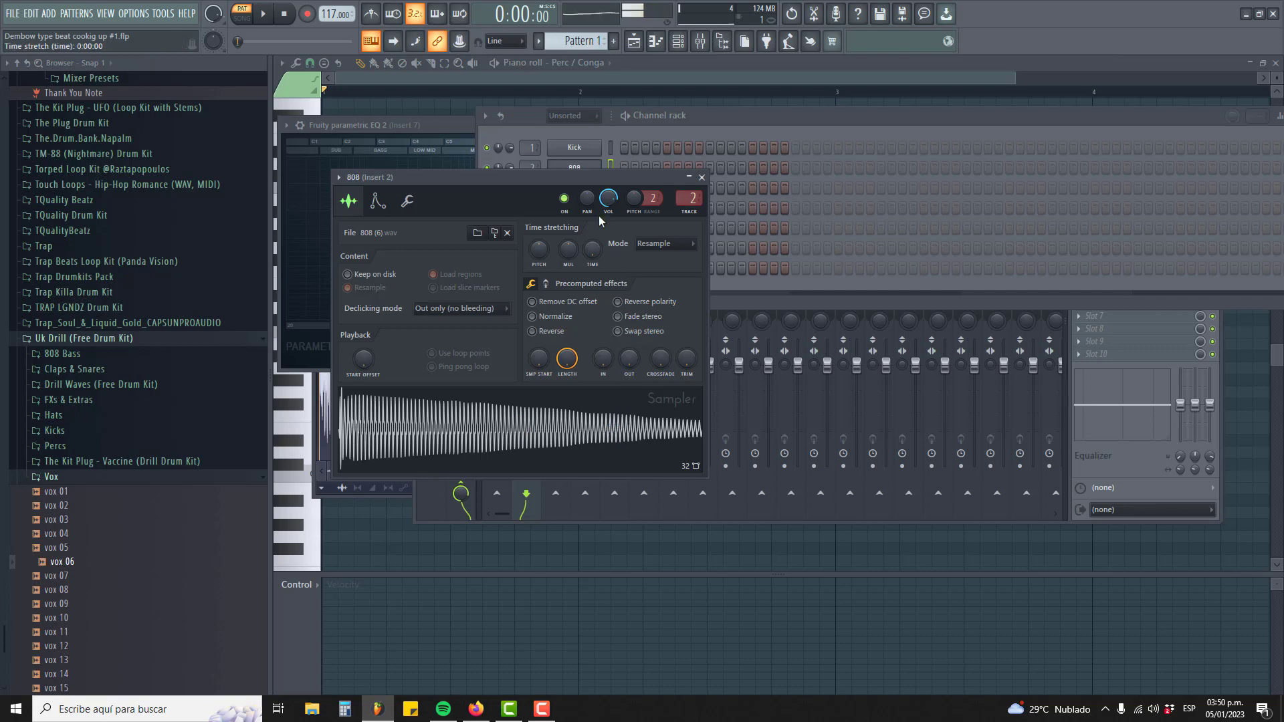
Step: Add a fade-out to the 808 sample and collapse the browser's folder tree
{"action": "left_click_drag", "start_coordinate": [596, 174], "coordinate": [606, 172]}
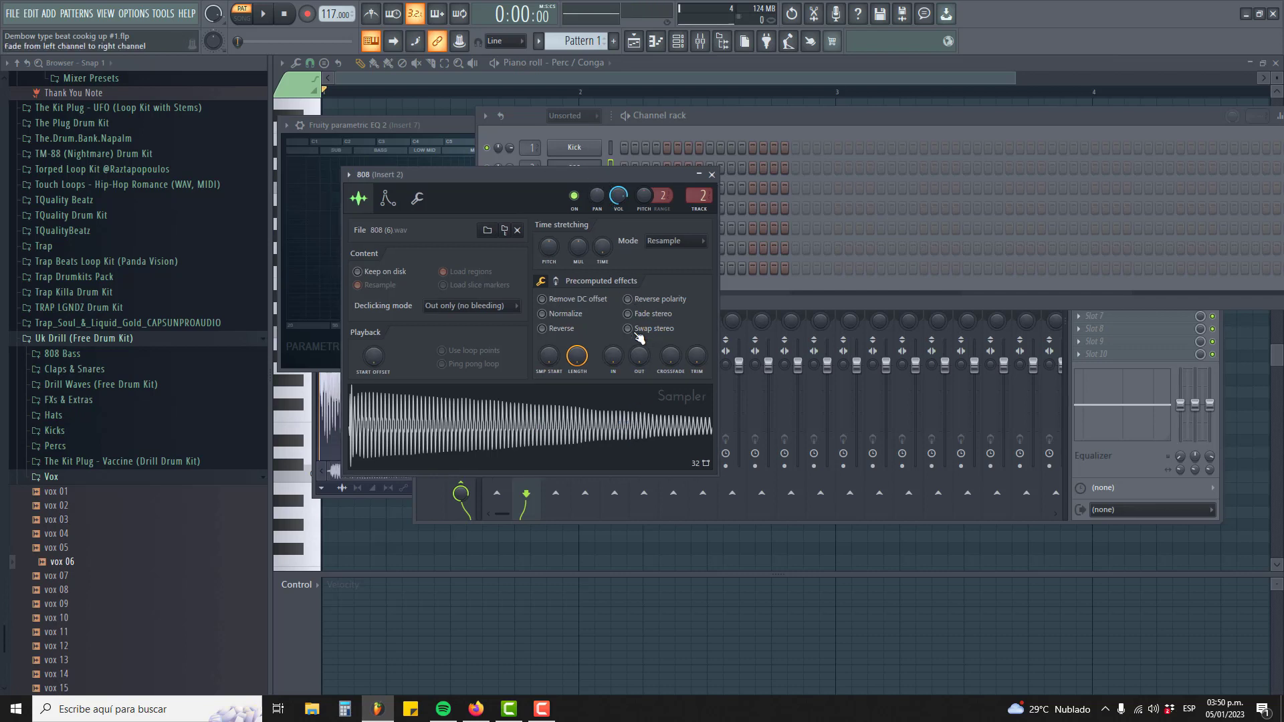
{"action": "left_click", "coordinate": [25, 64]}
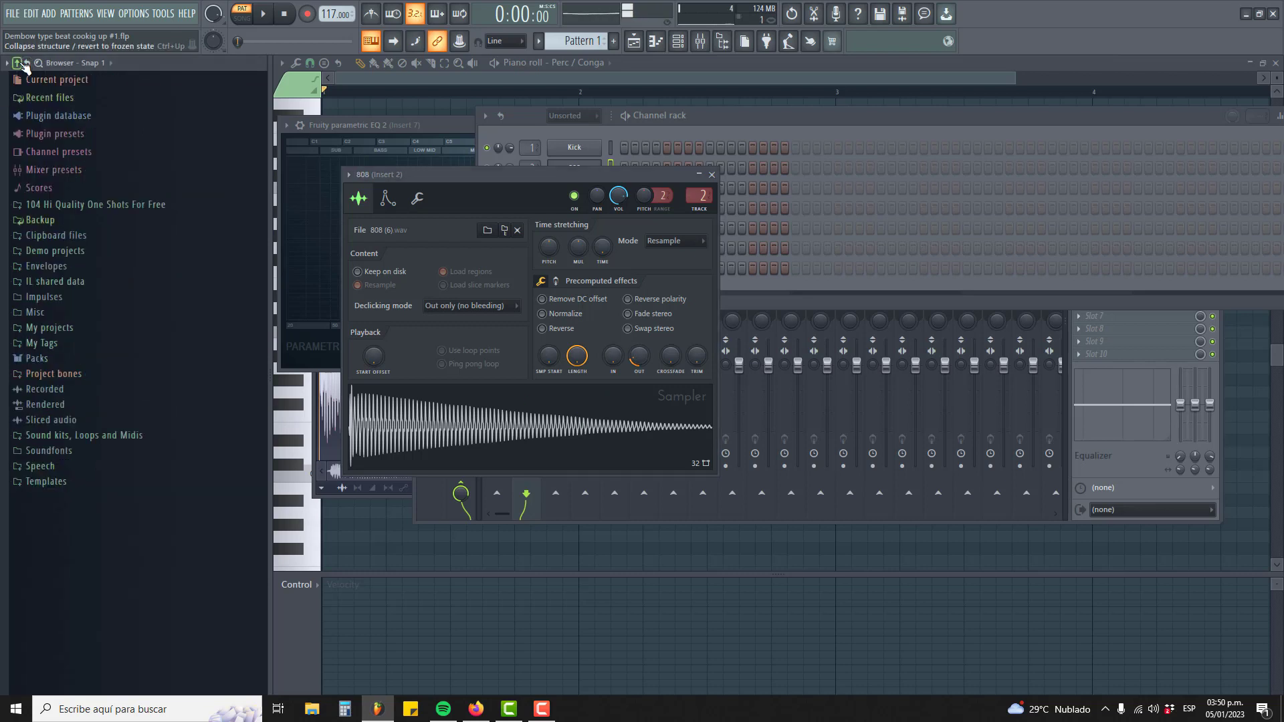
{"action": "left_click", "coordinate": [420, 200]}
{"action": "left_click", "coordinate": [358, 198]}
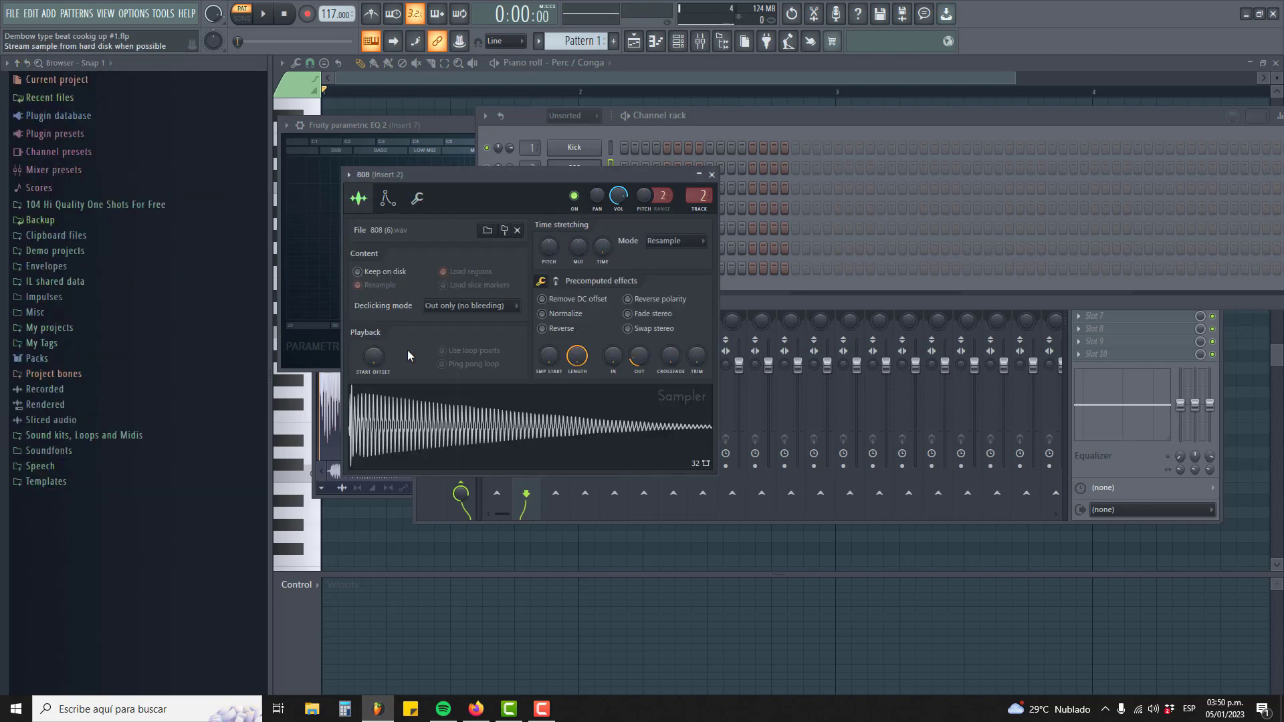
{"action": "left_click", "coordinate": [418, 204]}
{"action": "left_click", "coordinate": [359, 199]}
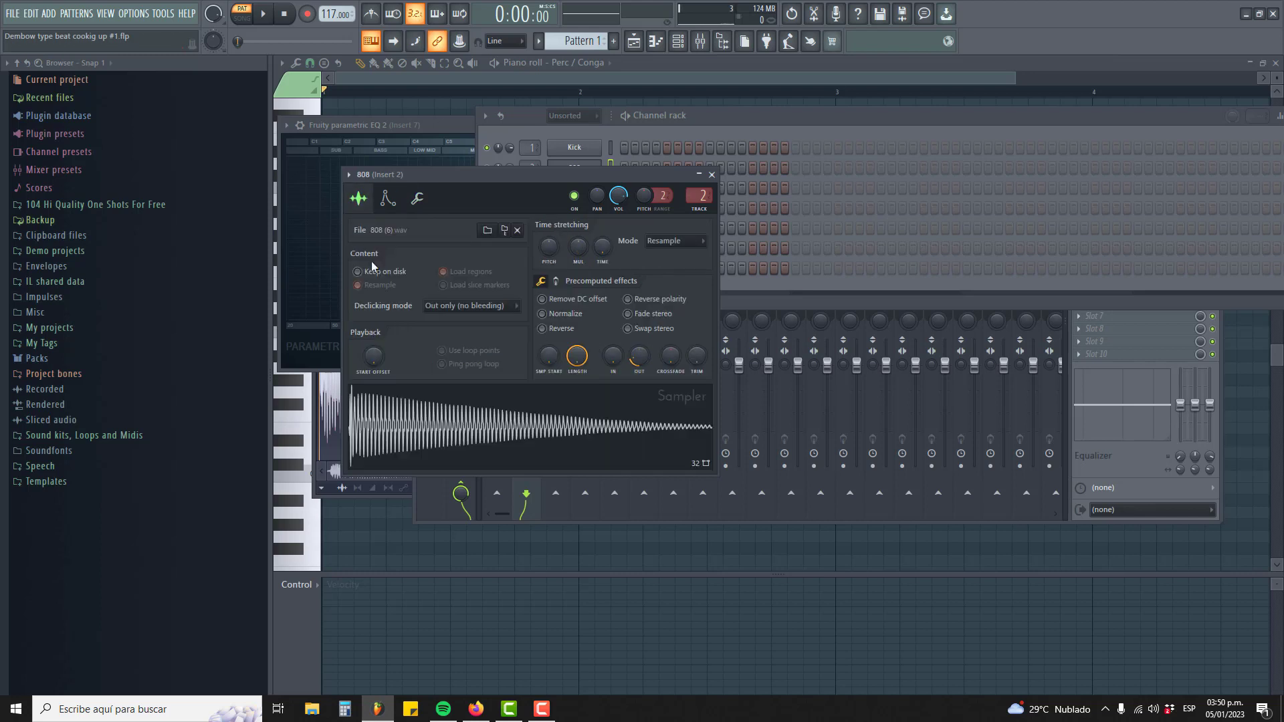
Step: Open the 808 sample in Edison and detect its pitch regions to find the note, closing the editor when done
{"action": "right_click", "coordinate": [425, 419]}
{"action": "left_click", "coordinate": [469, 477]}
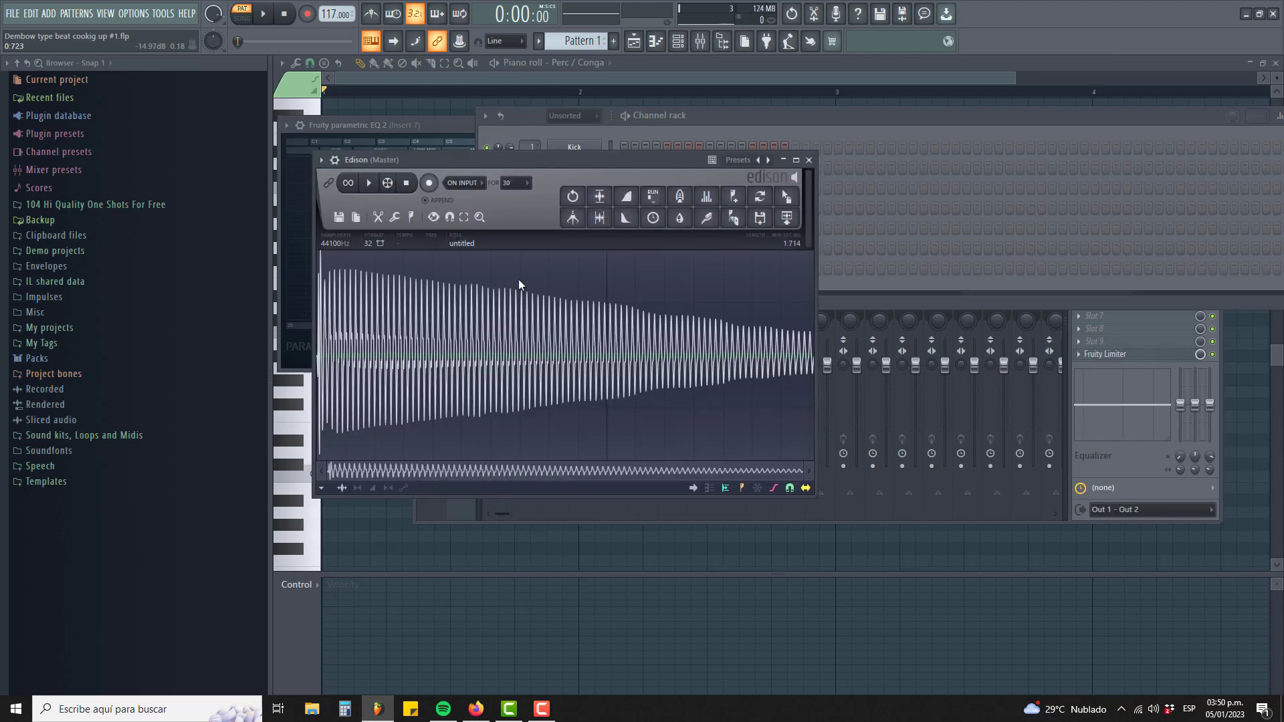
{"action": "left_click", "coordinate": [410, 217]}
{"action": "left_click", "coordinate": [395, 217]}
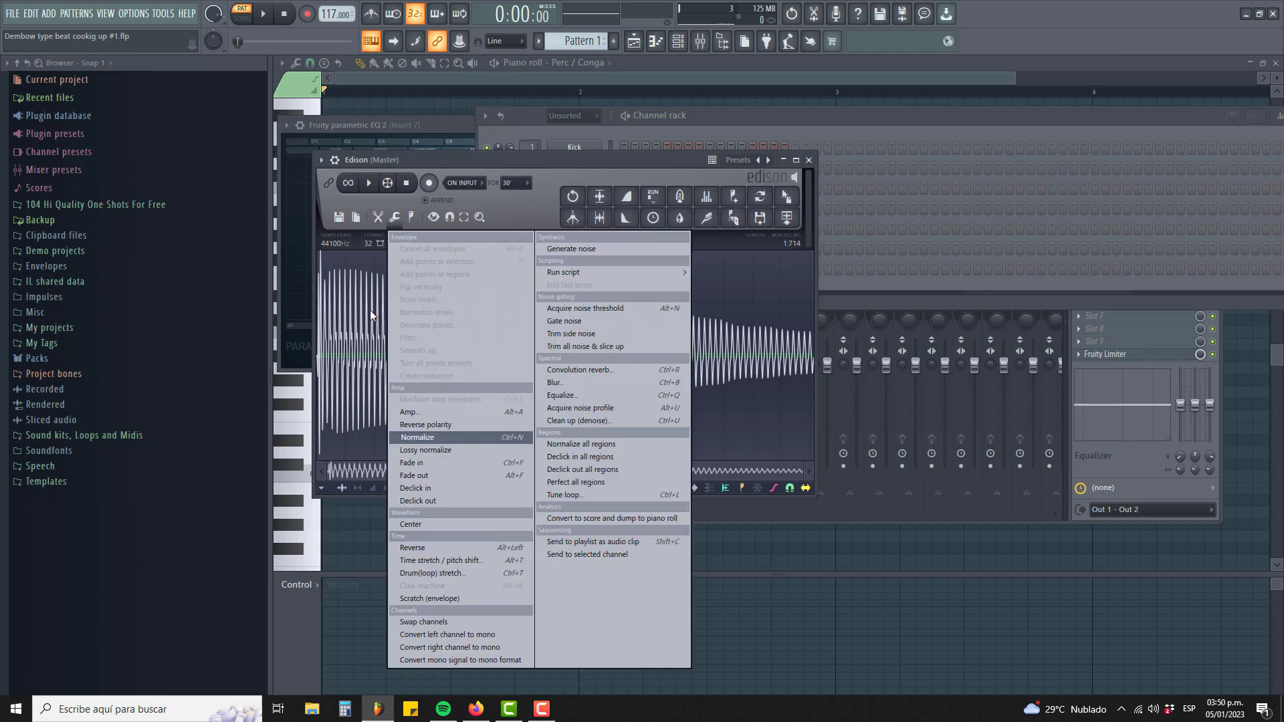
{"action": "left_click", "coordinate": [411, 218]}
{"action": "left_click", "coordinate": [413, 219]}
{"action": "left_click", "coordinate": [413, 220]}
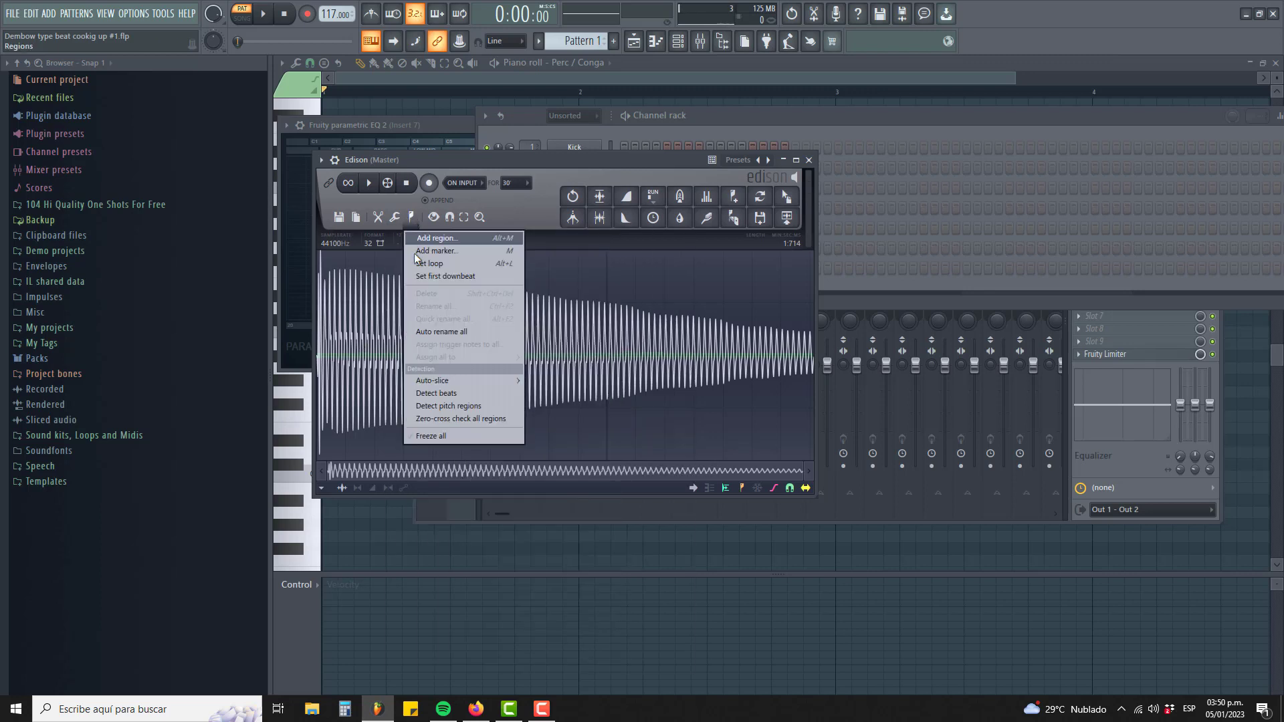
{"action": "left_click", "coordinate": [446, 406]}
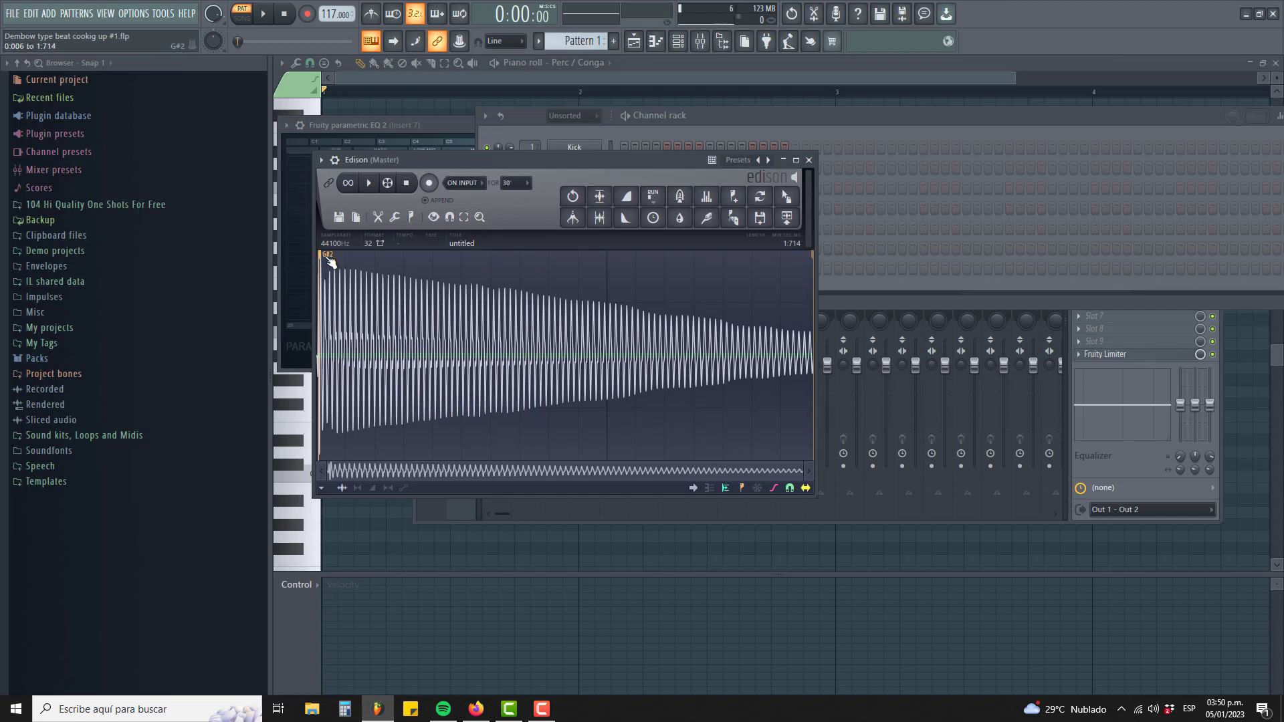
{"action": "left_click", "coordinate": [809, 160]}
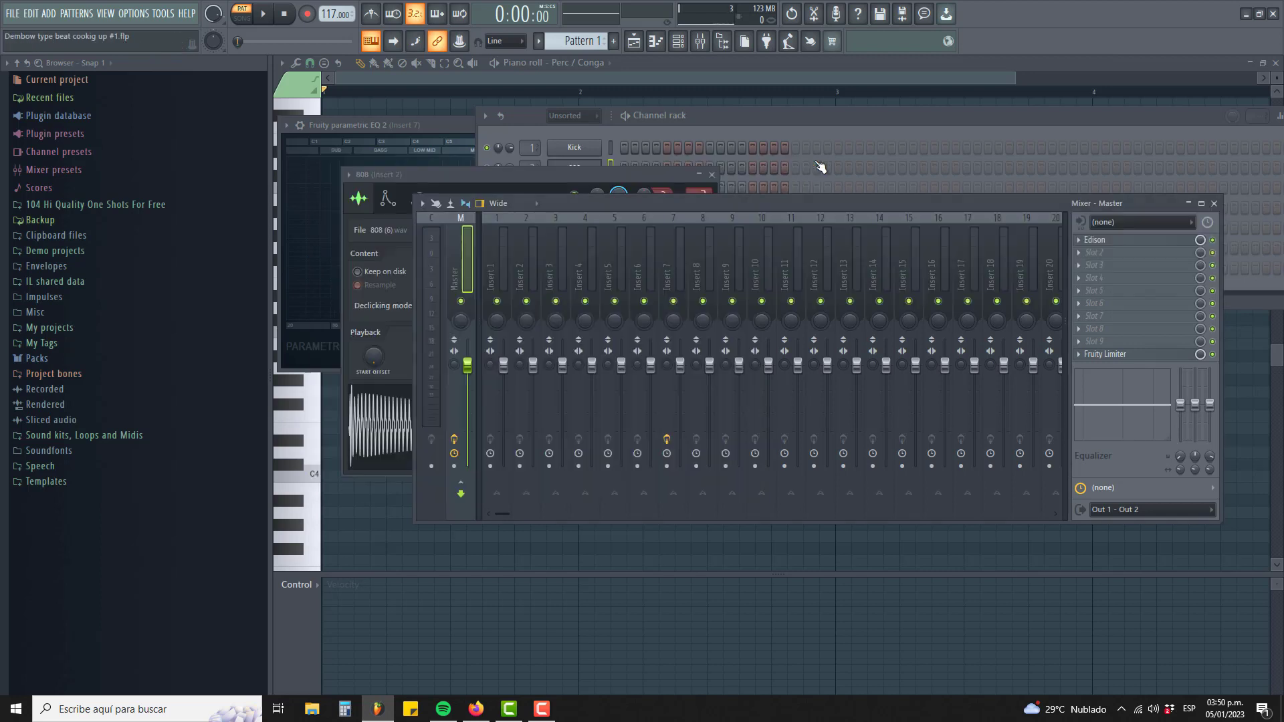
Step: Remove Edison and Fruity Limiter from the Master track's effect slots
{"action": "left_click", "coordinate": [1084, 242]}
{"action": "left_click", "coordinate": [1095, 268]}
{"action": "left_click", "coordinate": [1088, 359]}
{"action": "left_click", "coordinate": [1097, 383]}
Step: Set the 808 channel's root note to G#4 in its miscellaneous settings
{"action": "left_click", "coordinate": [807, 133]}
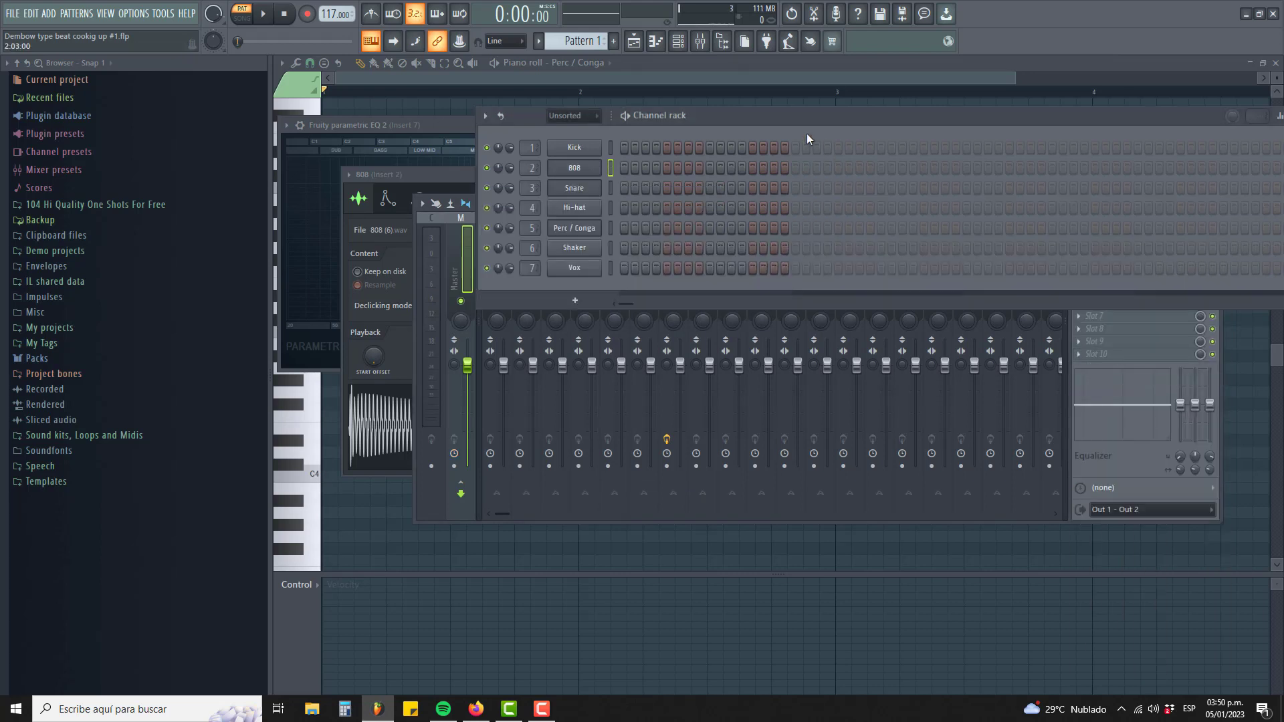
{"action": "left_click", "coordinate": [576, 171]}
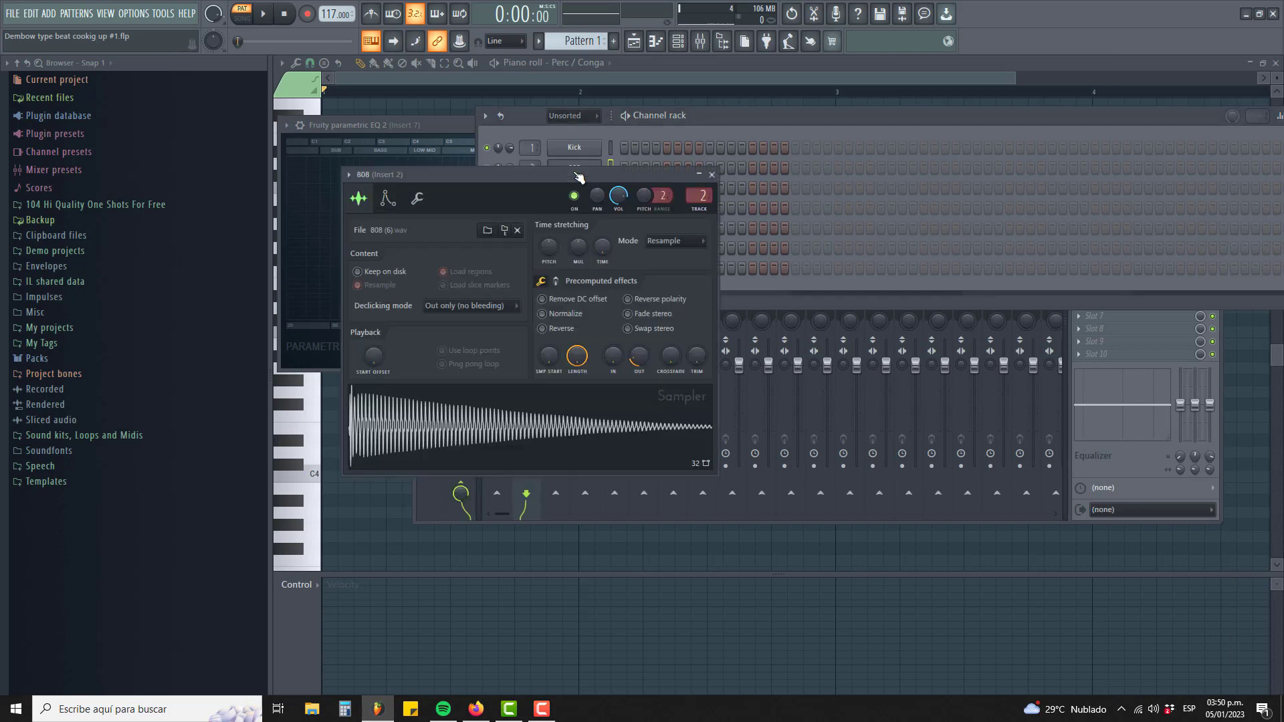
{"action": "left_click", "coordinate": [417, 198]}
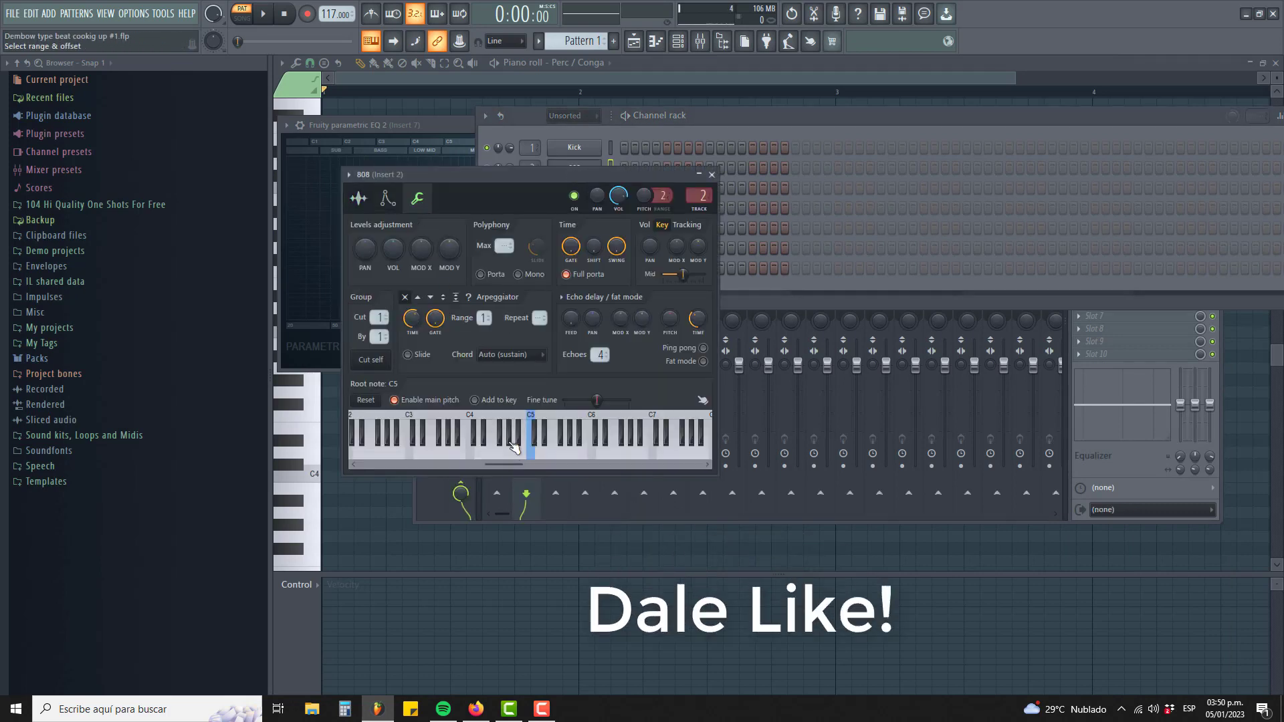
{"action": "left_click", "coordinate": [723, 126]}
Step: Place kick hits on steps 1, 5, 9 and 13 and play the pattern
{"action": "right_click", "coordinate": [571, 153]}
{"action": "left_click", "coordinate": [766, 207]}
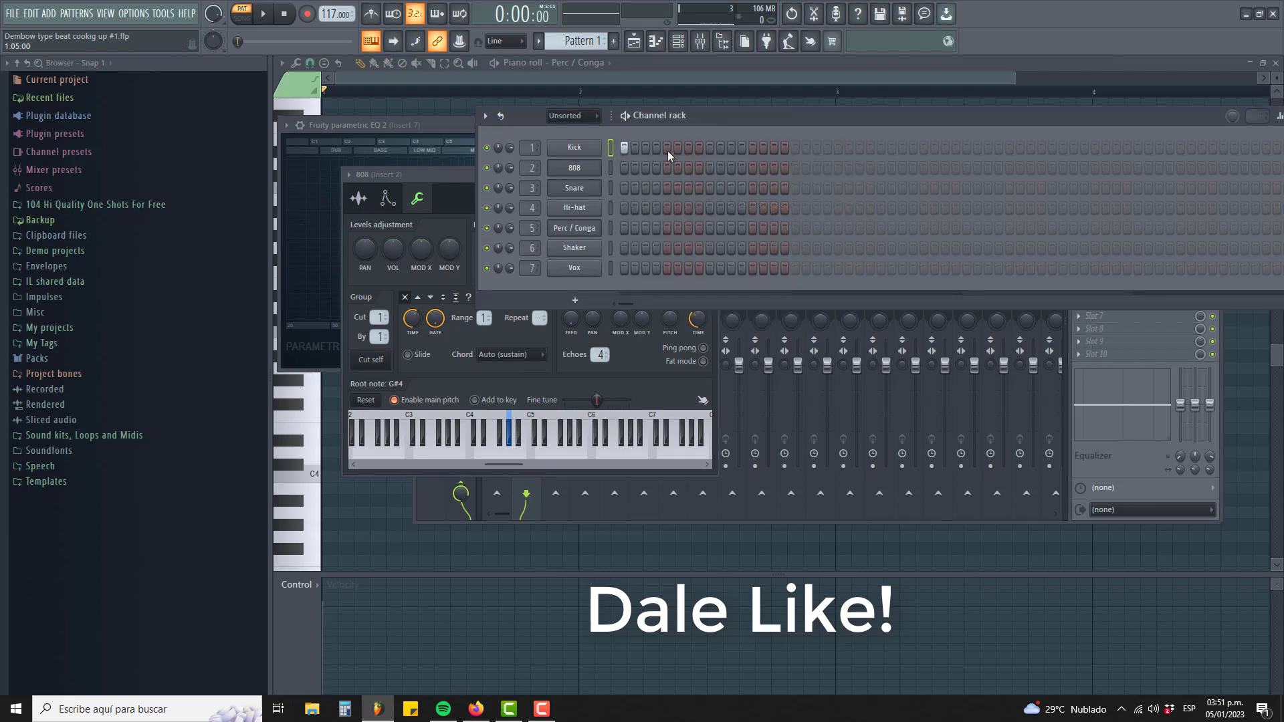
{"action": "left_click", "coordinate": [755, 151]}
{"action": "key", "text": "space"}
Step: Duplicate the kick's one-bar note pattern in the piano roll until it fills four bars
{"action": "right_click", "coordinate": [599, 146]}
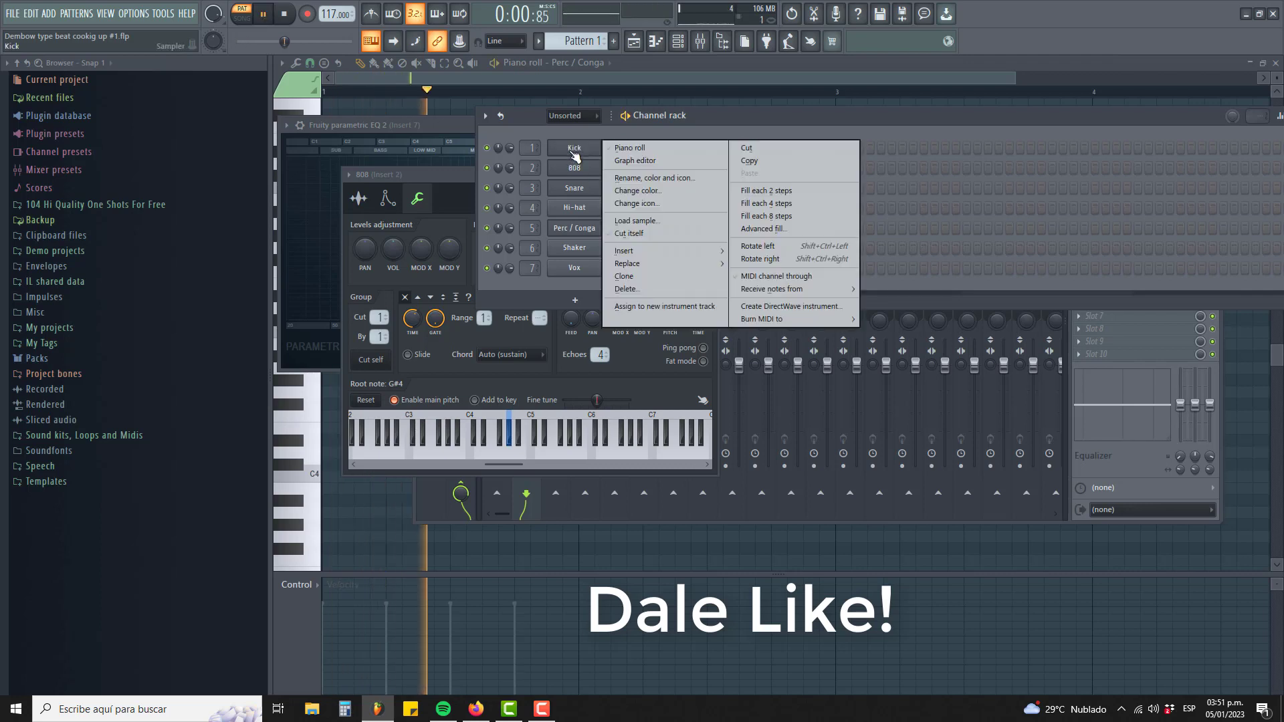
{"action": "left_click", "coordinate": [625, 151]}
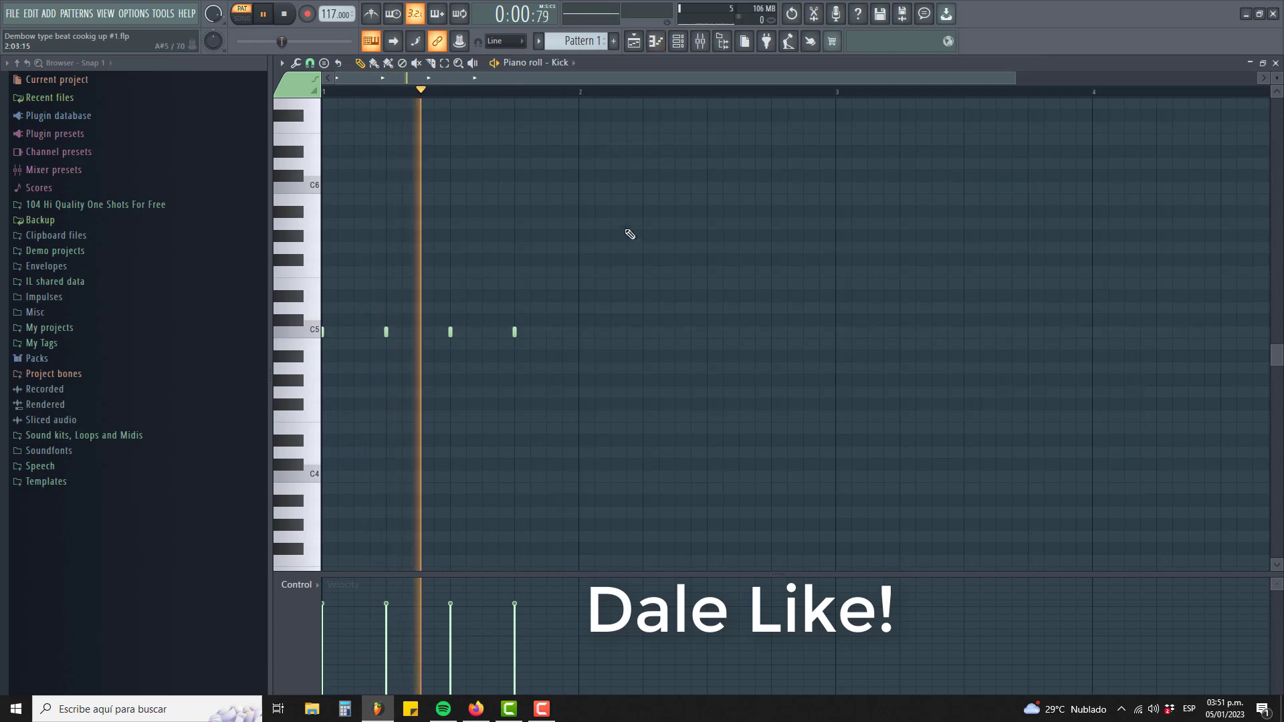
{"action": "left_click_drag", "start_coordinate": [633, 278], "coordinate": [252, 380]}
{"action": "key", "text": "space"}
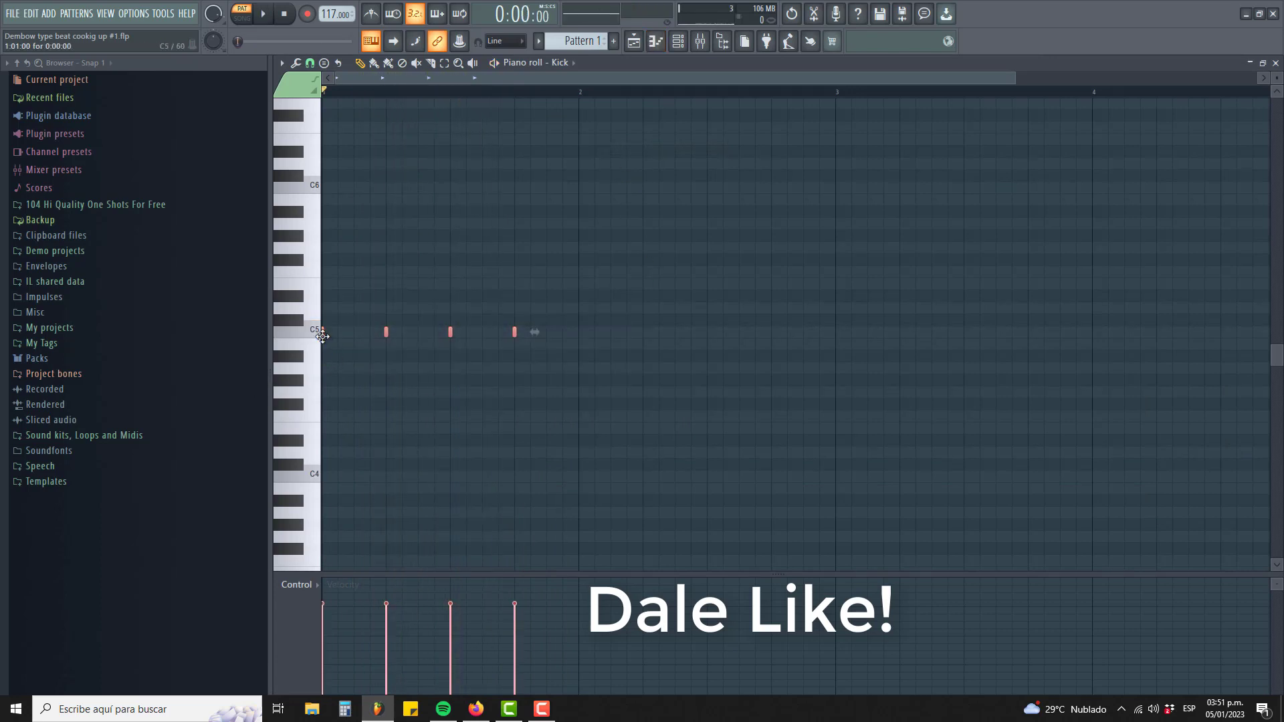
{"action": "left_click_drag", "start_coordinate": [322, 337], "coordinate": [537, 336]}
{"action": "left_click_drag", "start_coordinate": [853, 302], "coordinate": [836, 333]}
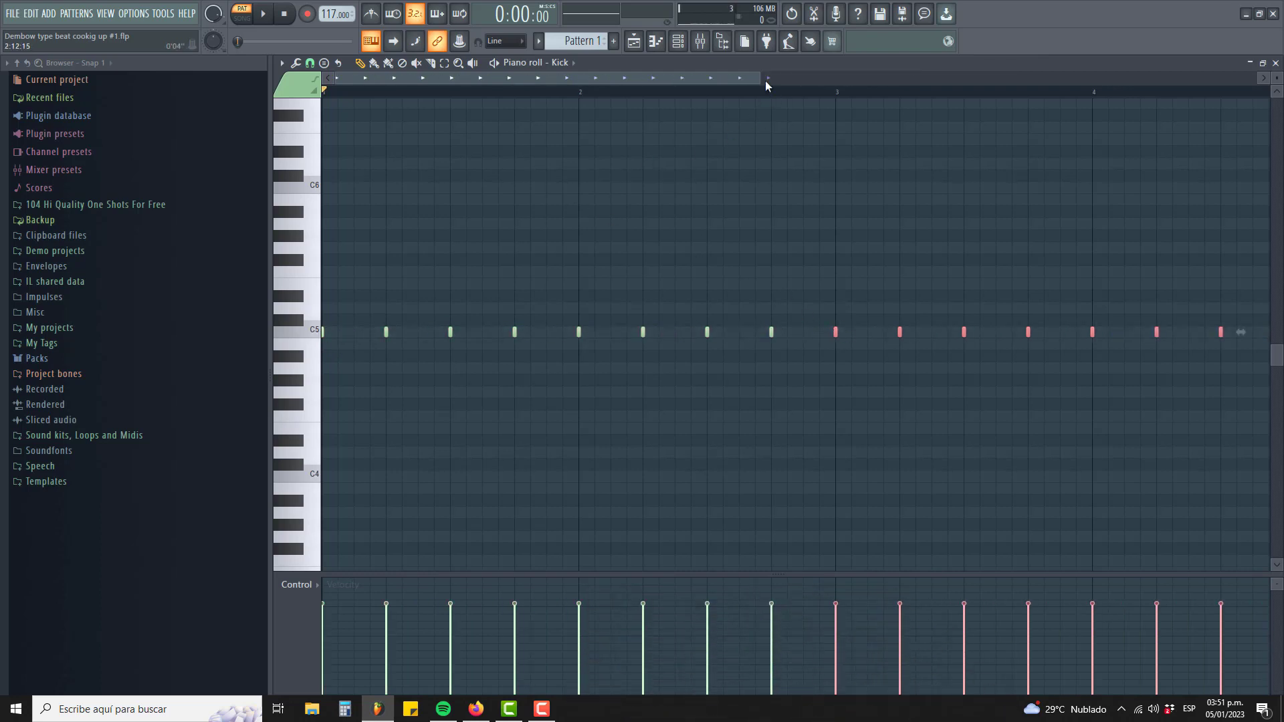
Step: Program snare hits on steps 4, 7, 10, 12 and 15, and copy them into bar 2 in the piano roll
{"action": "left_click", "coordinate": [659, 42]}
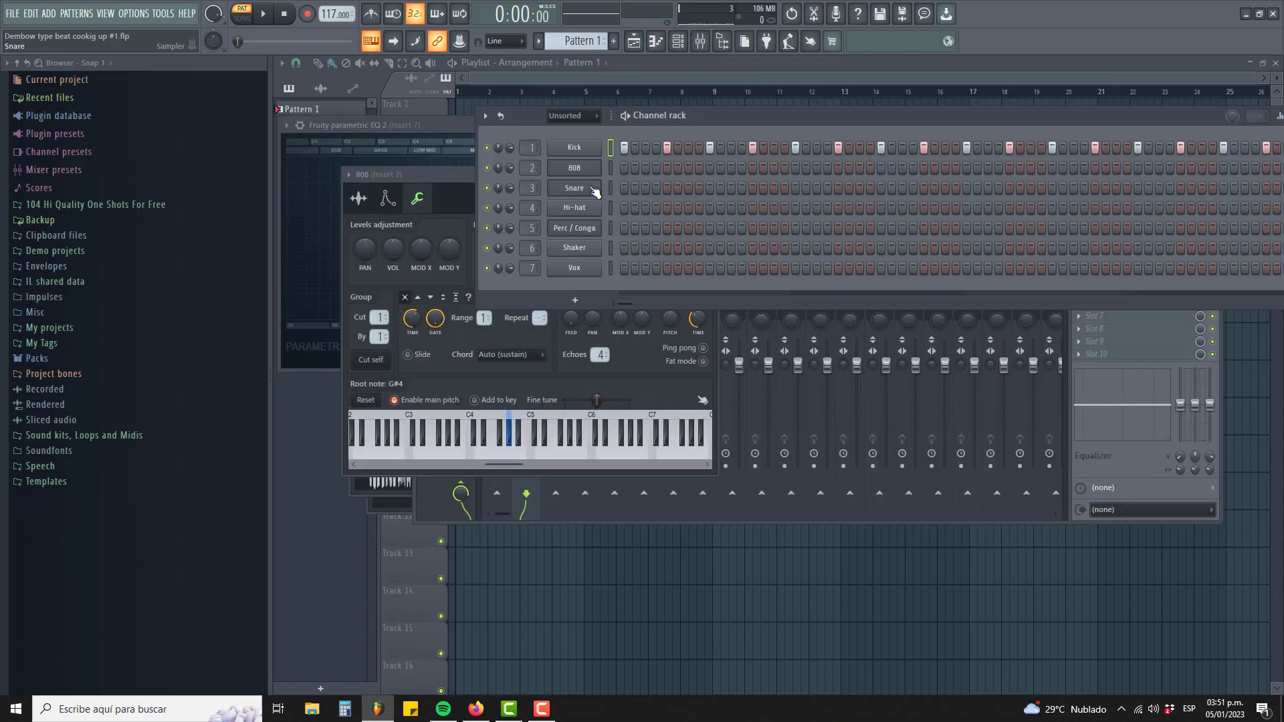
{"action": "left_click", "coordinate": [655, 188]}
{"action": "right_click", "coordinate": [583, 195]}
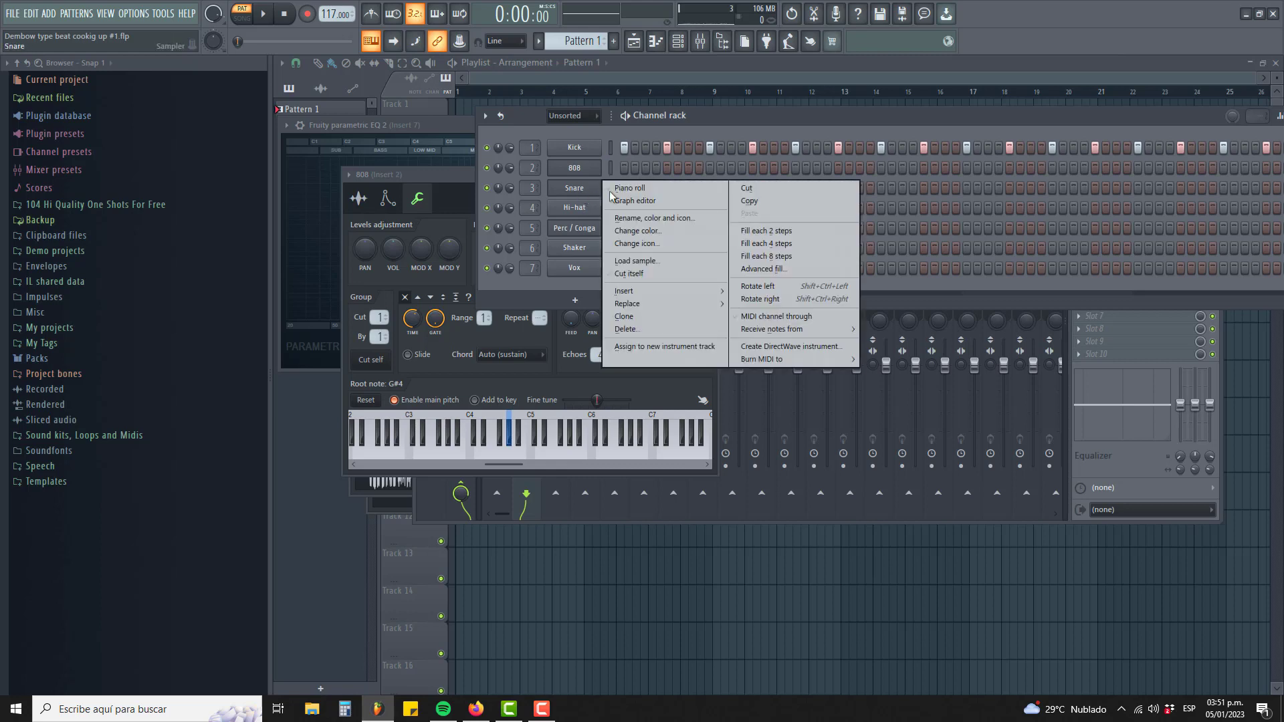
{"action": "left_click", "coordinate": [645, 188]}
{"action": "key", "text": "ctrl+a"}
{"action": "key", "text": "space"}
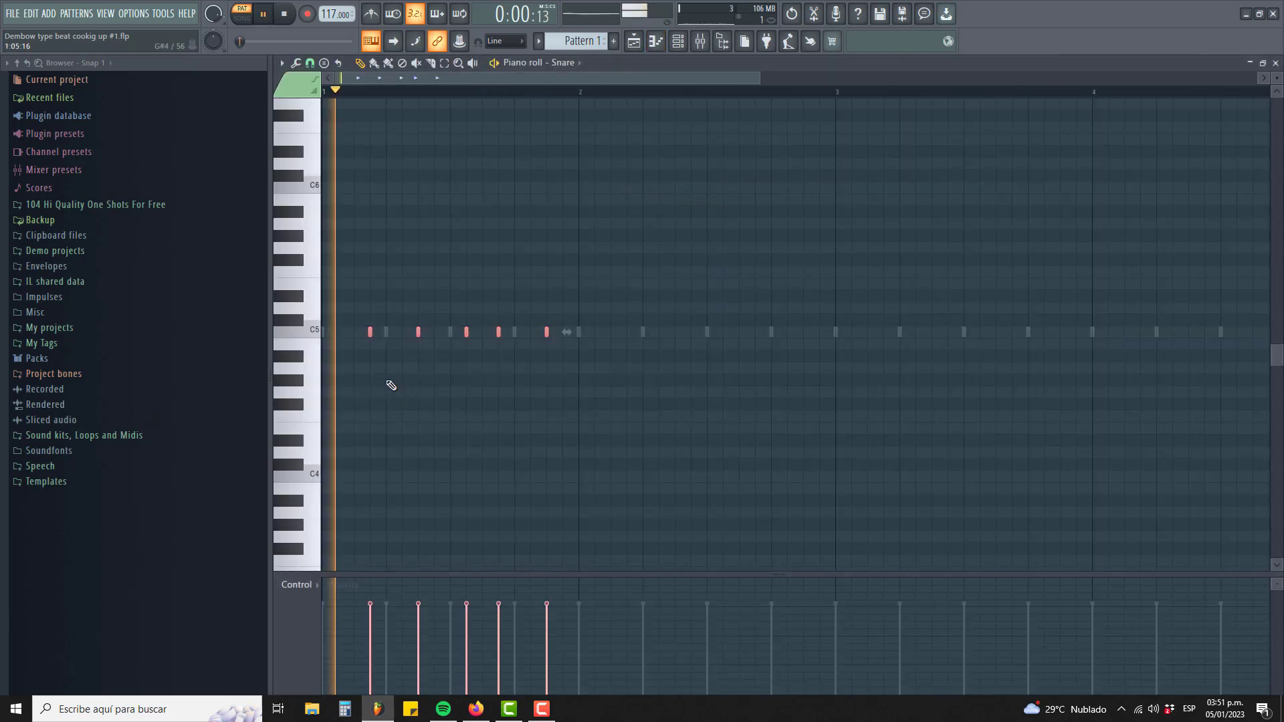
{"action": "left_click_drag", "start_coordinate": [372, 335], "coordinate": [626, 333]}
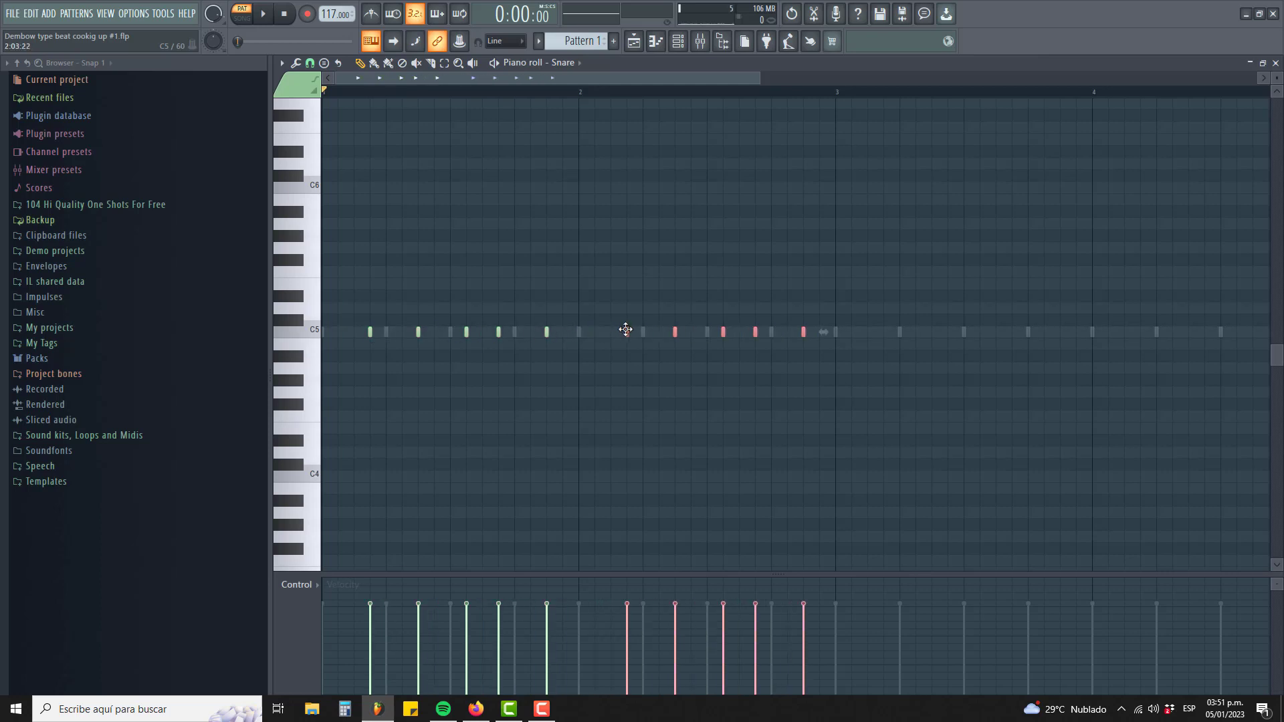
{"action": "key", "text": "space"}
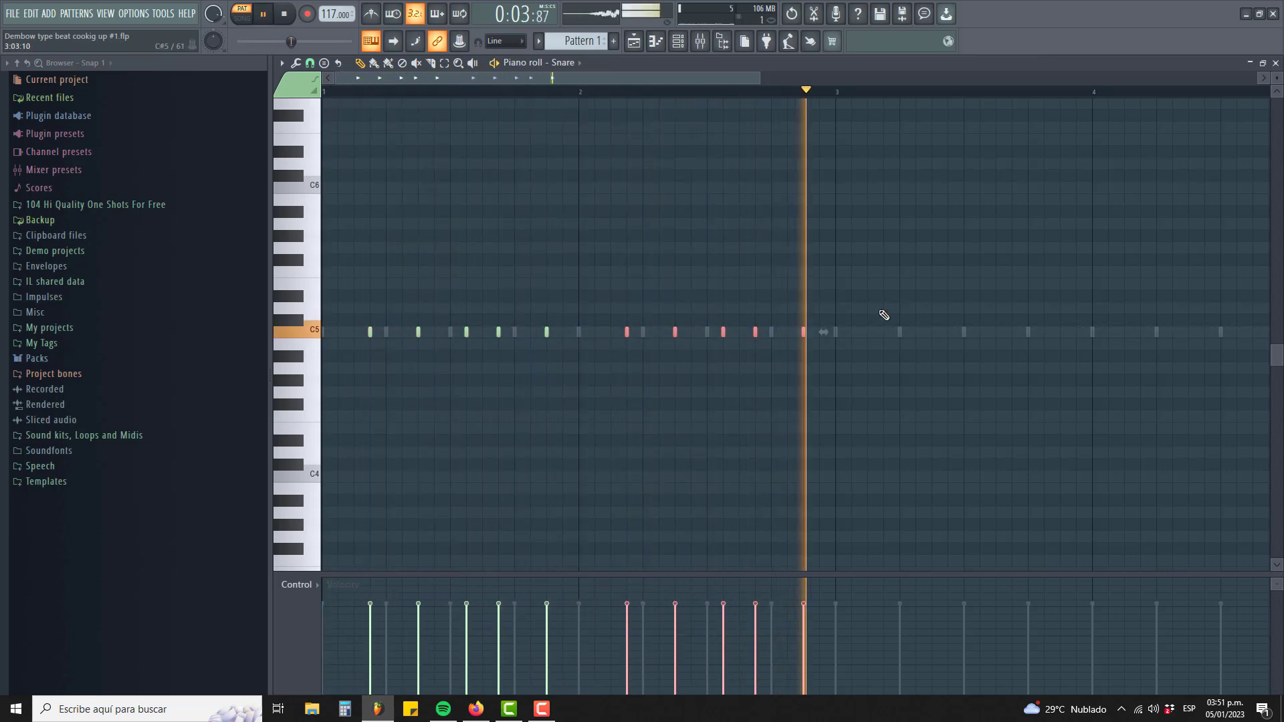
{"action": "key", "text": "space"}
Step: Duplicate the two-bar snare pattern into bars 3 and 4 and play it back
{"action": "left_click_drag", "start_coordinate": [882, 293], "coordinate": [540, 372]}
{"action": "left_click", "coordinate": [399, 409], "text": "ctrl"}
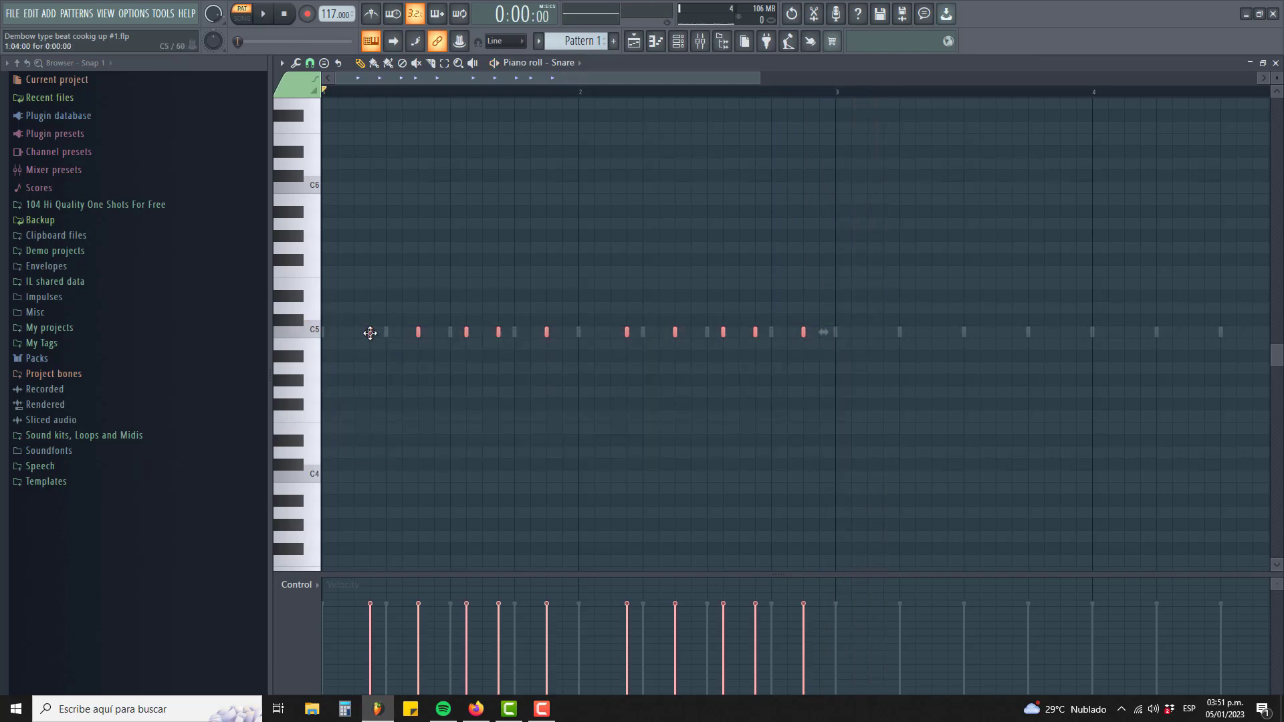
{"action": "left_click_drag", "start_coordinate": [370, 333], "coordinate": [886, 332]}
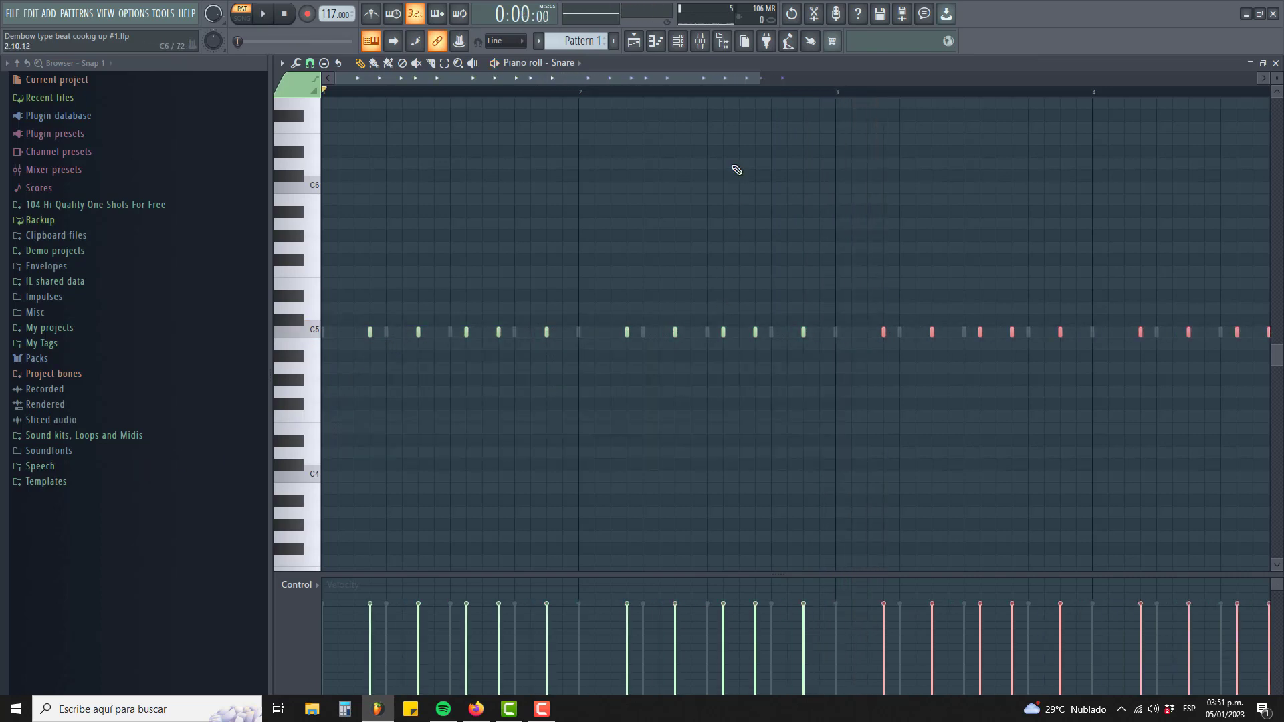
{"action": "key", "text": "space"}
{"action": "scroll", "coordinate": [823, 212], "scroll_direction": "down", "scroll_amount": 3}
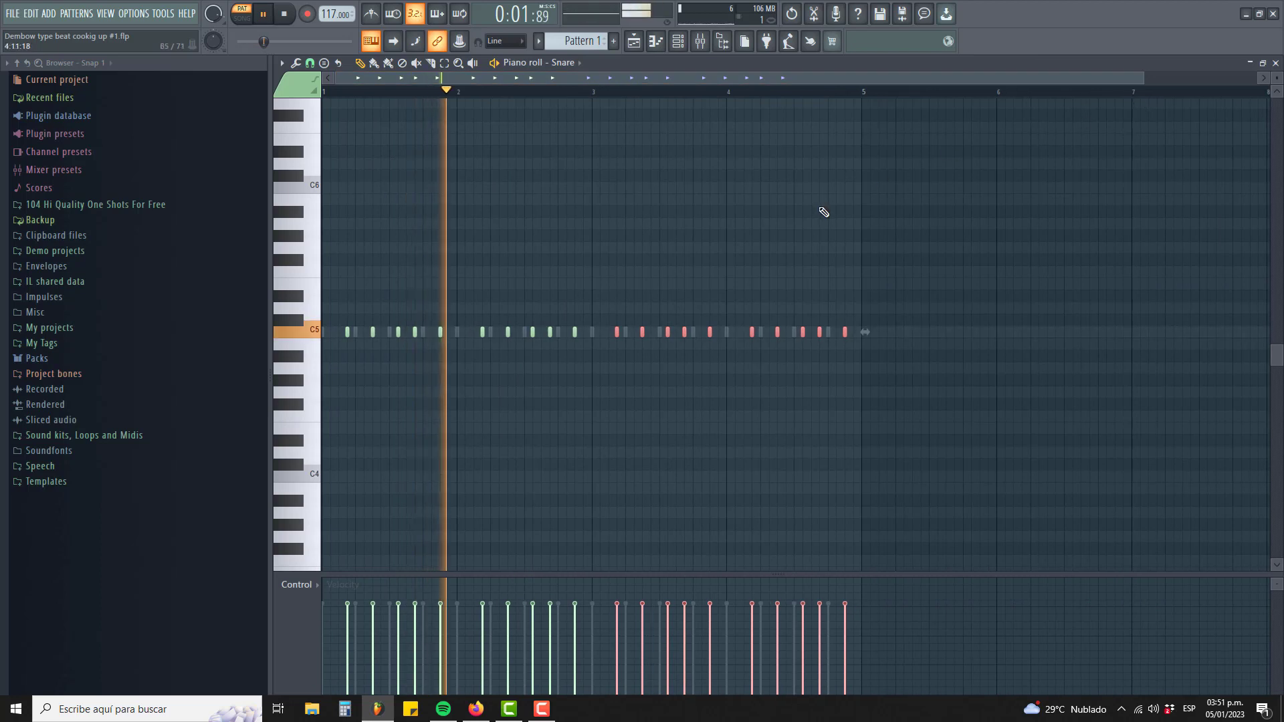
Step: Fill the Hi-hat channel with a hit every 4 steps and play the pattern
{"action": "left_click", "coordinate": [678, 40]}
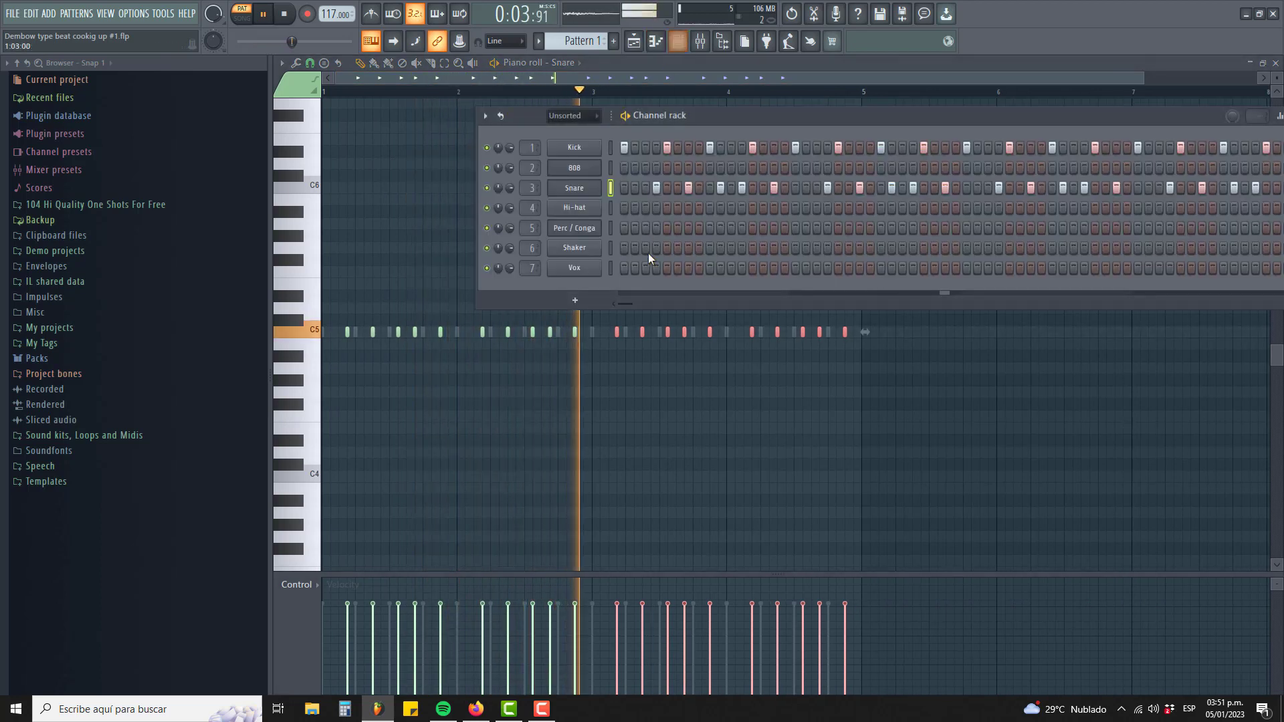
{"action": "key", "text": "space"}
{"action": "right_click", "coordinate": [588, 212]}
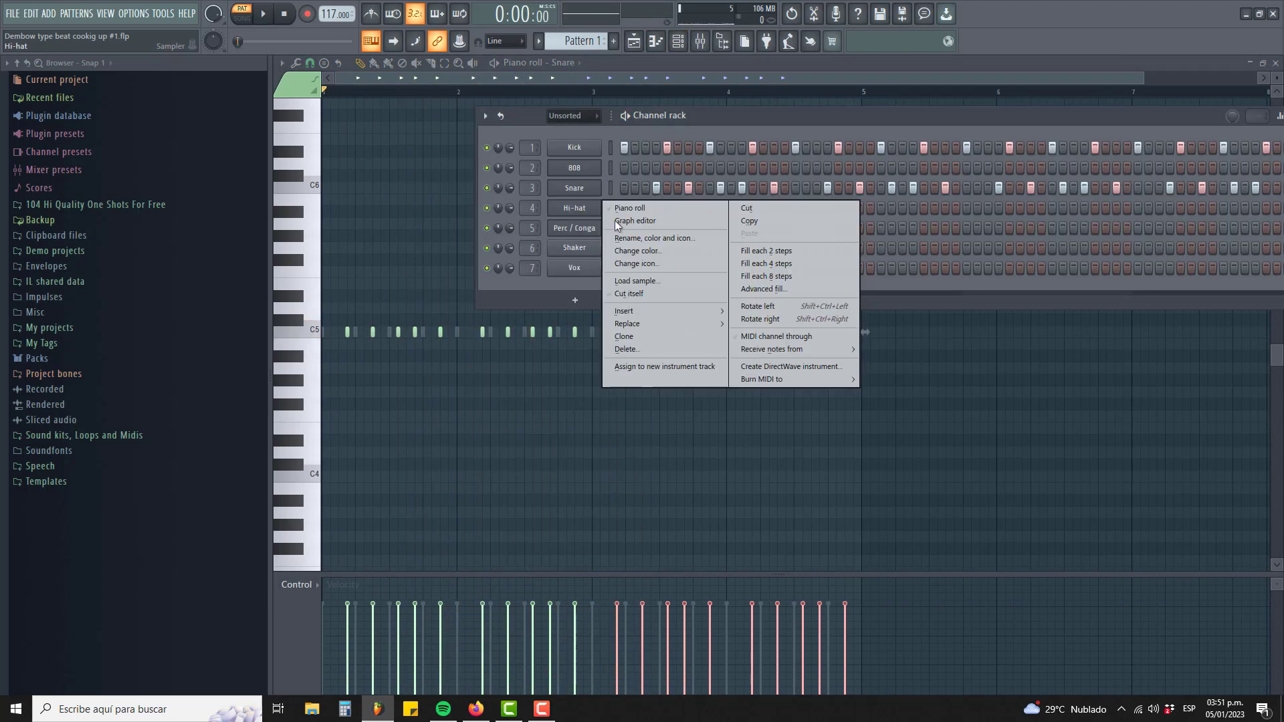
{"action": "left_click", "coordinate": [771, 262]}
{"action": "key", "text": "space"}
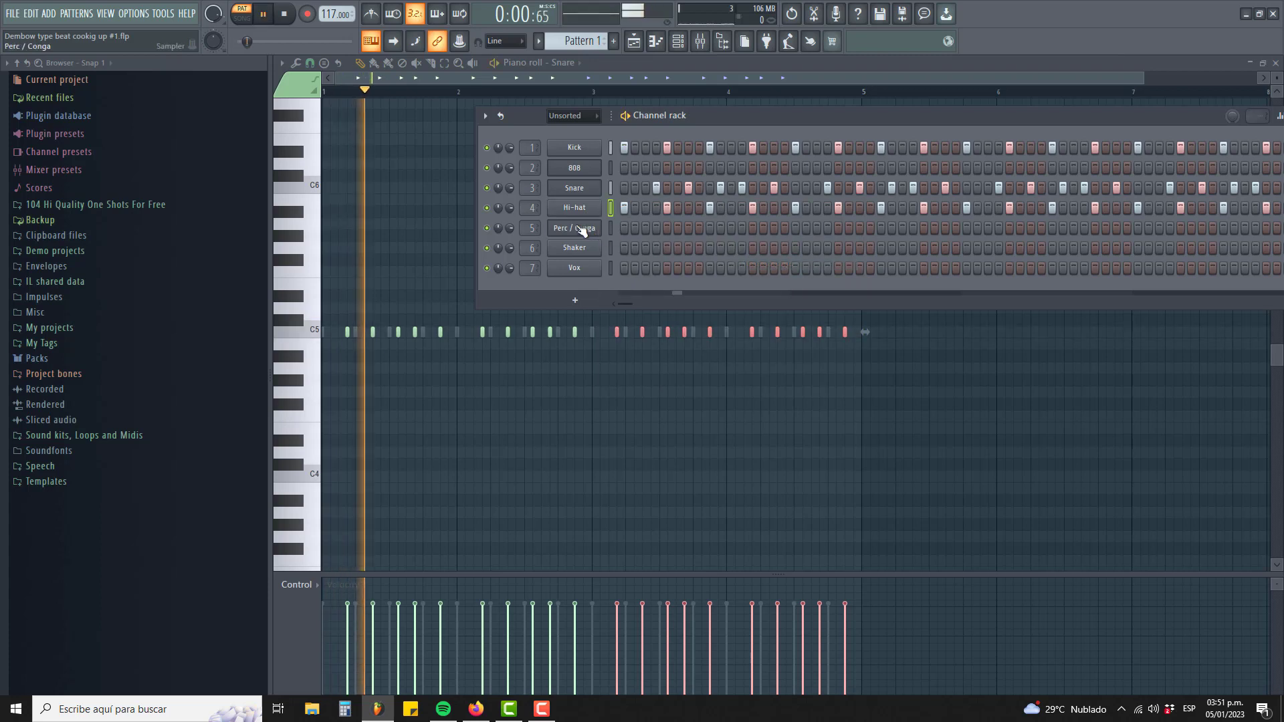
Step: Lower the Hi-hat channel's volume slightly and reposition the channel rack so its whole width fits on screen
{"action": "left_click_drag", "start_coordinate": [511, 207], "coordinate": [511, 215]}
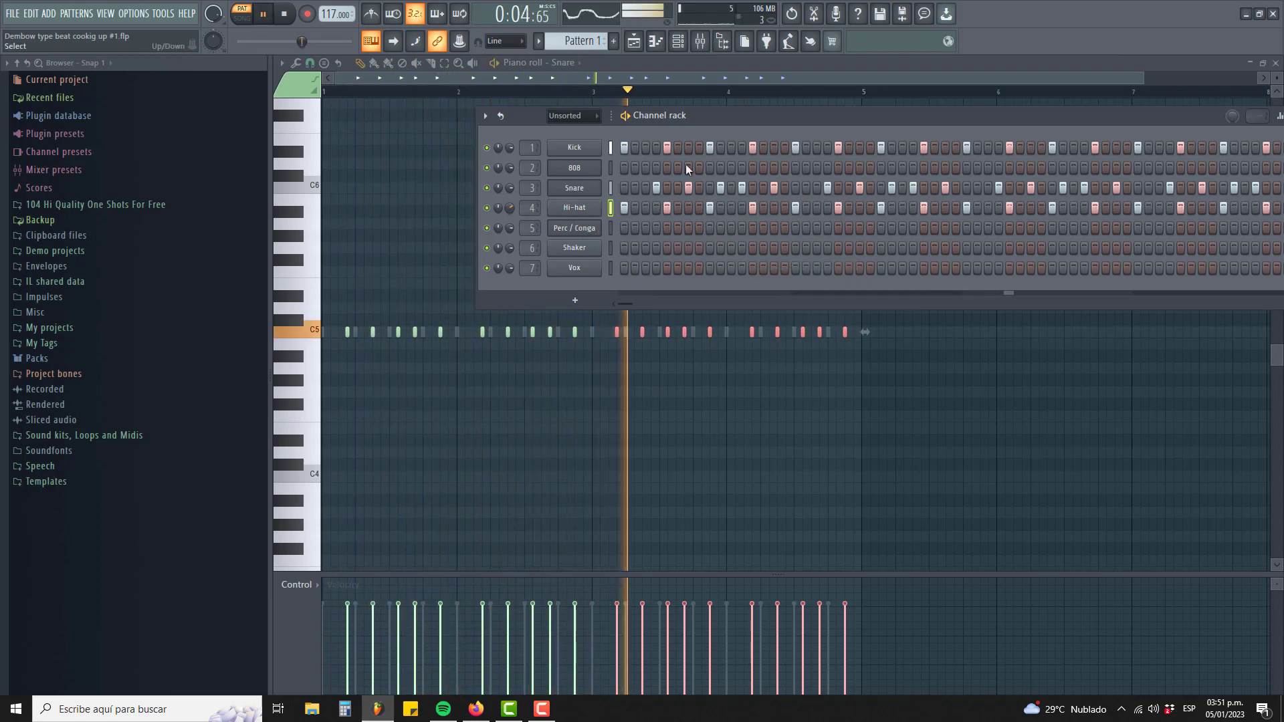
{"action": "left_click_drag", "start_coordinate": [806, 117], "coordinate": [640, 135]}
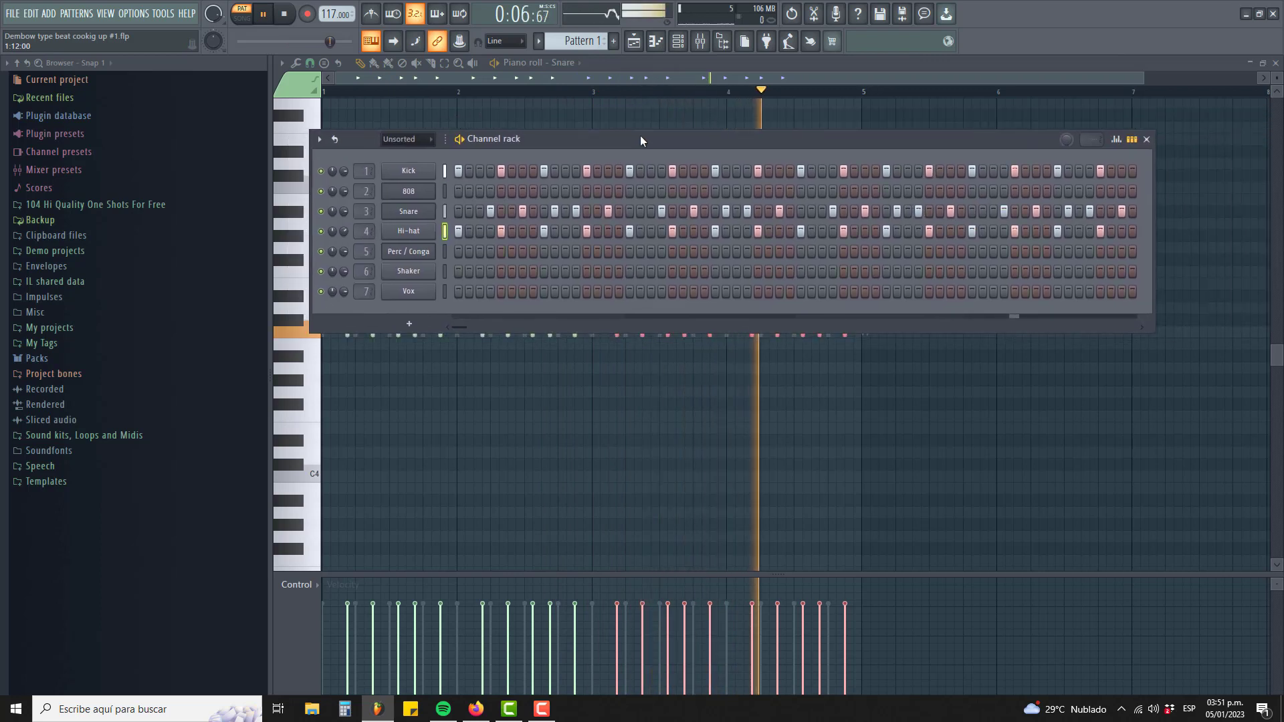
{"action": "key", "text": "space"}
{"action": "key", "text": "space"}
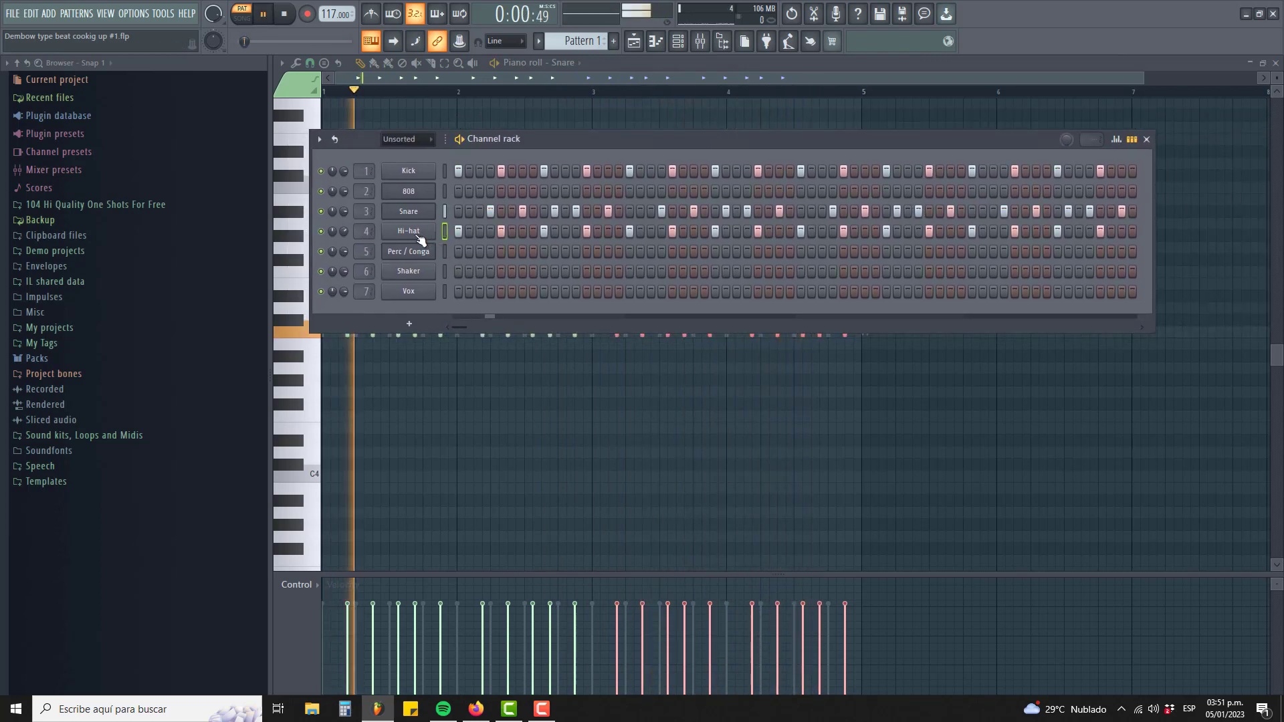
Step: Delete the hi-hat notes after bar 1 in the piano roll, keeping only the first four
{"action": "right_click", "coordinate": [422, 236]}
{"action": "left_click", "coordinate": [477, 235]}
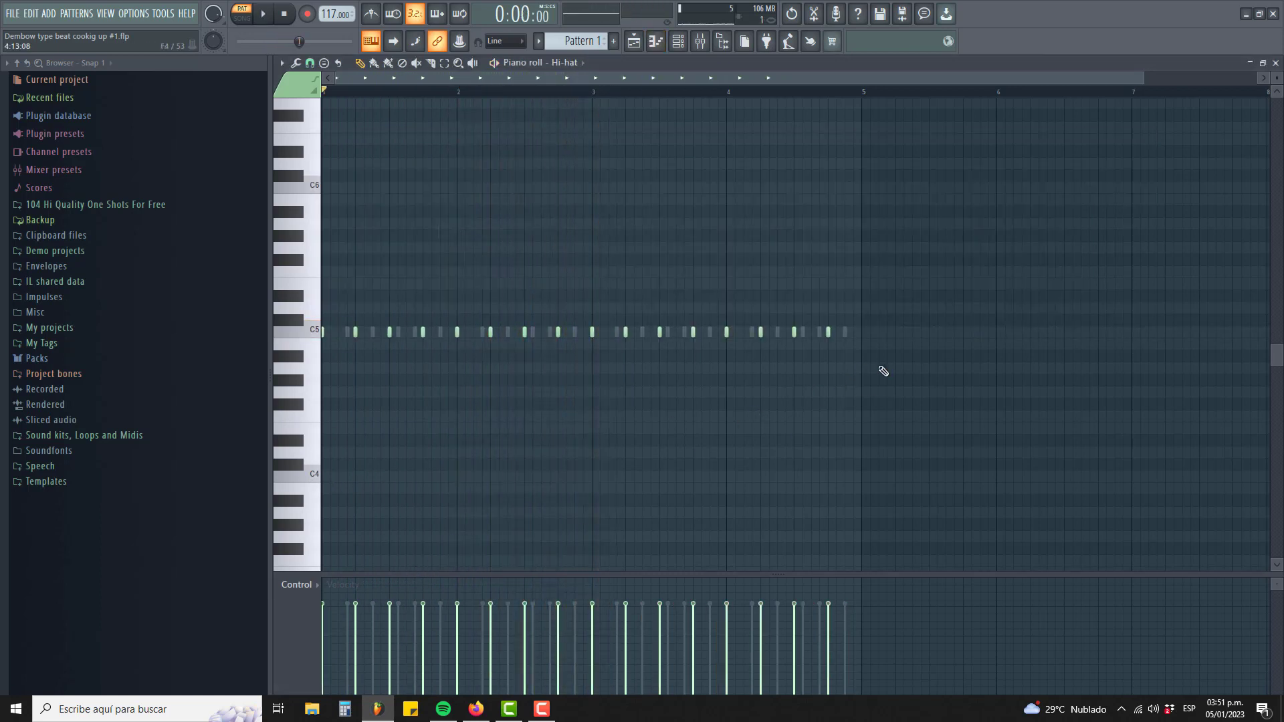
{"action": "key", "text": "space"}
{"action": "left_click_drag", "start_coordinate": [883, 289], "coordinate": [452, 363]}
{"action": "key", "text": "Delete"}
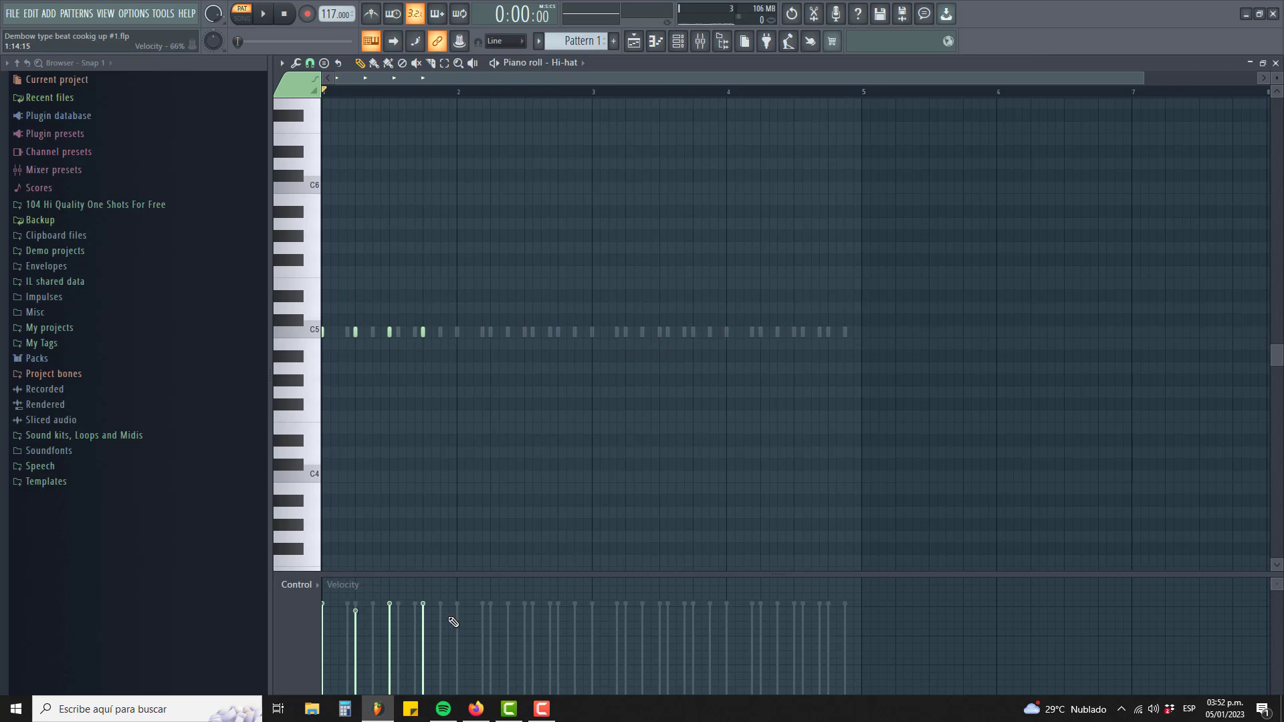
Step: Lower the velocity of every second hi-hat note and duplicate the bar's pattern across bars 2 to 4
{"action": "left_click_drag", "start_coordinate": [517, 302], "coordinate": [457, 332]}
{"action": "key", "text": "space"}
{"action": "left_click_drag", "start_coordinate": [632, 300], "coordinate": [327, 376]}
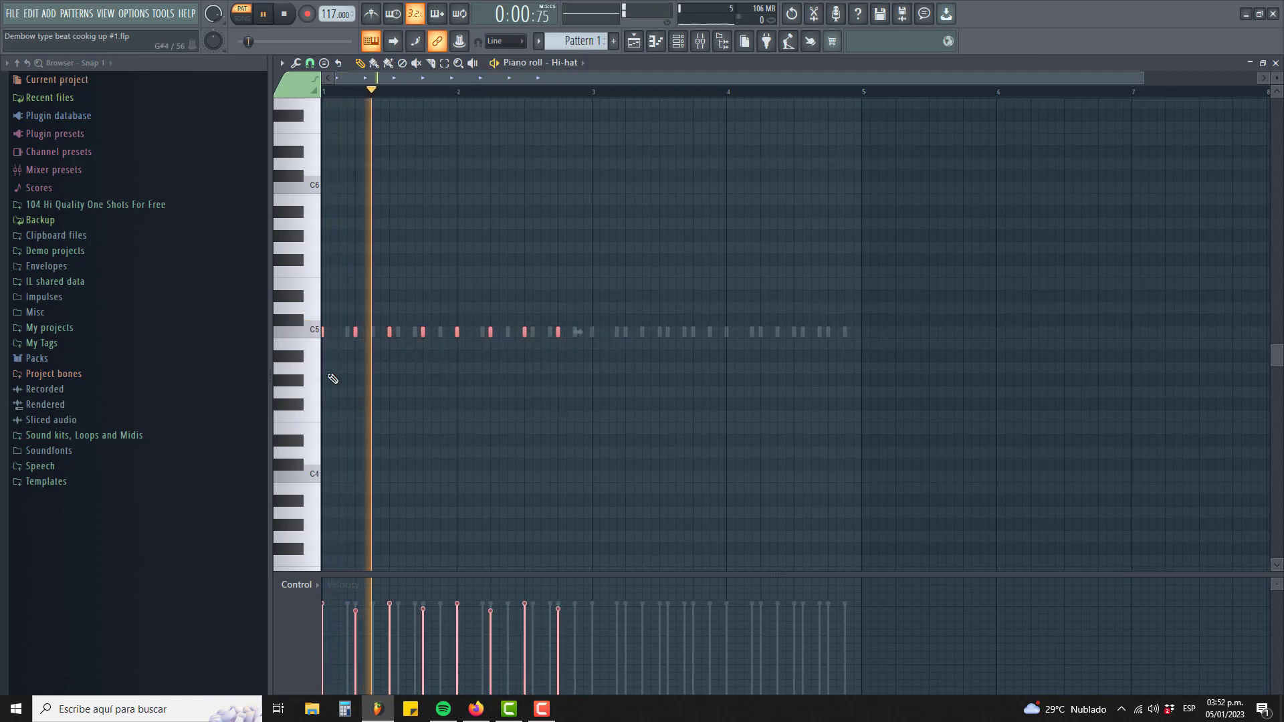
{"action": "left_click_drag", "start_coordinate": [323, 333], "coordinate": [596, 327]}
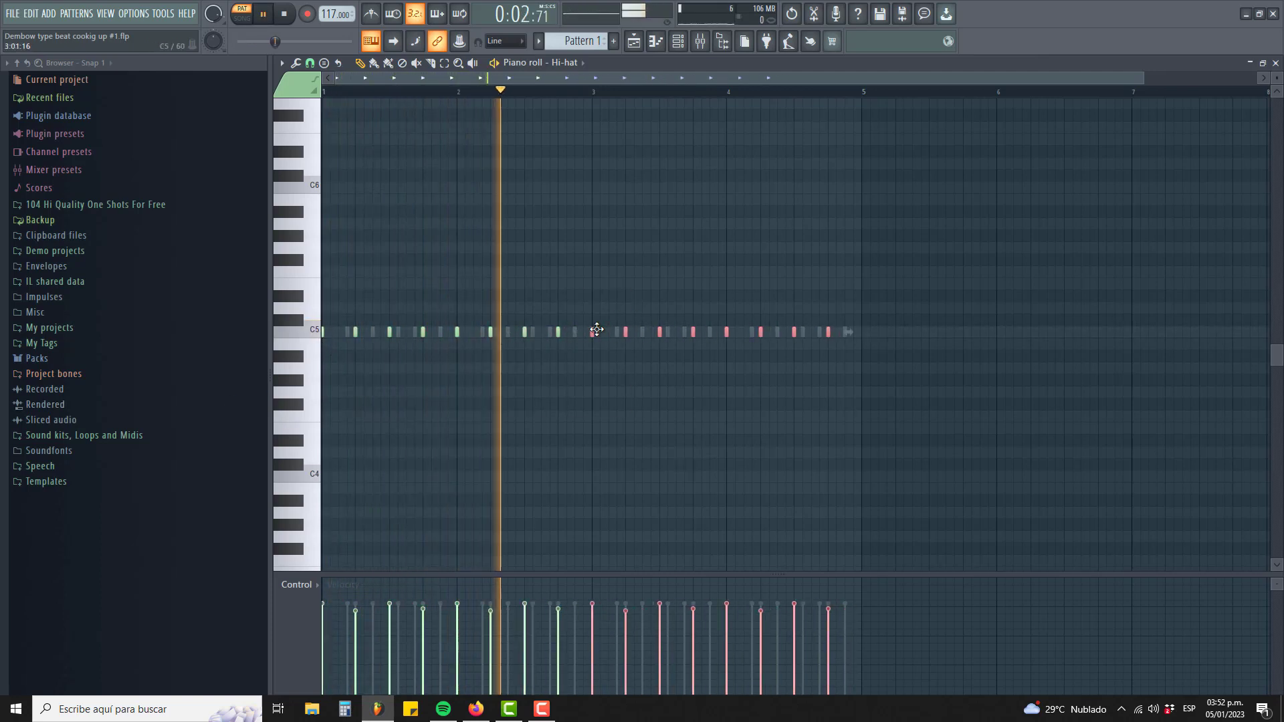
Step: Stop playback and set the Perc / Conga channel's cut groups to Cut 2 and By 2 so its hits cut themselves
{"action": "left_click", "coordinate": [659, 42]}
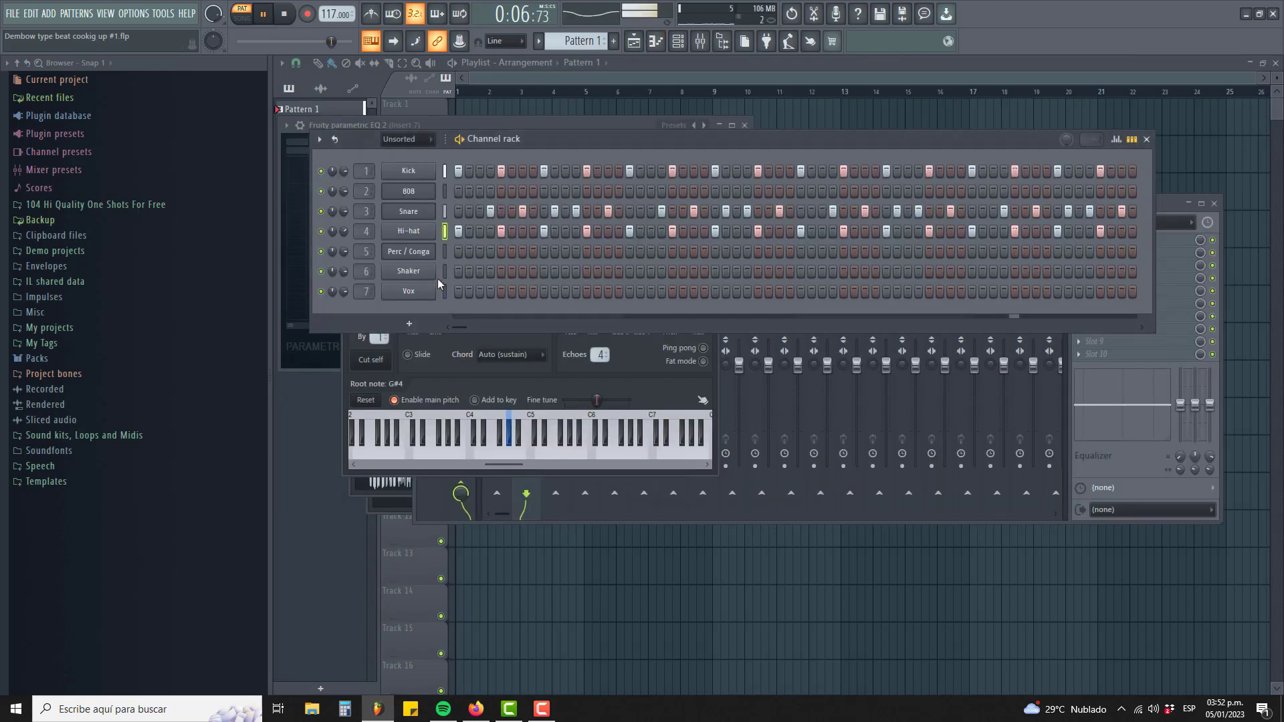
{"action": "key", "text": "space"}
{"action": "left_click", "coordinate": [420, 262]}
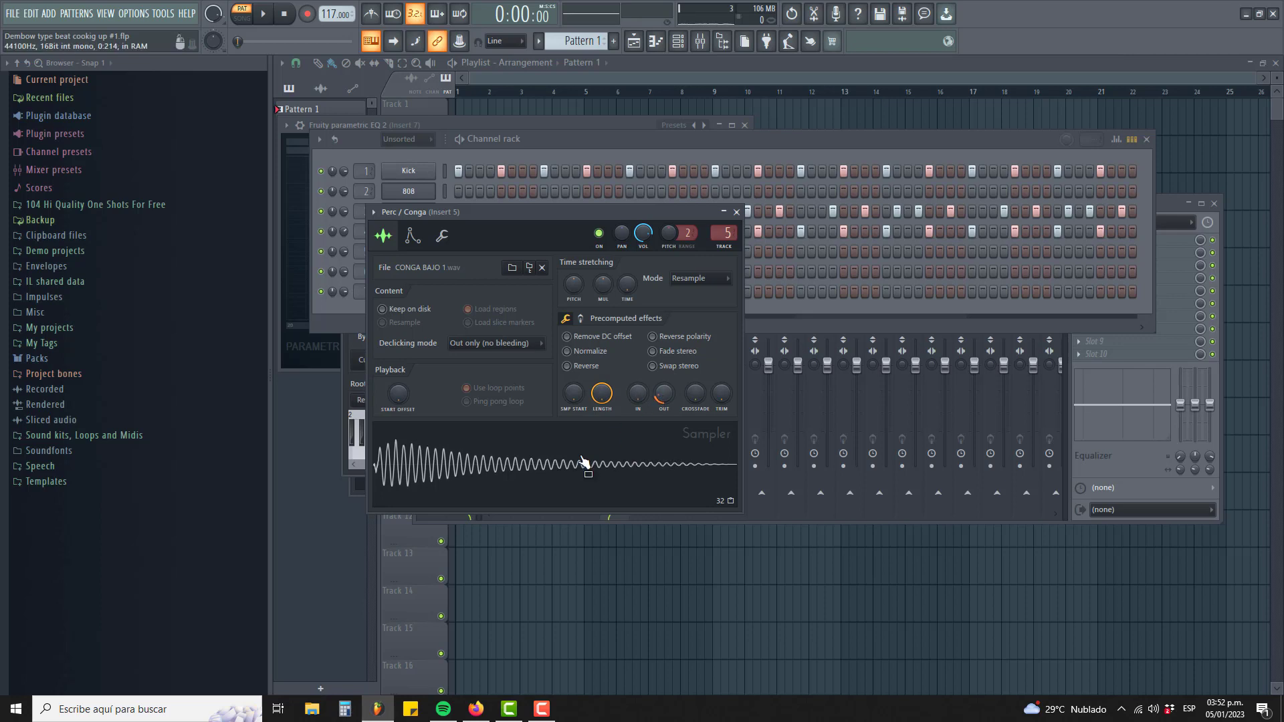
{"action": "left_click", "coordinate": [444, 237]}
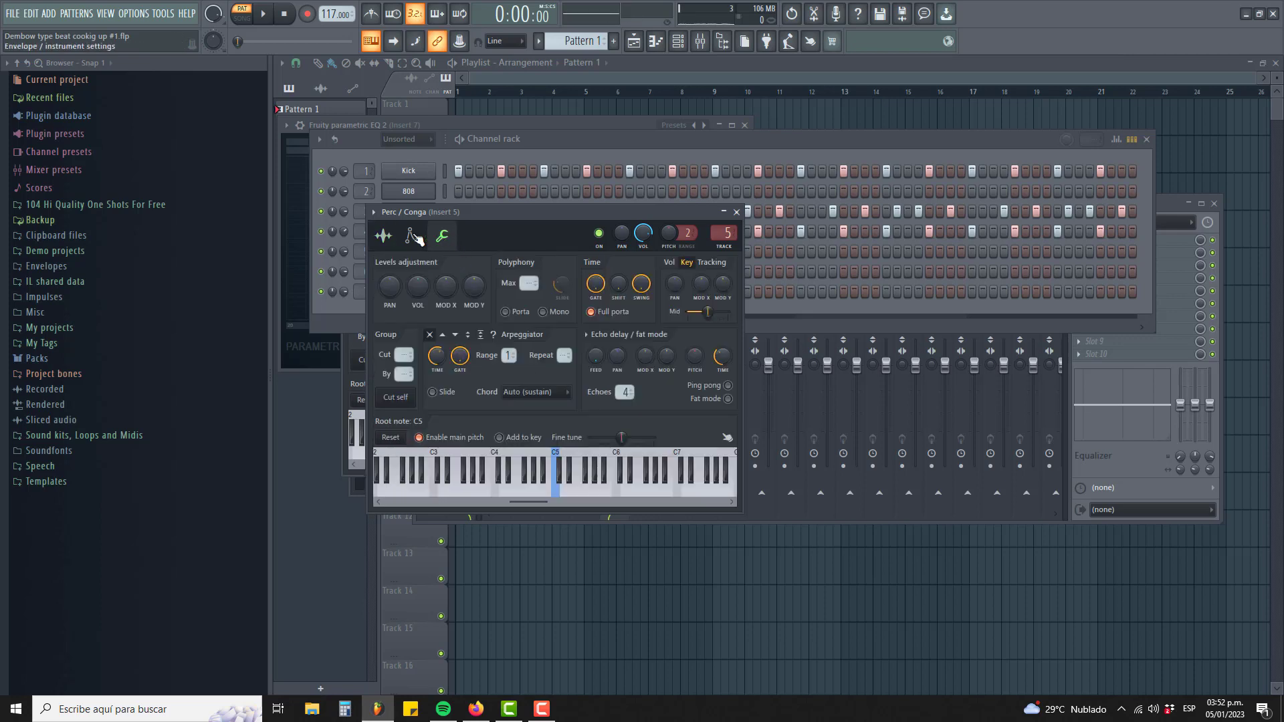
{"action": "left_click", "coordinate": [387, 236]}
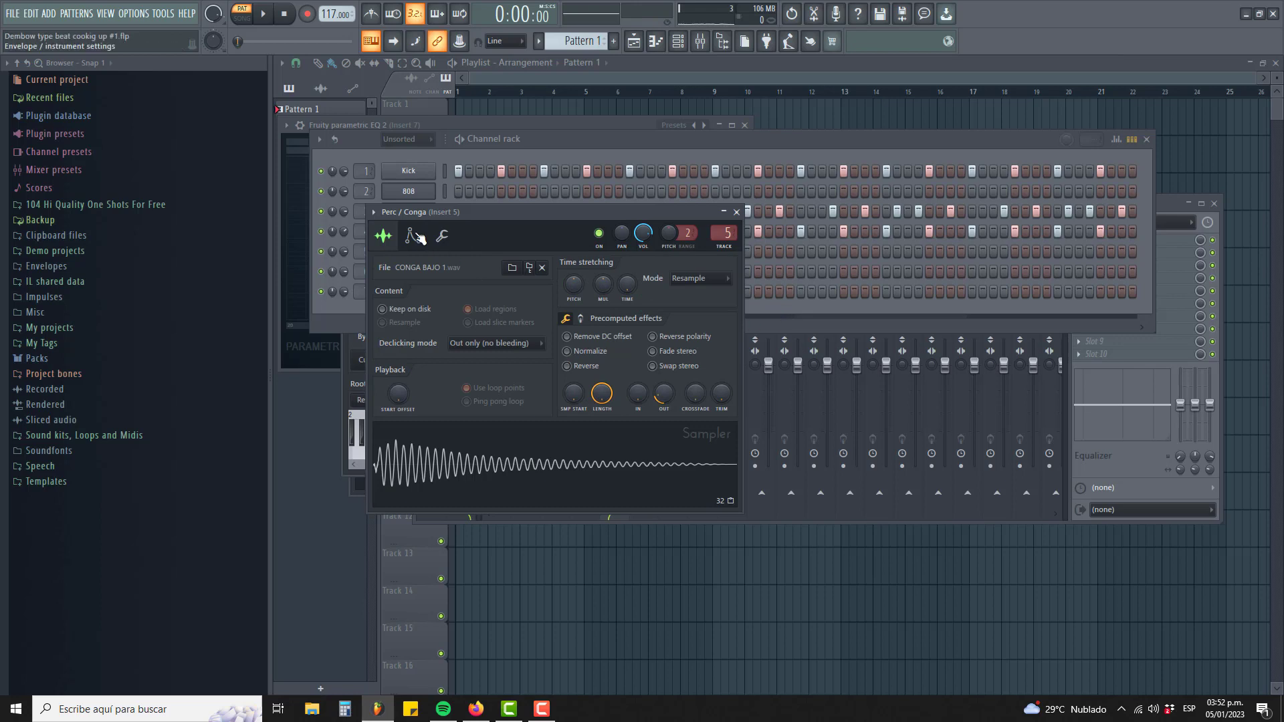
{"action": "left_click", "coordinate": [442, 237]}
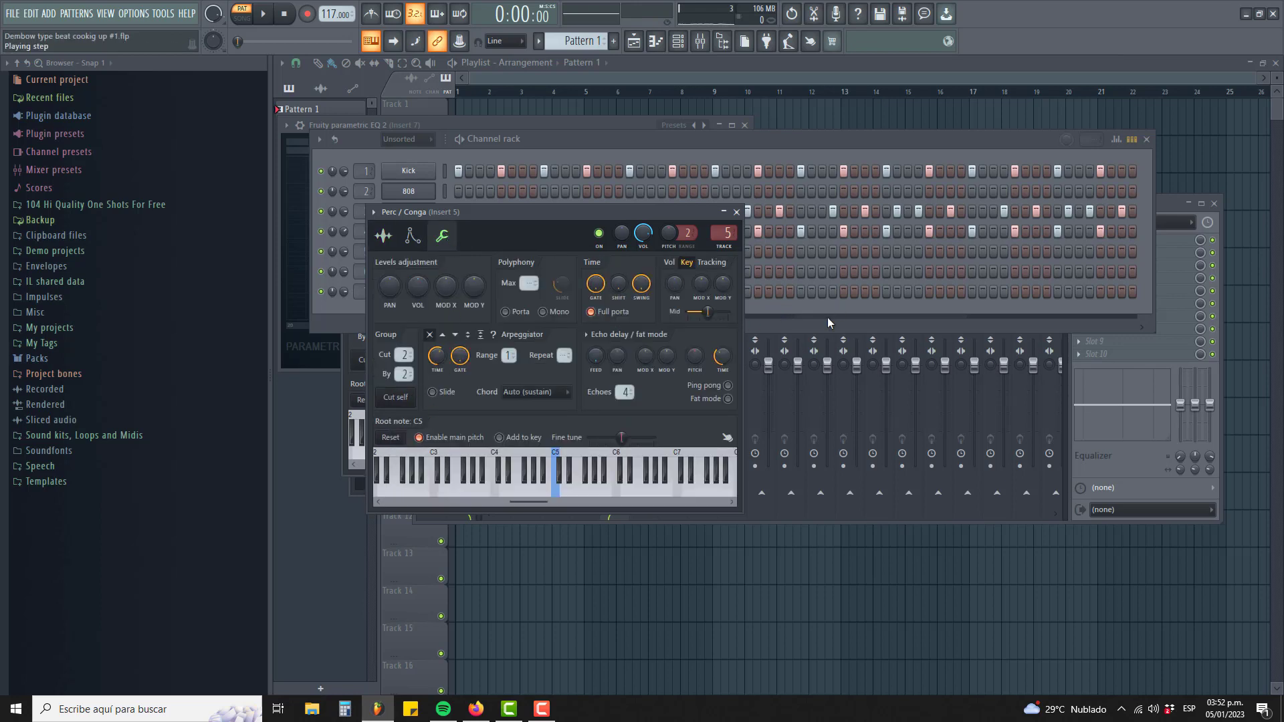
{"action": "left_click", "coordinate": [828, 323]}
Step: Place C6 notes on steps 2 and 10 of bar 1 in the Perc / Conga piano roll while auditioning the pattern
{"action": "right_click", "coordinate": [418, 254]}
{"action": "left_click", "coordinate": [463, 254]}
{"action": "key", "text": "space"}
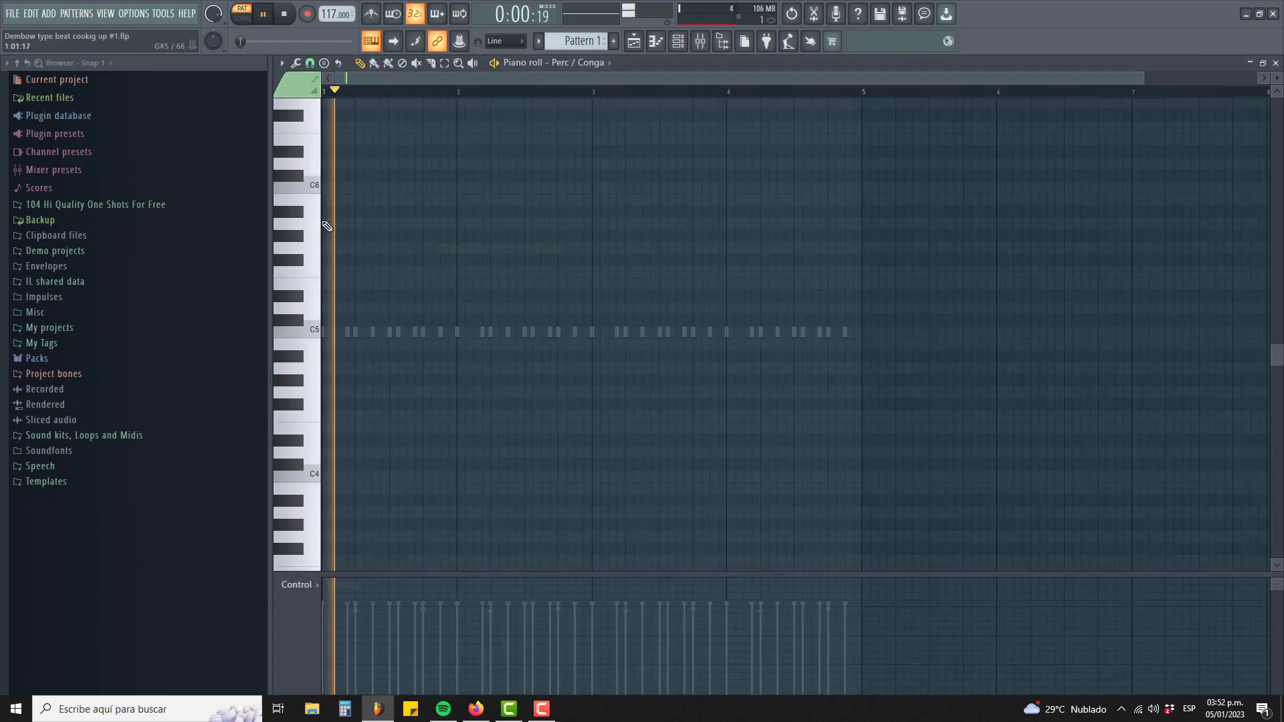
{"action": "key", "text": "space"}
{"action": "key", "text": "space"}
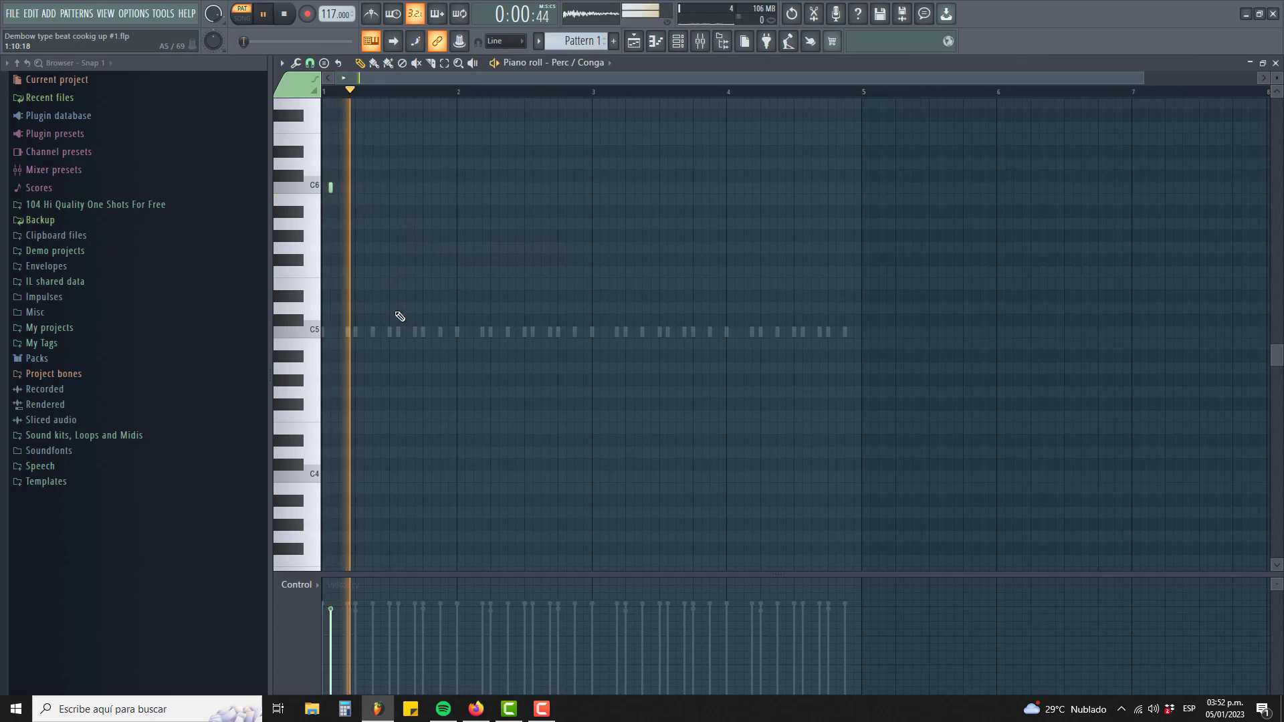
{"action": "key", "text": "space"}
{"action": "key", "text": "space"}
{"action": "key", "text": "space"}
{"action": "key", "text": "space"}
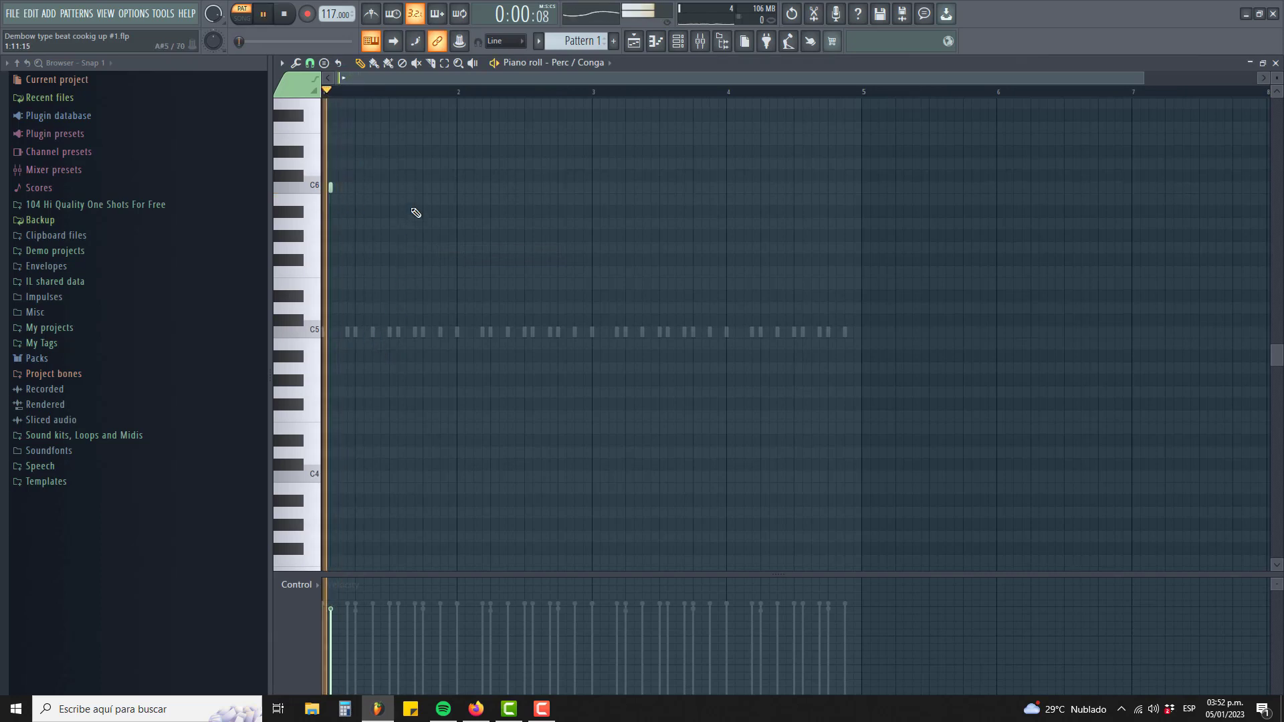
{"action": "left_click", "coordinate": [398, 187]}
{"action": "key", "text": "space"}
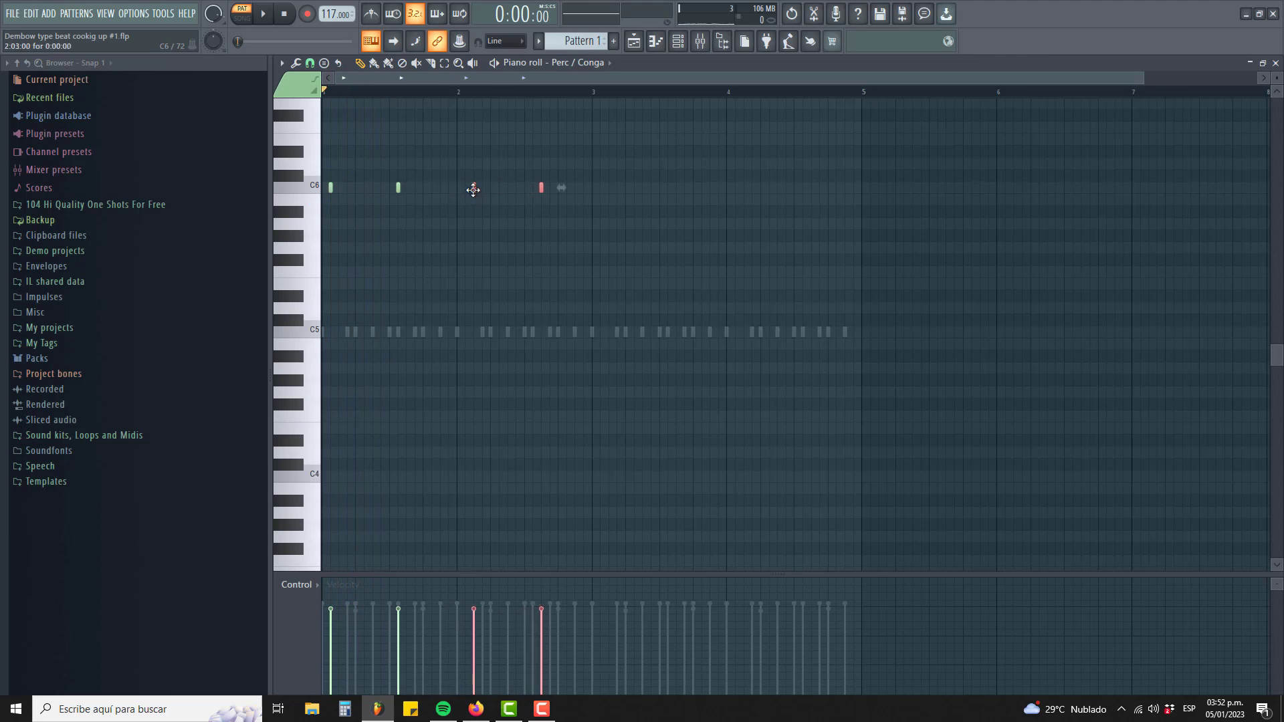
Step: Duplicate the C6 conga notes so the same two-note rhythm repeats on steps 2 and 10 of bars 2 to 4
{"action": "key", "text": "space"}
{"action": "left_click", "coordinate": [399, 188]}
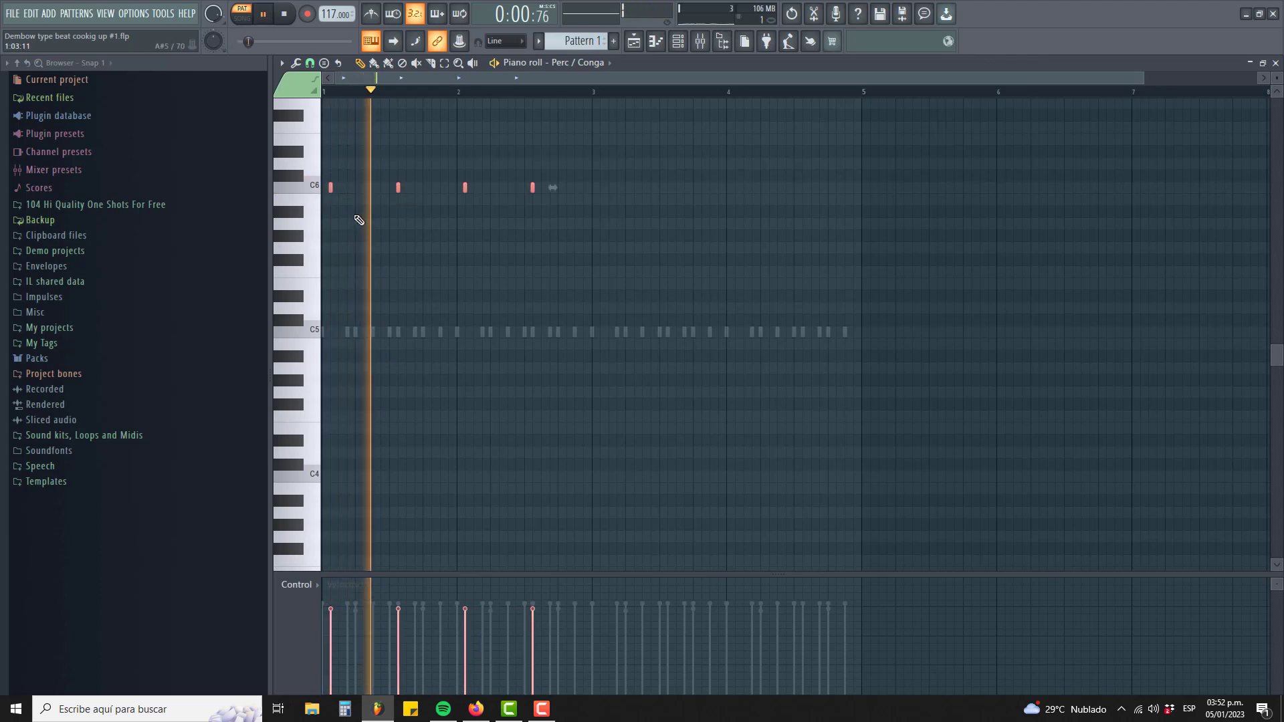
{"action": "left_click", "coordinate": [331, 188]}
{"action": "left_click_drag", "start_coordinate": [334, 190], "coordinate": [601, 199]}
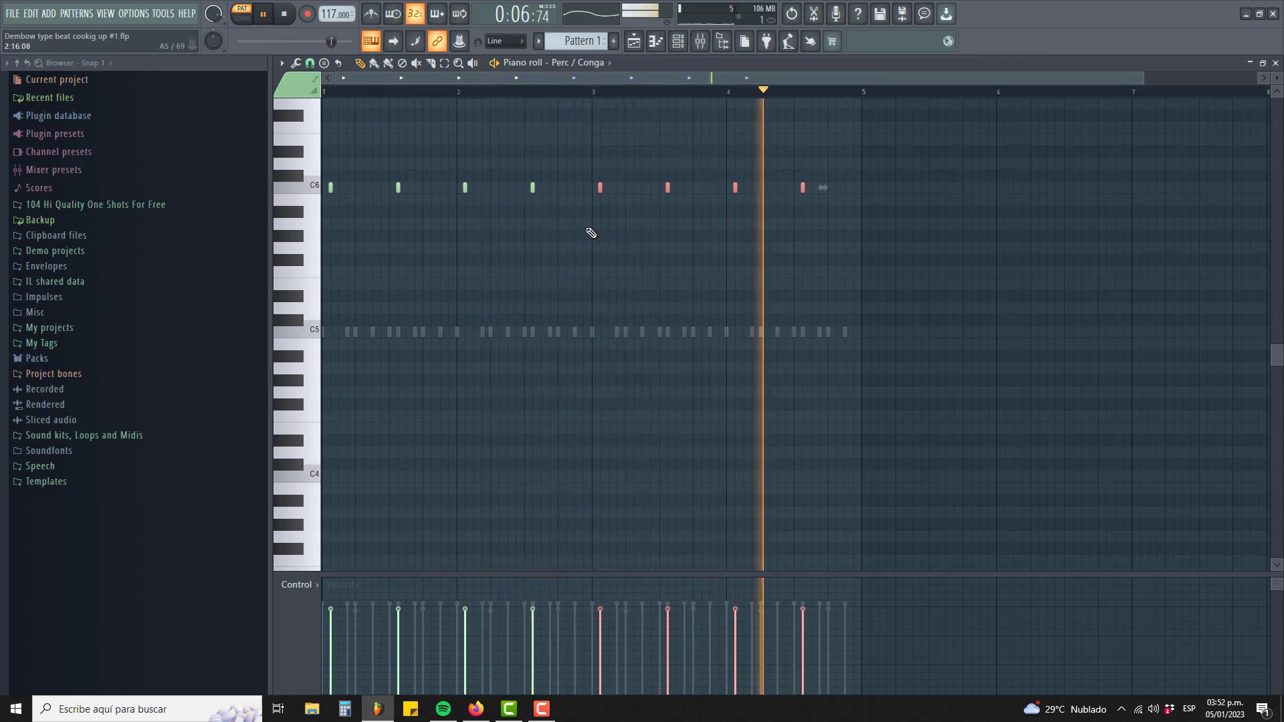
Step: Add a C5 conga note on step 6 of bars 1, 2 and 3 while the pattern plays
{"action": "left_click", "coordinate": [364, 333]}
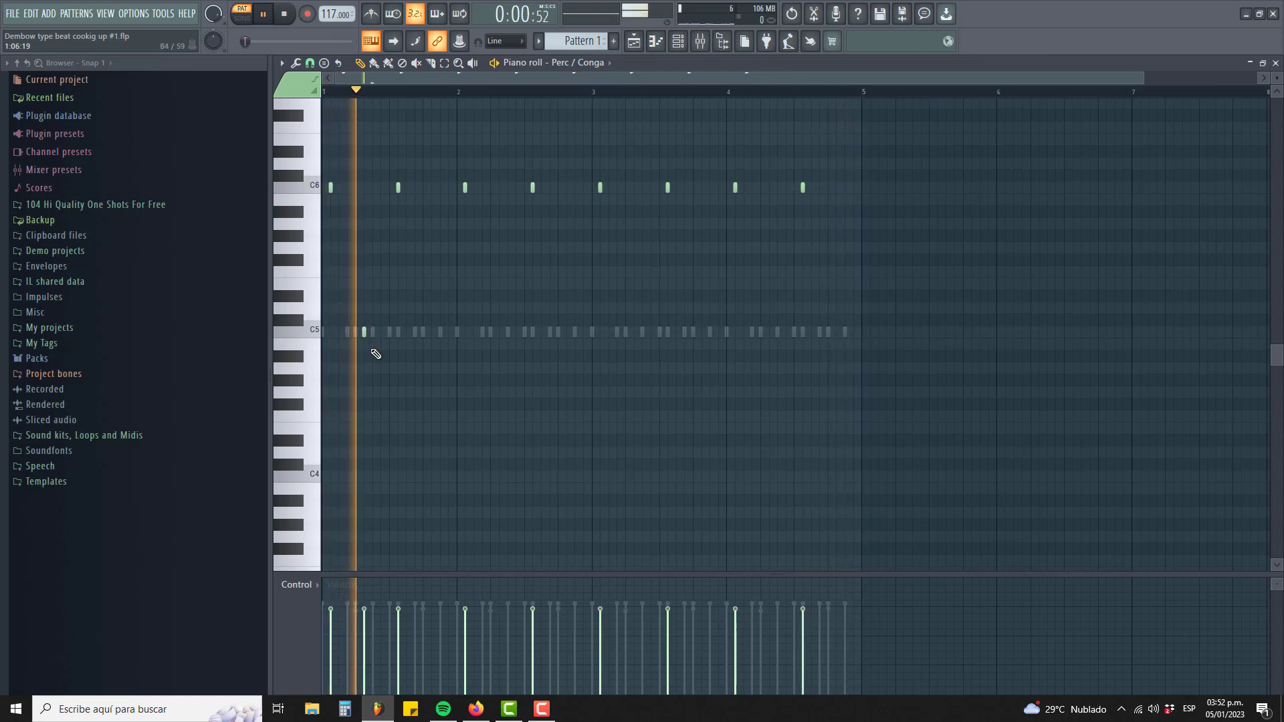
{"action": "left_click", "coordinate": [499, 333]}
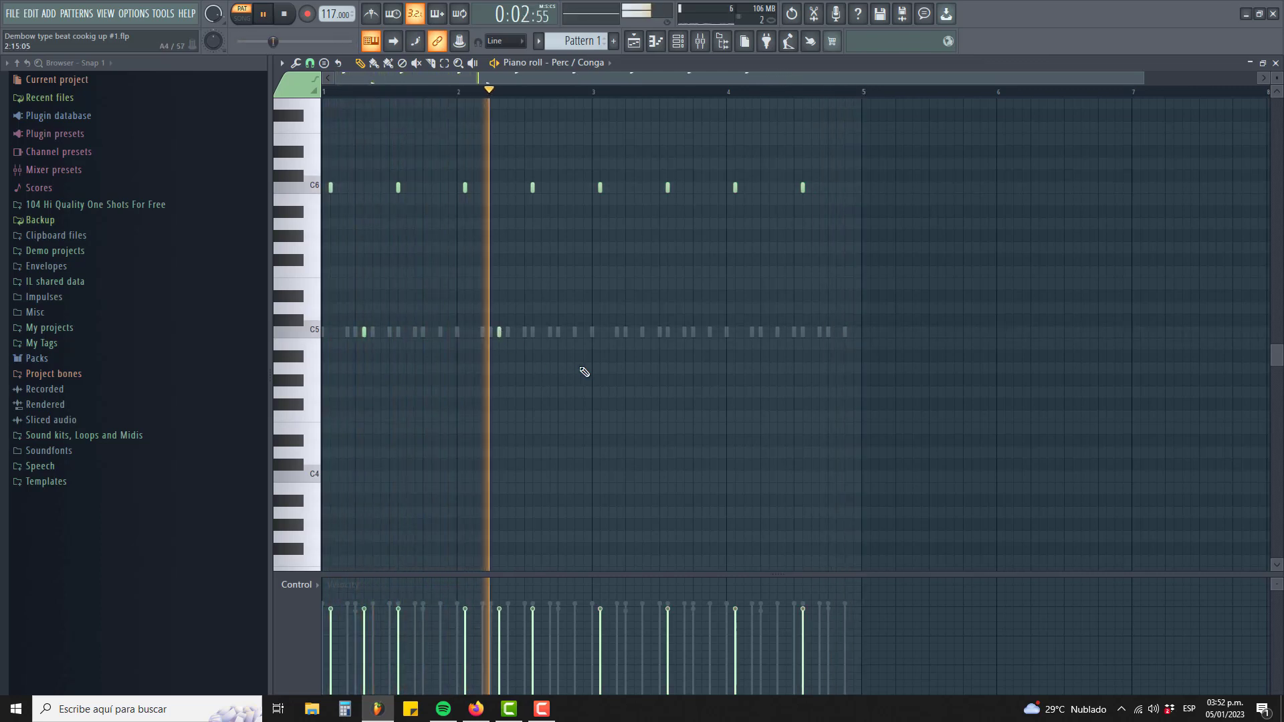
{"action": "left_click", "coordinate": [636, 333]}
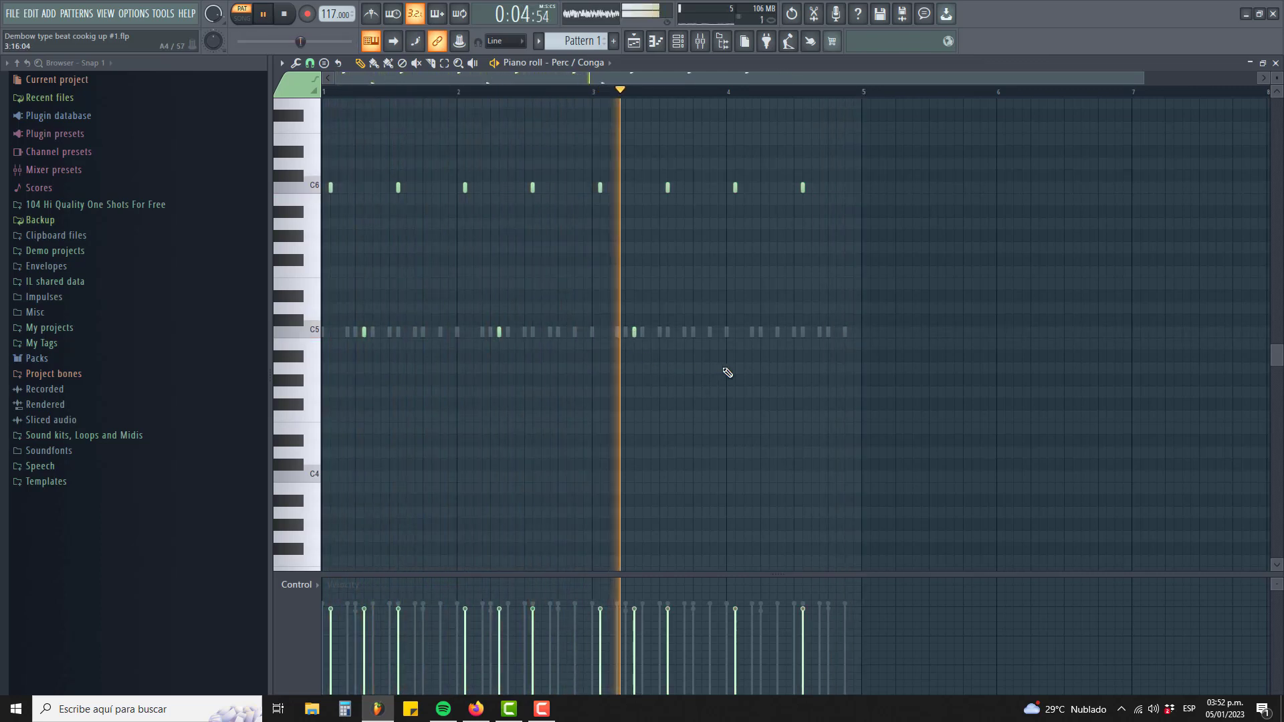
Step: Try extra C5 conga hits in bar 4, clear the one on step 2, and place one on step 6
{"action": "left_click", "coordinate": [735, 333]}
{"action": "left_click", "coordinate": [828, 333]}
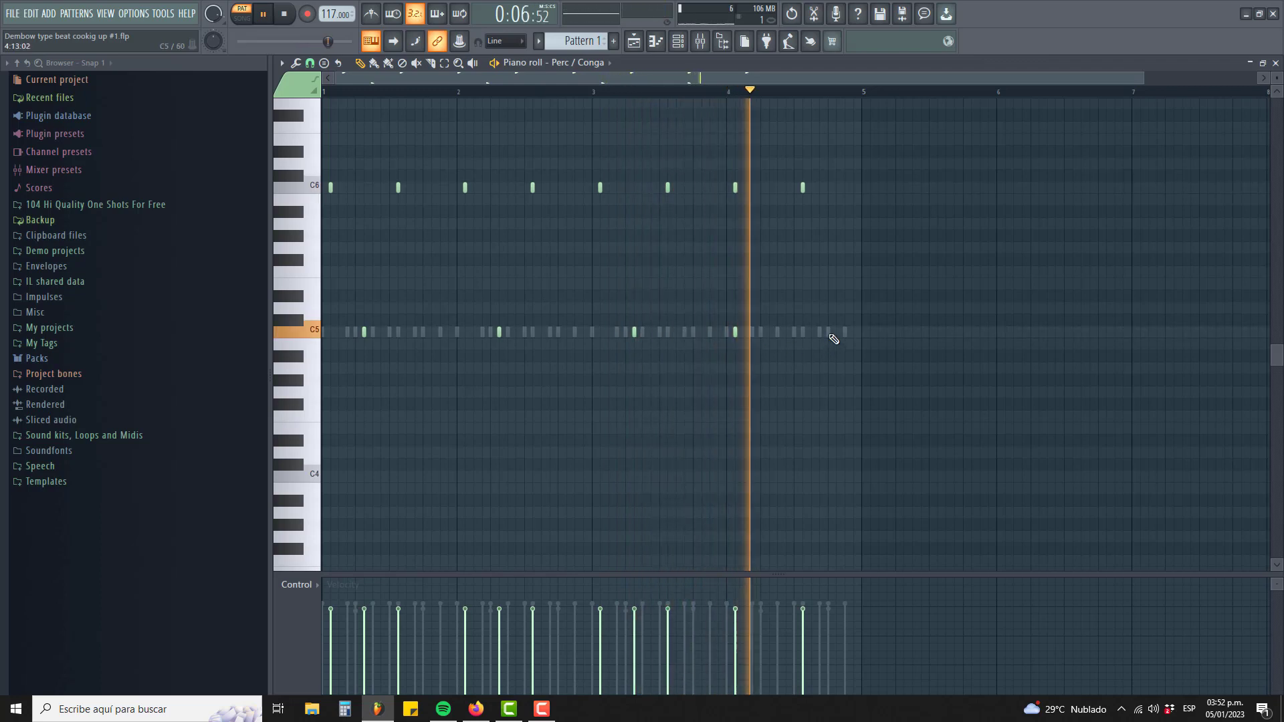
{"action": "left_click", "coordinate": [836, 332]}
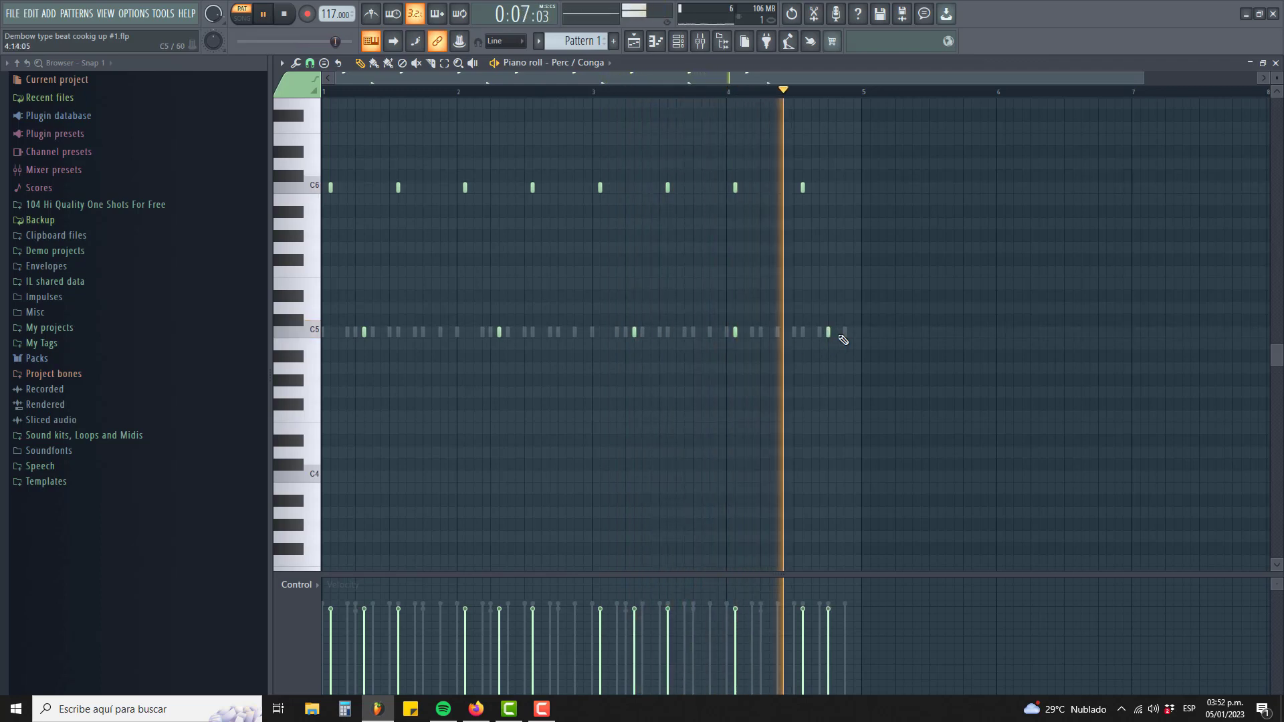
{"action": "right_click", "coordinate": [736, 334]}
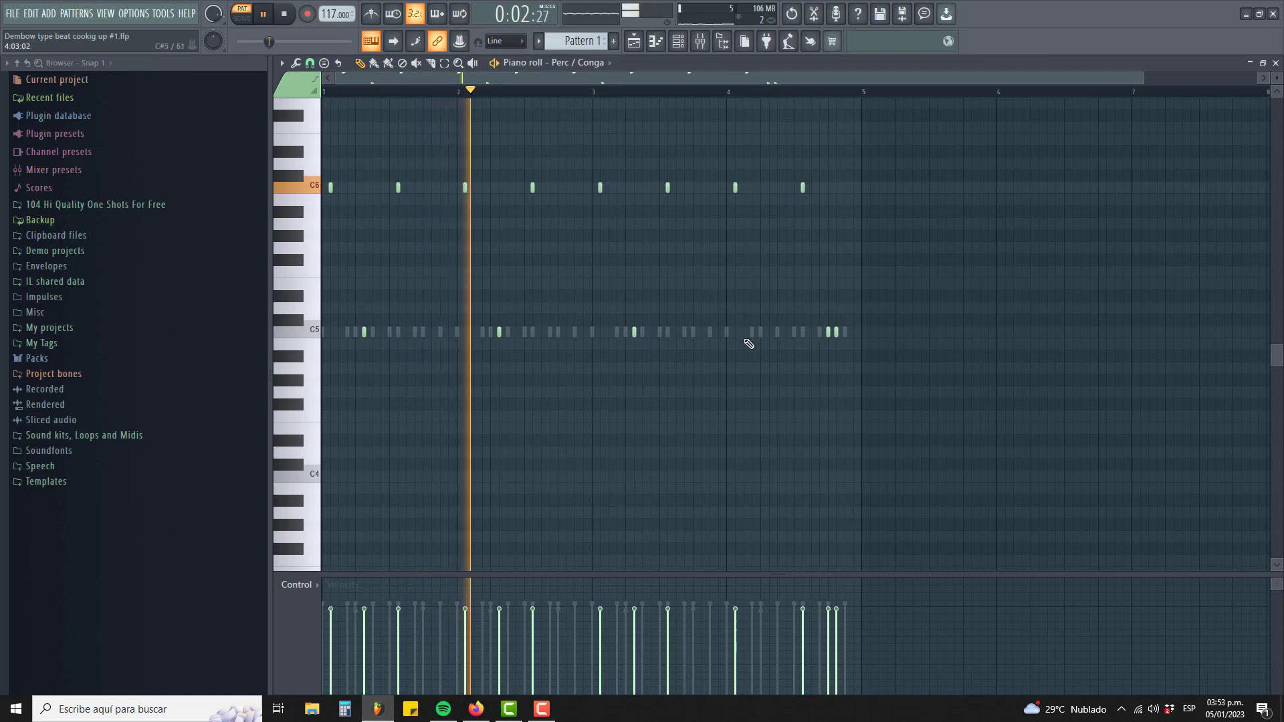
{"action": "left_click", "coordinate": [769, 333]}
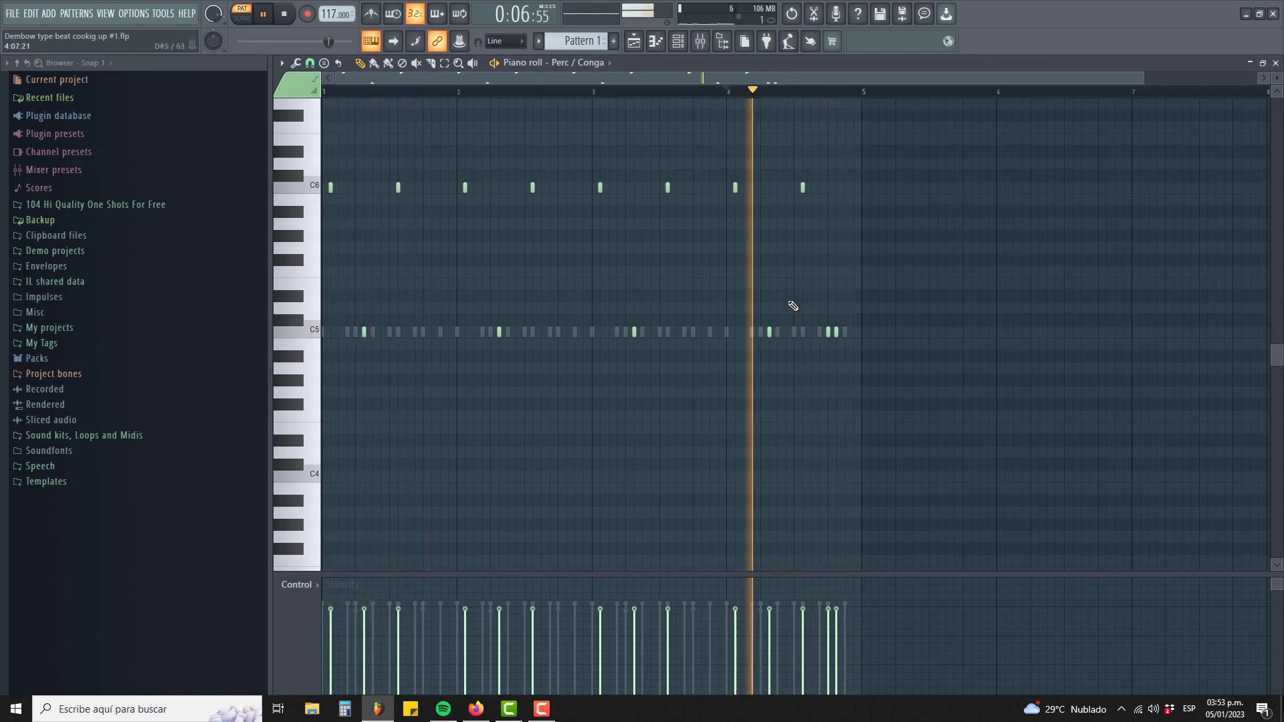
{"action": "right_click", "coordinate": [828, 332]}
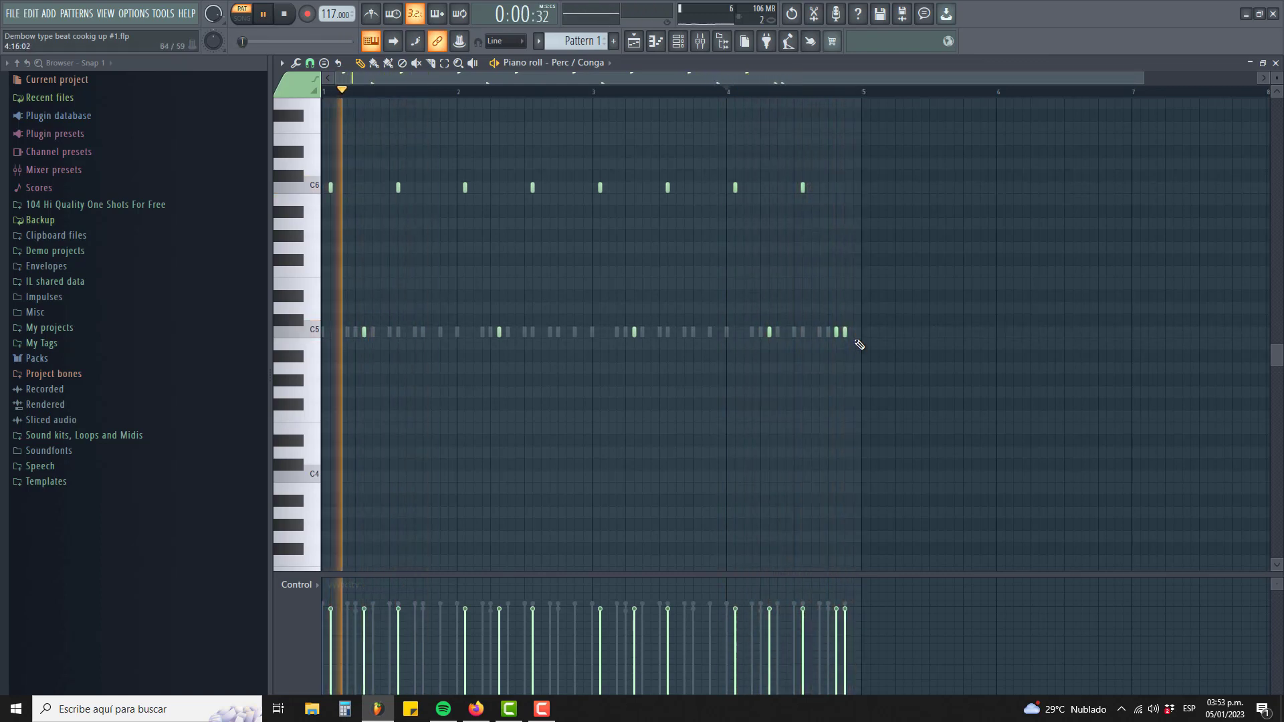
{"action": "left_click", "coordinate": [846, 332]}
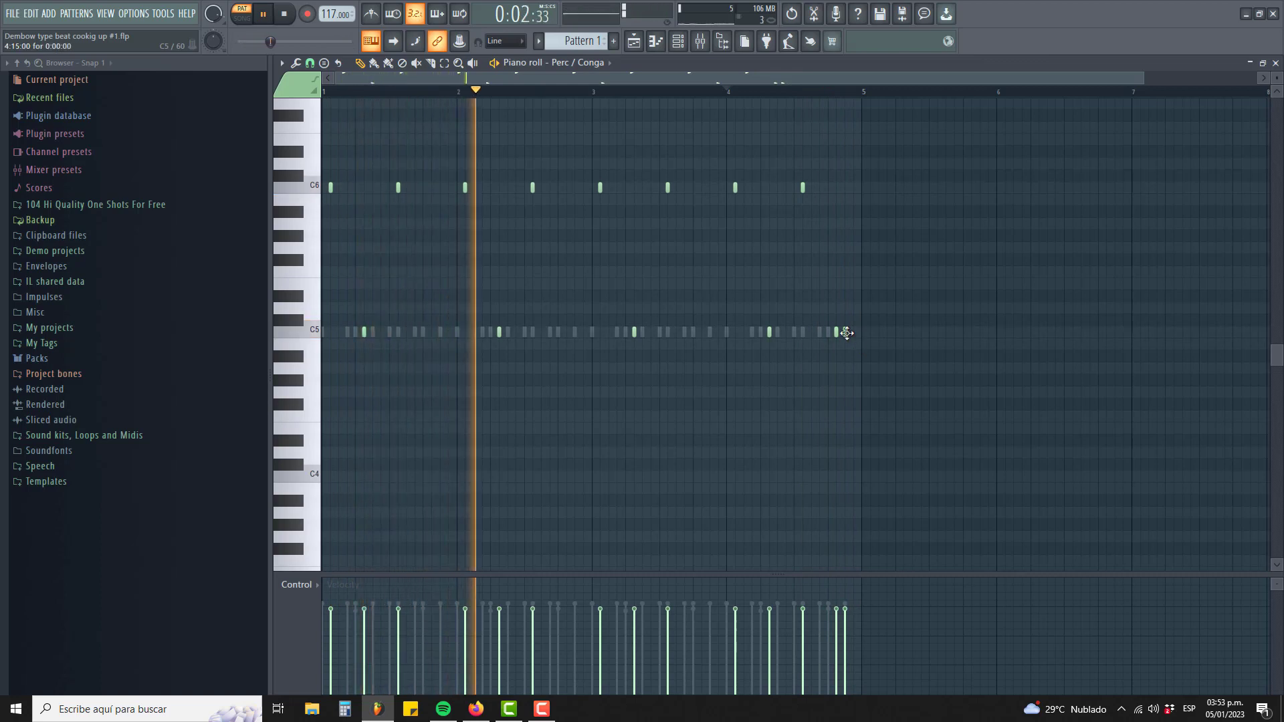
Step: Stop playback and delete the extra Snare notes in the piano roll, keeping only steps 4, 7, 12 and 15 of bar 1
{"action": "left_click", "coordinate": [677, 41]}
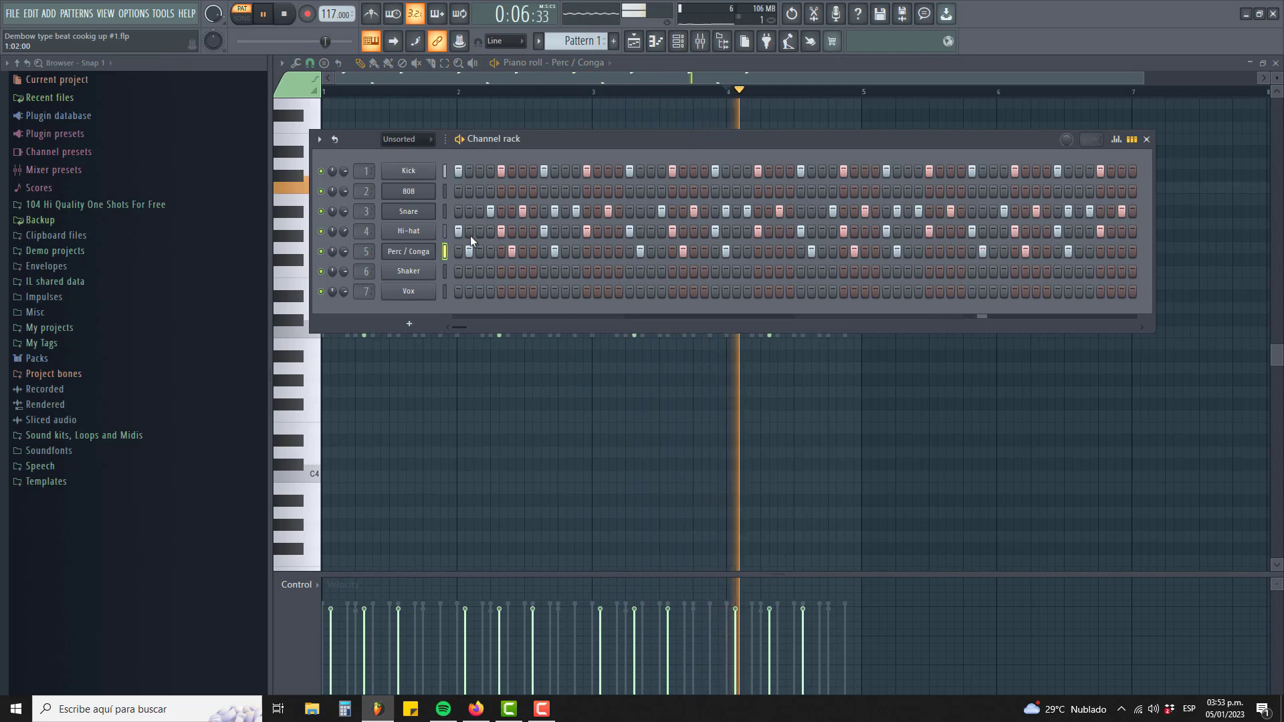
{"action": "left_click", "coordinate": [544, 232]}
{"action": "key", "text": "space"}
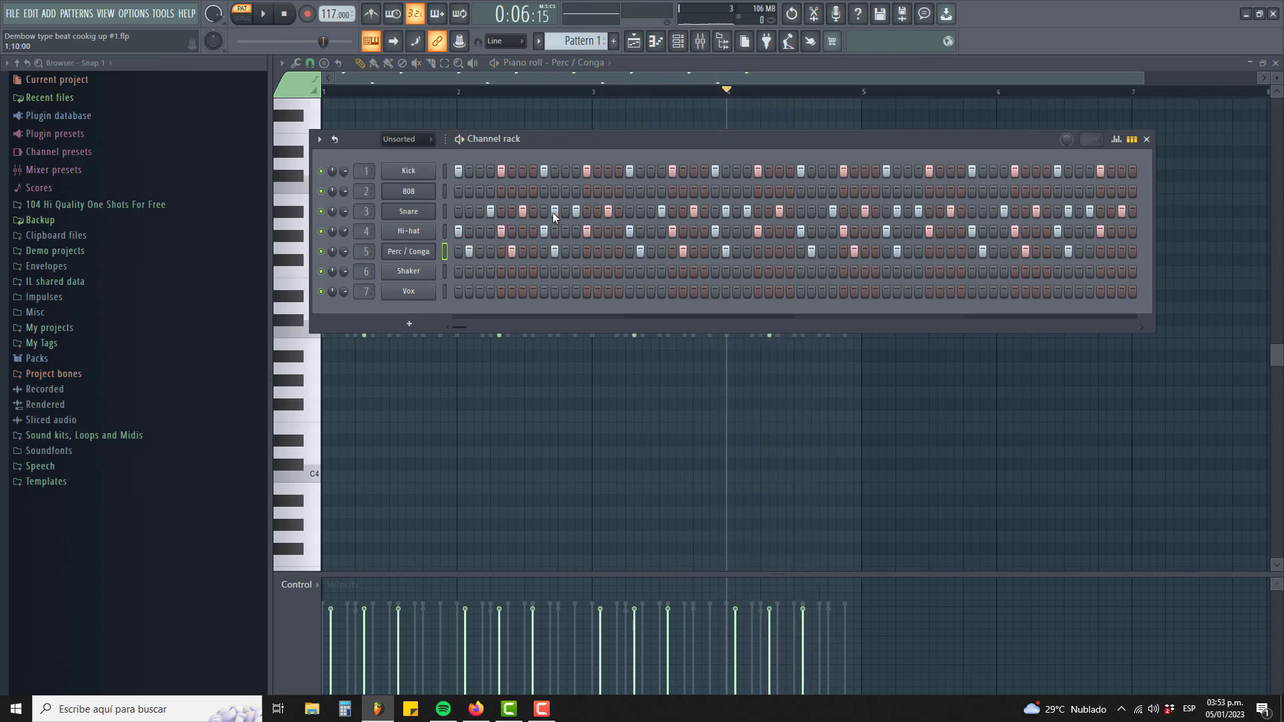
{"action": "right_click", "coordinate": [409, 215]}
{"action": "left_click", "coordinate": [457, 212]}
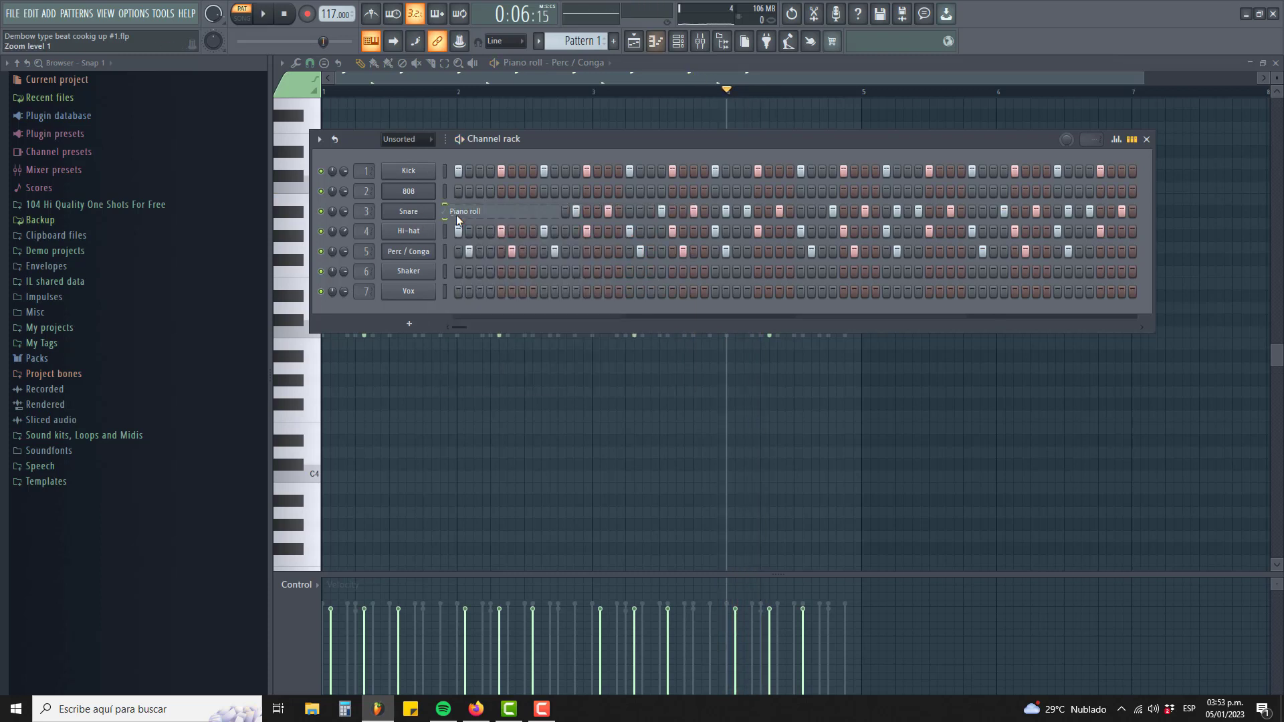
{"action": "left_click_drag", "start_coordinate": [976, 302], "coordinate": [472, 374]}
{"action": "key", "text": "Delete"}
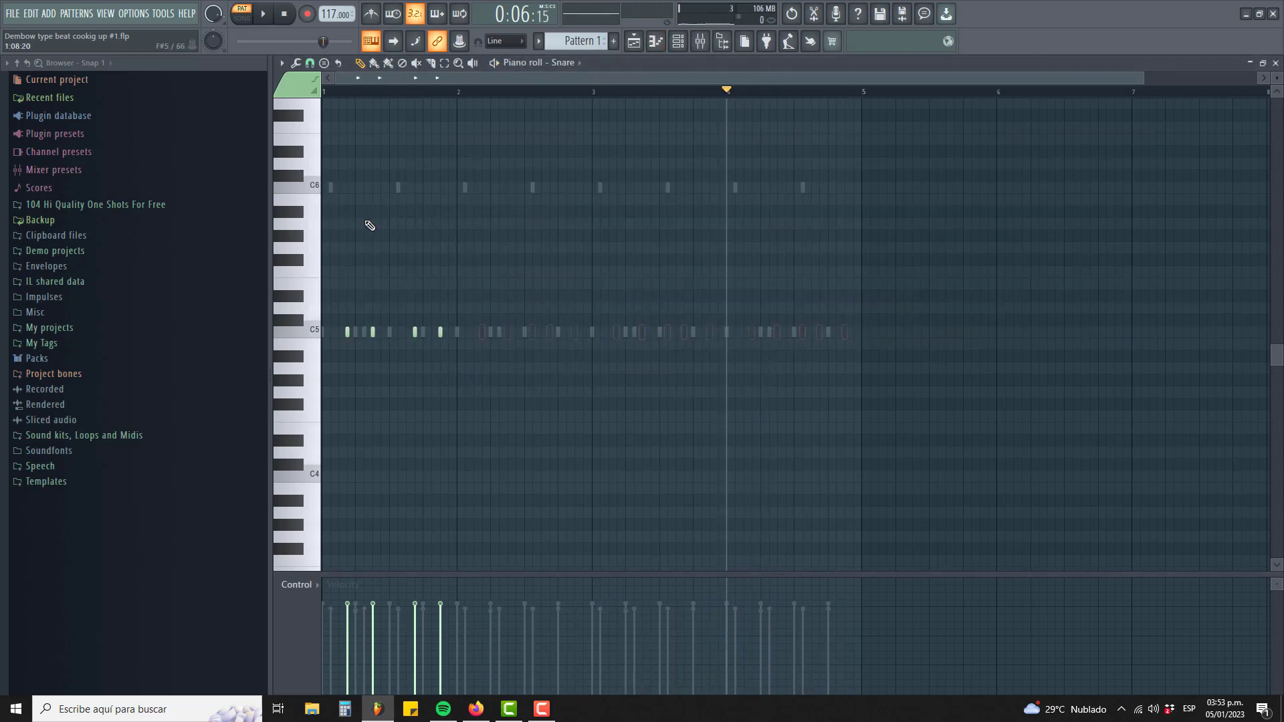
Step: Duplicate the snare's bar 1 pattern into bar 2, and copy both bars across bars 3 and 4 during playback
{"action": "key", "text": "space"}
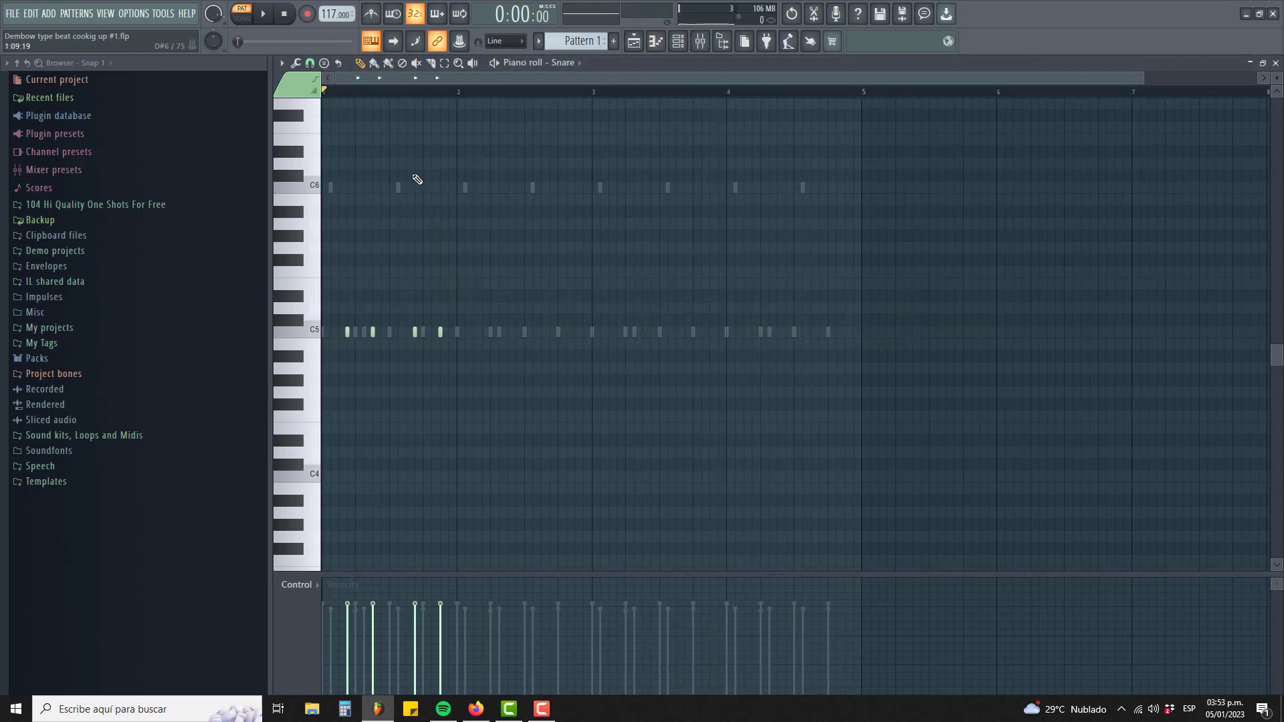
{"action": "left_click_drag", "start_coordinate": [506, 279], "coordinate": [481, 332]}
{"action": "key", "text": "space"}
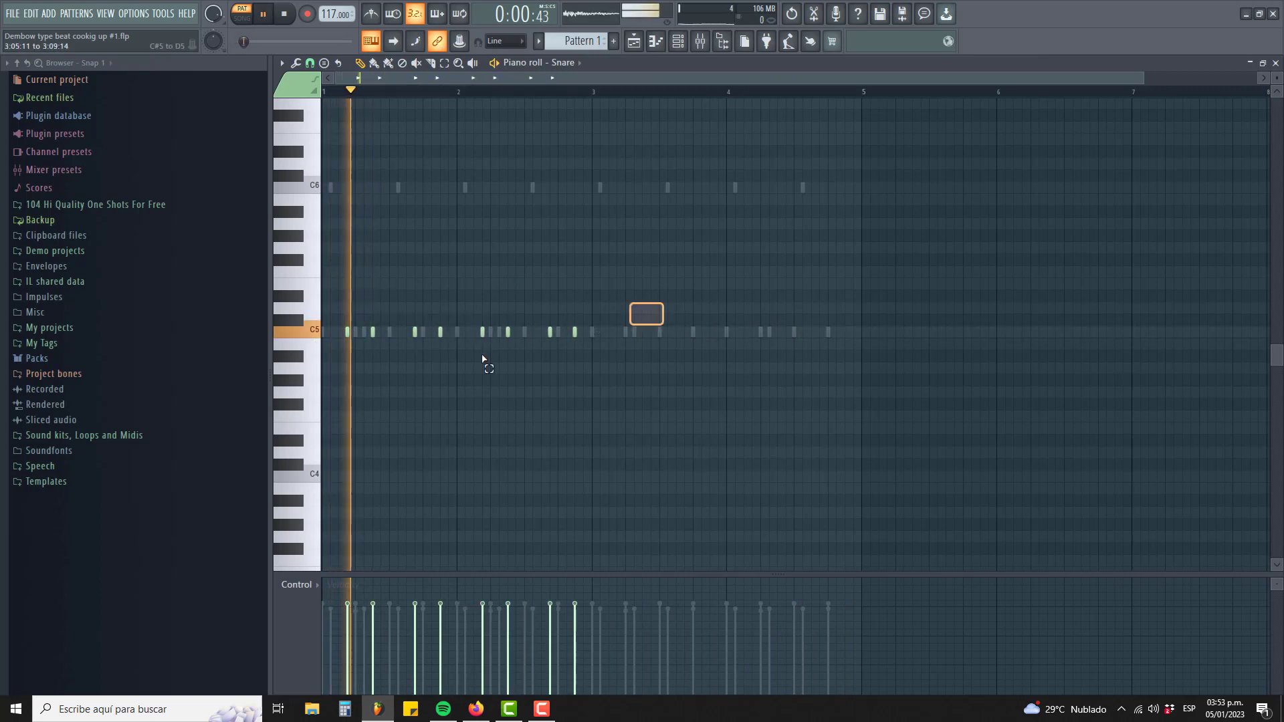
{"action": "key", "text": "ctrl+a"}
{"action": "left_click_drag", "start_coordinate": [346, 334], "coordinate": [614, 332]}
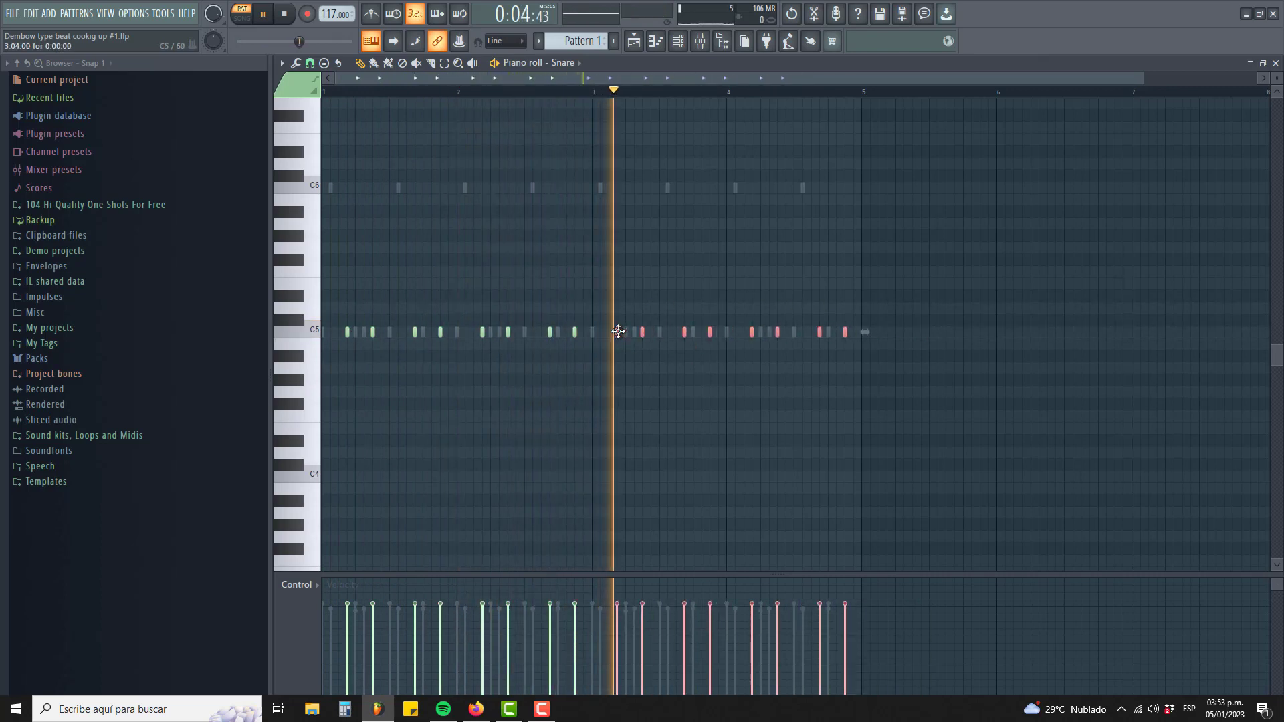
Step: Fill the Shaker channel with a hit every 4 steps in the channel rack and play the pattern
{"action": "left_click", "coordinate": [678, 42]}
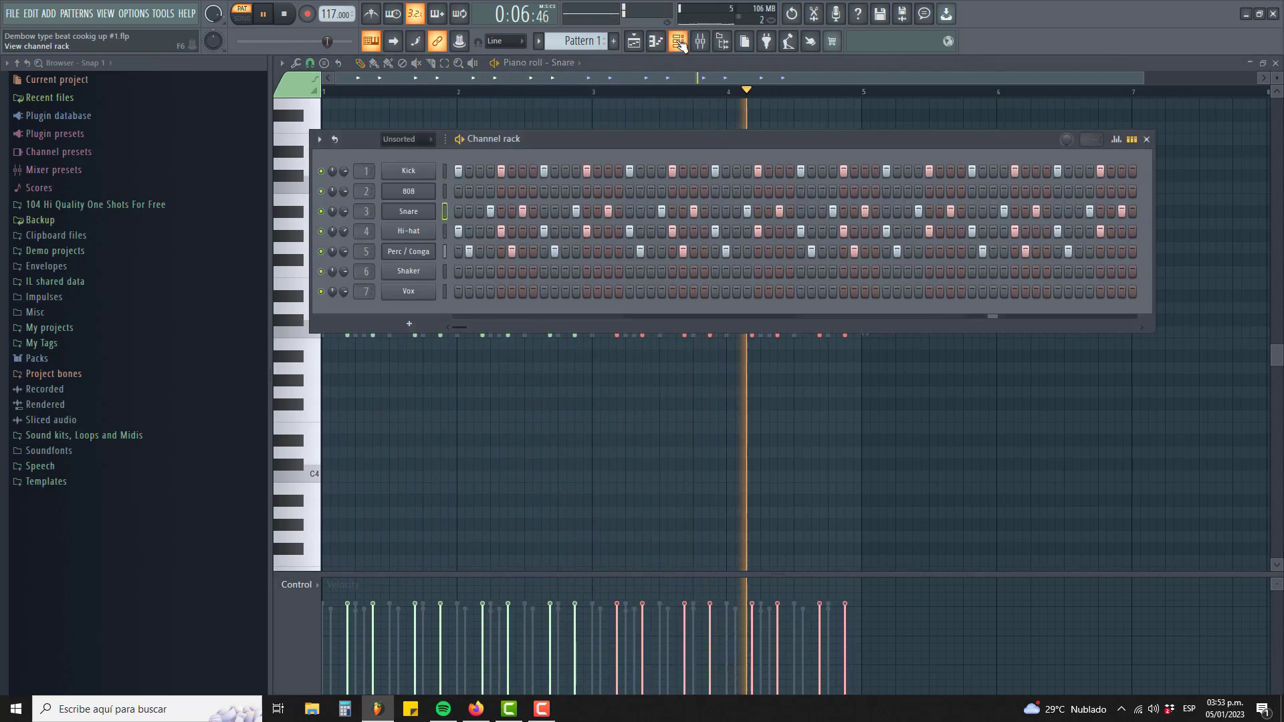
{"action": "key", "text": "space"}
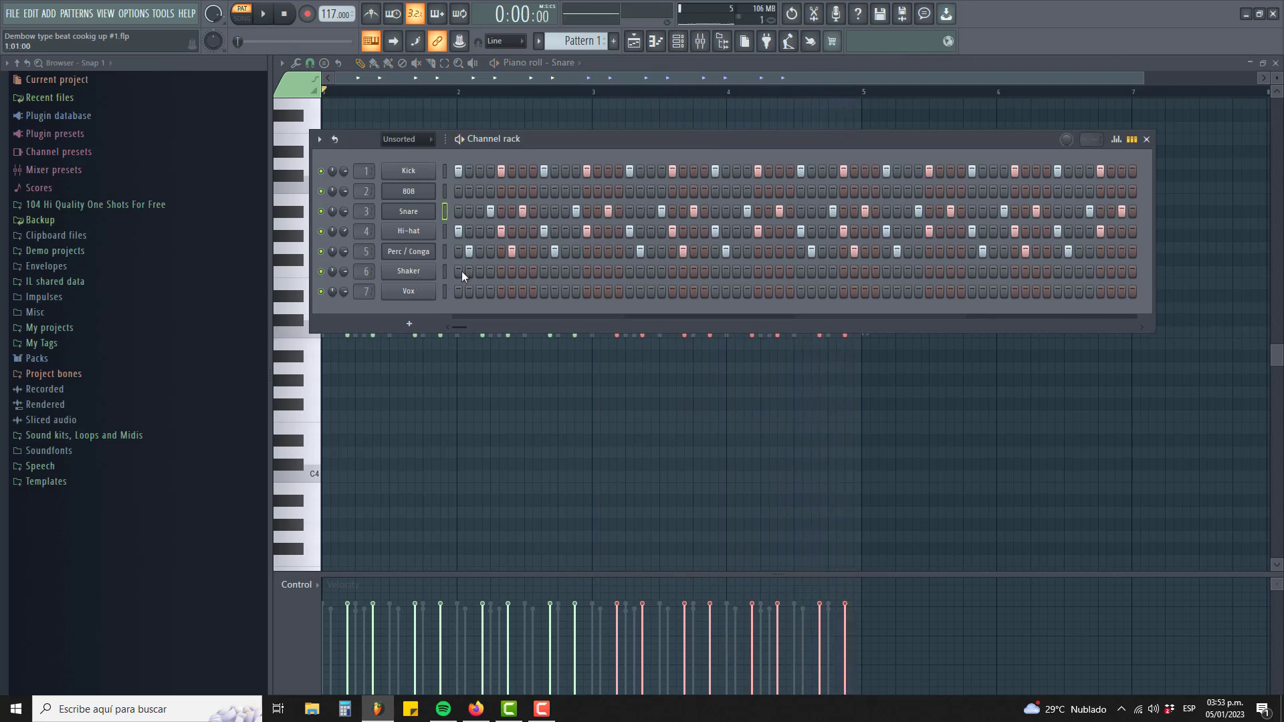
{"action": "right_click", "coordinate": [433, 272]}
{"action": "left_click", "coordinate": [587, 327]}
{"action": "key", "text": "space"}
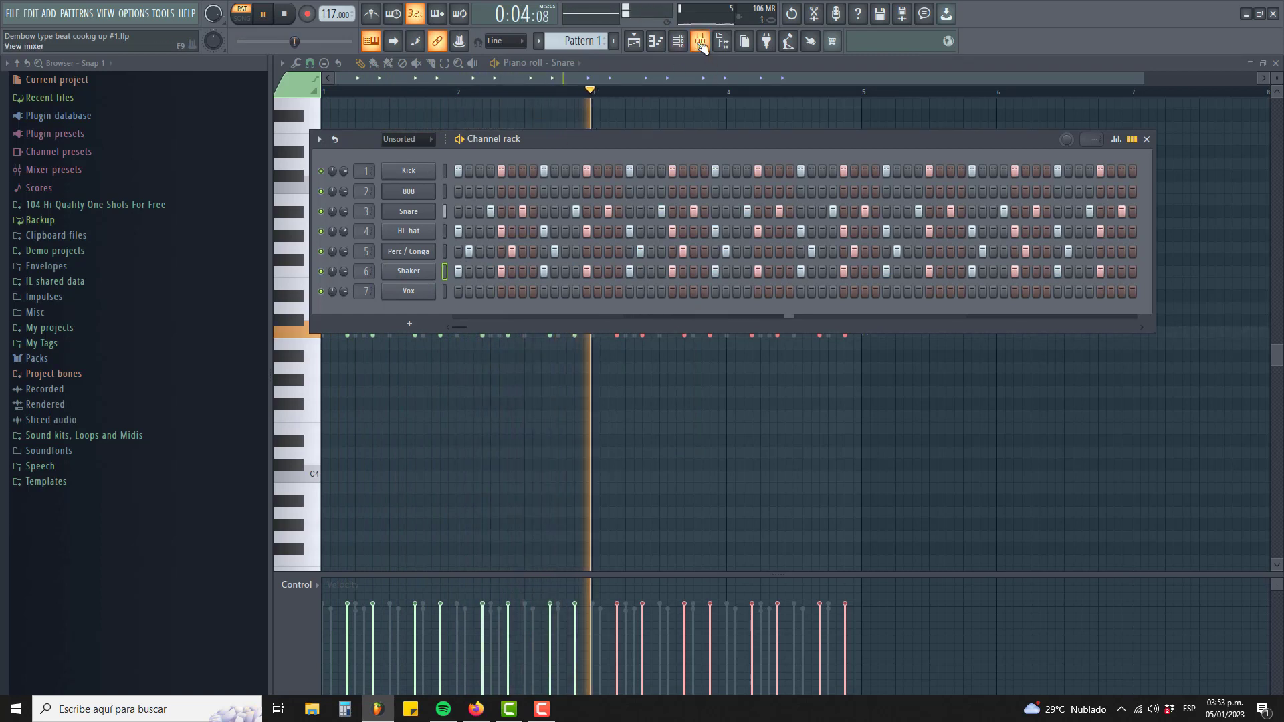
Step: Solo the shaker's Insert 6 in the mixer during playback and lower the Shaker channel's volume to 51%
{"action": "key", "text": "F9"}
{"action": "key", "text": "space"}
{"action": "right_click", "coordinate": [616, 303]}
{"action": "key", "text": "space"}
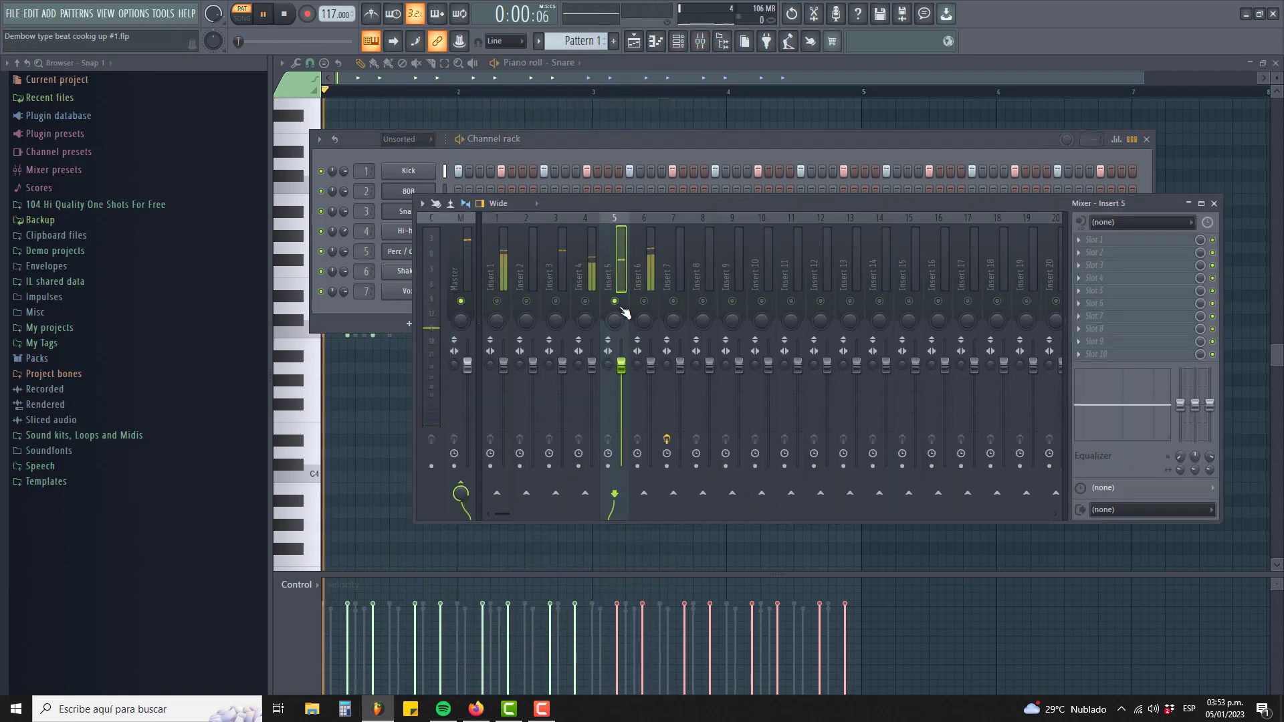
{"action": "right_click", "coordinate": [644, 303]}
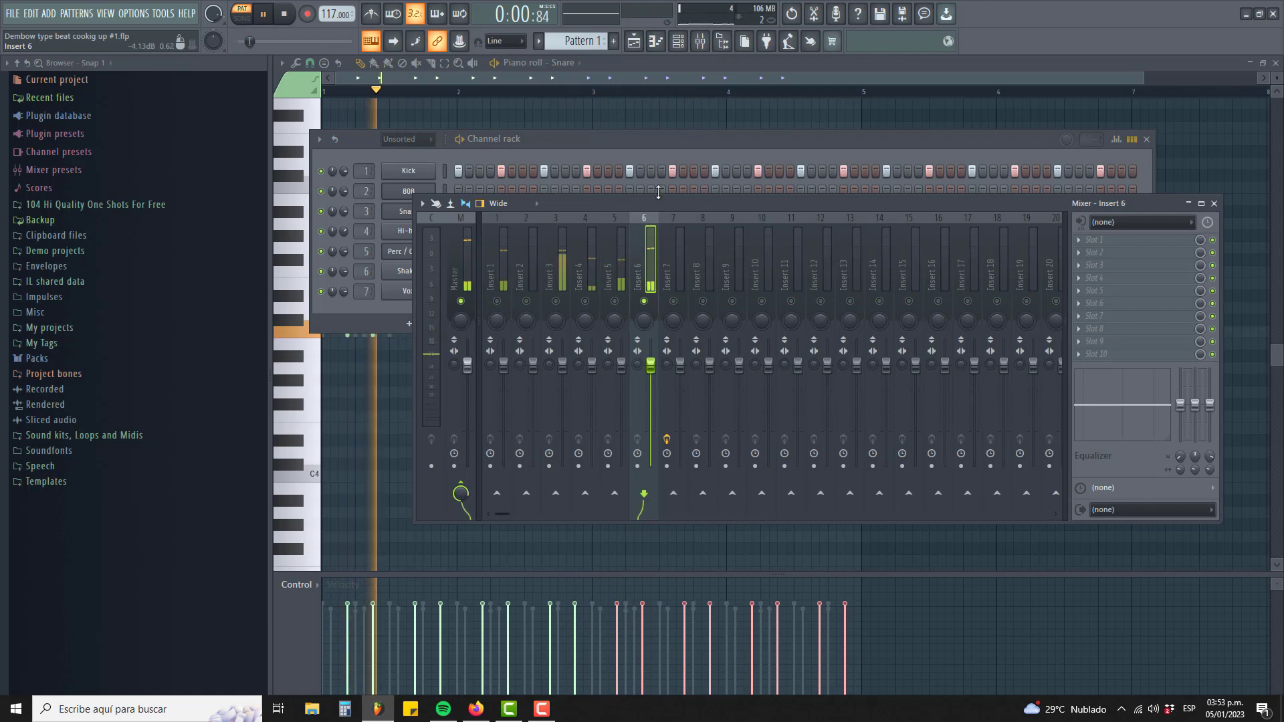
{"action": "left_click", "coordinate": [668, 142]}
{"action": "left_click_drag", "start_coordinate": [344, 270], "coordinate": [344, 304]}
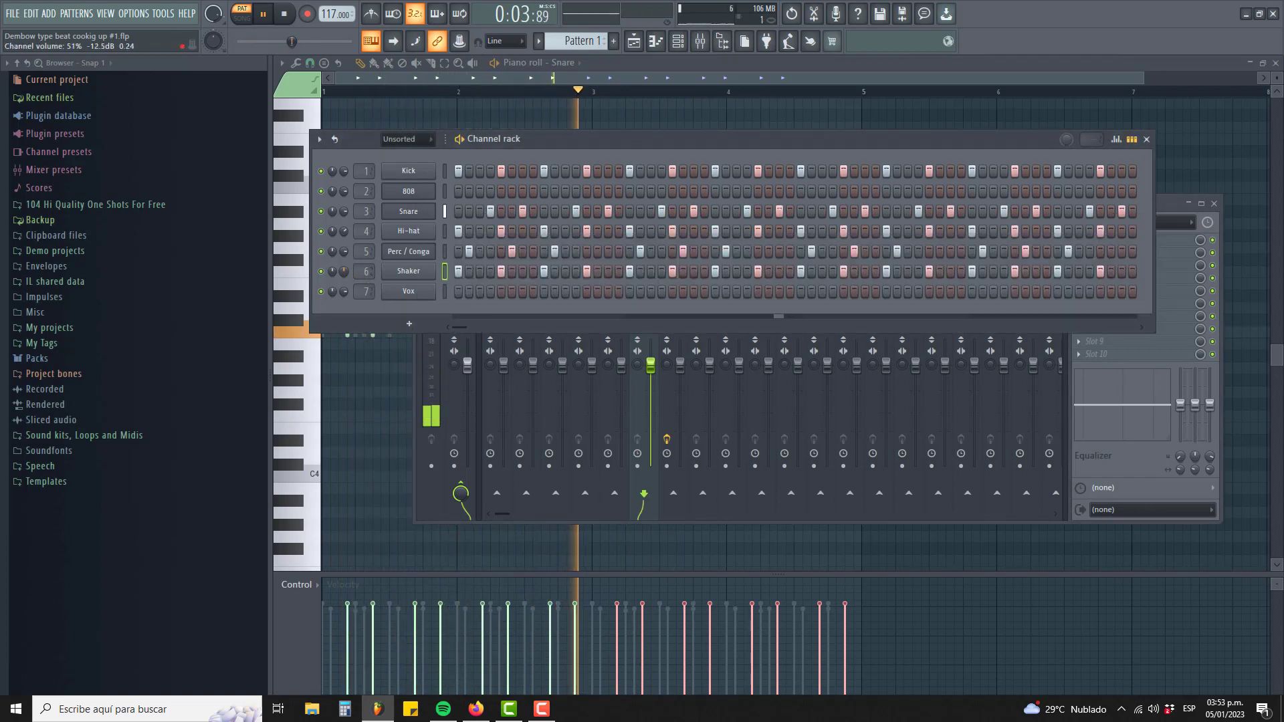
Step: Return to the mixer and restart playback with Insert 1 unmuted alongside the shaker's insert
{"action": "left_click", "coordinate": [1165, 203]}
{"action": "key", "text": "space"}
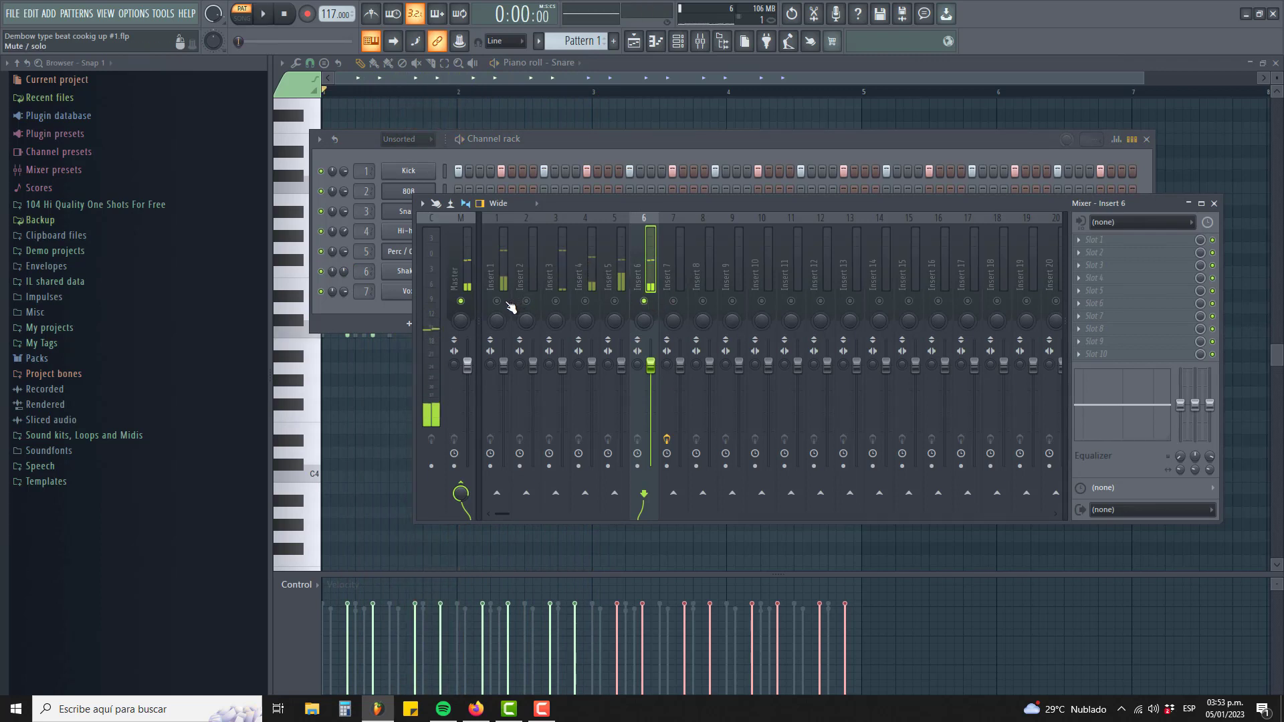
{"action": "key", "text": "space"}
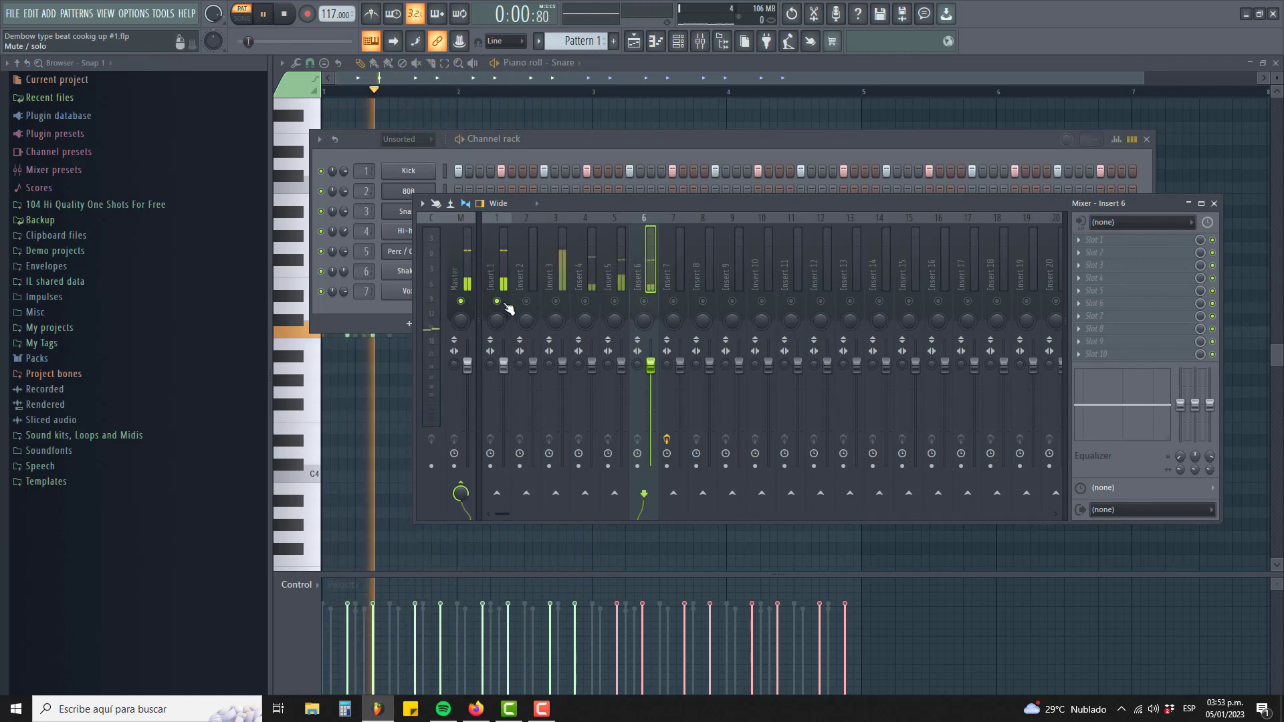
Step: Restart playback to hear the shaker with the kick, and load Fruity Parametric EQ 2 into the first effect slot of Insert 6
{"action": "key", "text": "space"}
{"action": "key", "text": "space"}
{"action": "key", "text": "space"}
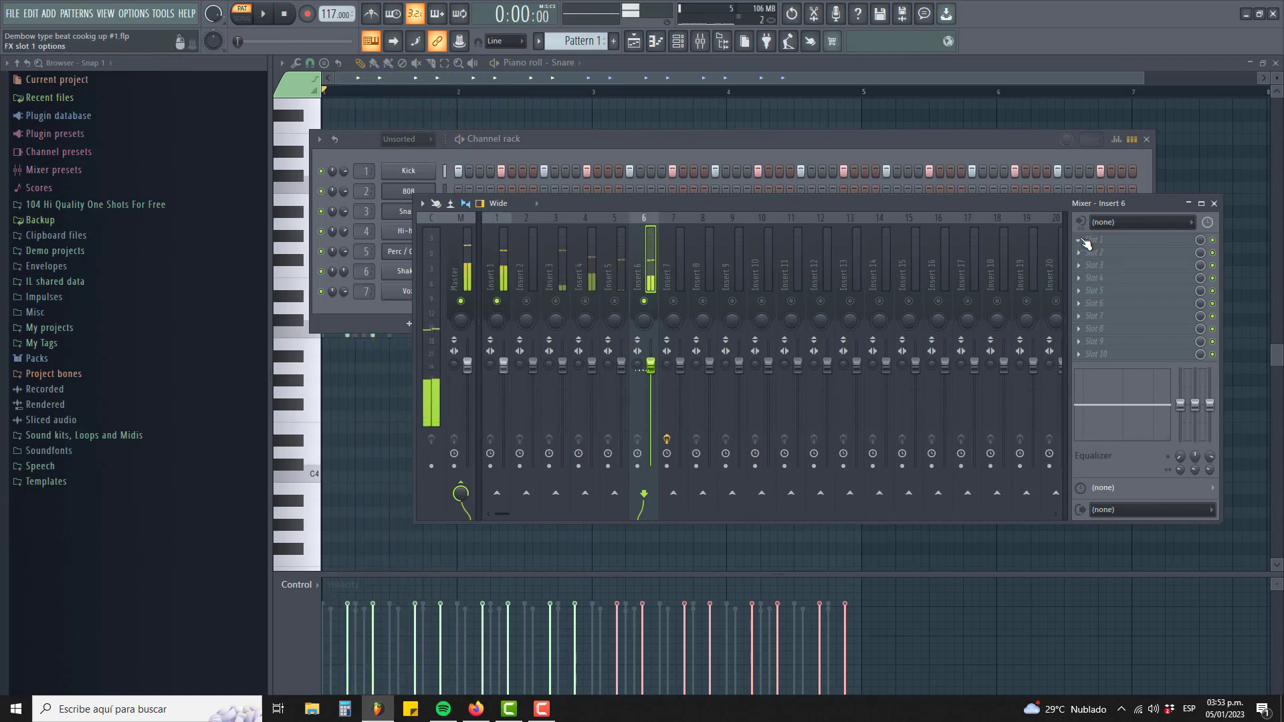
{"action": "left_click", "coordinate": [1083, 244]}
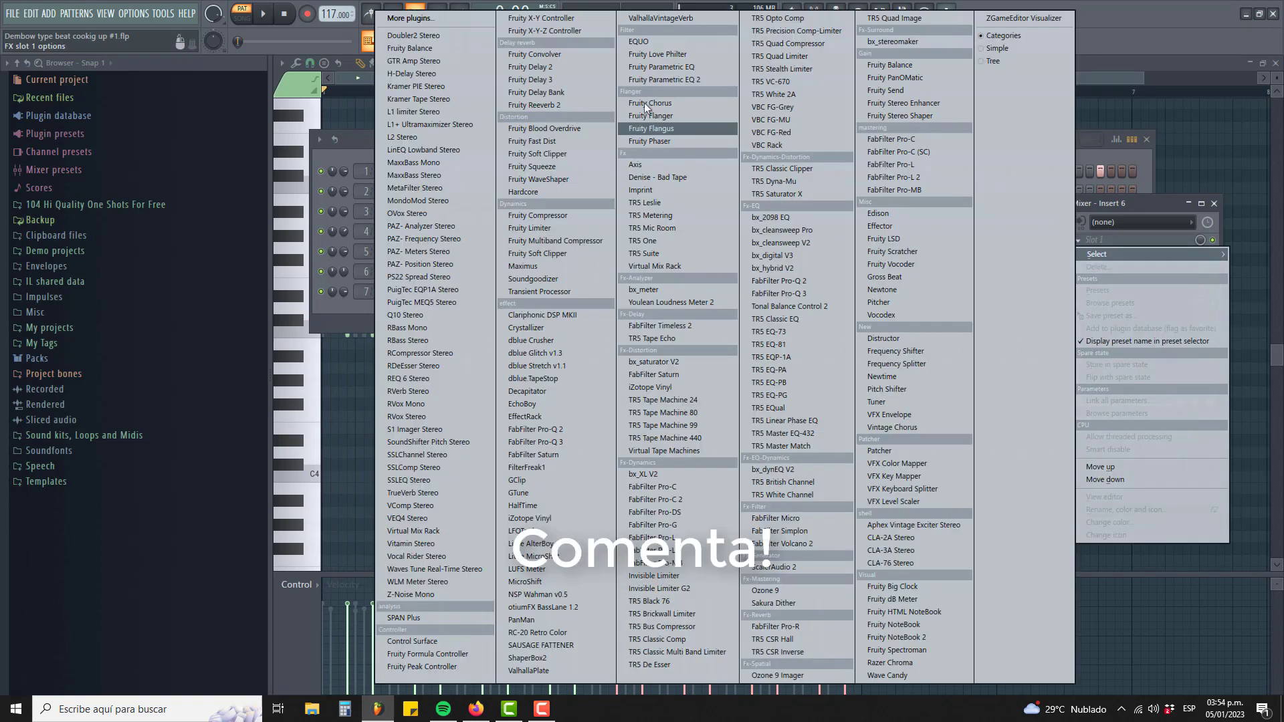
{"action": "left_click", "coordinate": [656, 80]}
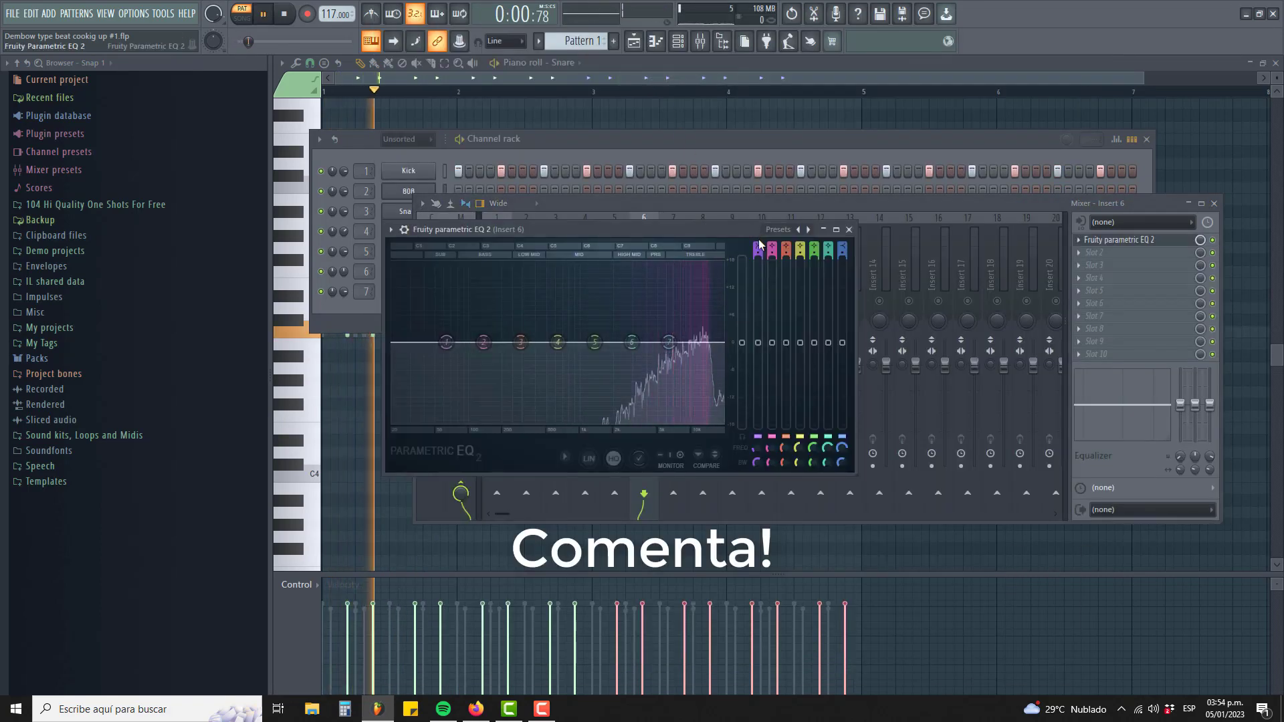
Step: Cut the shaker's lows with a Steep 6 high pass on band 1, and lower band 7's high shelf to about -5.9 dB at 4163 Hz
{"action": "left_click_drag", "start_coordinate": [758, 247], "coordinate": [758, 261]}
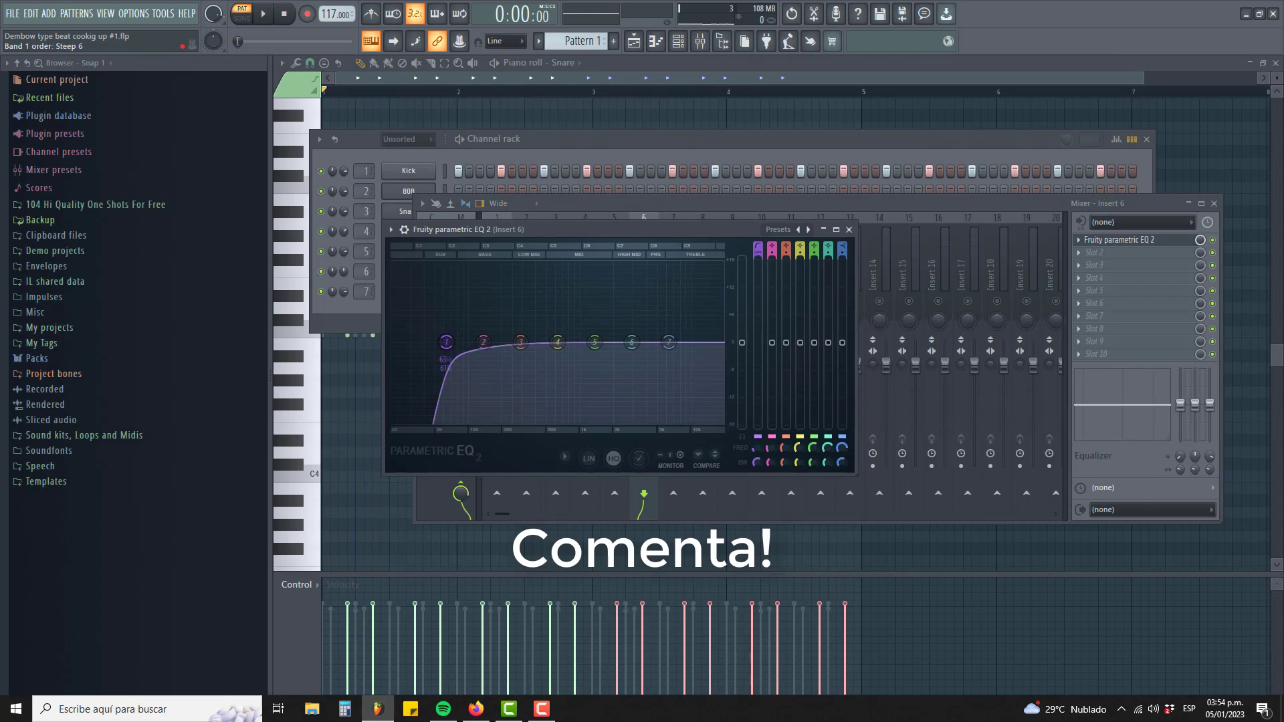
{"action": "left_click_drag", "start_coordinate": [447, 342], "coordinate": [648, 369]}
{"action": "key", "text": "space"}
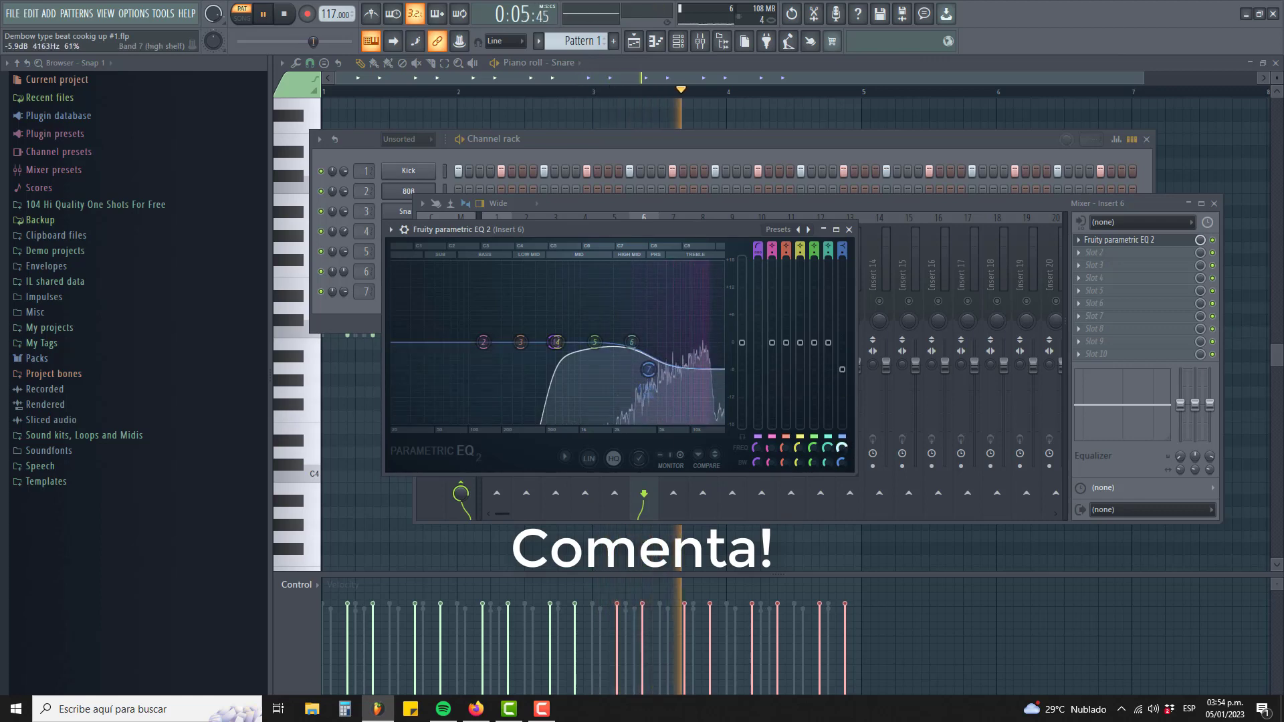
{"action": "key", "text": "space"}
Step: Load Fruity Delay 2 into Insert 6's second effect slot, reduce its mix level, and audition the shaker
{"action": "left_click", "coordinate": [1073, 251]}
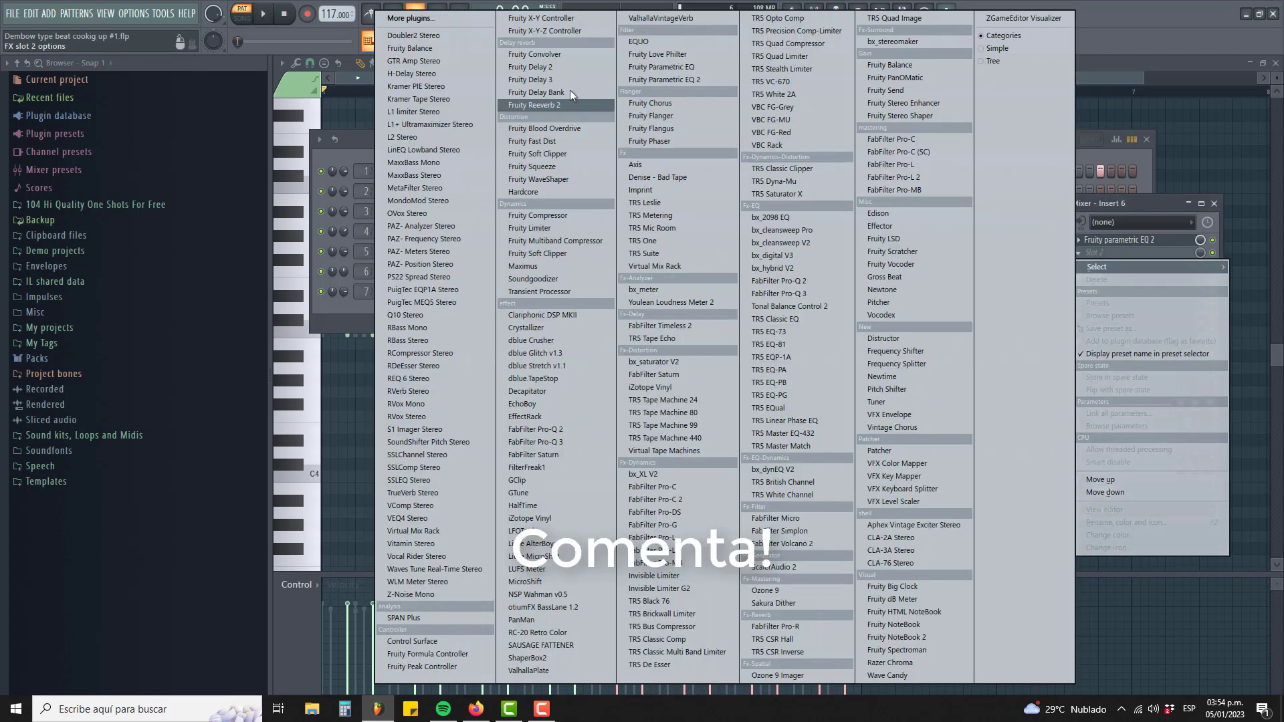
{"action": "left_click", "coordinate": [569, 70]}
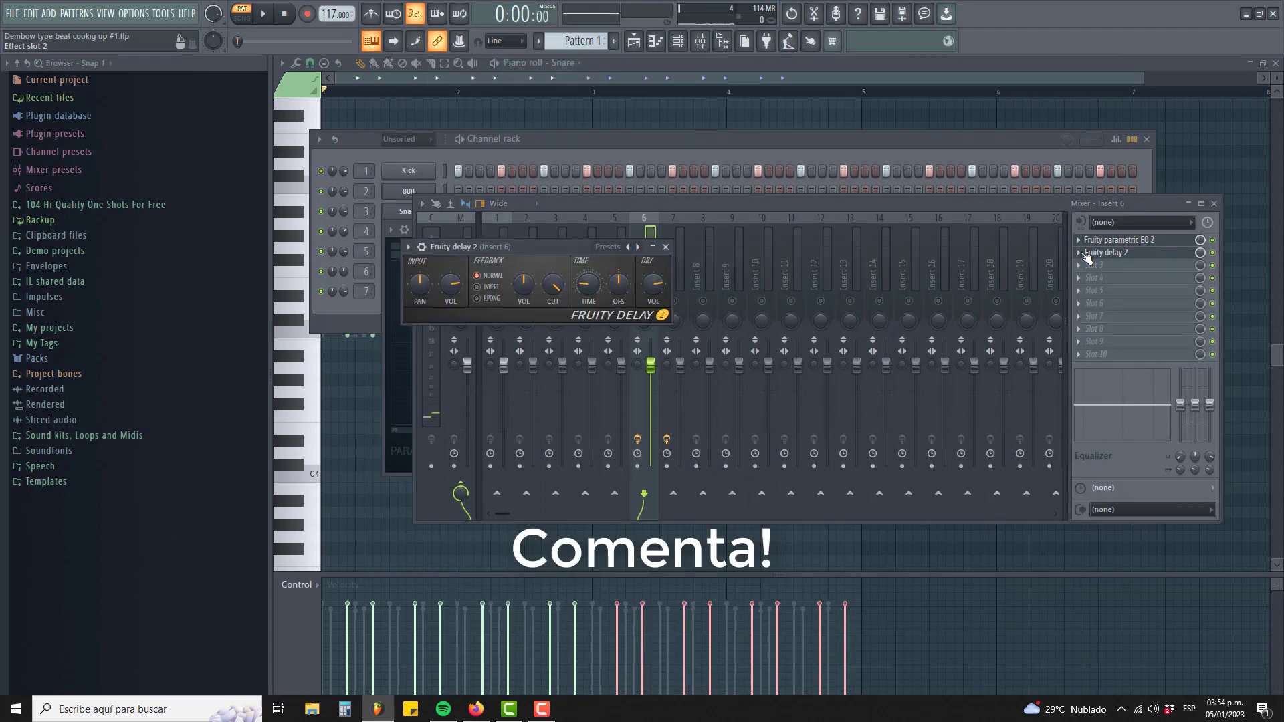
{"action": "left_click", "coordinate": [1077, 253]}
{"action": "left_click", "coordinate": [933, 207]}
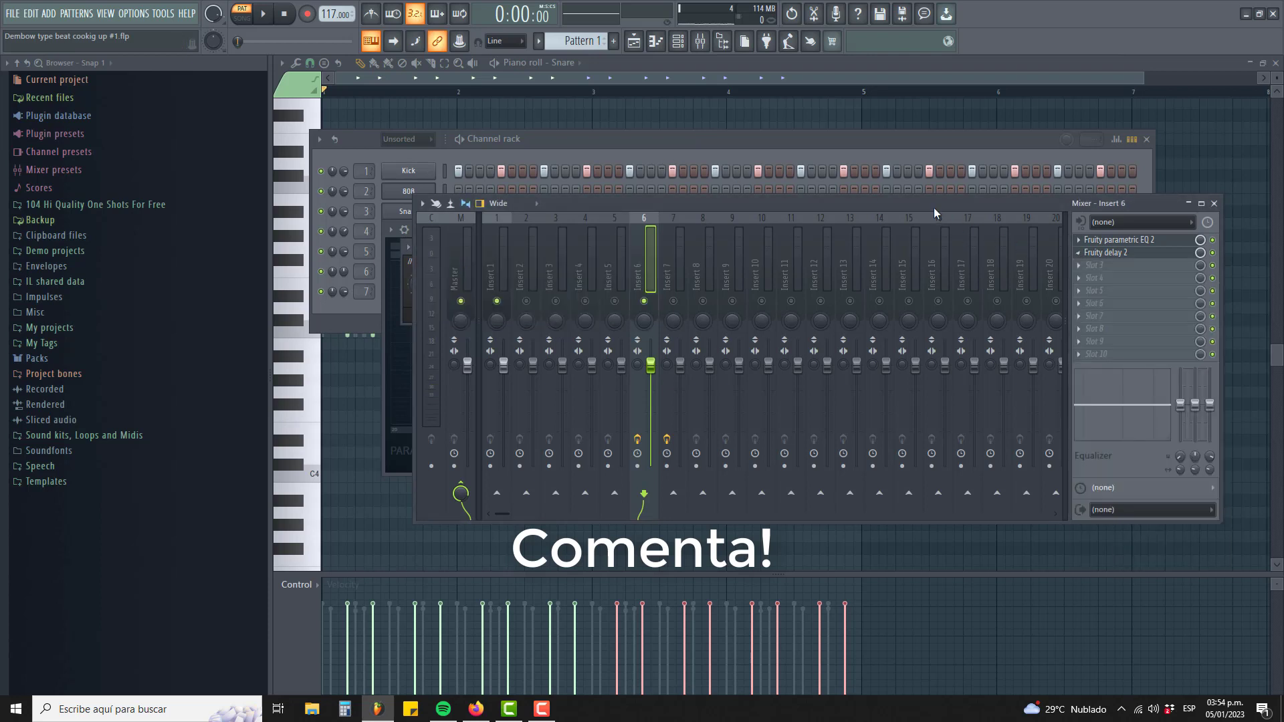
{"action": "key", "text": "space"}
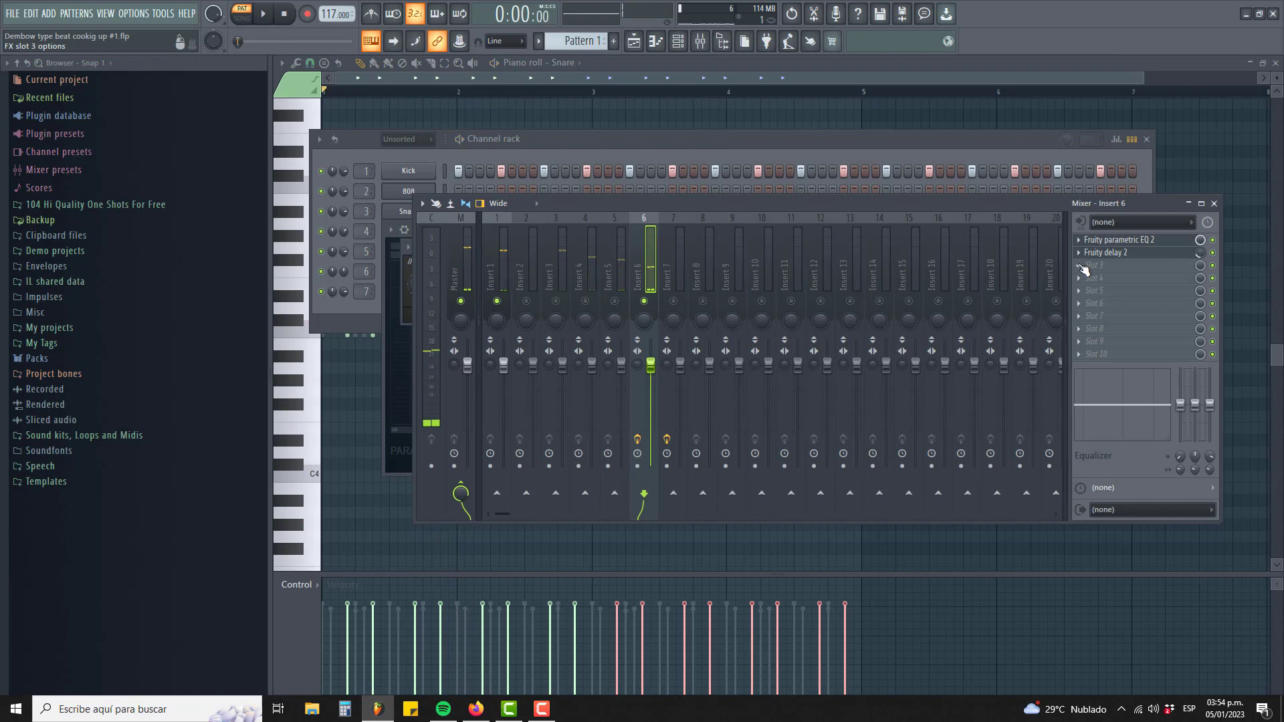
Step: Load Fruity Stereo Shaper into Insert 6's third effect slot and apply its STEREO DELAY preset
{"action": "left_click", "coordinate": [1081, 266]}
{"action": "mouse_move", "coordinate": [1097, 279]}
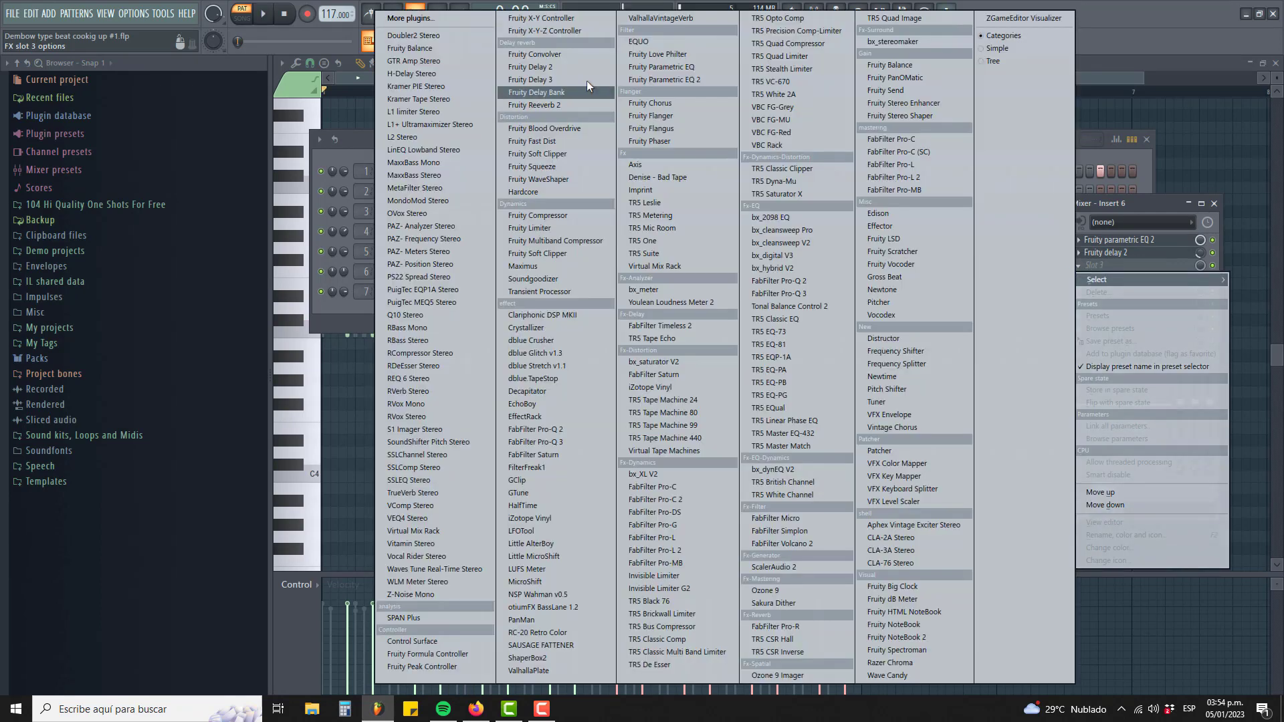
{"action": "left_click", "coordinate": [905, 118]}
{"action": "left_click_drag", "start_coordinate": [355, 126], "coordinate": [898, 222]}
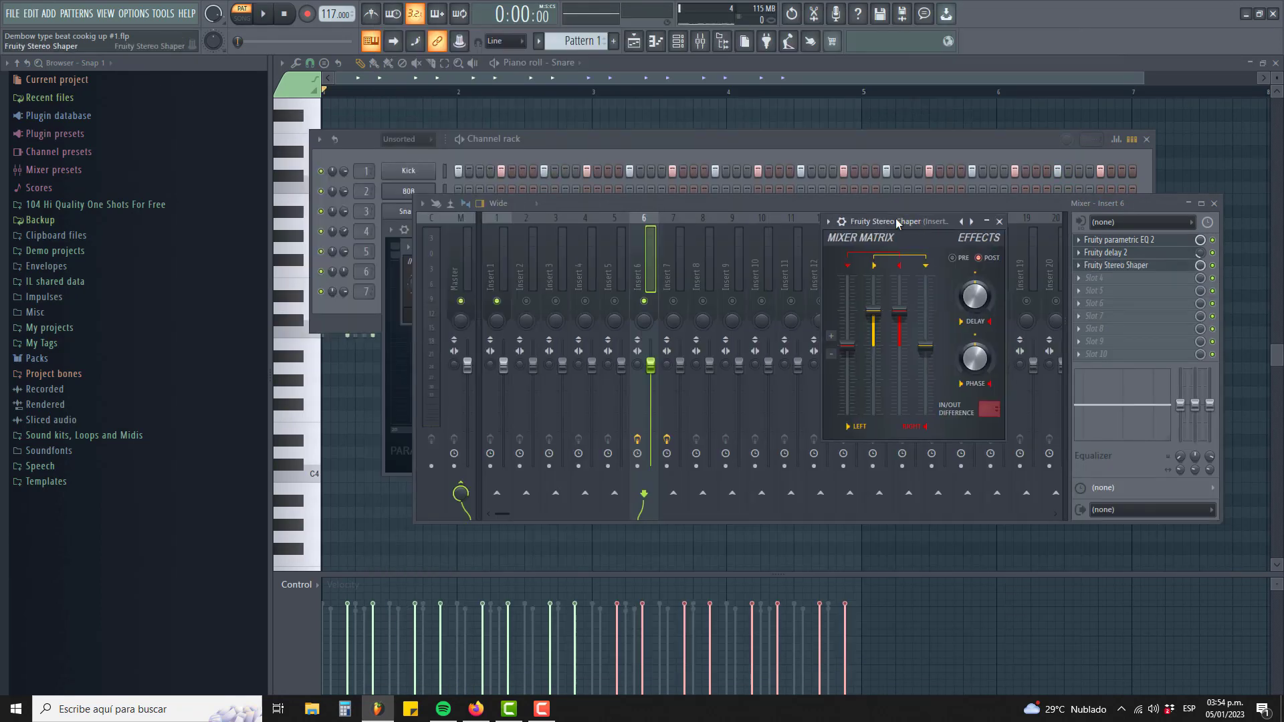
{"action": "left_click", "coordinate": [972, 222]}
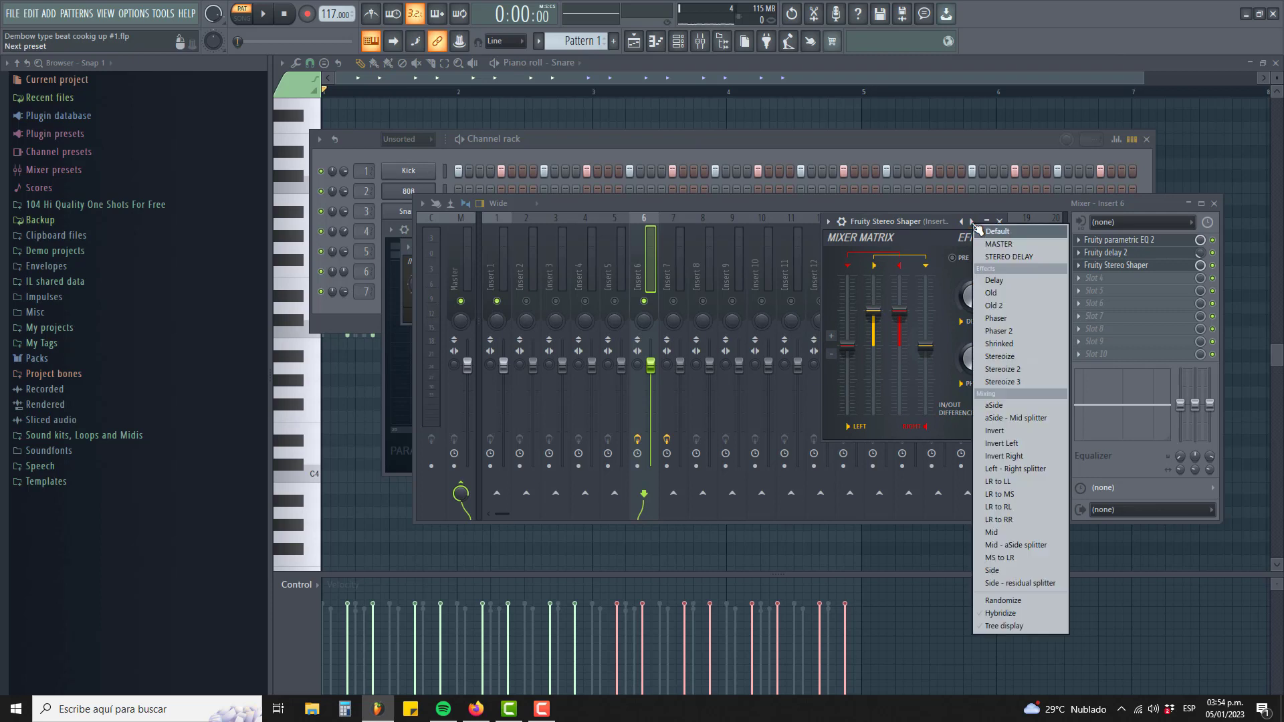
{"action": "left_click", "coordinate": [1009, 257]}
{"action": "left_click_drag", "start_coordinate": [926, 219], "coordinate": [593, 211]}
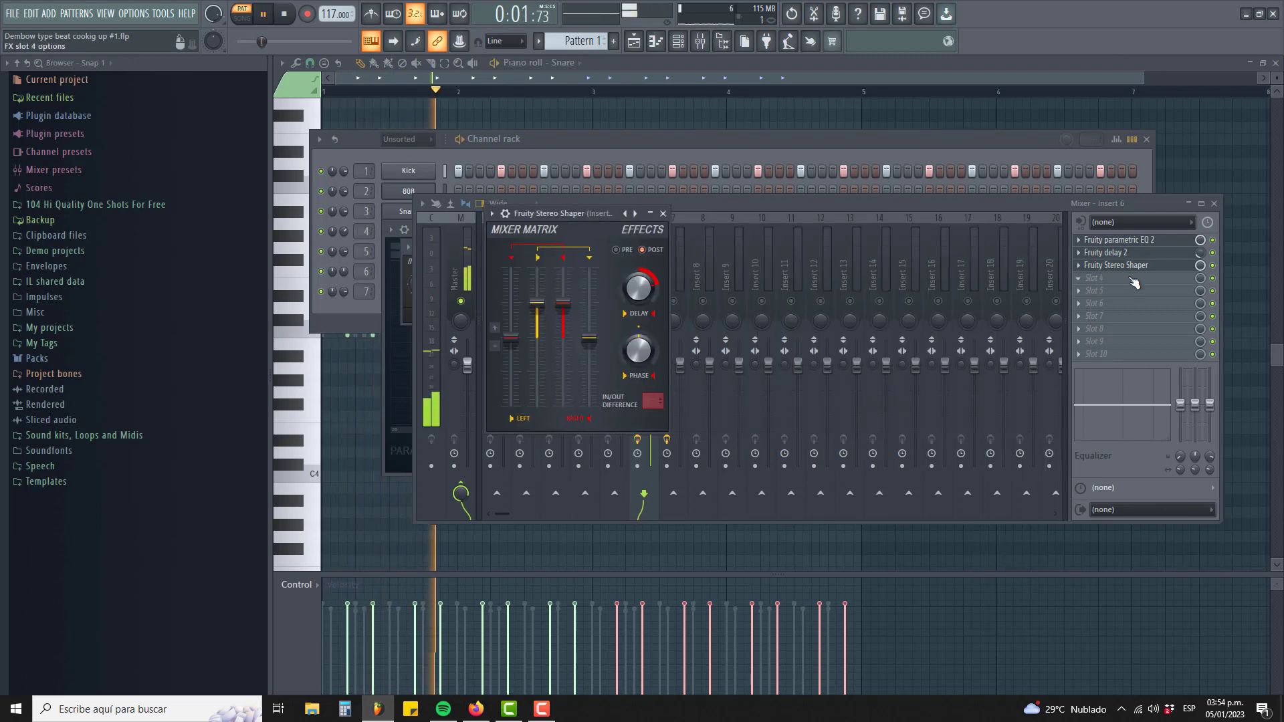
Step: Set the mix level of Insert 6's Fruity Delay 2 to 16% during playback, and stop the pattern
{"action": "left_click", "coordinate": [1202, 256]}
{"action": "scroll", "coordinate": [1202, 255], "scroll_direction": "down", "scroll_amount": 2}
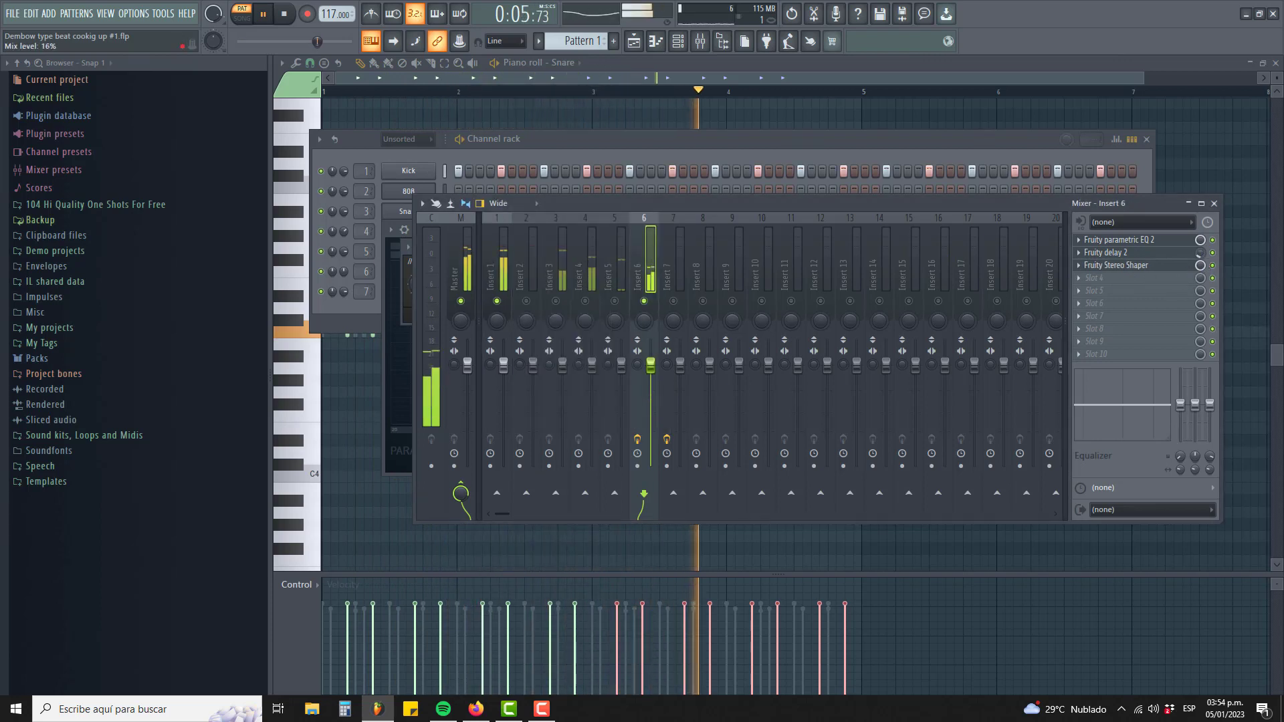
{"action": "left_click", "coordinate": [790, 146]}
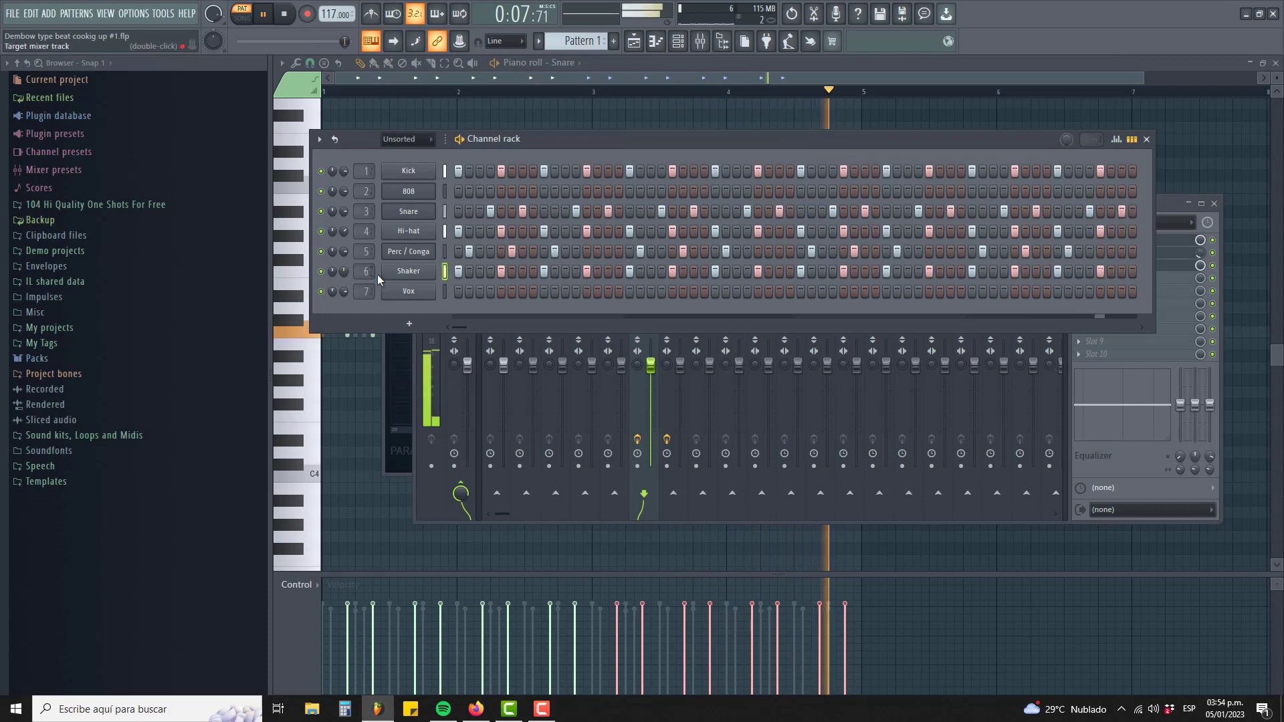
{"action": "key", "text": "space"}
Step: Unmute Insert 5 in the mixer during playback and load Fruity Parametric EQ 2 into its first effect slot
{"action": "left_click", "coordinate": [1165, 206]}
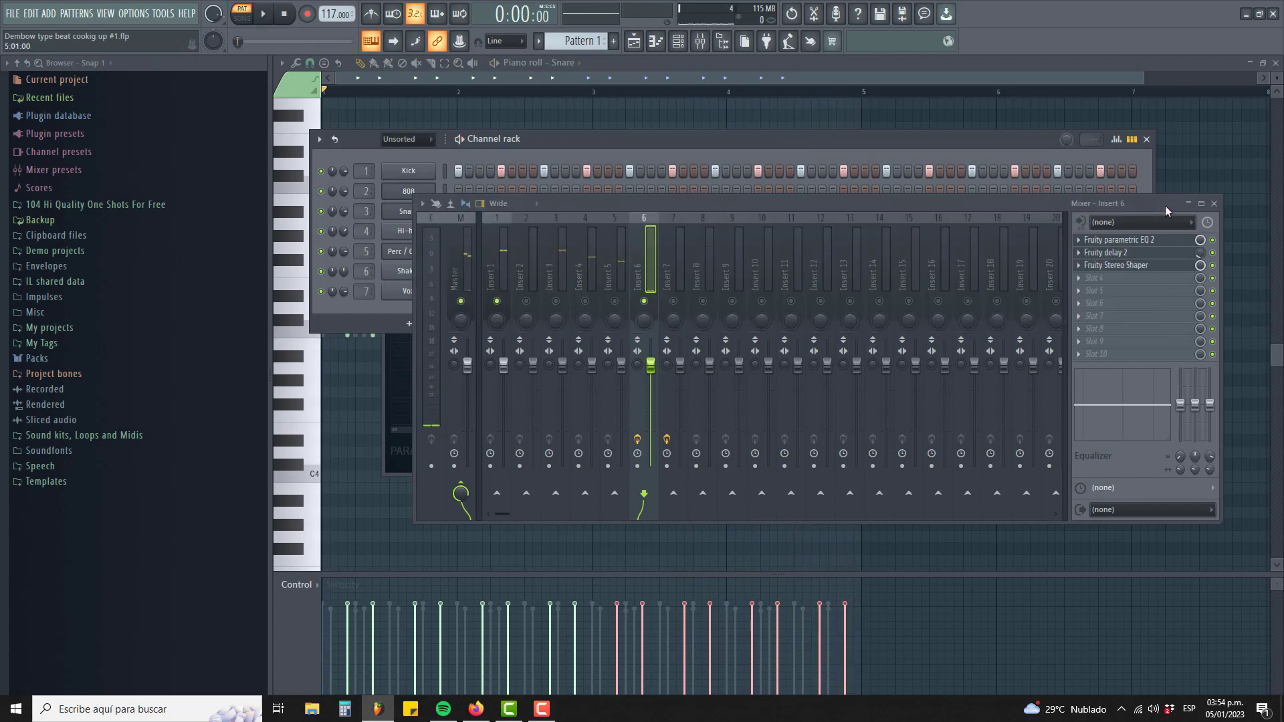
{"action": "key", "text": "space"}
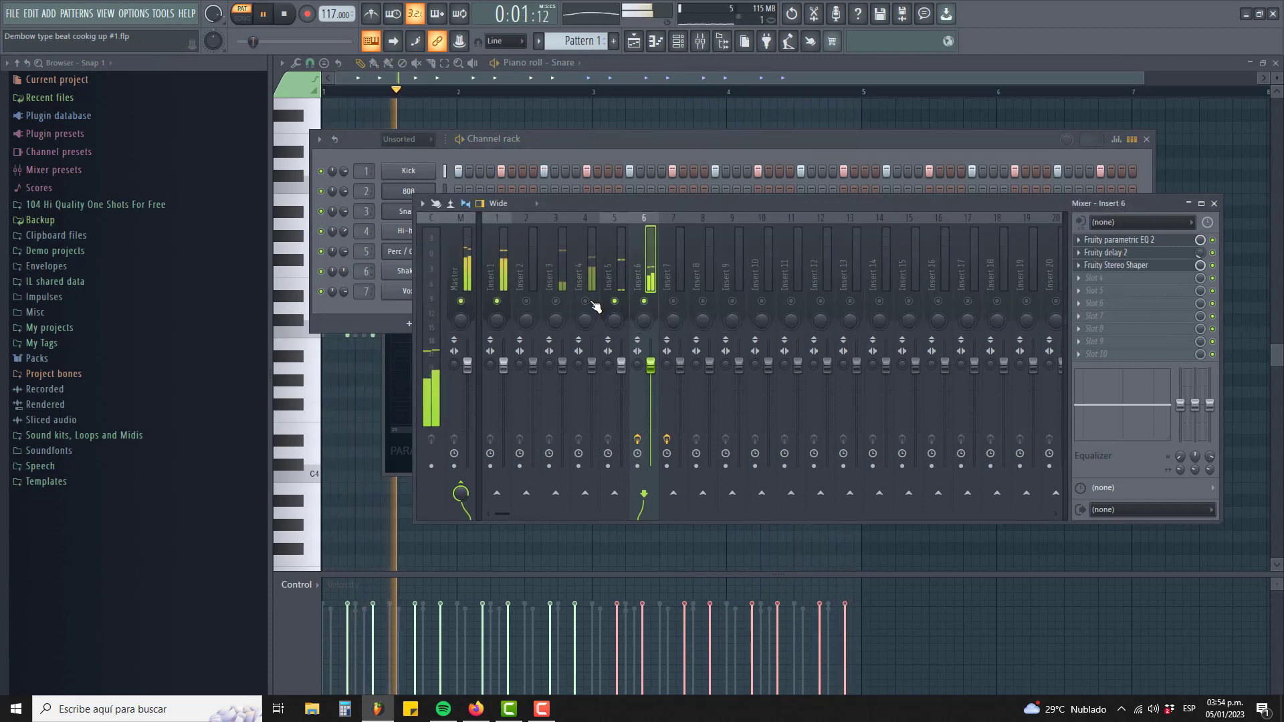
{"action": "left_click", "coordinate": [620, 273]}
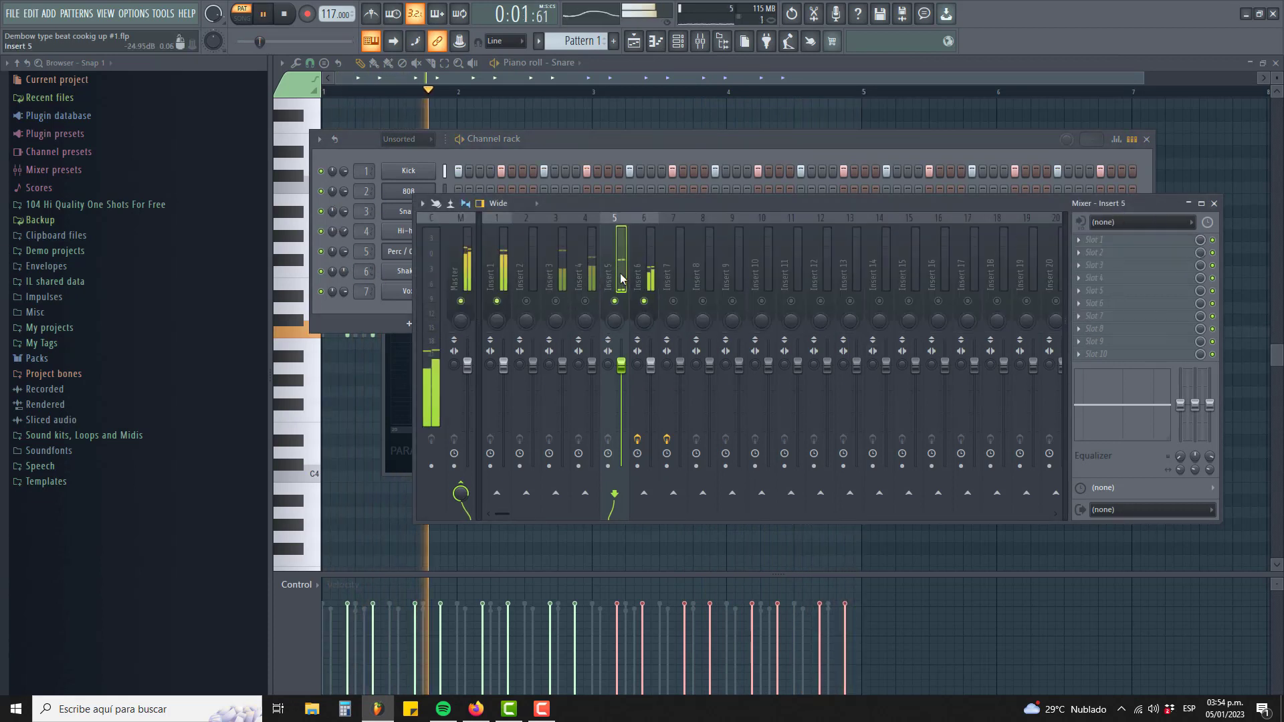
{"action": "left_click", "coordinate": [1078, 239]}
{"action": "left_click", "coordinate": [703, 81]}
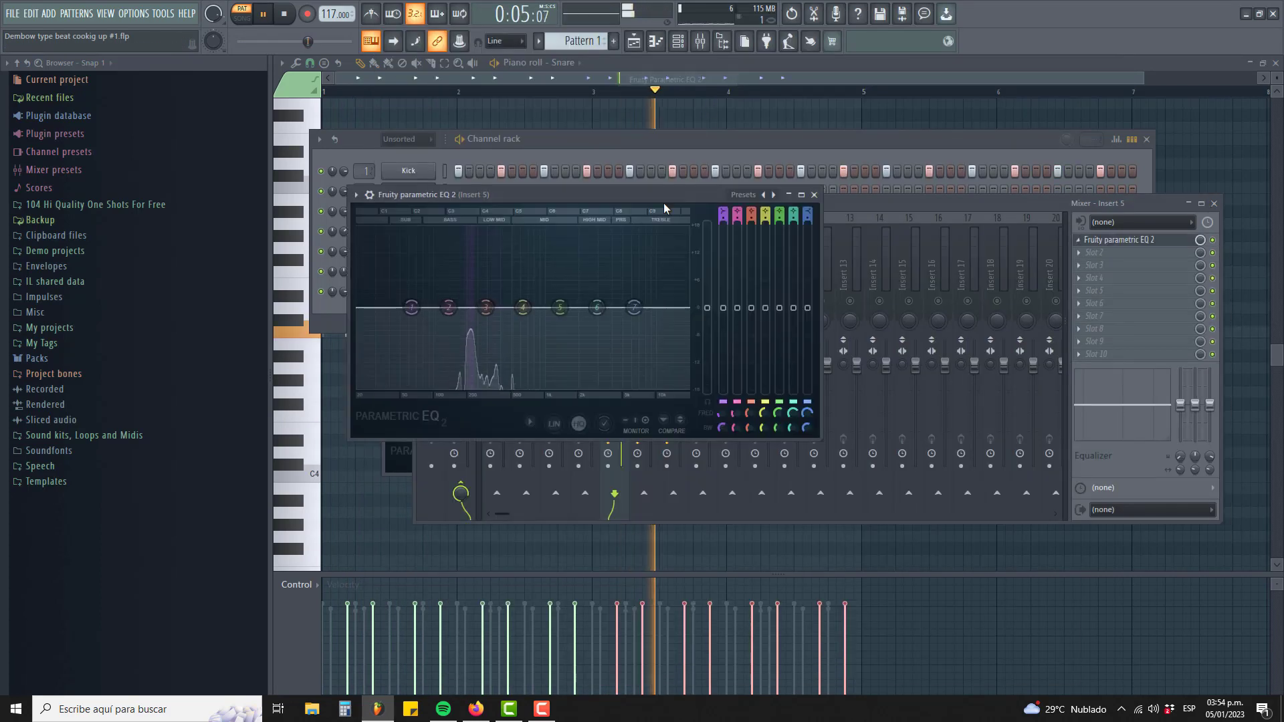
Step: Turn band 1 of Insert 5's equalizer into a steep high pass at about 145 Hz
{"action": "scroll", "coordinate": [722, 213], "scroll_direction": "down", "scroll_amount": 3}
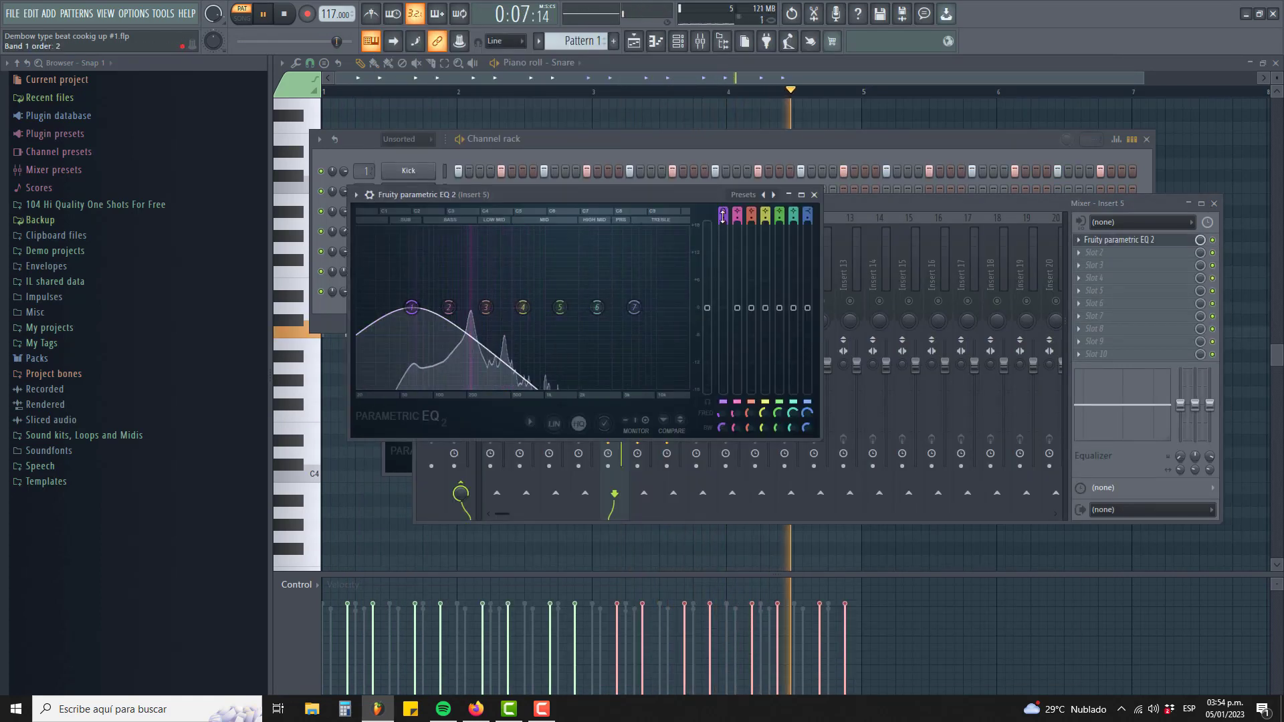
{"action": "left_click_drag", "start_coordinate": [723, 214], "coordinate": [723, 207]}
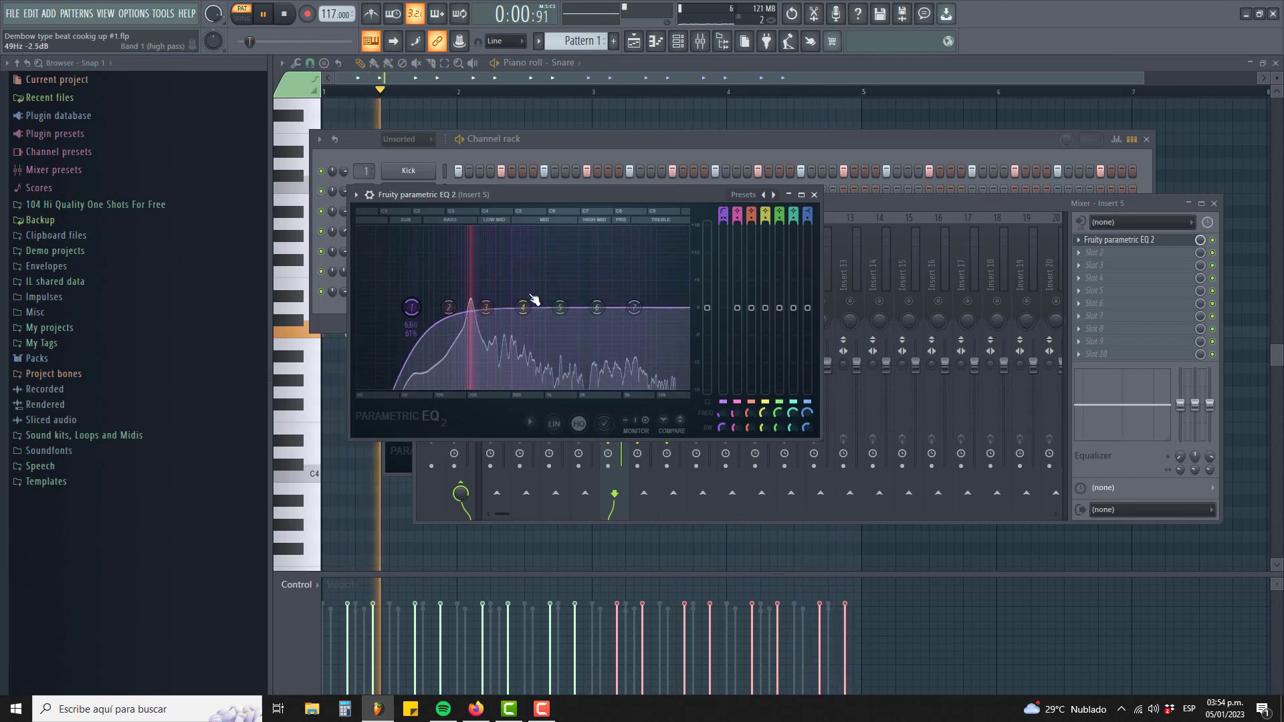
{"action": "left_click_drag", "start_coordinate": [411, 308], "coordinate": [428, 308]}
{"action": "left_click_drag", "start_coordinate": [723, 219], "coordinate": [723, 213]}
{"action": "left_click_drag", "start_coordinate": [428, 308], "coordinate": [451, 308]}
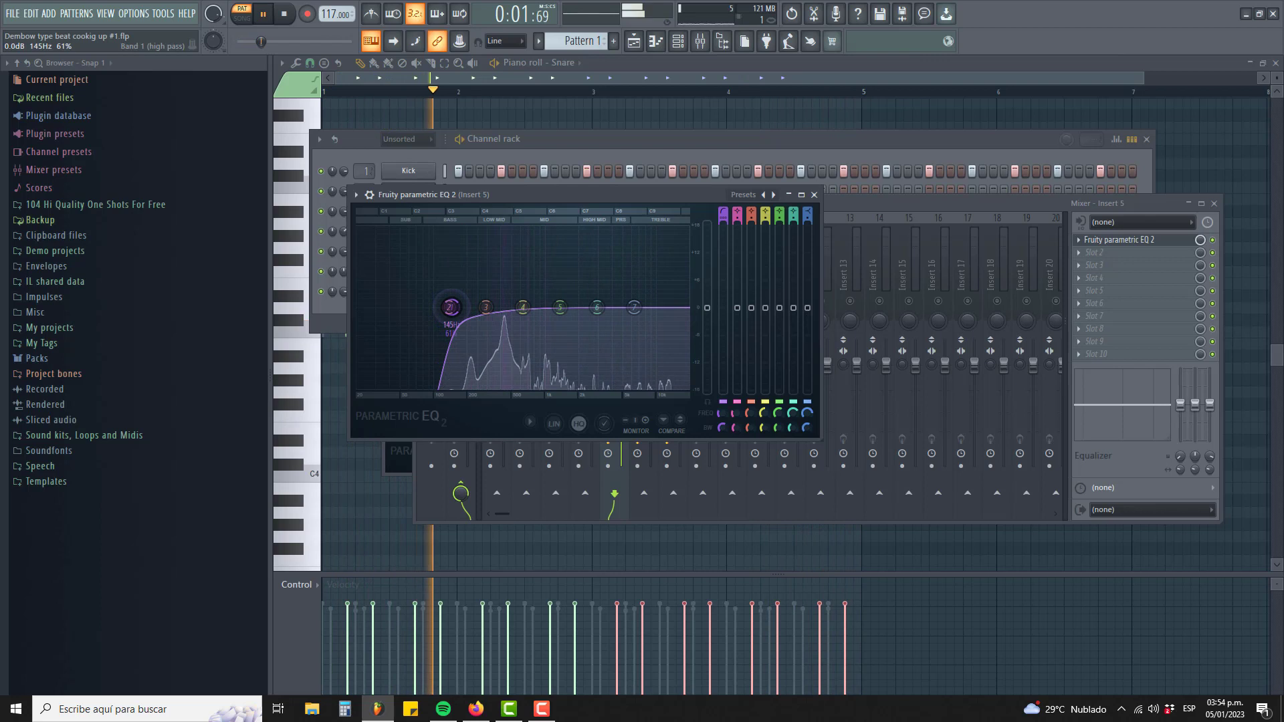
Step: Unmute Inserts 3 and 4 in the mixer and rebalance the channel volumes in the channel rack during playback
{"action": "left_click", "coordinate": [876, 207]}
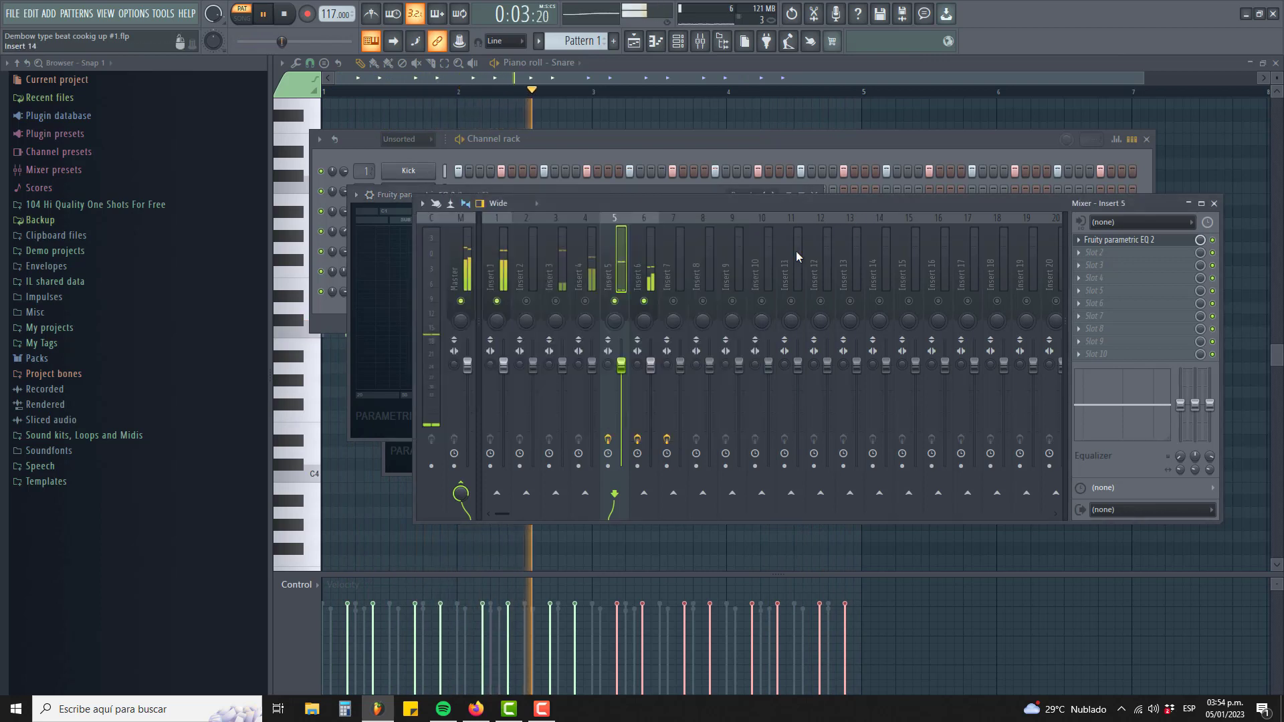
{"action": "left_click", "coordinate": [556, 301]}
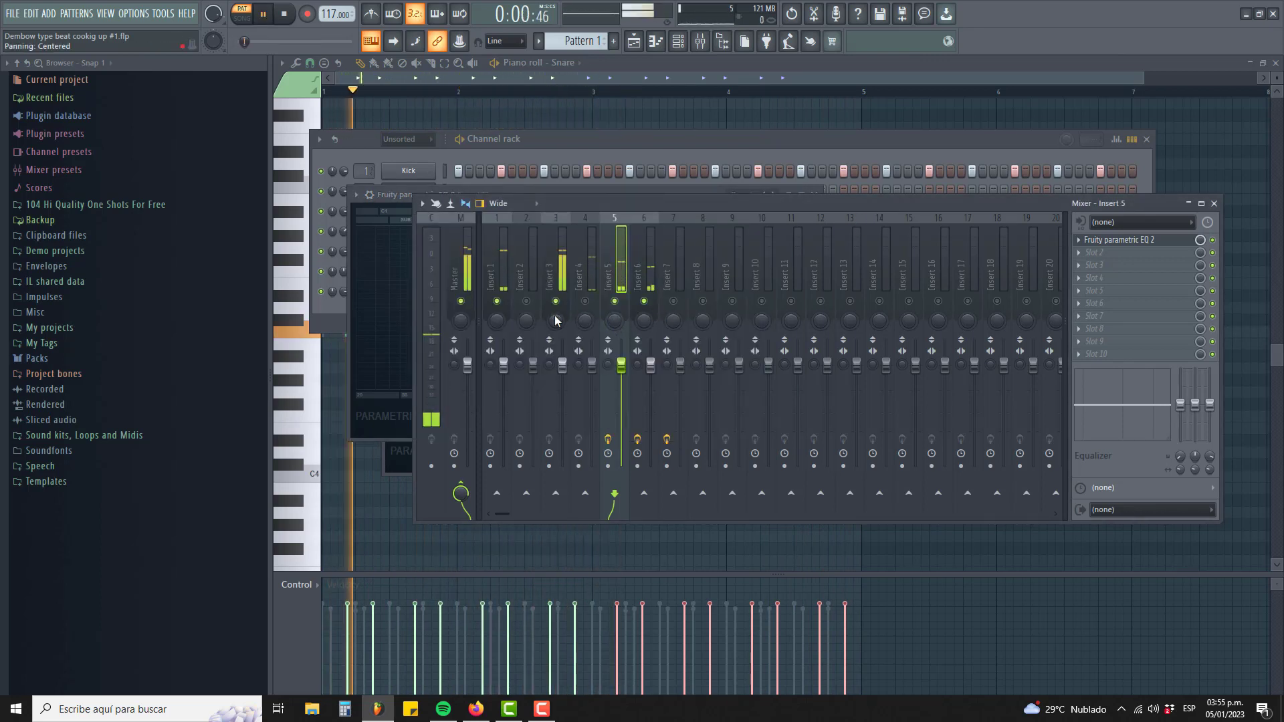
{"action": "left_click", "coordinate": [641, 143]}
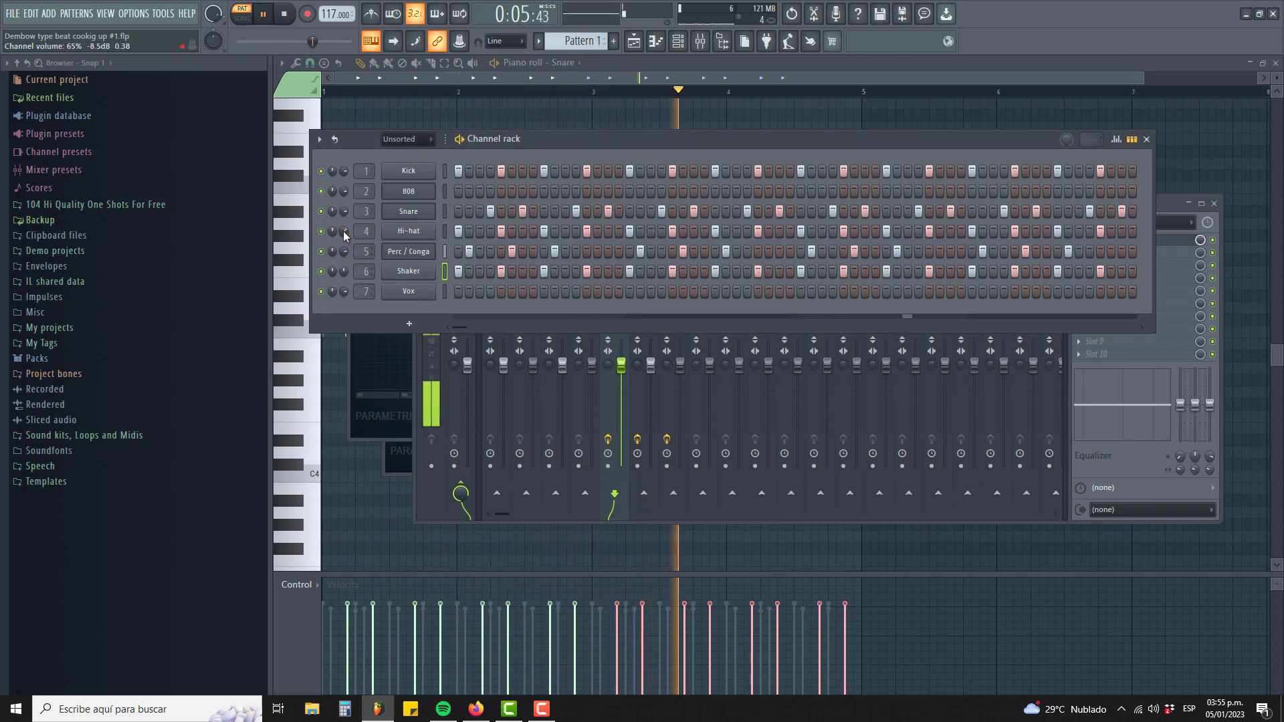
{"action": "left_click_drag", "start_coordinate": [343, 230], "coordinate": [343, 276]}
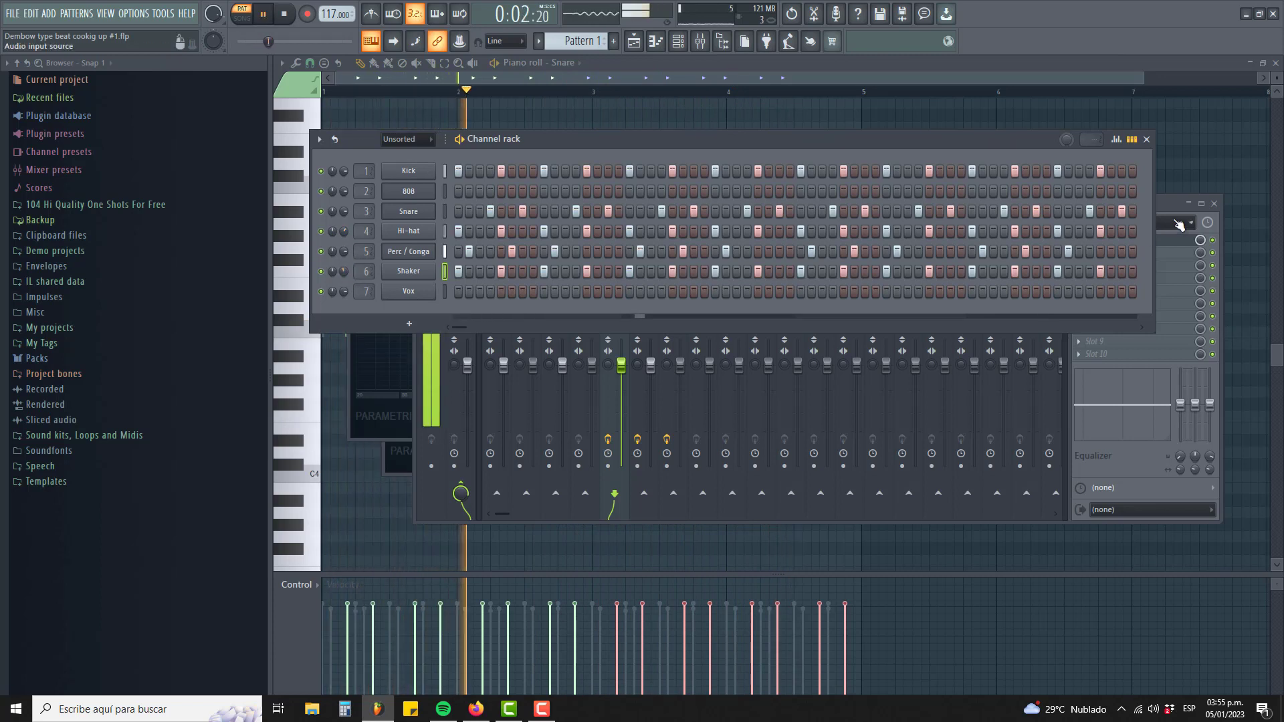
{"action": "left_click", "coordinate": [1170, 206]}
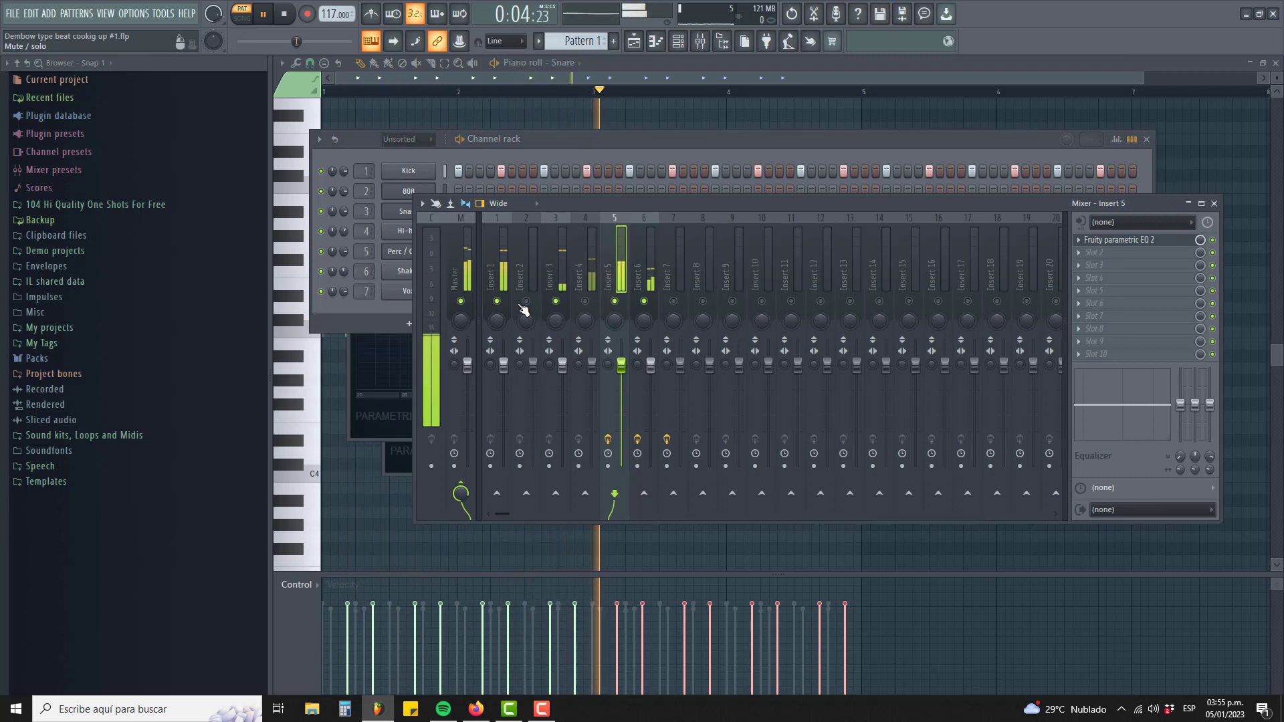
{"action": "left_click", "coordinate": [591, 278]}
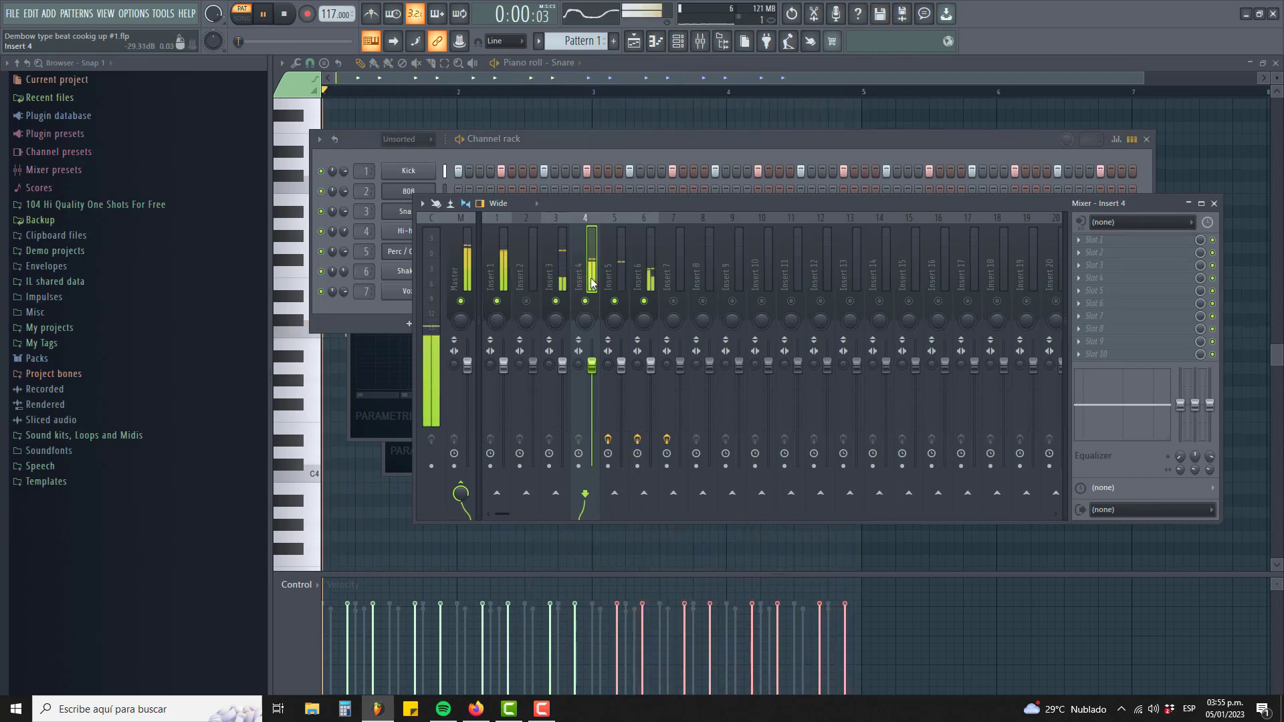
Step: Remove every second Shaker hit across the four bars in the channel rack, keeping the final one, and play the pattern
{"action": "left_click", "coordinate": [612, 137]}
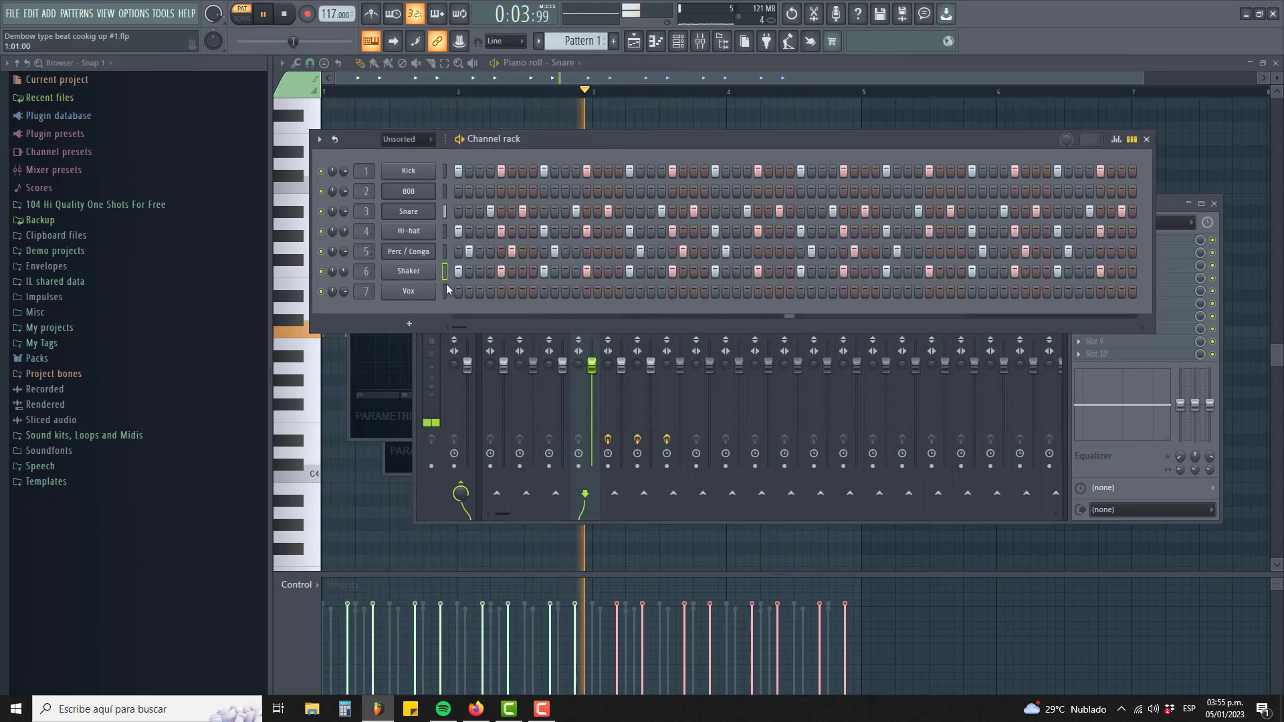
{"action": "key", "text": "space"}
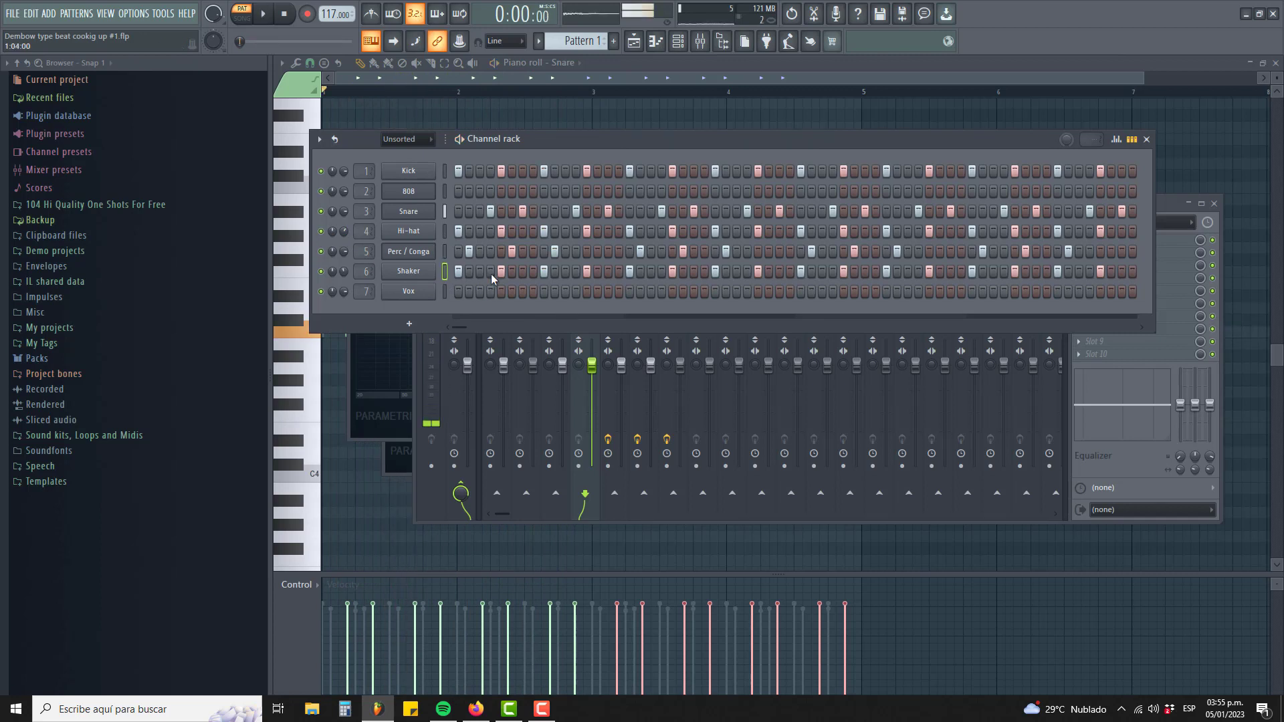
{"action": "key", "text": "space"}
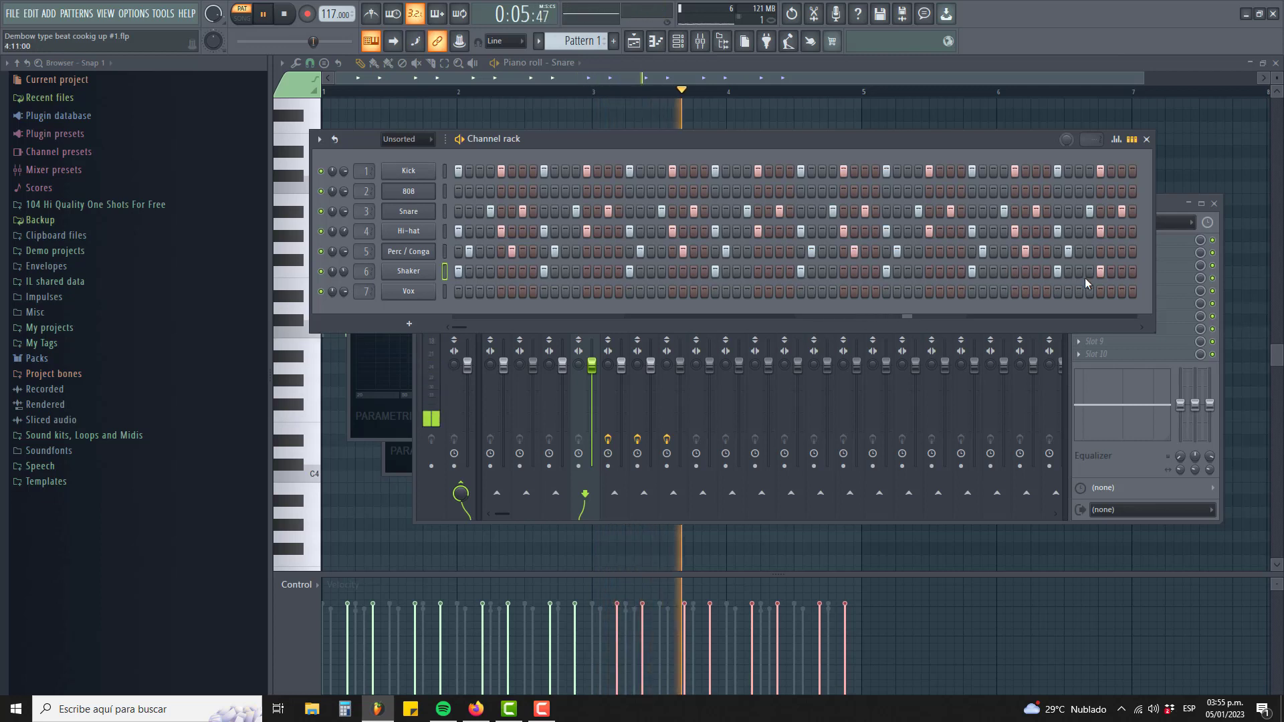
Step: Select Insert 6, unmute all the mixer inserts, and restart playback to hear the full pattern
{"action": "left_click", "coordinate": [1163, 204]}
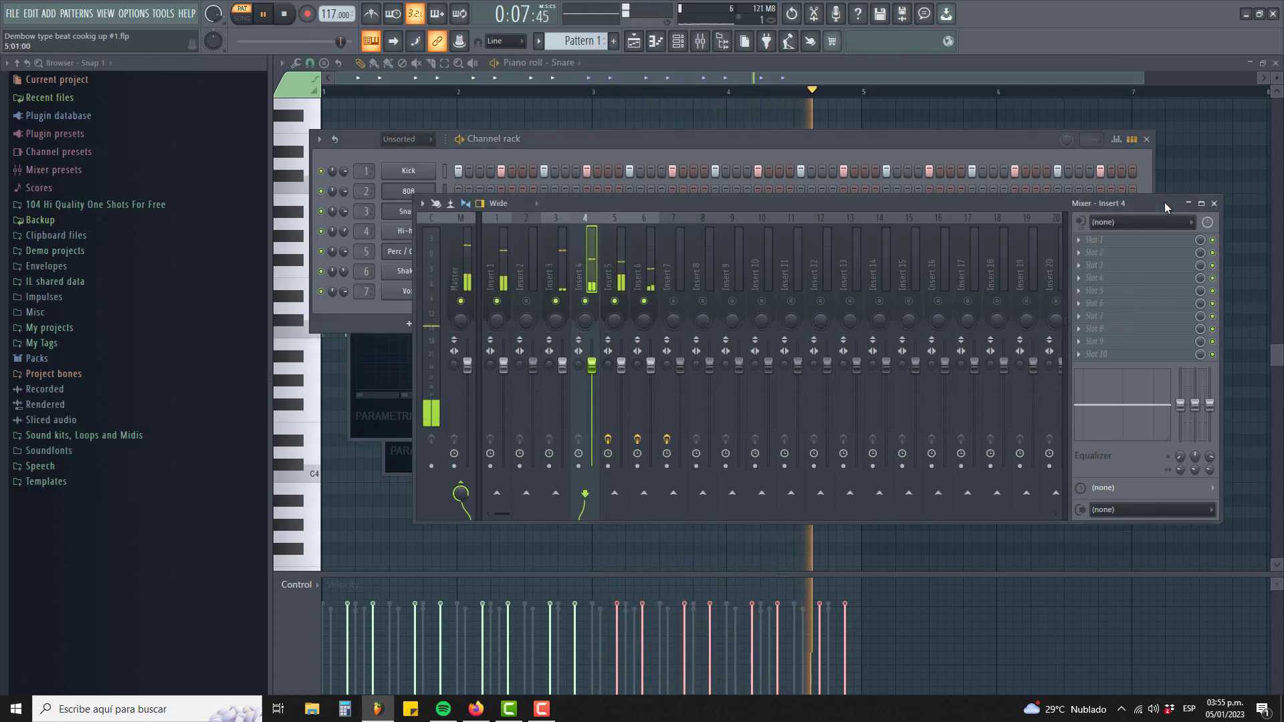
{"action": "left_click", "coordinate": [654, 292]}
{"action": "key", "text": "space"}
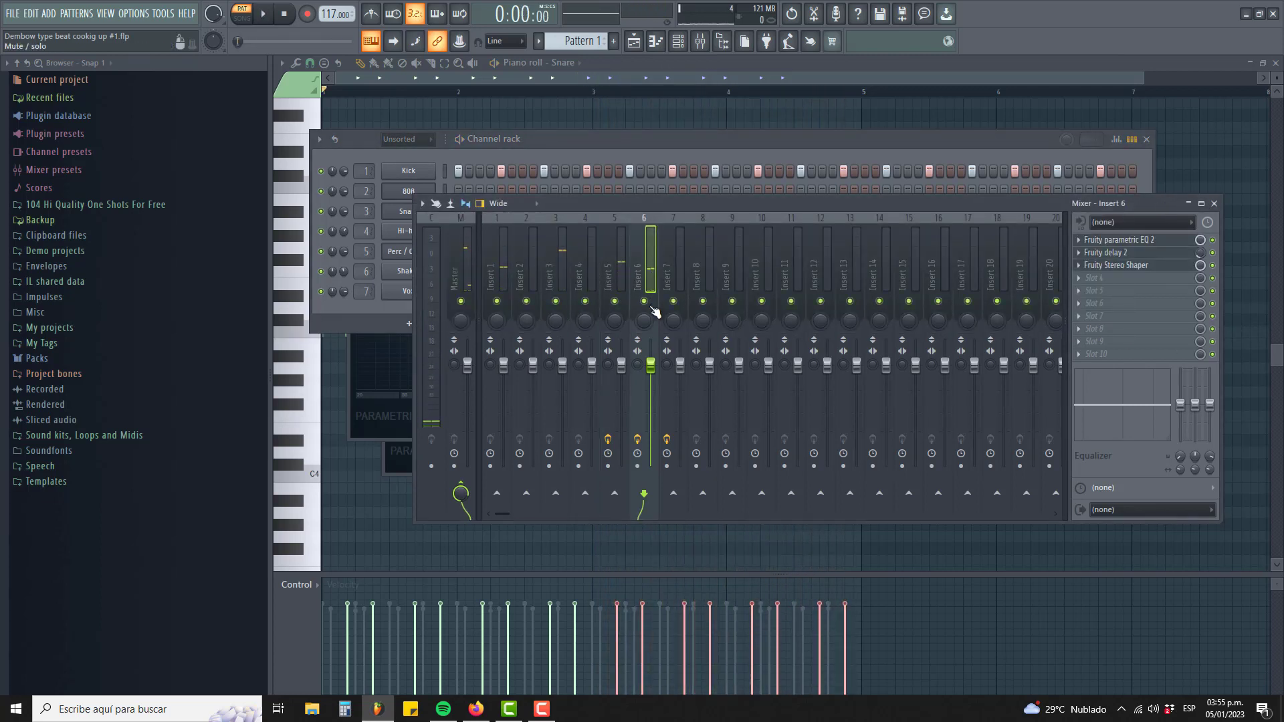
{"action": "left_click", "coordinate": [677, 135]}
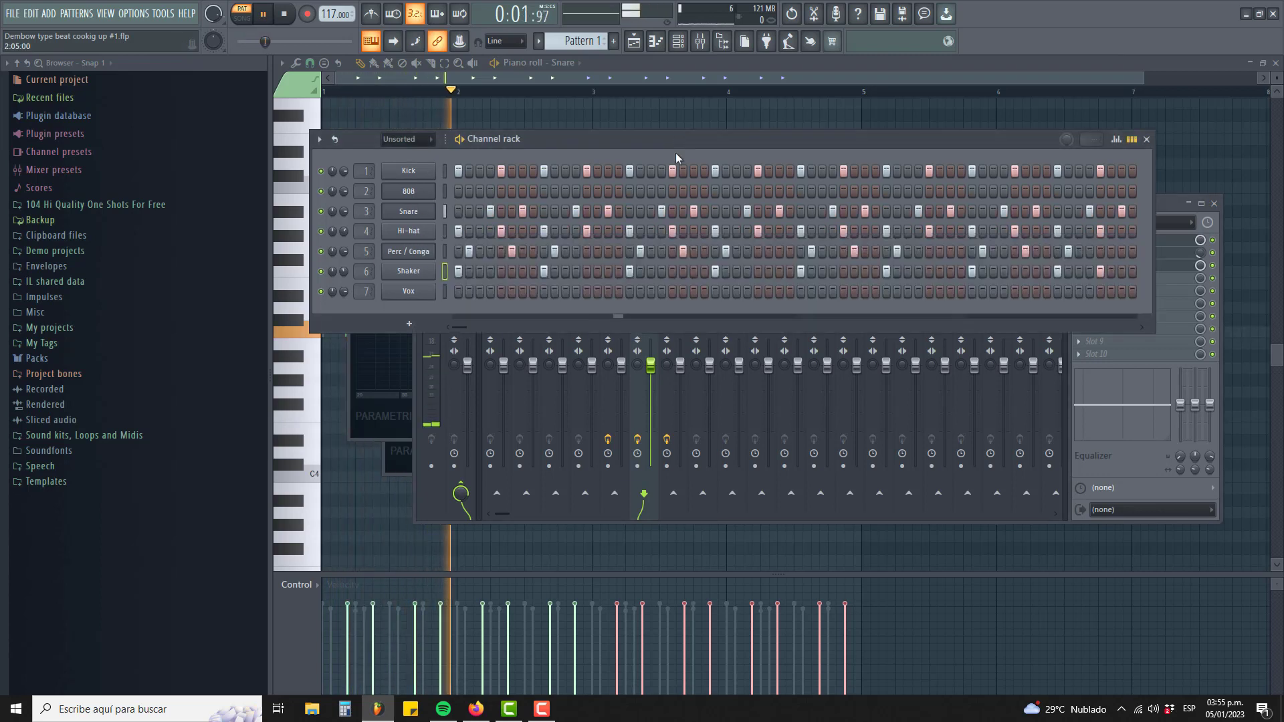
{"action": "left_click", "coordinate": [1166, 204]}
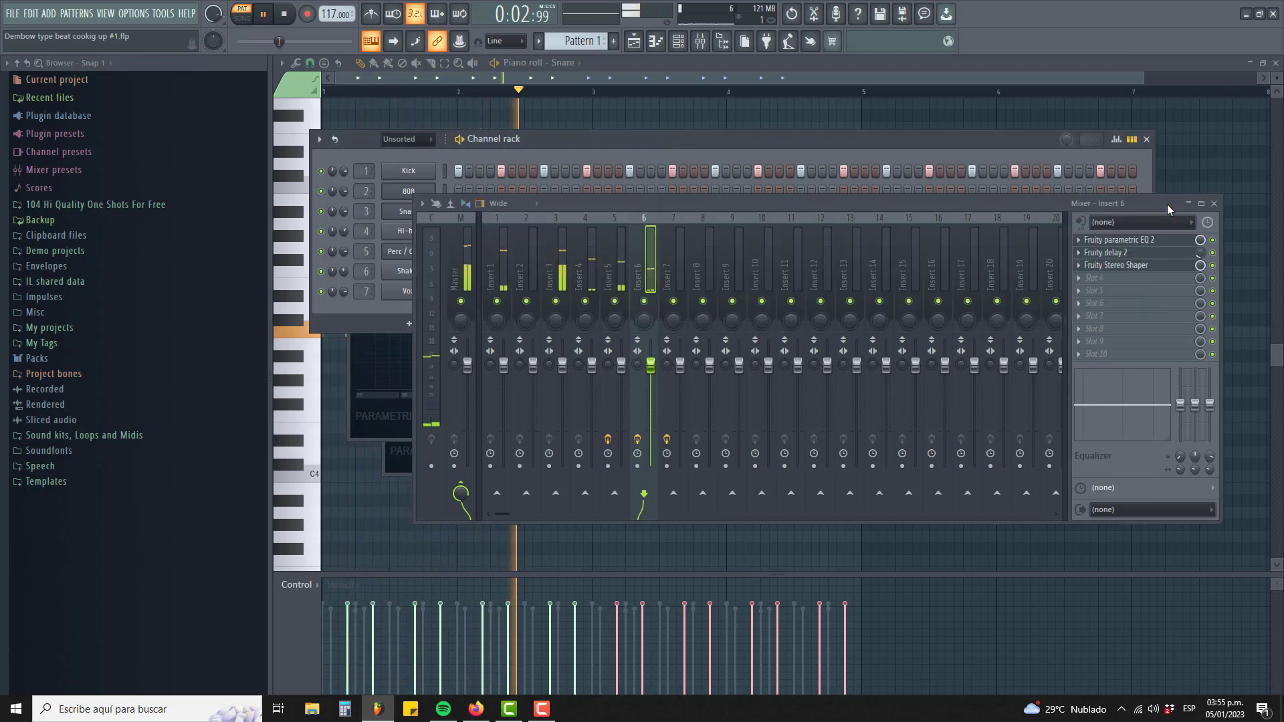
Step: Solo Insert 1 in the mixer, restart playback, and bring Inserts 2 and 3 back in
{"action": "right_click", "coordinate": [497, 303]}
{"action": "key", "text": "space"}
{"action": "left_click", "coordinate": [527, 302]}
{"action": "left_click", "coordinate": [557, 302]}
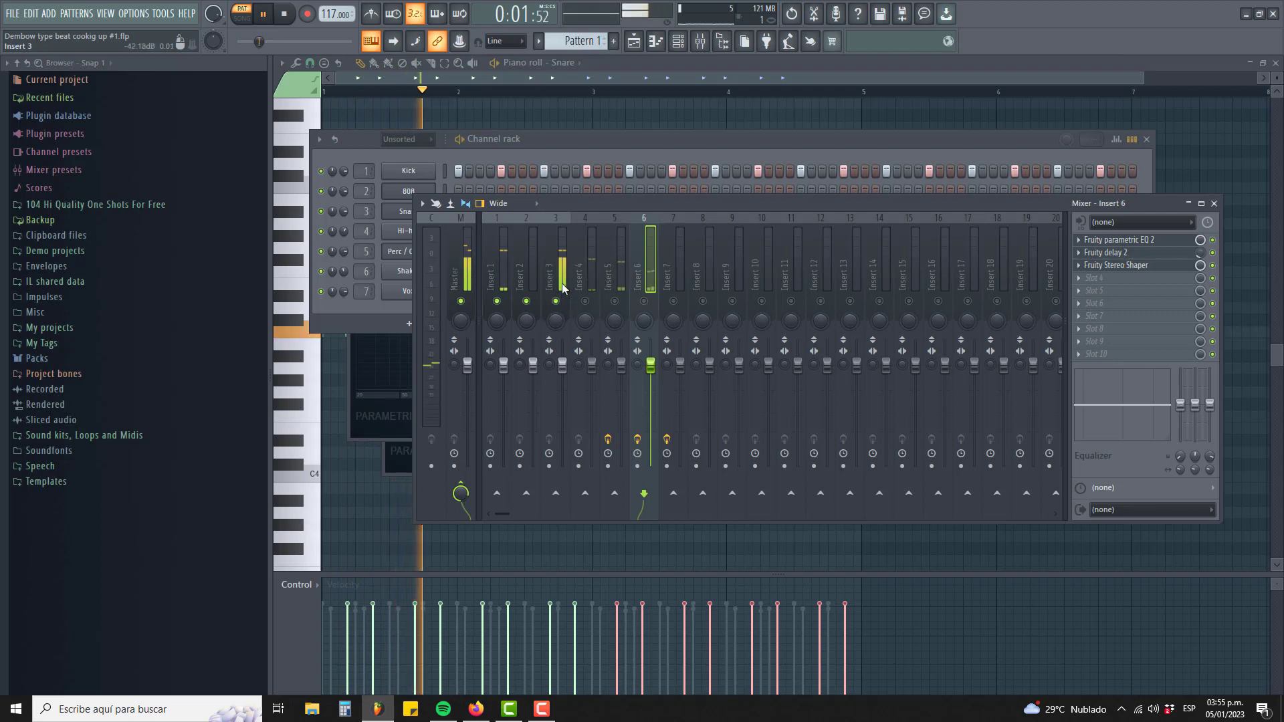
Step: Unmute Insert 4 during playback and pan it 29% left
{"action": "left_click", "coordinate": [596, 274]}
{"action": "left_click", "coordinate": [585, 302]}
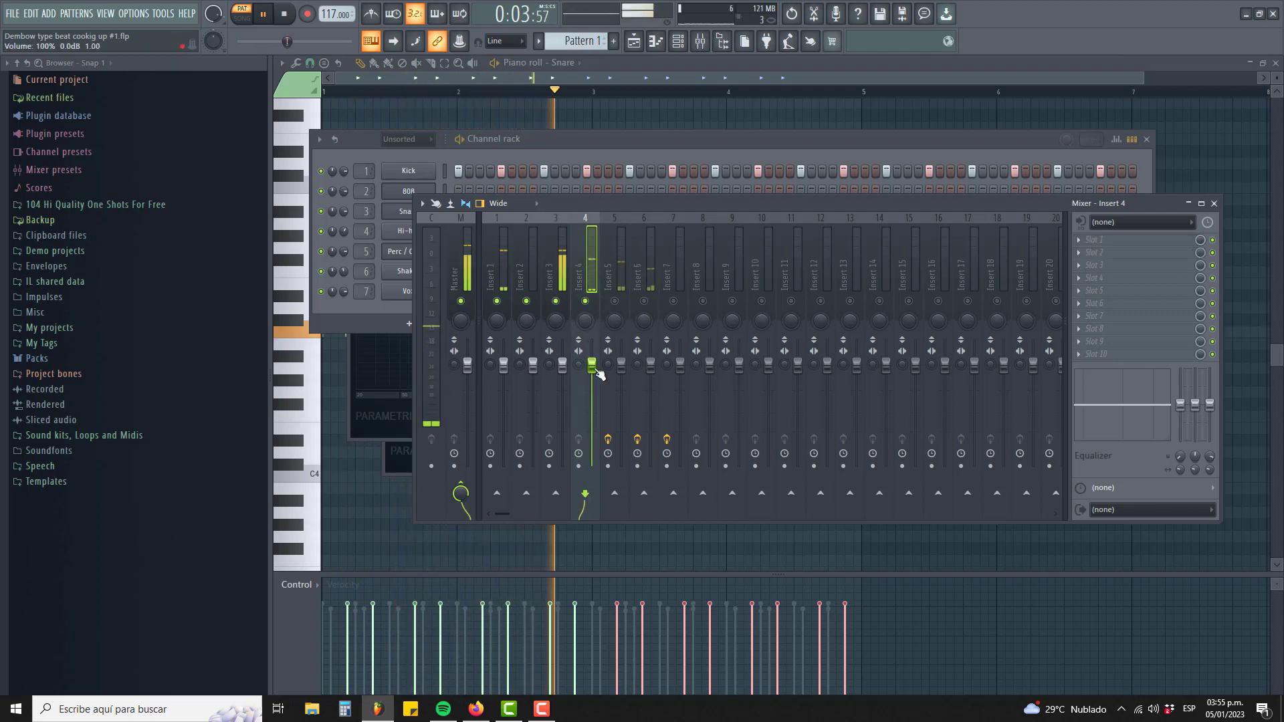
{"action": "left_click_drag", "start_coordinate": [586, 320], "coordinate": [586, 334]}
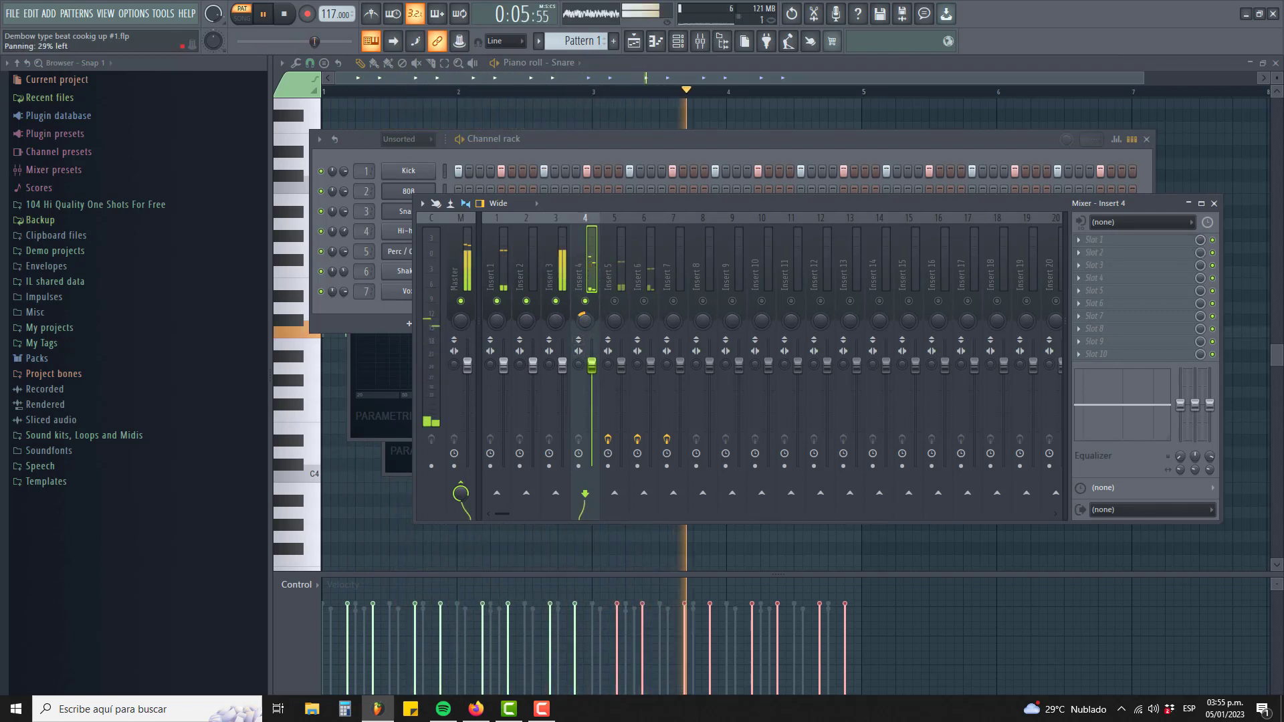
Step: Unmute Inserts 5 and 6, pan Insert 5 to the right, and lower Insert 6's volume to 74%
{"action": "left_click", "coordinate": [614, 301]}
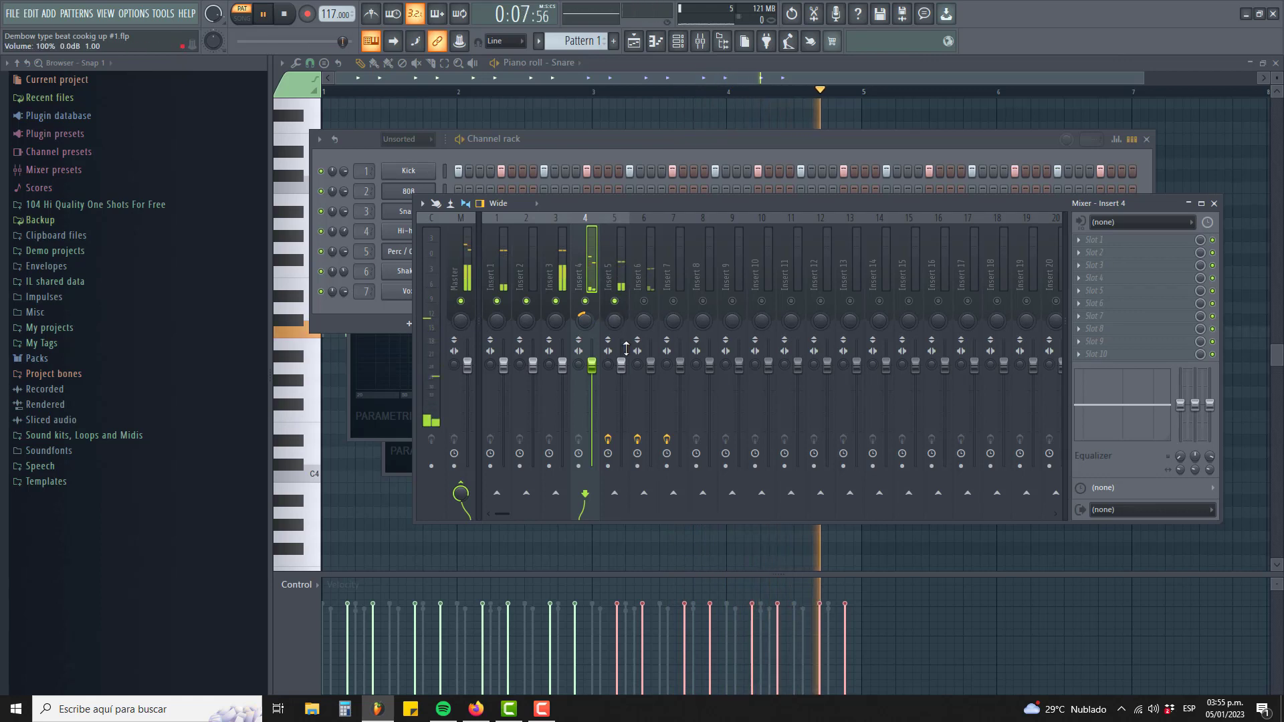
{"action": "mouse_move", "coordinate": [620, 323]}
{"action": "left_mouse_down"}
{"action": "mouse_move", "coordinate": [620, 307]}
{"action": "mouse_move", "coordinate": [624, 319]}
{"action": "left_mouse_up"}
{"action": "left_click", "coordinate": [645, 301]}
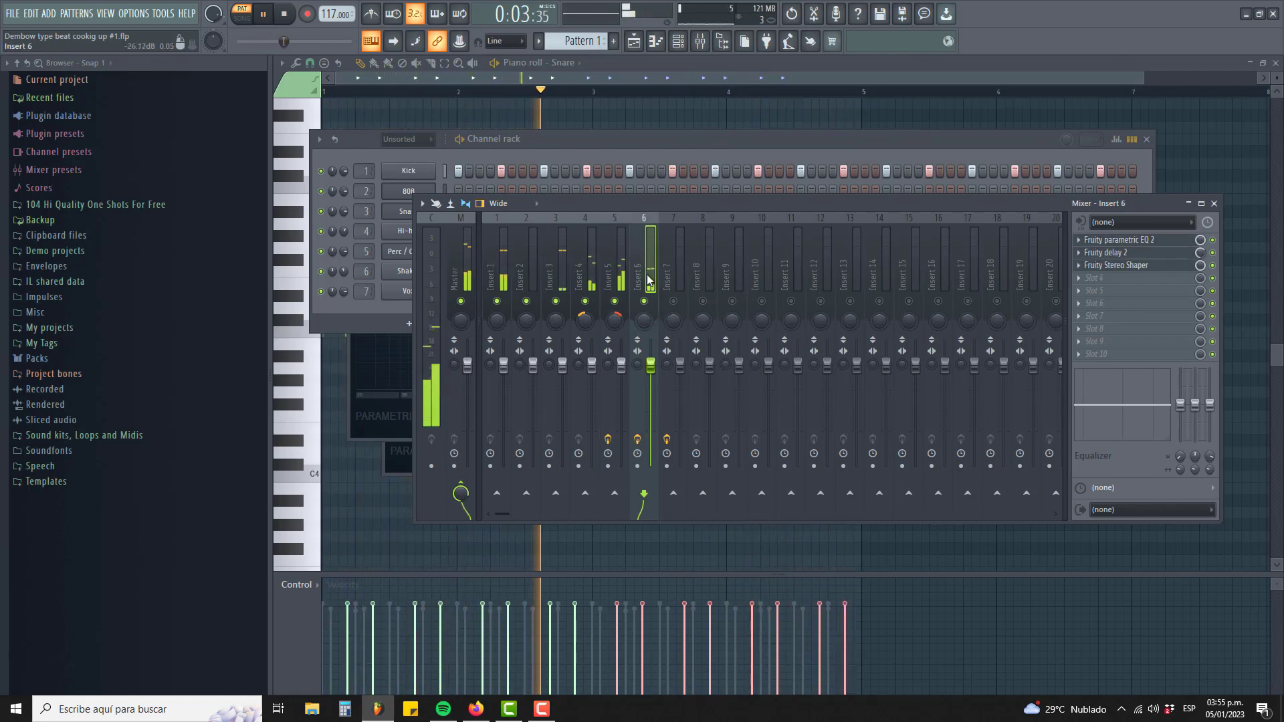
{"action": "left_click_drag", "start_coordinate": [650, 365], "coordinate": [650, 391]}
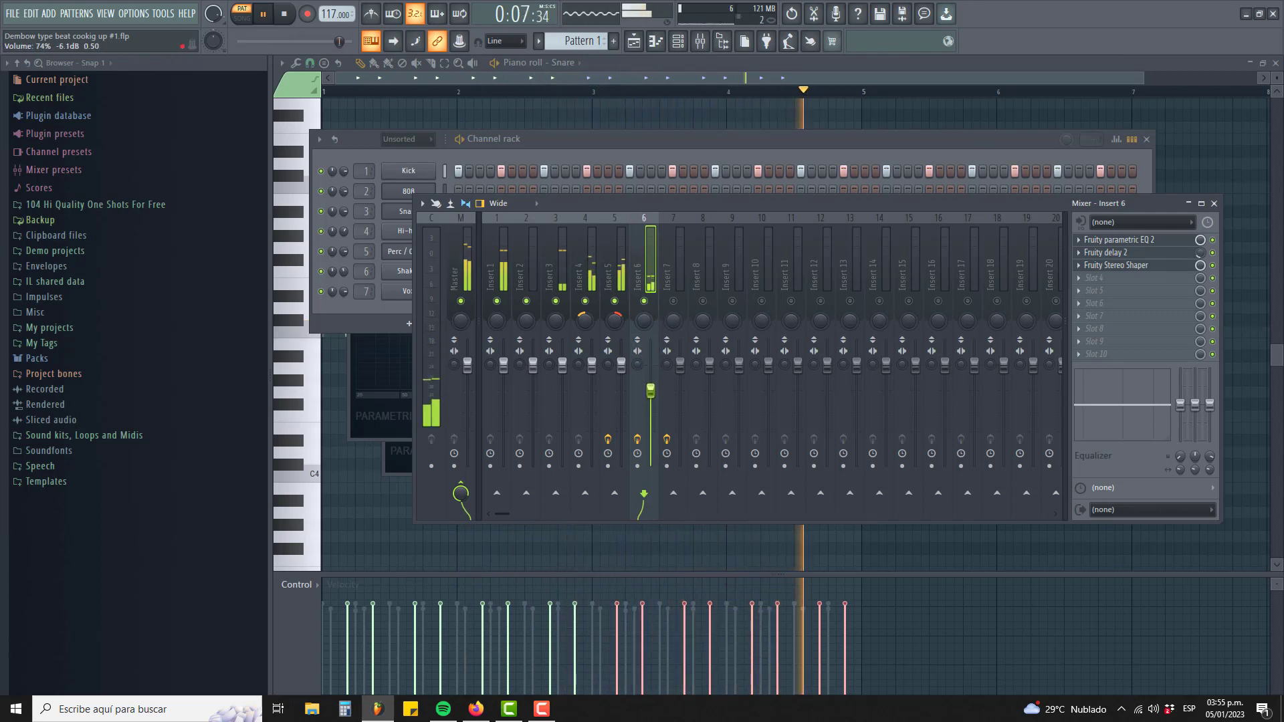
Step: Fill the Shaker channel with a hit every four steps and restart playback
{"action": "left_click", "coordinate": [665, 139]}
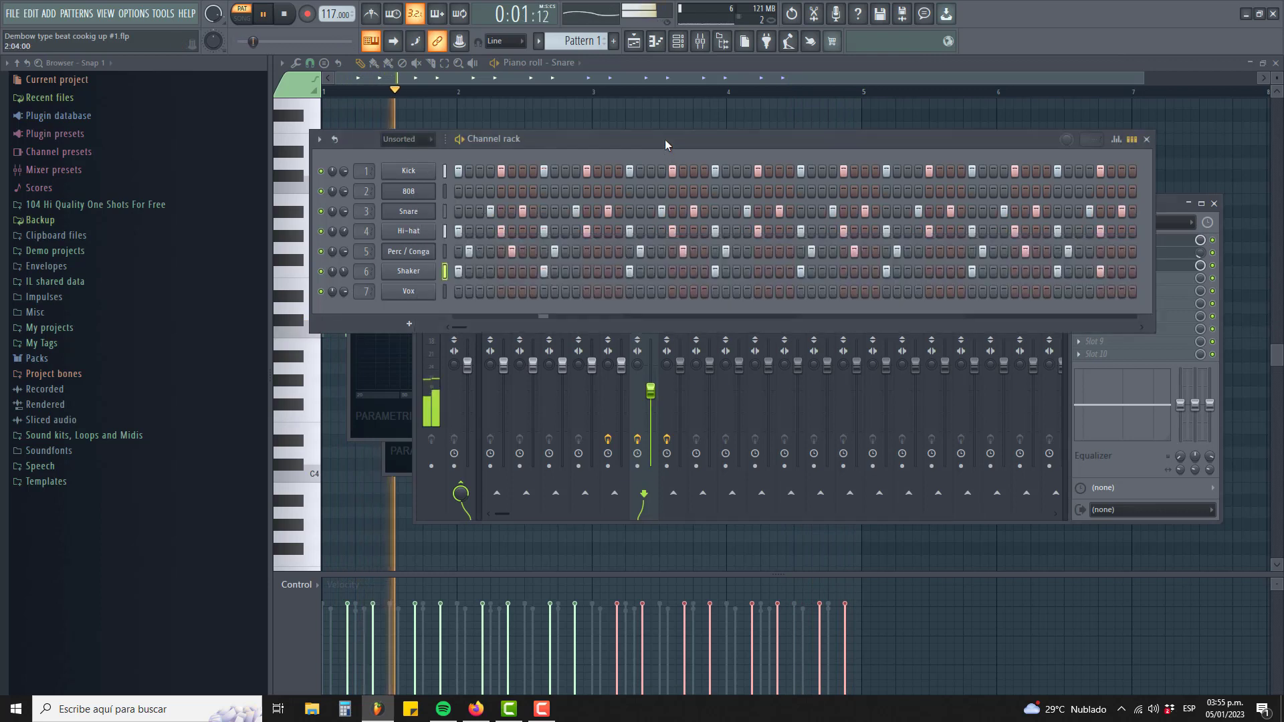
{"action": "right_click", "coordinate": [422, 270]}
{"action": "left_click", "coordinate": [588, 326]}
{"action": "key", "text": "space"}
{"action": "key", "text": "space"}
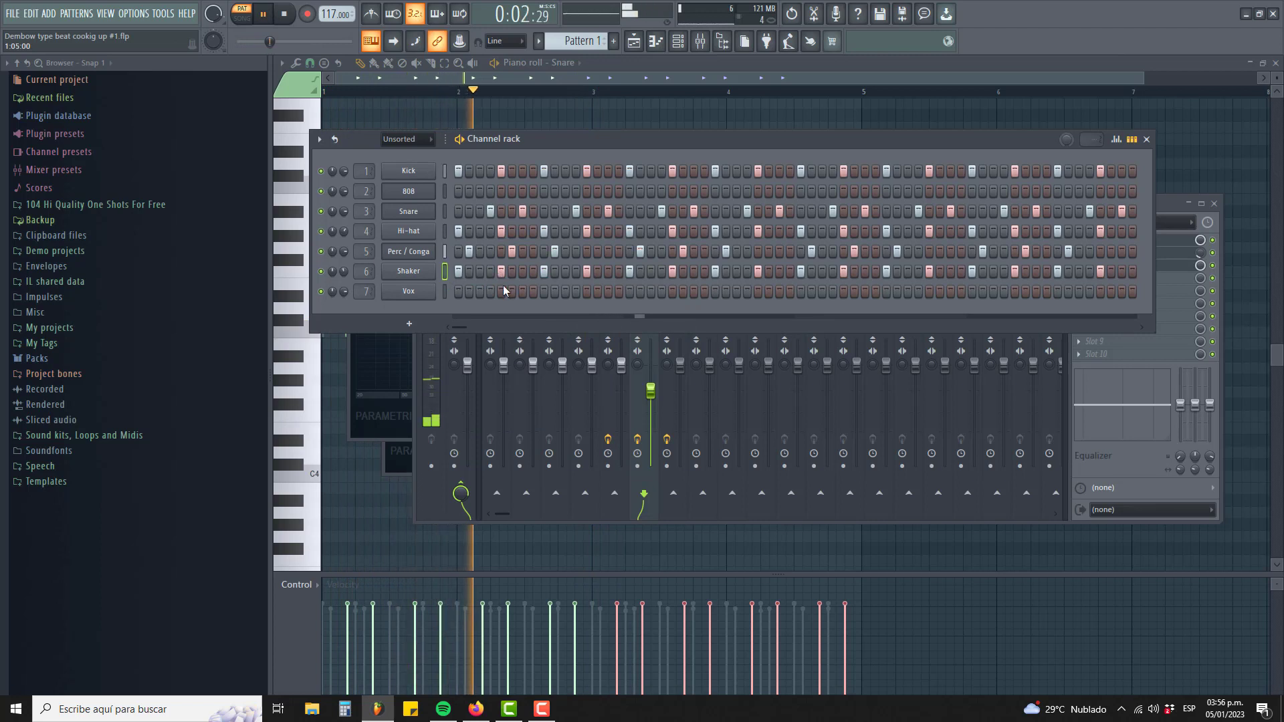
Step: Give the Shaker sample a quick fade out of 45% in its sampler settings and play the pattern
{"action": "left_click", "coordinate": [419, 274]}
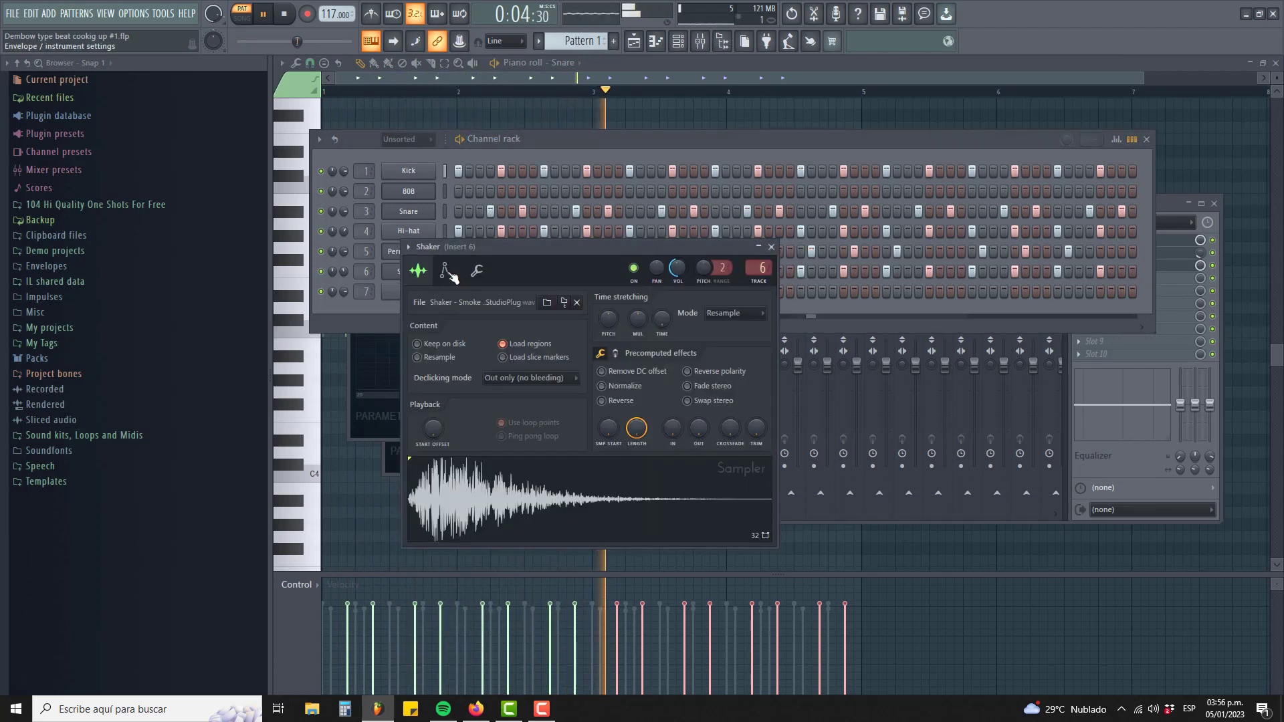
{"action": "left_click", "coordinate": [448, 271]}
{"action": "left_click", "coordinate": [420, 274]}
{"action": "key", "text": "space"}
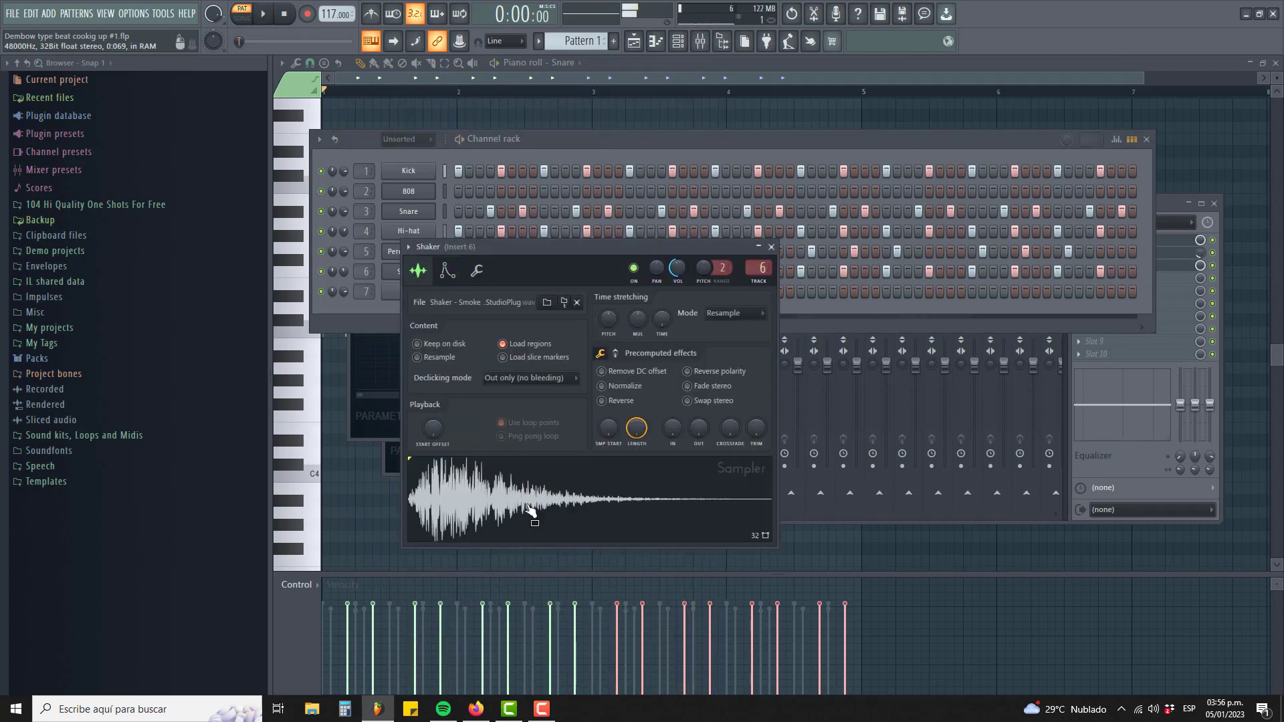
{"action": "left_click_drag", "start_coordinate": [698, 429], "coordinate": [698, 405]}
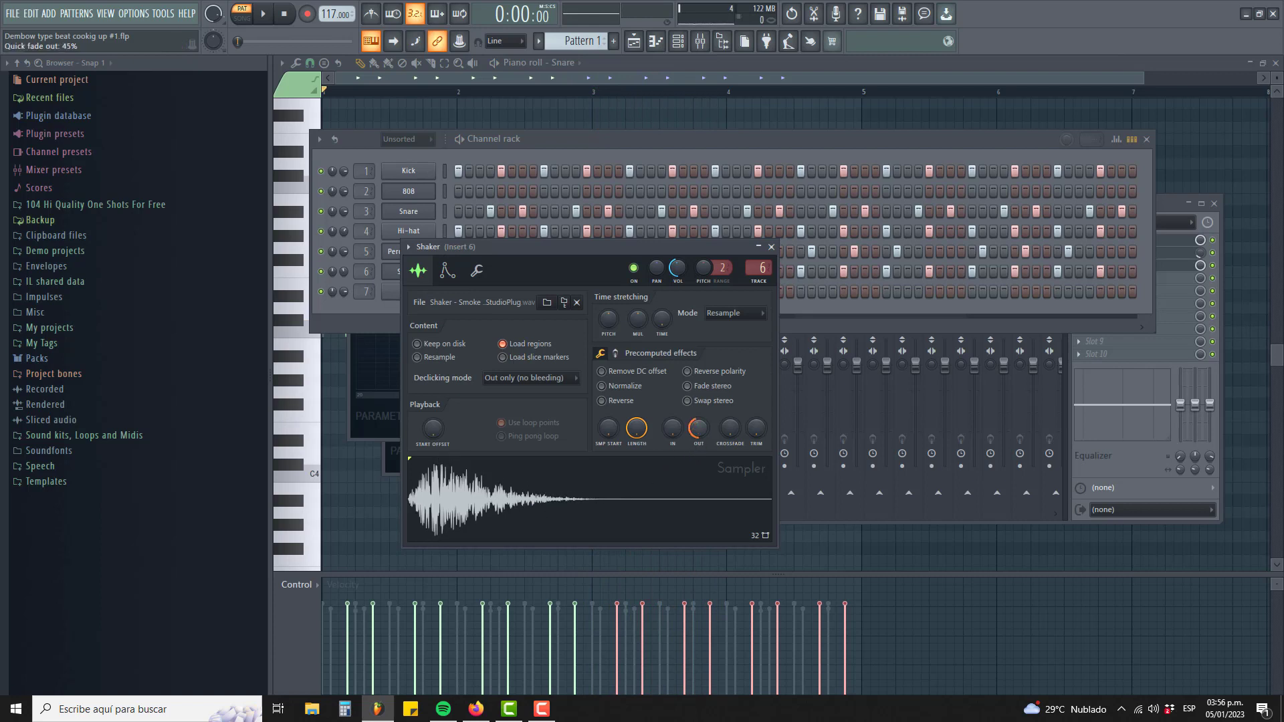
{"action": "key", "text": "space"}
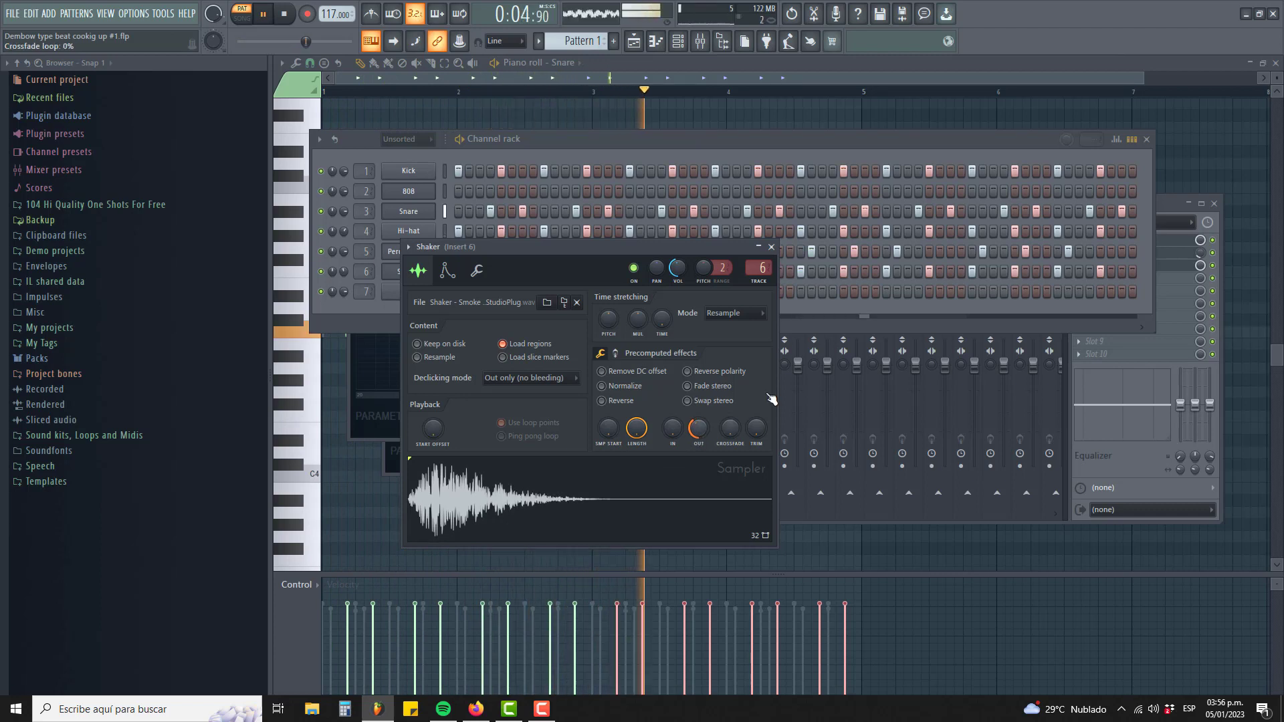
{"action": "left_click", "coordinate": [817, 311]}
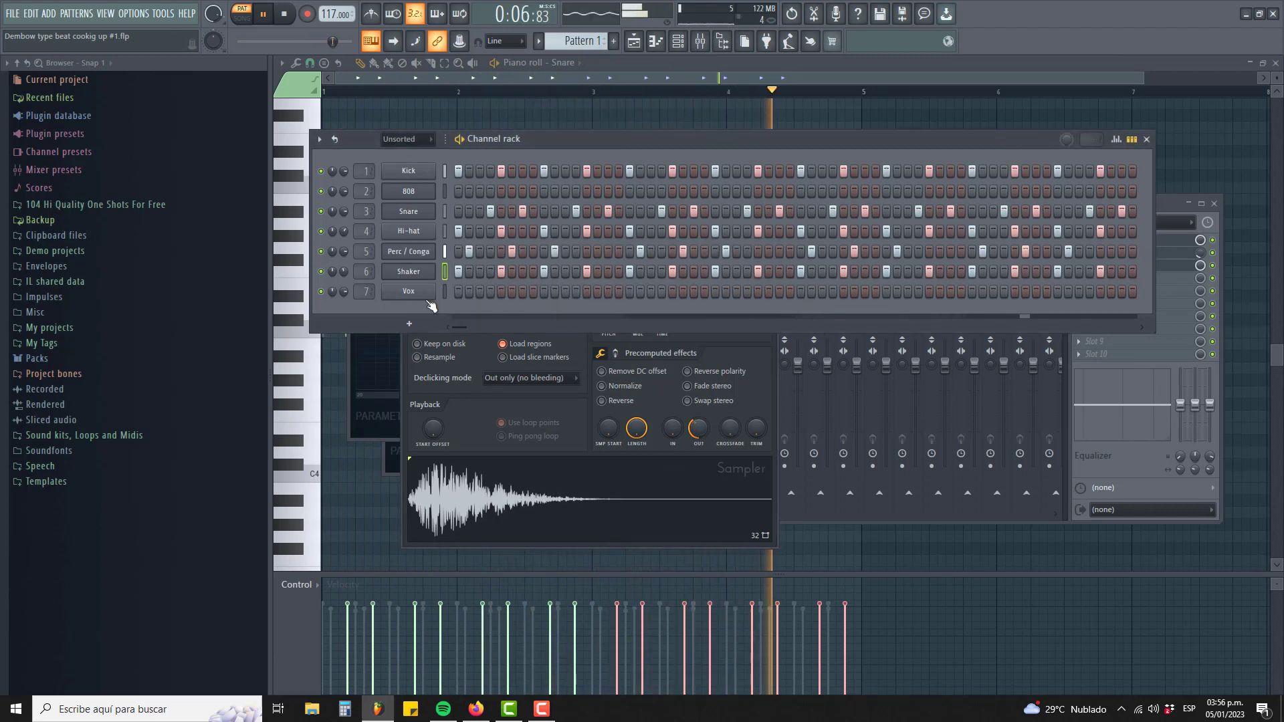
Step: Open the Vox sampler, move its window clear of the channel rack, and fill the Vox channel every two steps
{"action": "left_click", "coordinate": [409, 293]}
{"action": "left_click", "coordinate": [417, 253]}
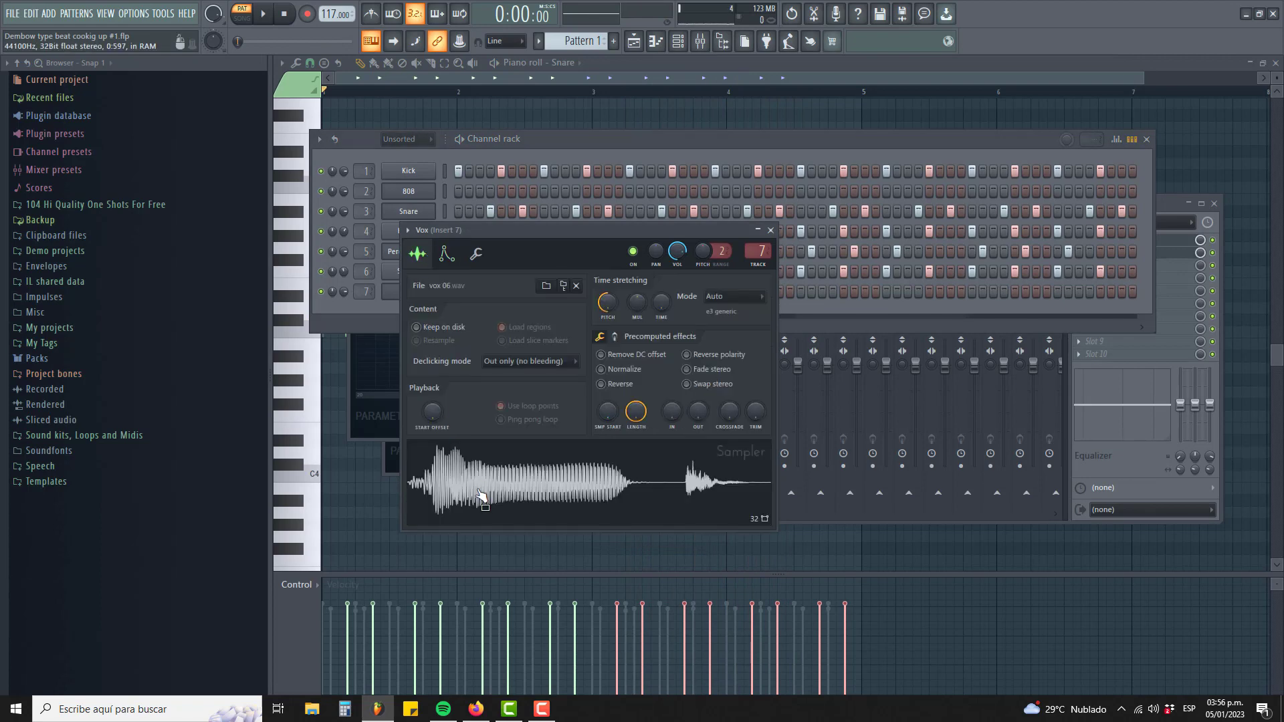
{"action": "left_click_drag", "start_coordinate": [560, 241], "coordinate": [705, 282]}
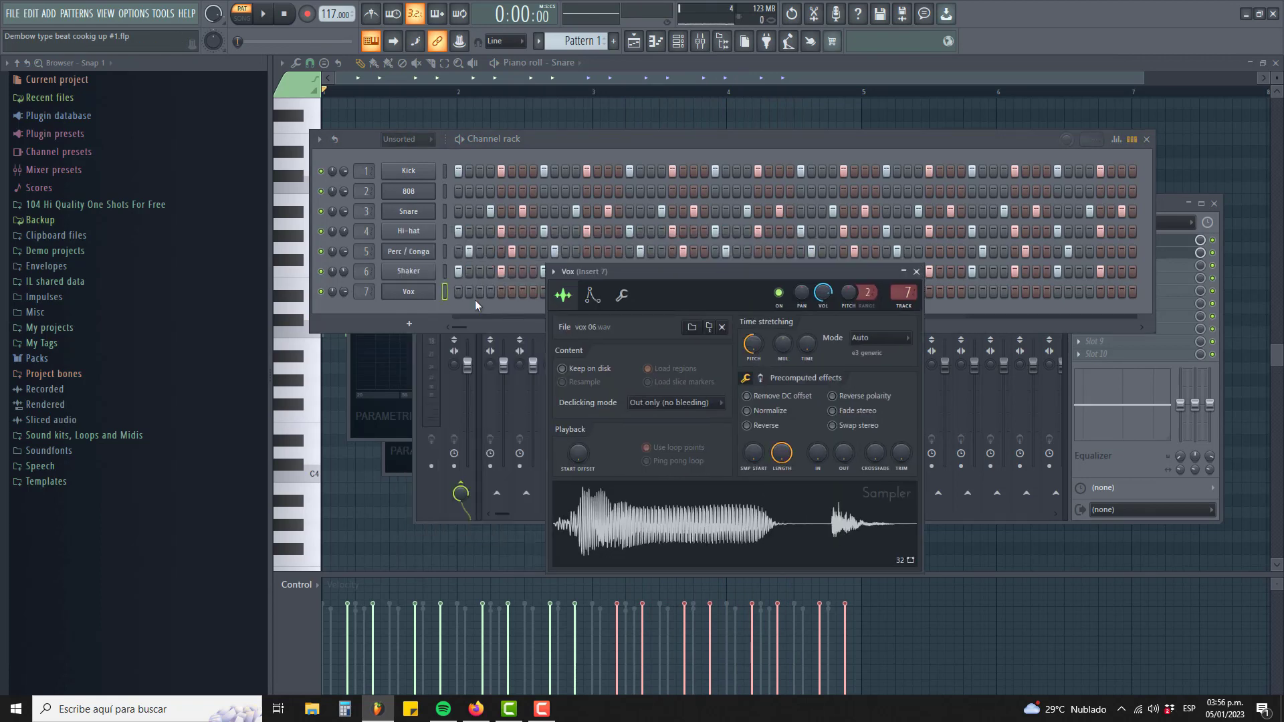
{"action": "left_click", "coordinate": [457, 292]}
{"action": "right_click", "coordinate": [428, 291]}
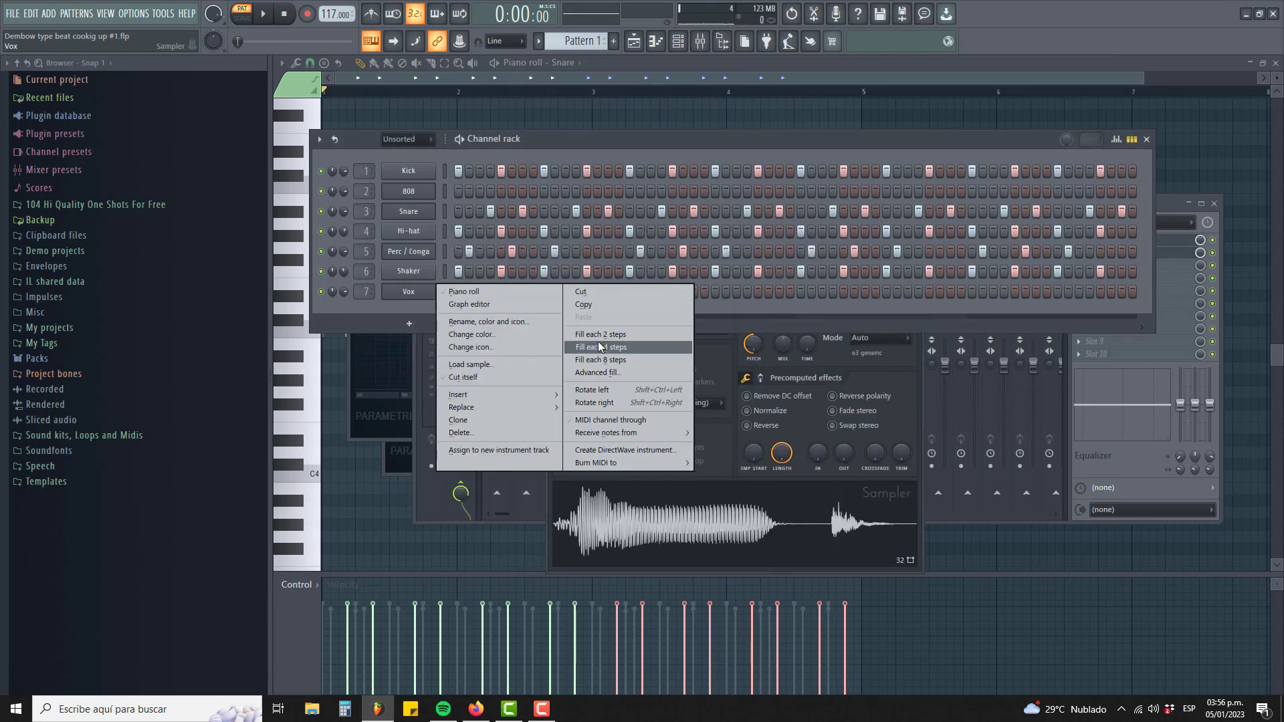
{"action": "left_click", "coordinate": [599, 347]}
Step: Unmute Insert 7, turn down the Vox channel's volume, and play the pattern
{"action": "key", "text": "F9"}
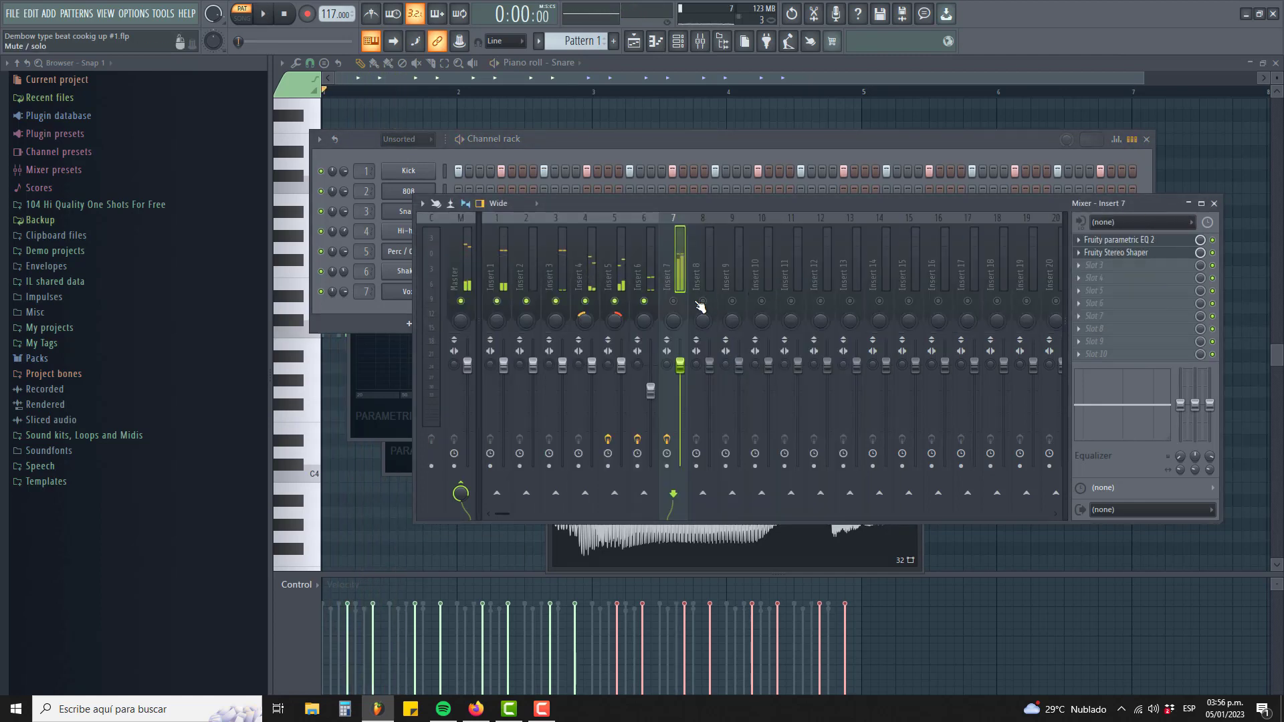
{"action": "left_click", "coordinate": [644, 145]}
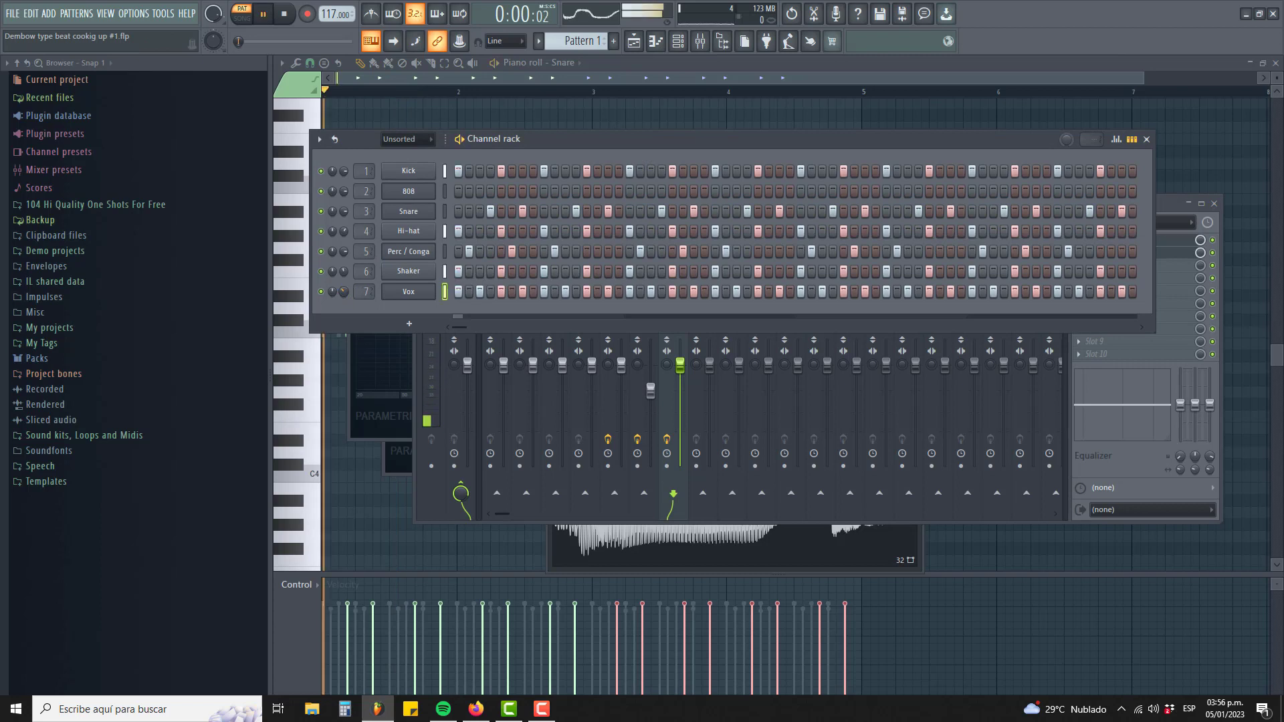
{"action": "key", "text": "space"}
Step: Load the Vox sample into the Edison audio editor and detect its pitch regions
{"action": "left_click", "coordinate": [409, 291]}
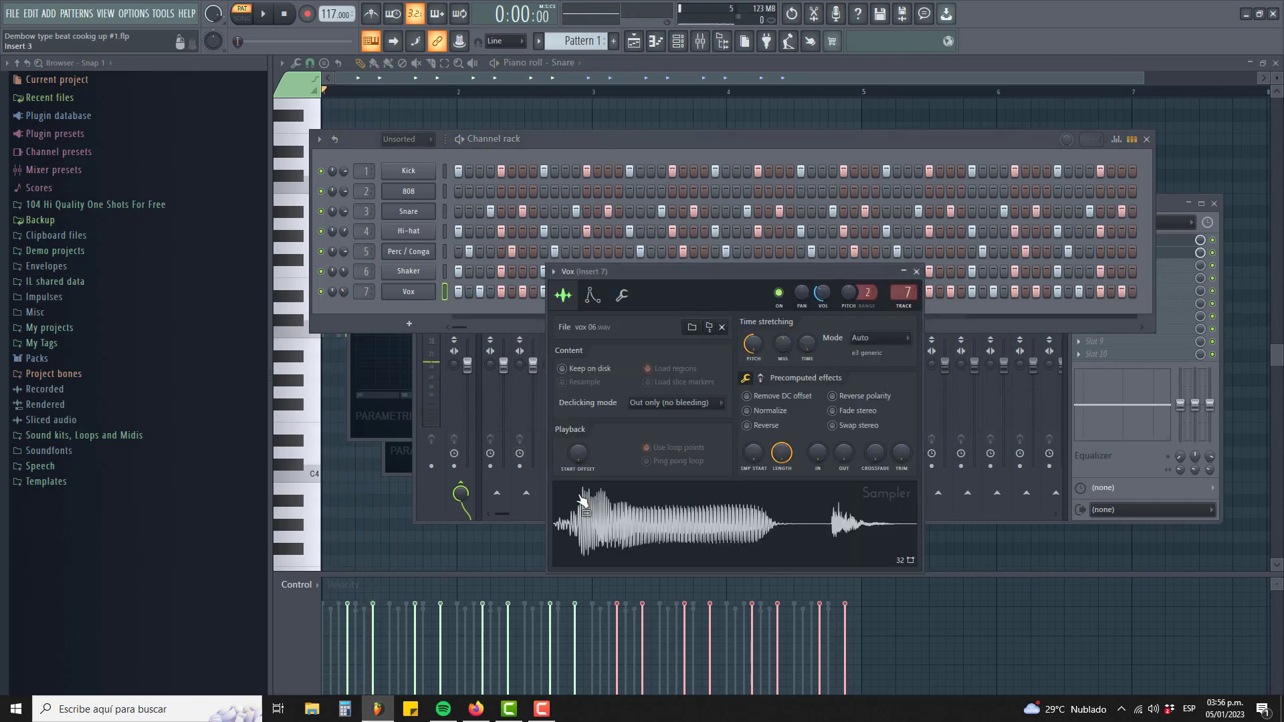
{"action": "right_click", "coordinate": [619, 528]}
{"action": "left_click", "coordinate": [656, 533]}
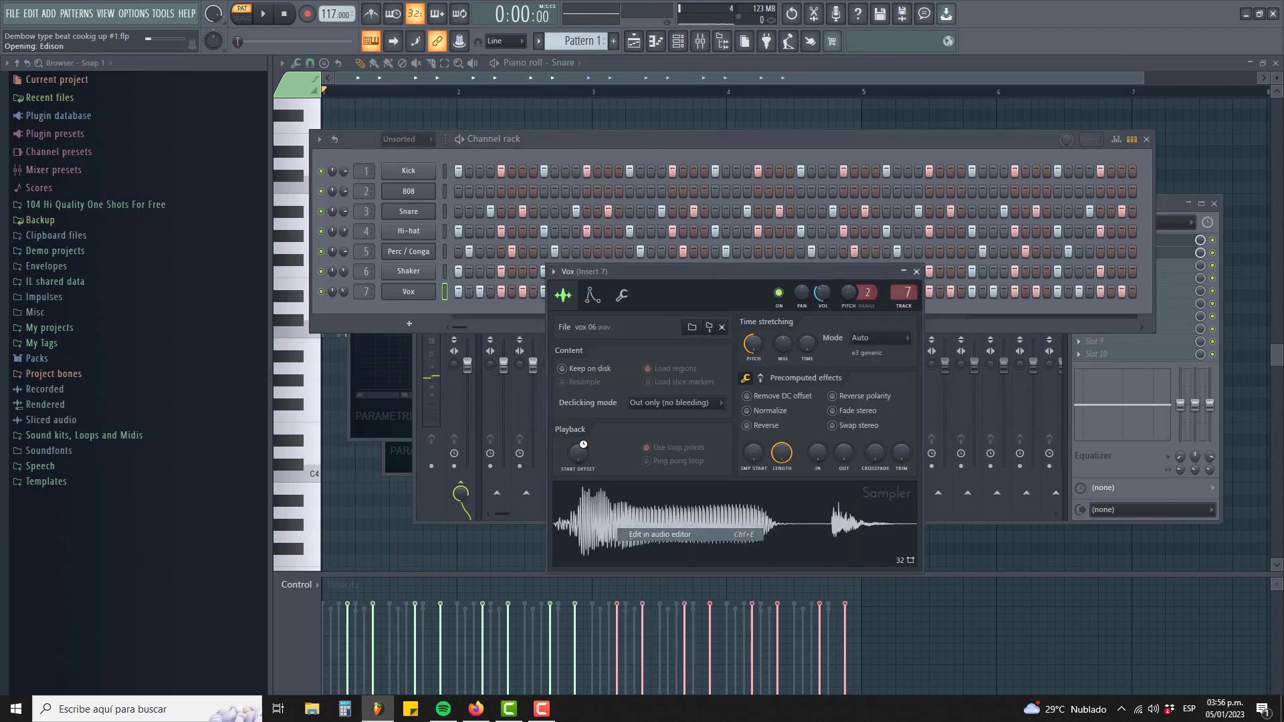
{"action": "left_click", "coordinate": [411, 218]}
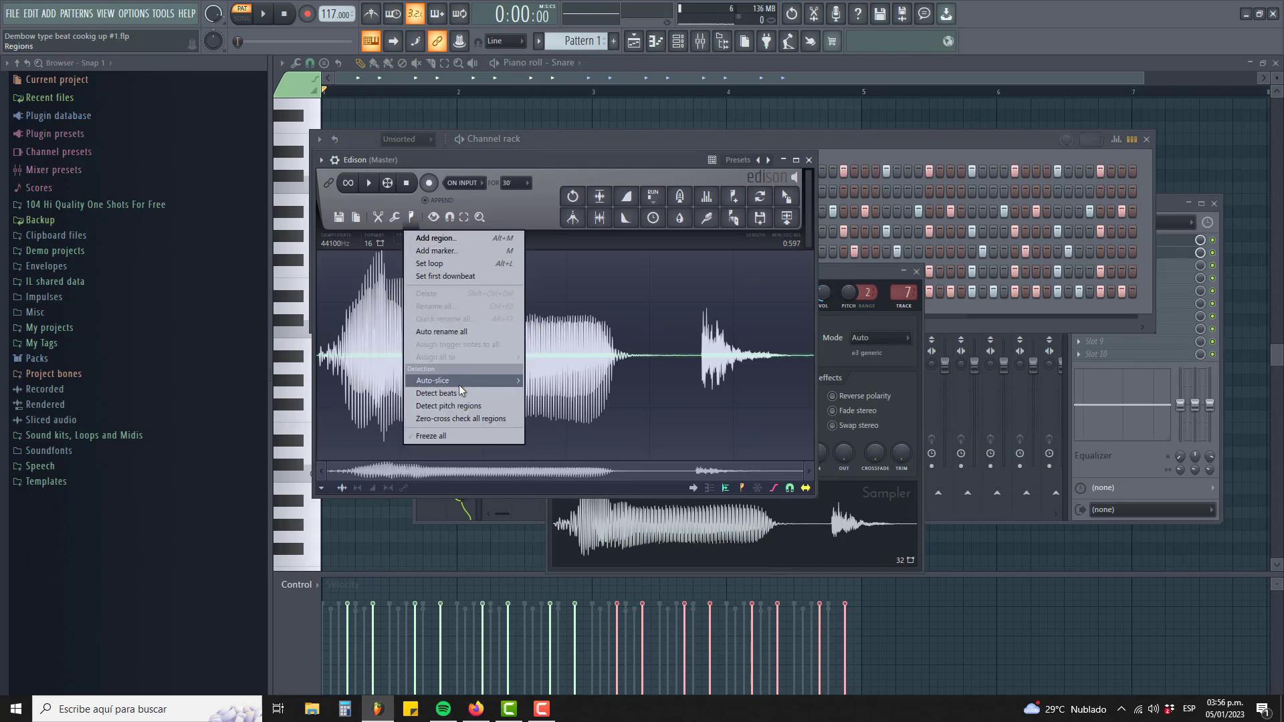
{"action": "left_click", "coordinate": [463, 404]}
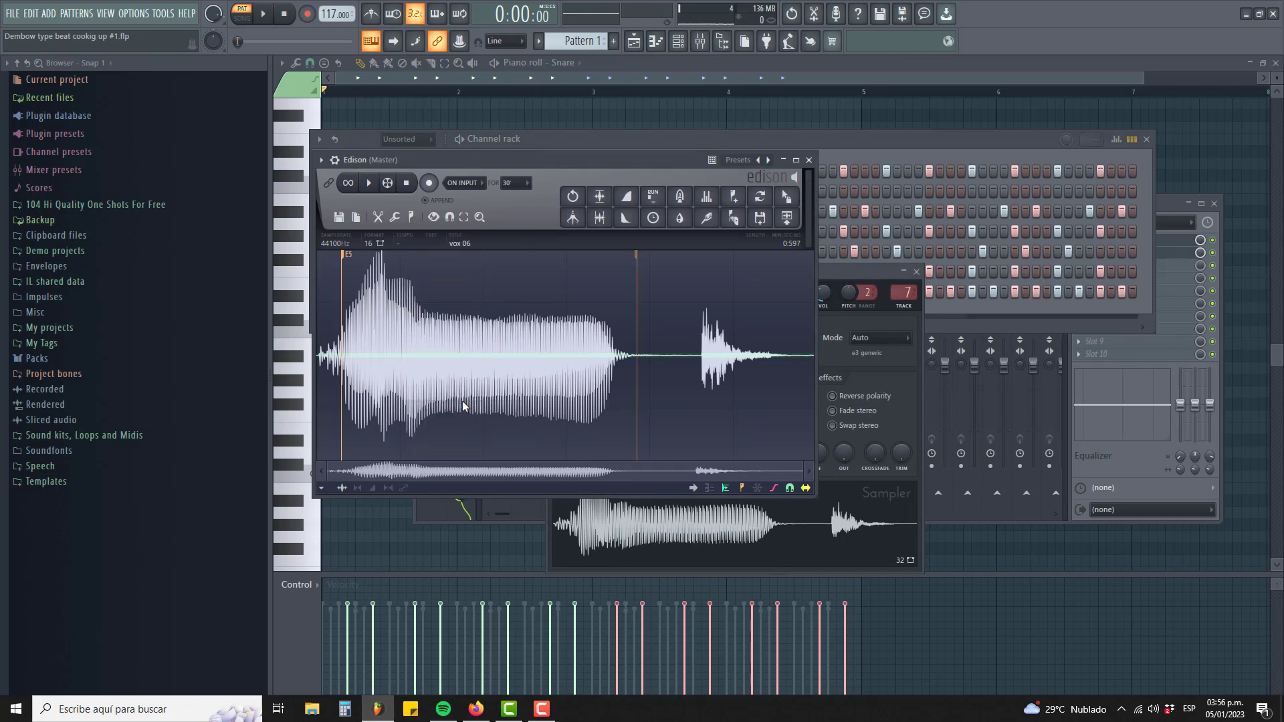
Step: Check the root note in the Vox channel's miscellaneous settings
{"action": "left_click", "coordinate": [948, 317]}
{"action": "left_click", "coordinate": [431, 293]}
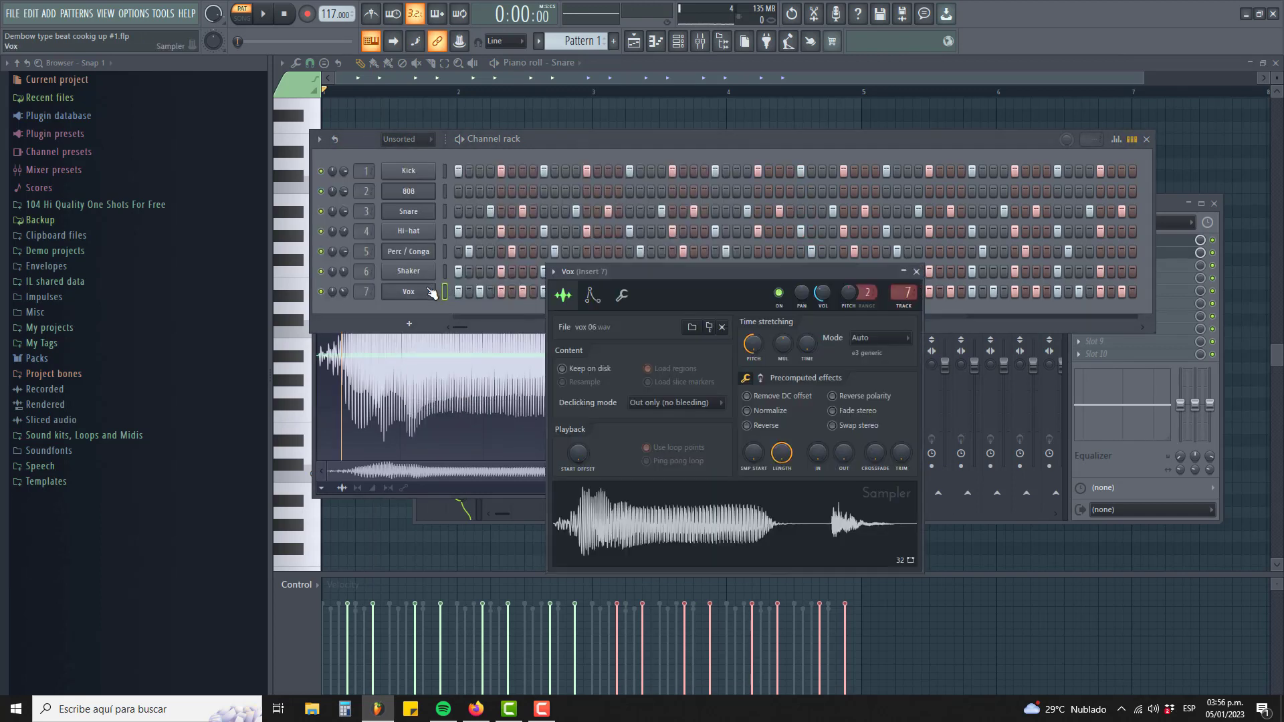
{"action": "left_click", "coordinate": [616, 299]}
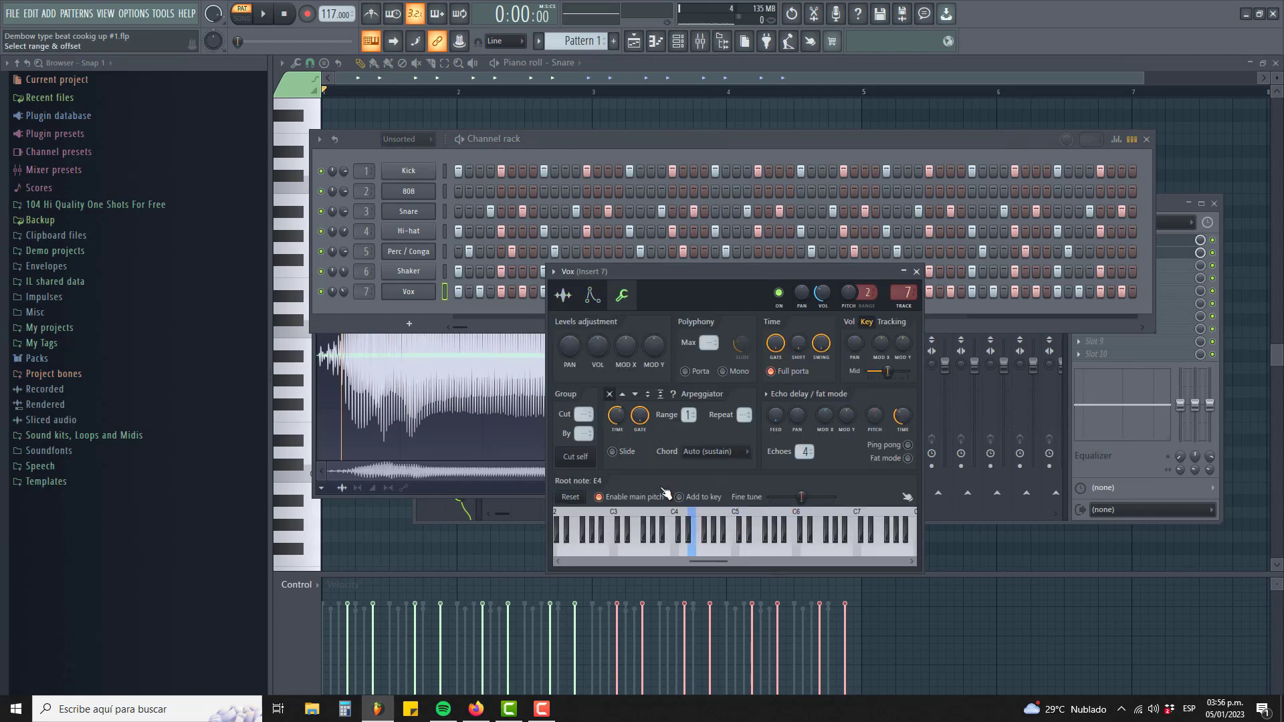
Step: Shape the Vox volume envelope into a short decay with about -63% decay tension and play the pattern
{"action": "left_click", "coordinate": [412, 296]}
{"action": "left_click", "coordinate": [412, 296]}
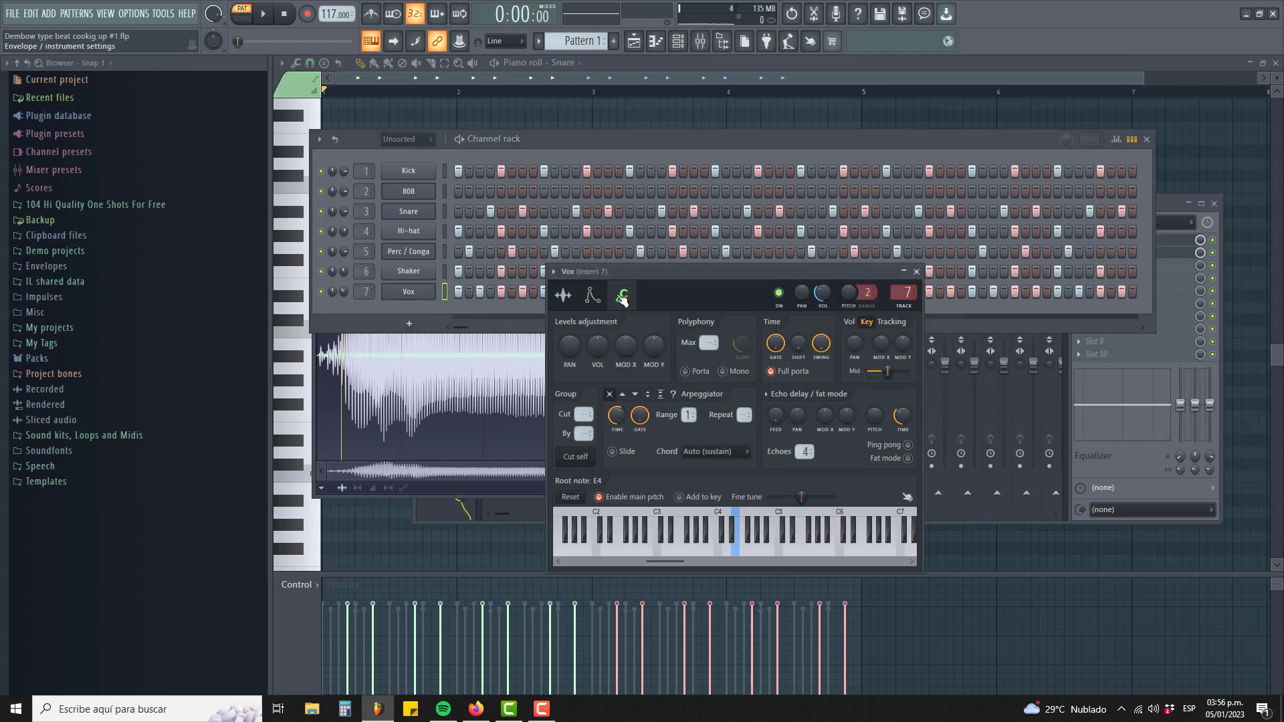
{"action": "left_click", "coordinate": [593, 296]}
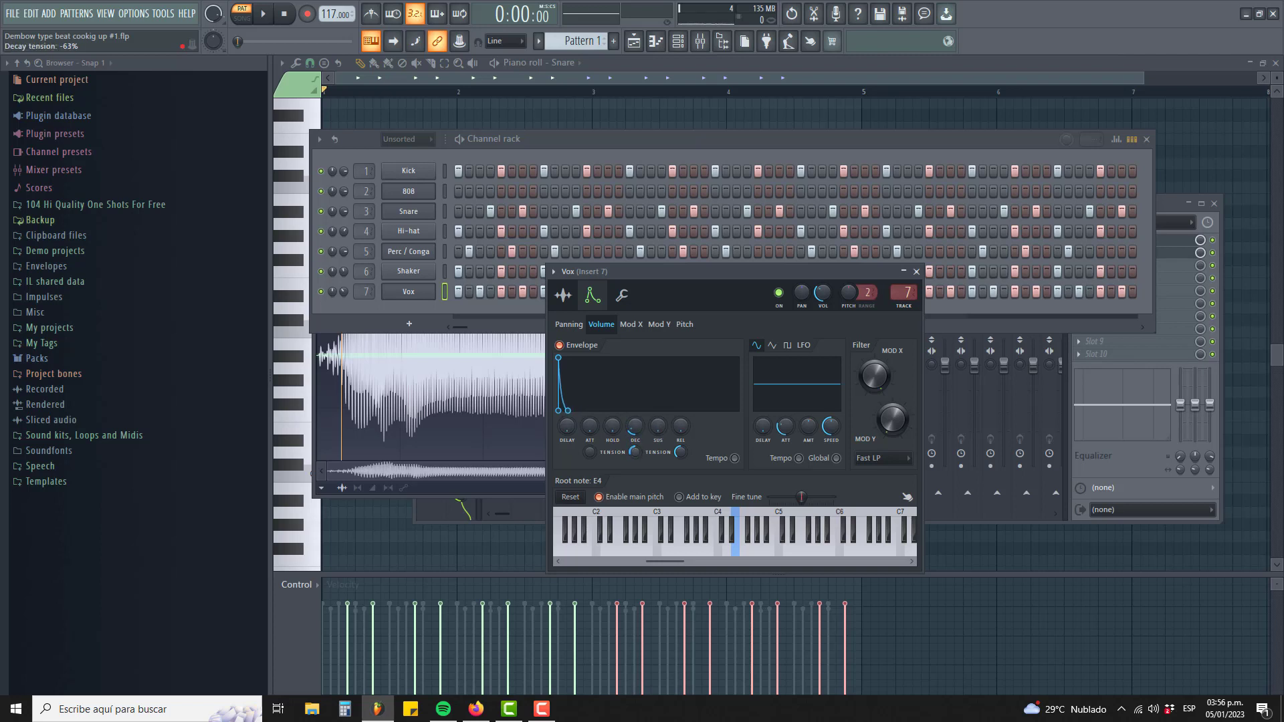
{"action": "key", "text": "space"}
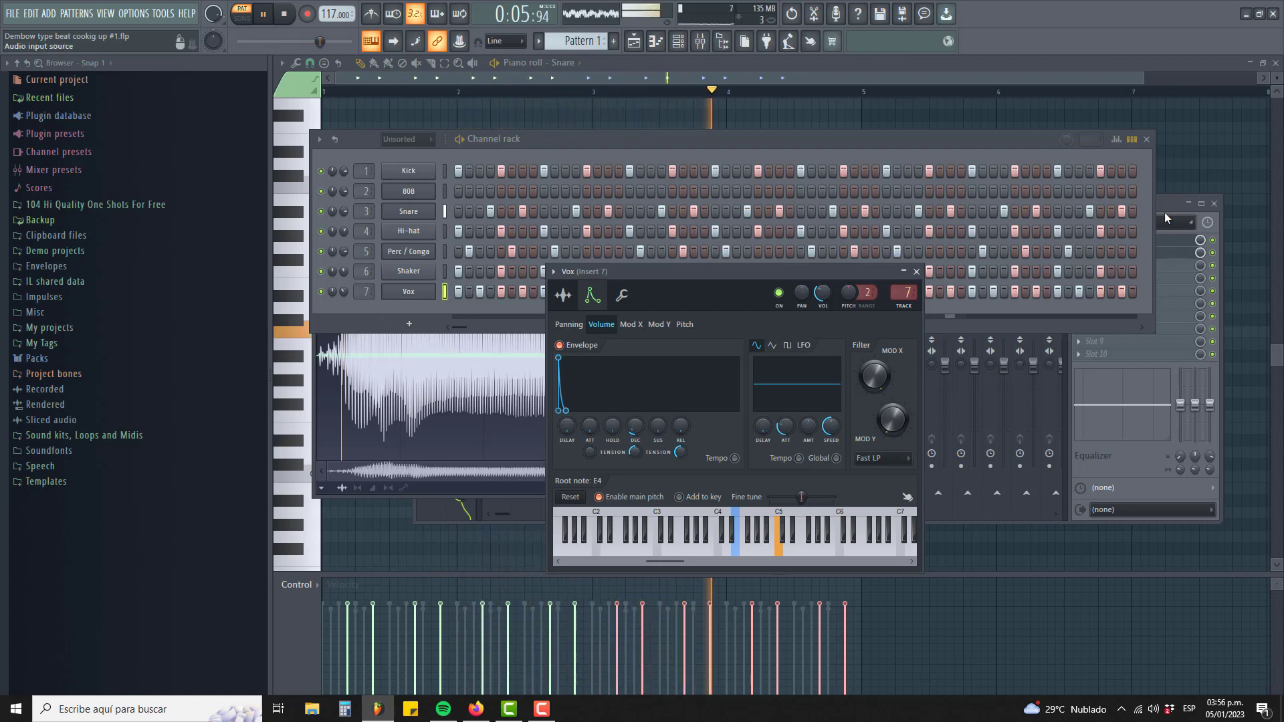
Step: Add Fruity Reeverb 2 to Insert 7's third slot at about 31% mix, then unmute all the inserts
{"action": "left_click", "coordinate": [1125, 215]}
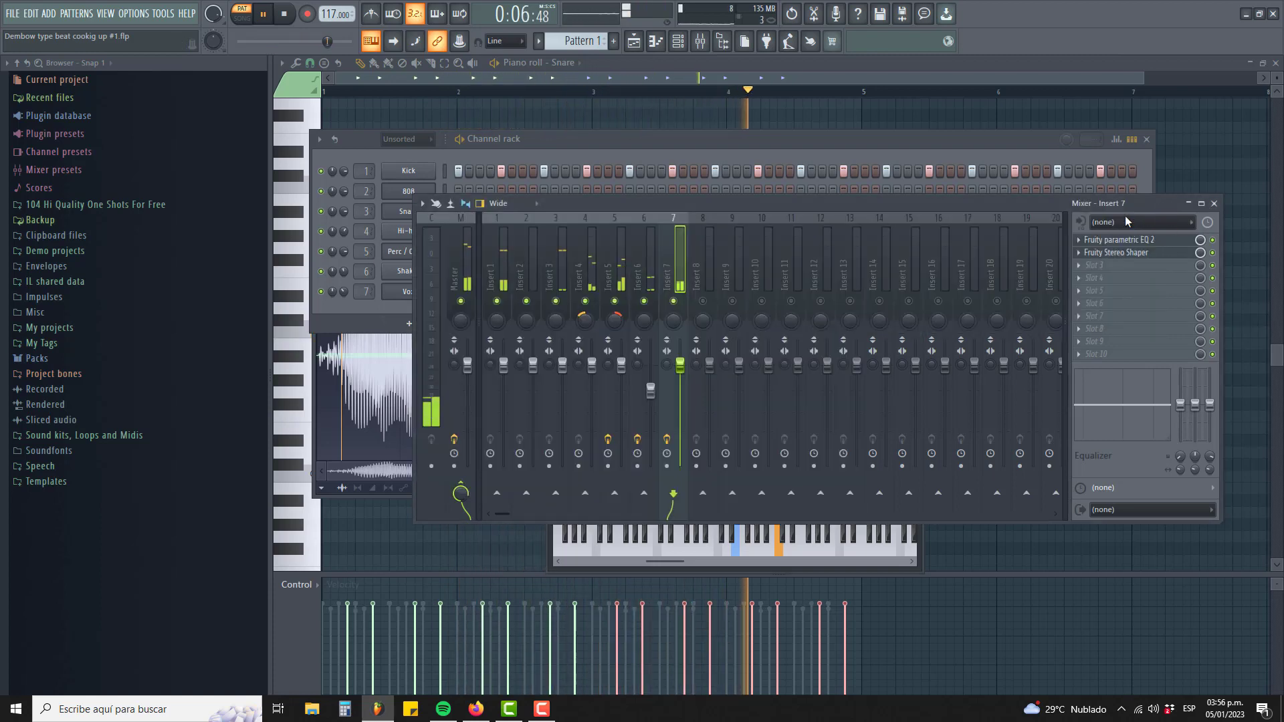
{"action": "left_click", "coordinate": [1093, 266]}
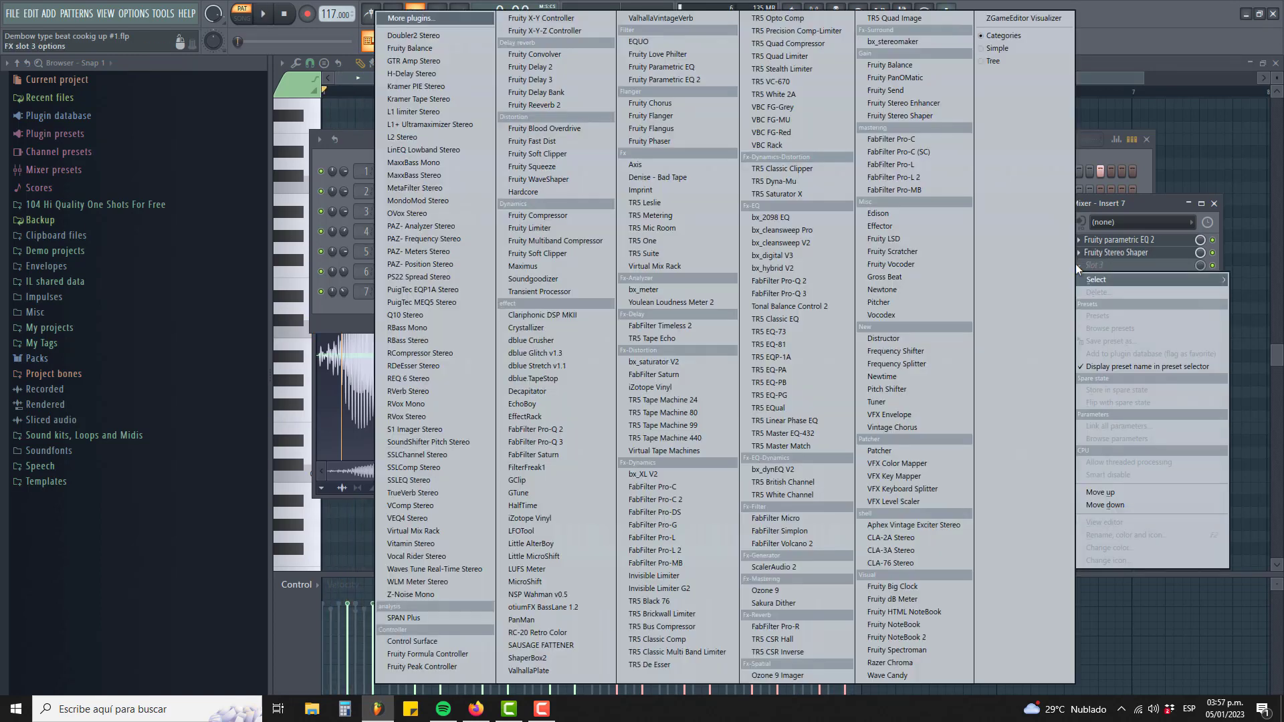
{"action": "left_click", "coordinate": [572, 104]}
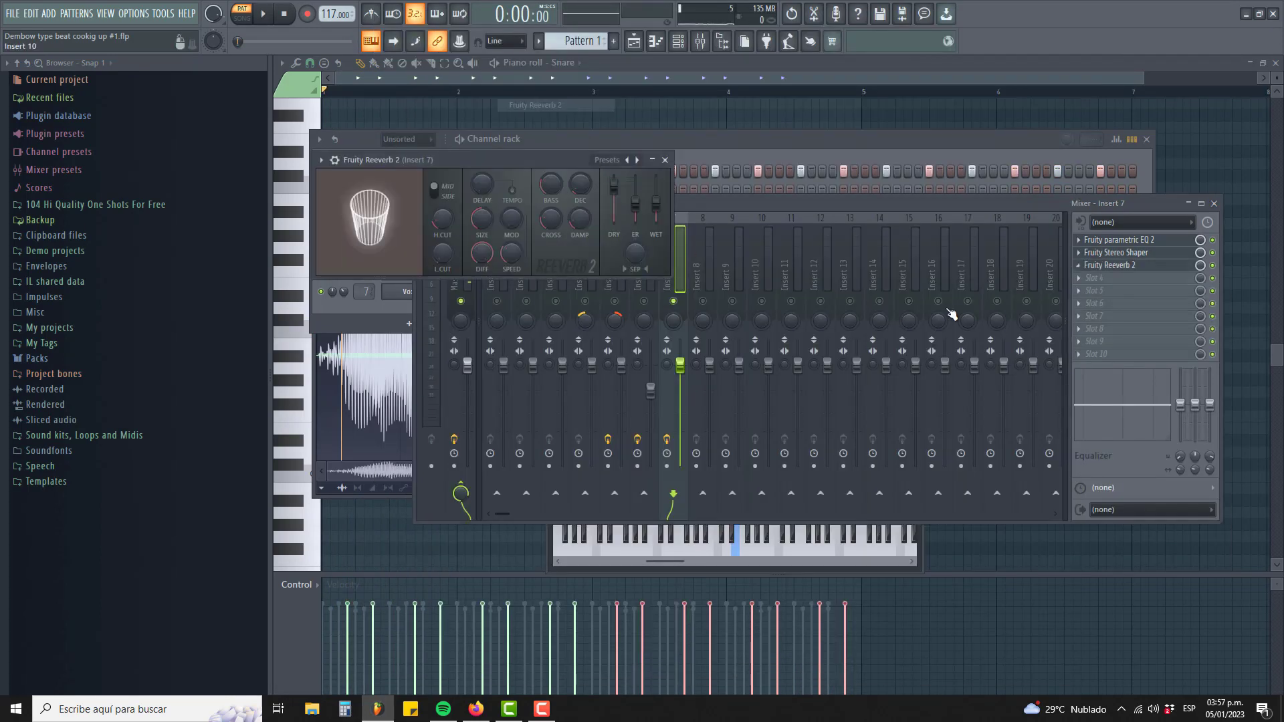
{"action": "key", "text": "space"}
{"action": "left_click_drag", "start_coordinate": [1200, 265], "coordinate": [1200, 266]}
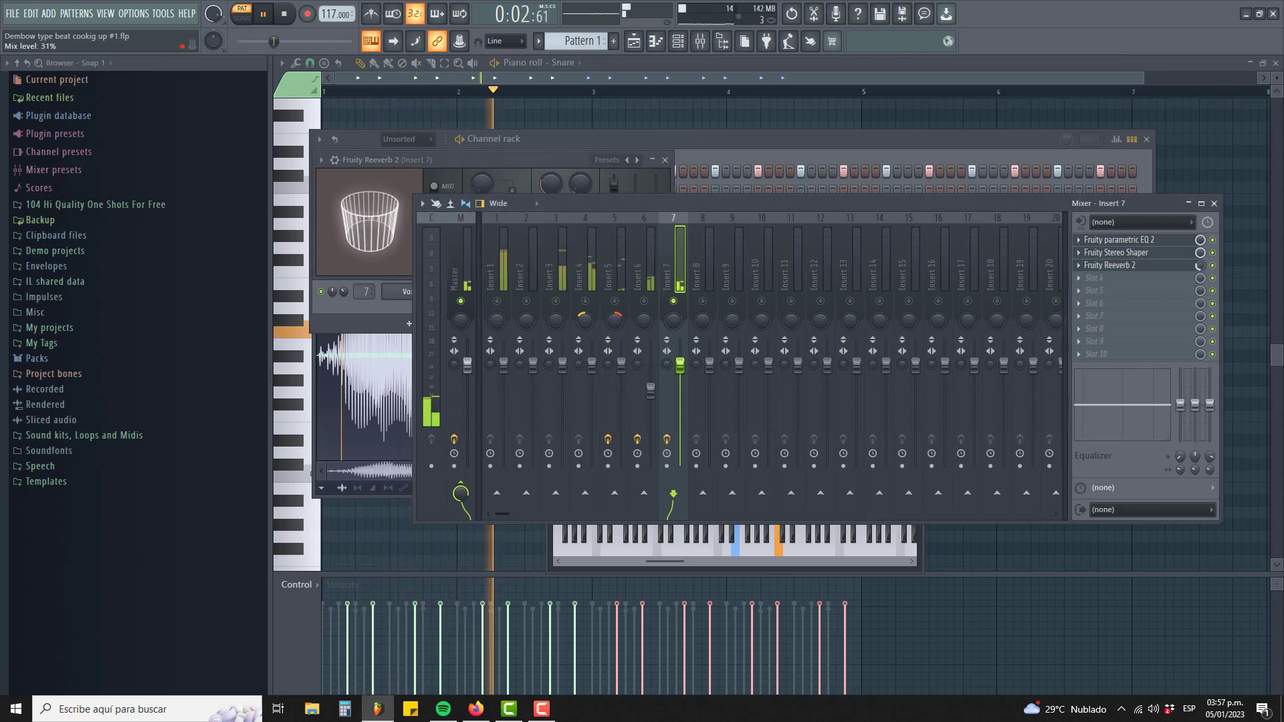
{"action": "right_click", "coordinate": [674, 301]}
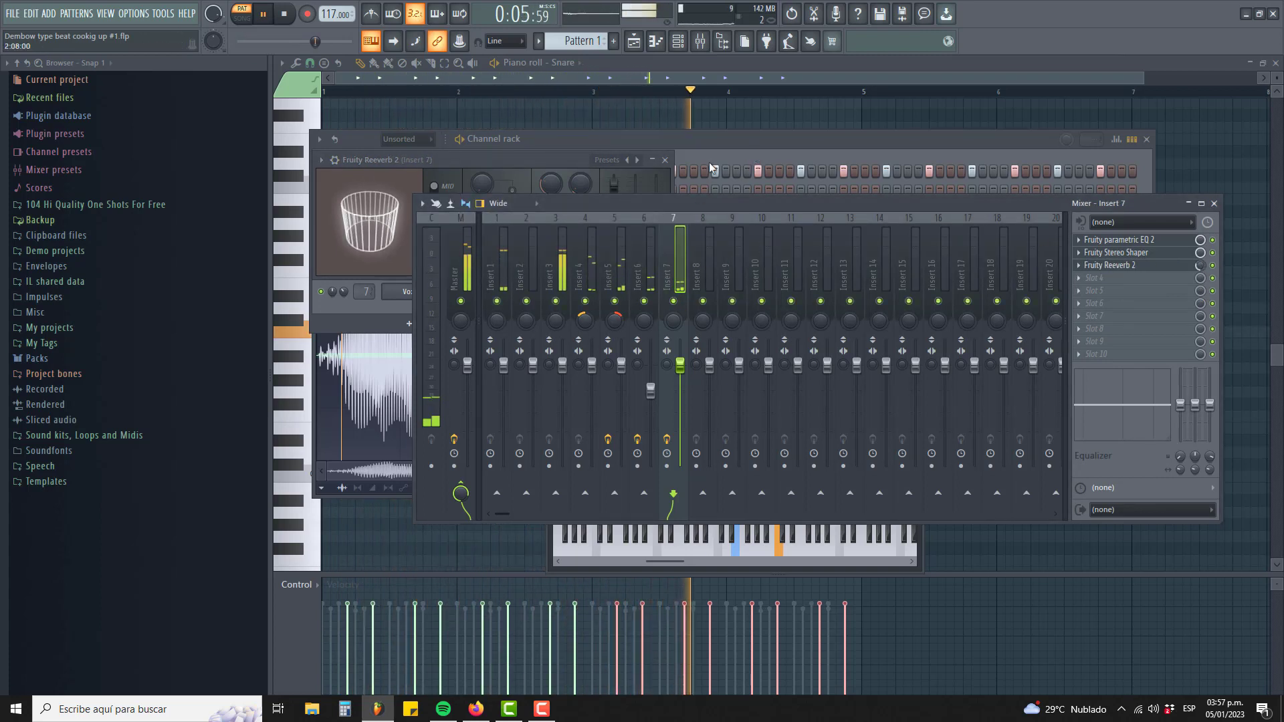
Step: Set the Vox channel's root note to E5 while playing the pattern, and adjust the channel's volume
{"action": "left_click", "coordinate": [733, 146]}
{"action": "key", "text": "space"}
{"action": "left_click", "coordinate": [408, 292]}
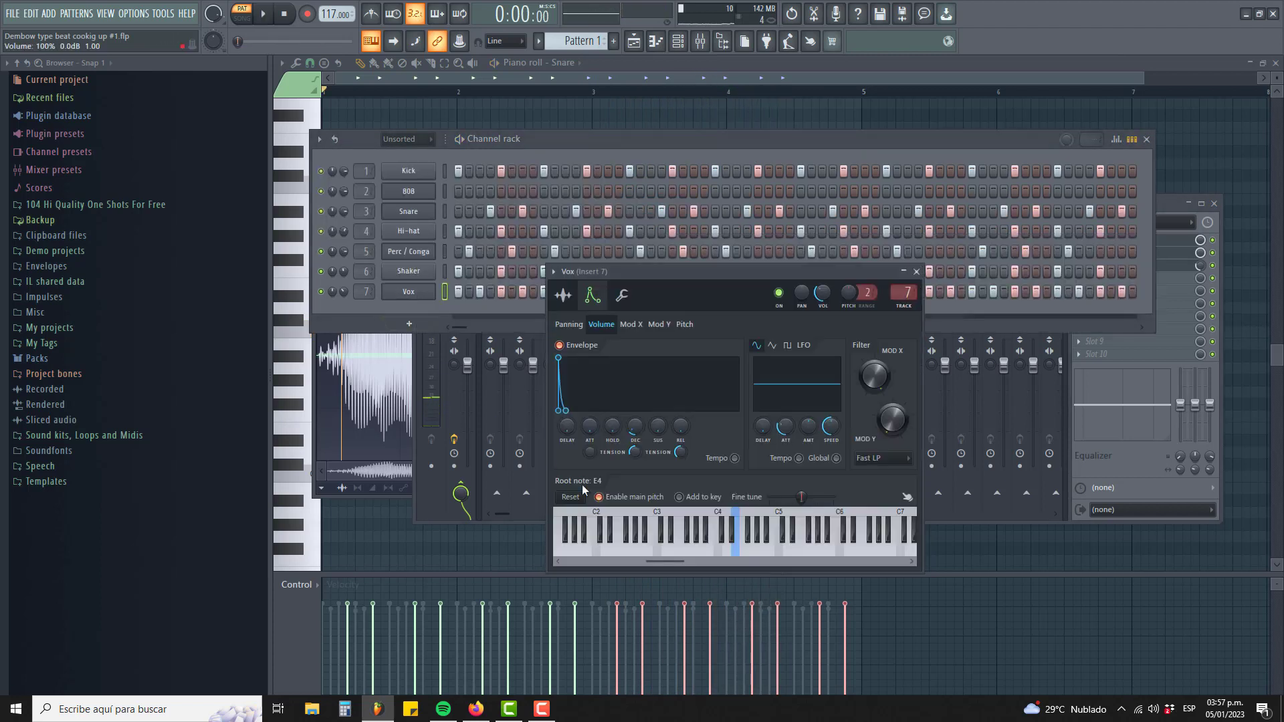
{"action": "left_click", "coordinate": [564, 297]}
{"action": "key", "text": "space"}
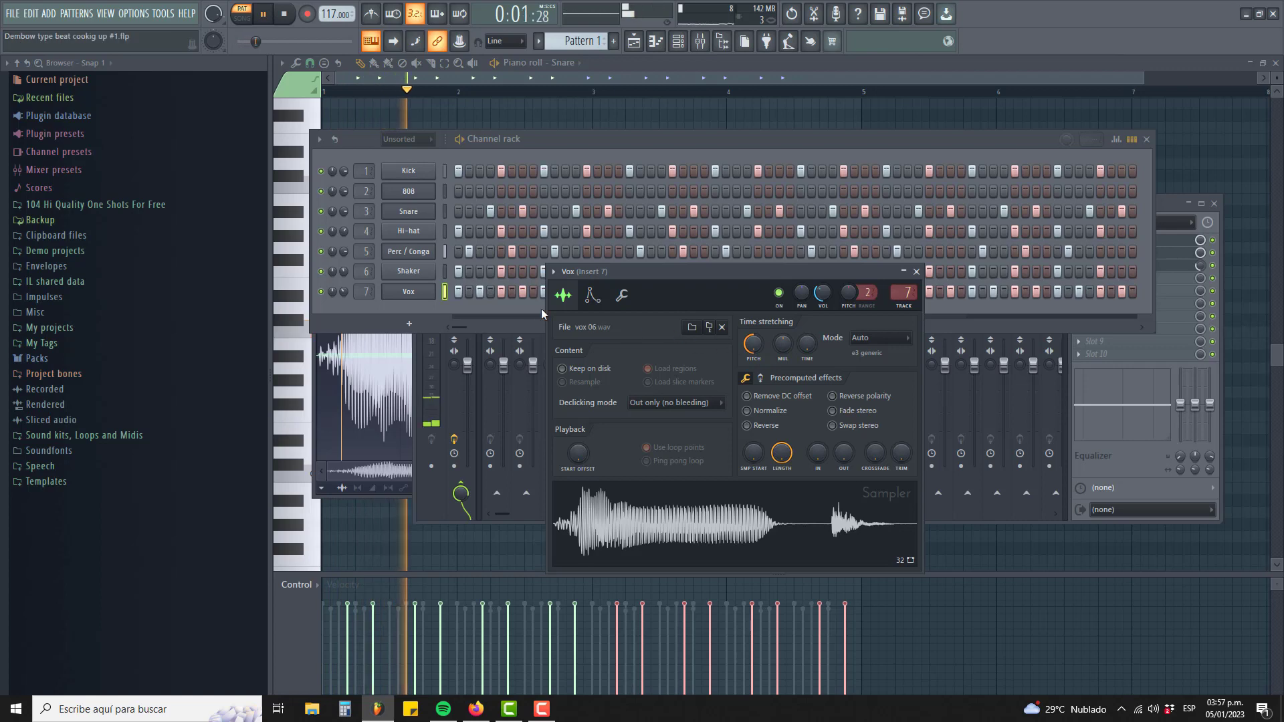
{"action": "left_click", "coordinate": [412, 289]}
{"action": "left_click", "coordinate": [412, 289]}
{"action": "left_click", "coordinate": [626, 299]}
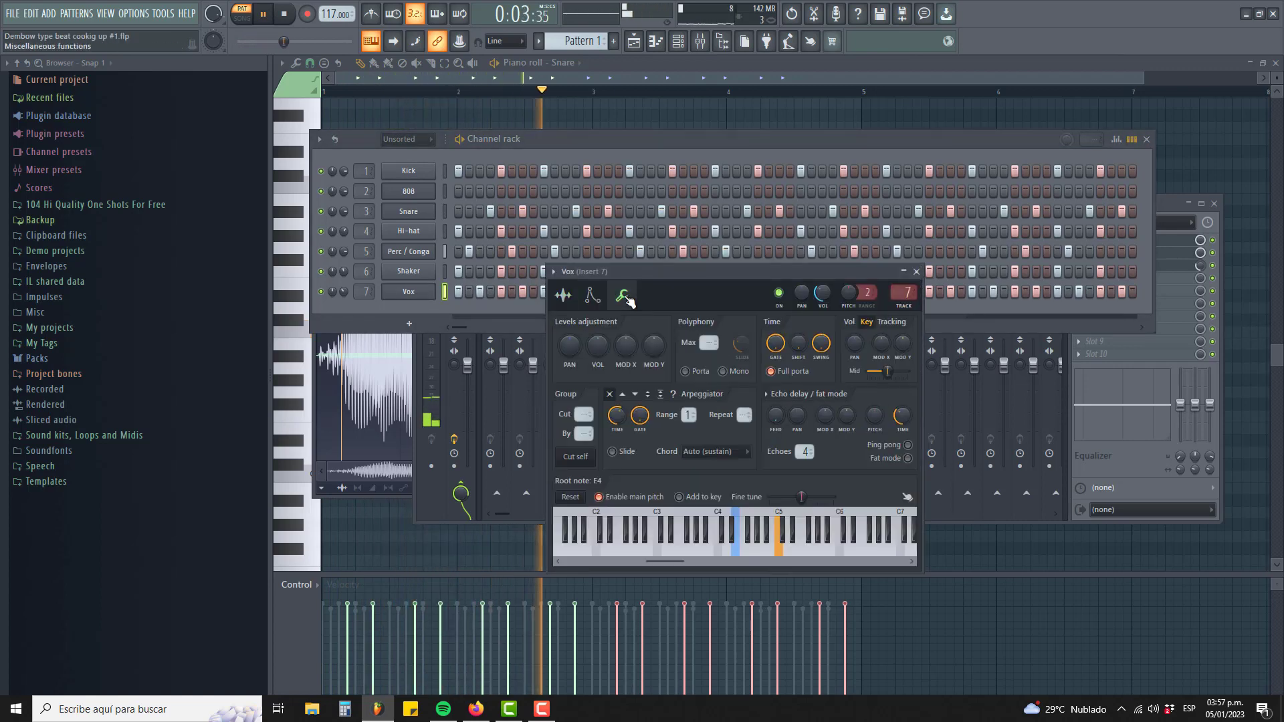
{"action": "key", "text": "space"}
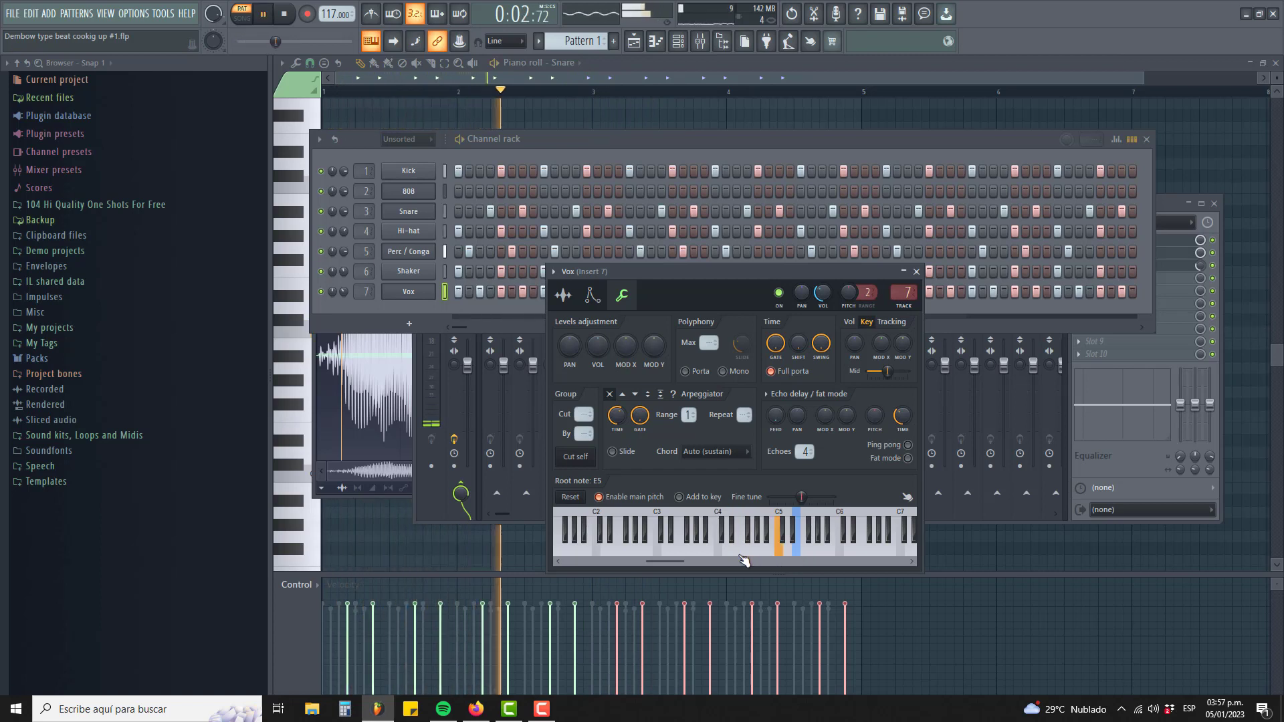
{"action": "left_click", "coordinate": [342, 294]}
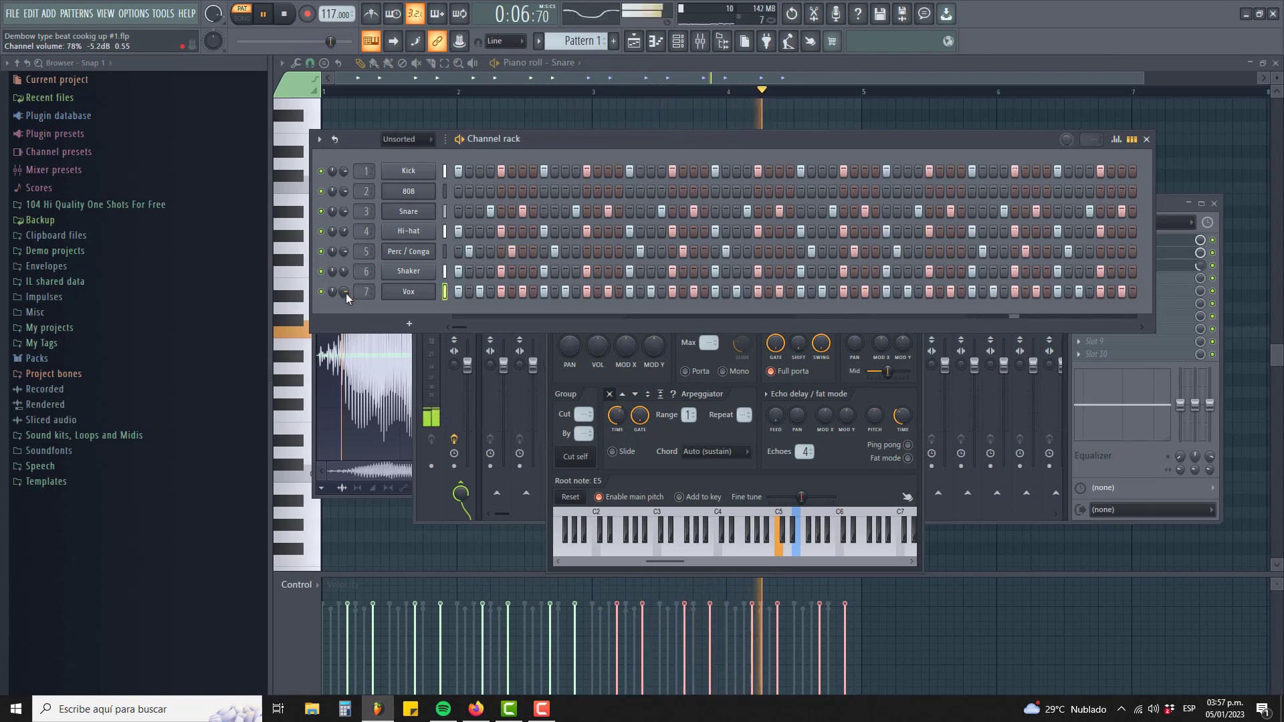
{"action": "left_click_drag", "start_coordinate": [346, 293], "coordinate": [347, 295]}
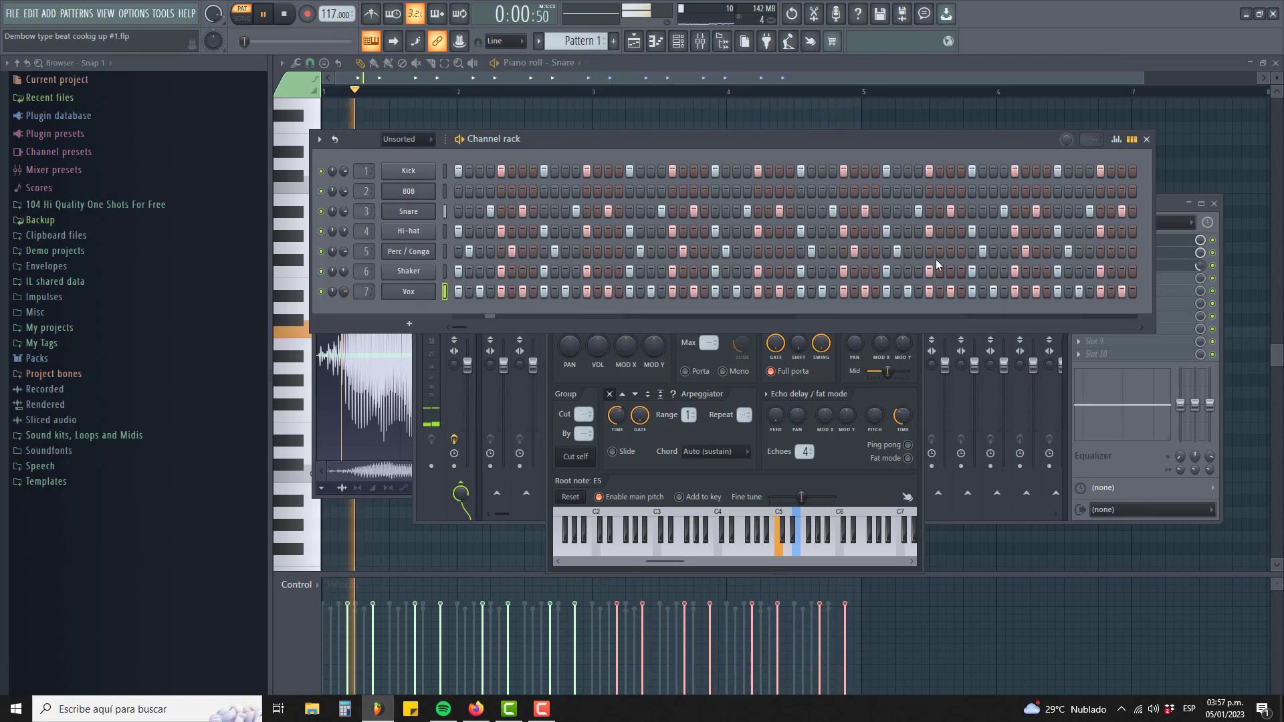
Step: Open the 808 channel in the piano roll and place a two-step E5 note at step 5 of bar 1
{"action": "left_click", "coordinate": [1166, 199]}
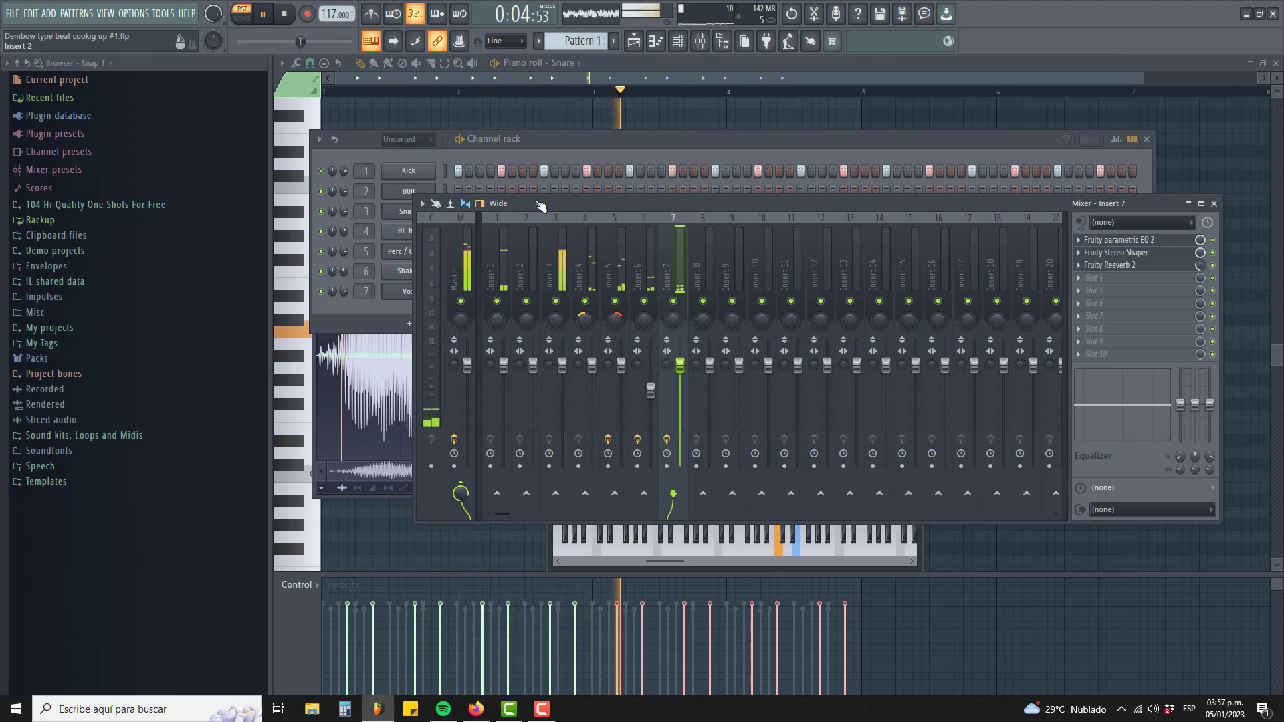
{"action": "left_click", "coordinate": [579, 138]}
{"action": "right_click", "coordinate": [418, 193]}
{"action": "key", "text": "Escape"}
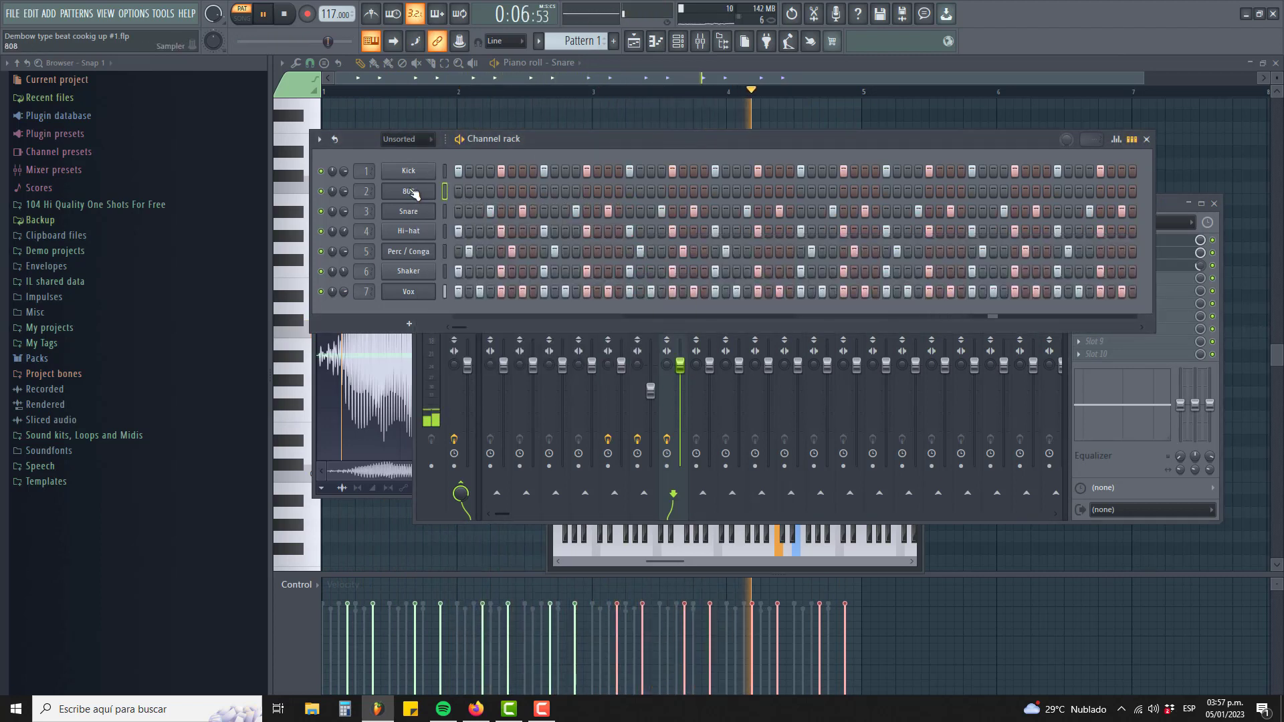
{"action": "right_click", "coordinate": [426, 194]}
{"action": "left_click", "coordinate": [444, 187]}
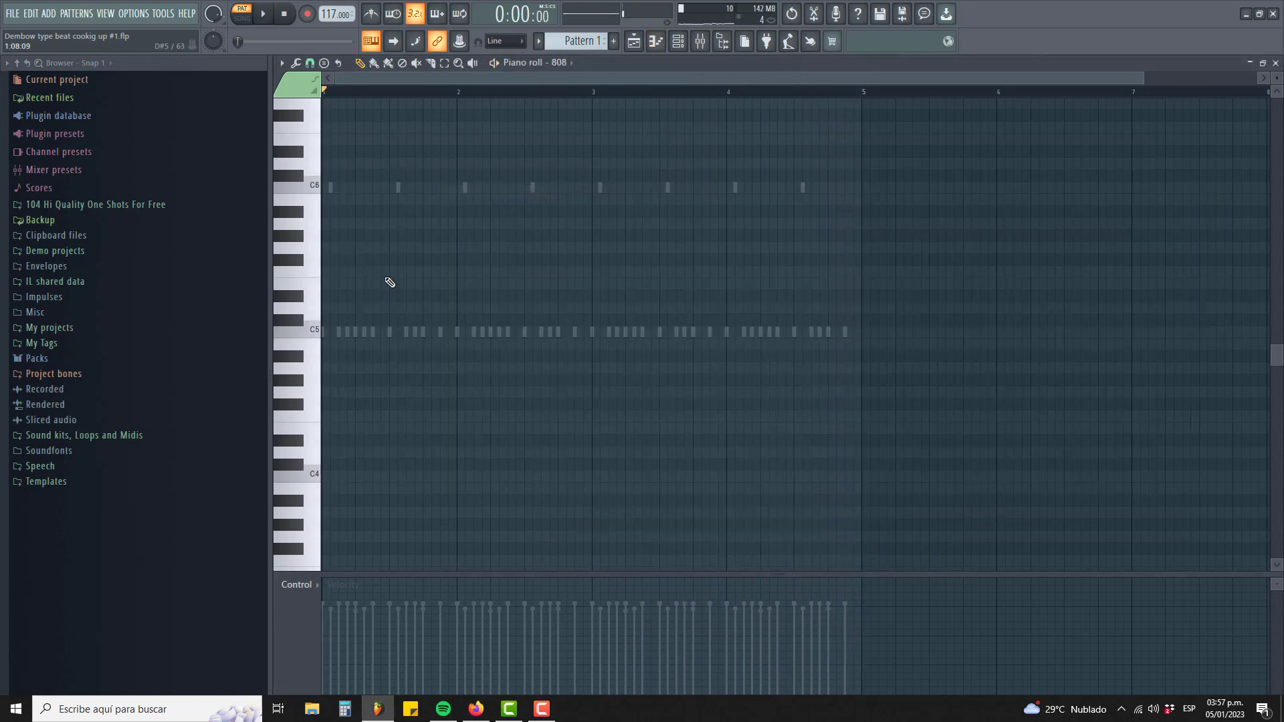
{"action": "key", "text": "space"}
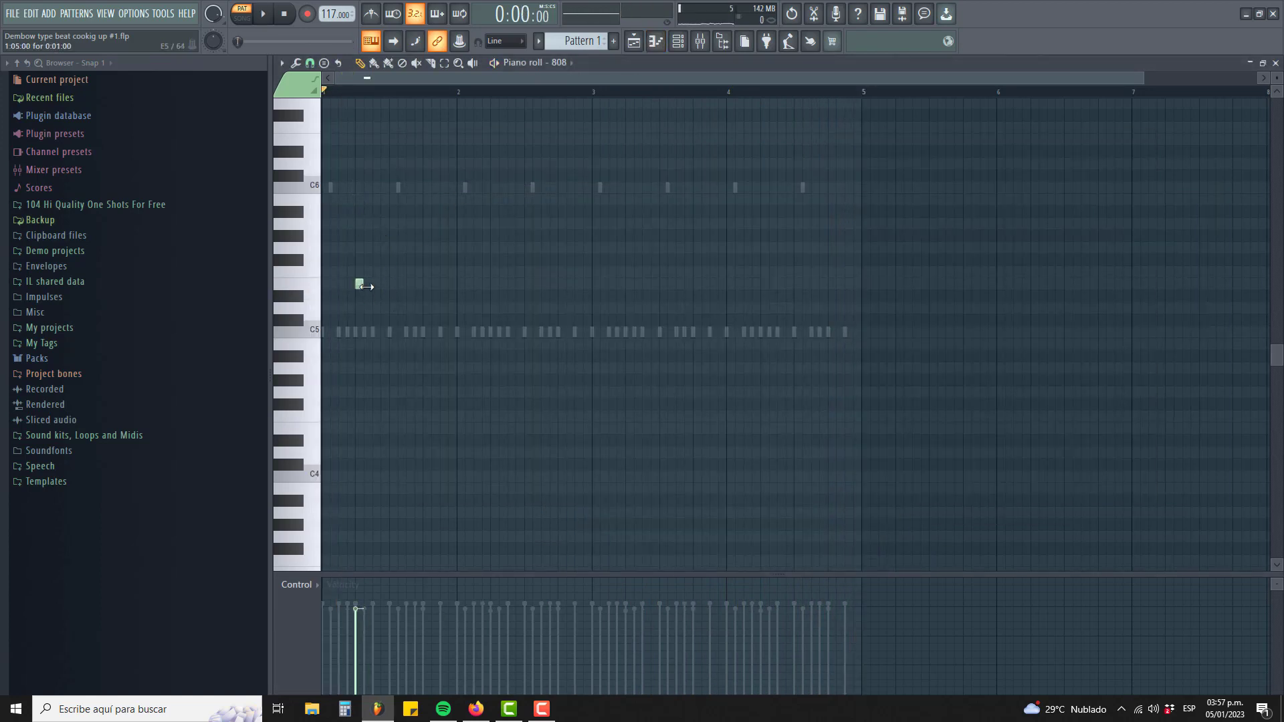
{"action": "key", "text": "space"}
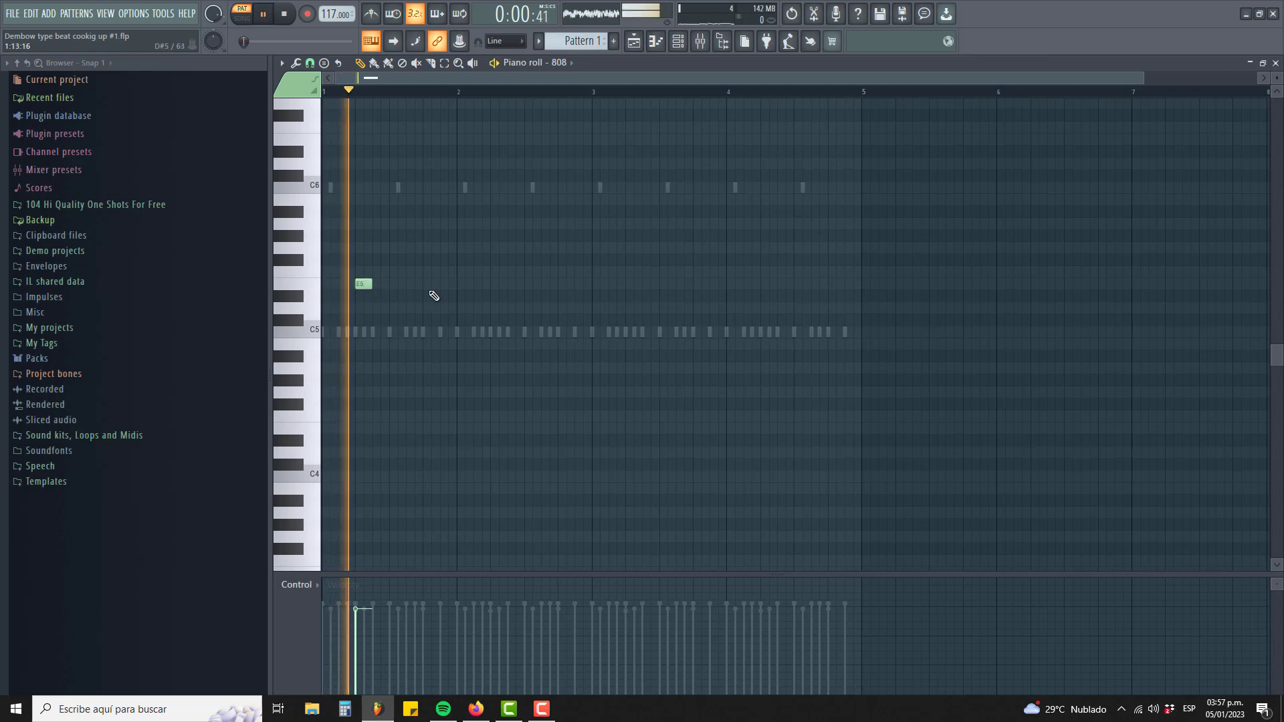
Step: Repeat the E5 note at step 5 of bars 2 to 4, and add E5 at step 11 and B5 at step 15 of bar 4
{"action": "left_click", "coordinate": [498, 286]}
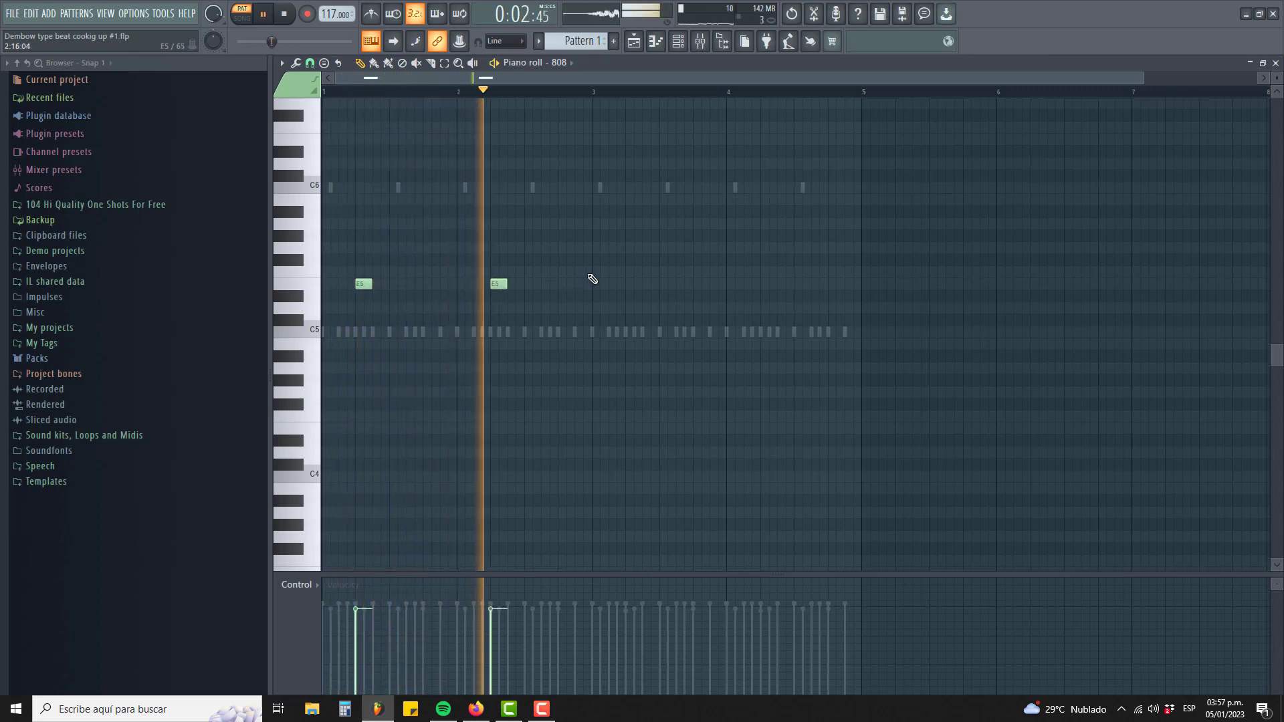
{"action": "left_click", "coordinate": [632, 285]}
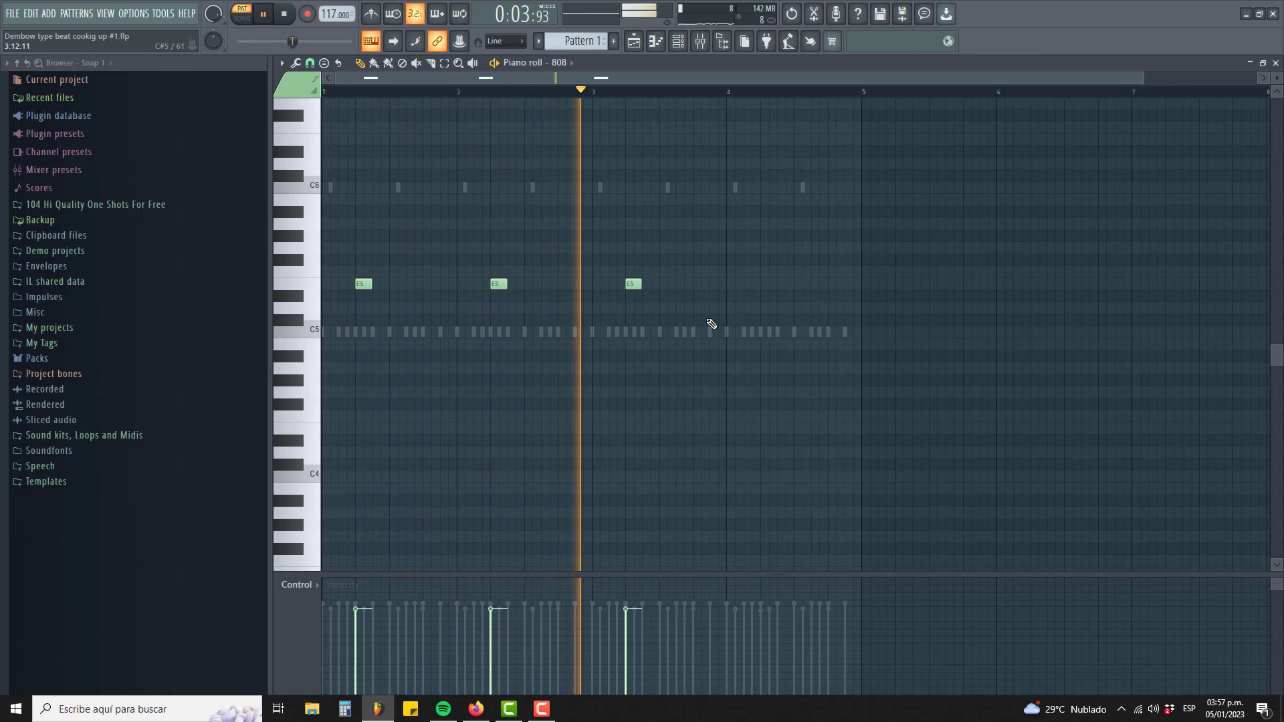
{"action": "left_click", "coordinate": [764, 286]}
{"action": "left_click", "coordinate": [816, 285]}
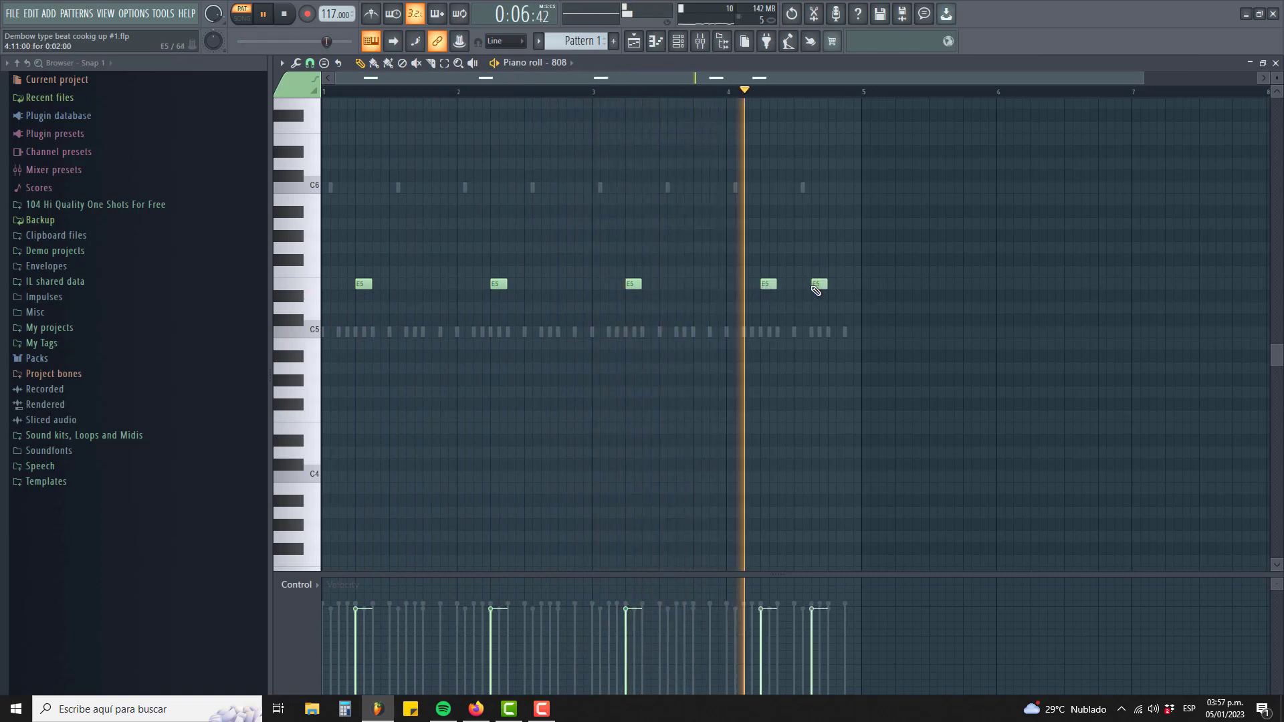
{"action": "left_click", "coordinate": [848, 200]}
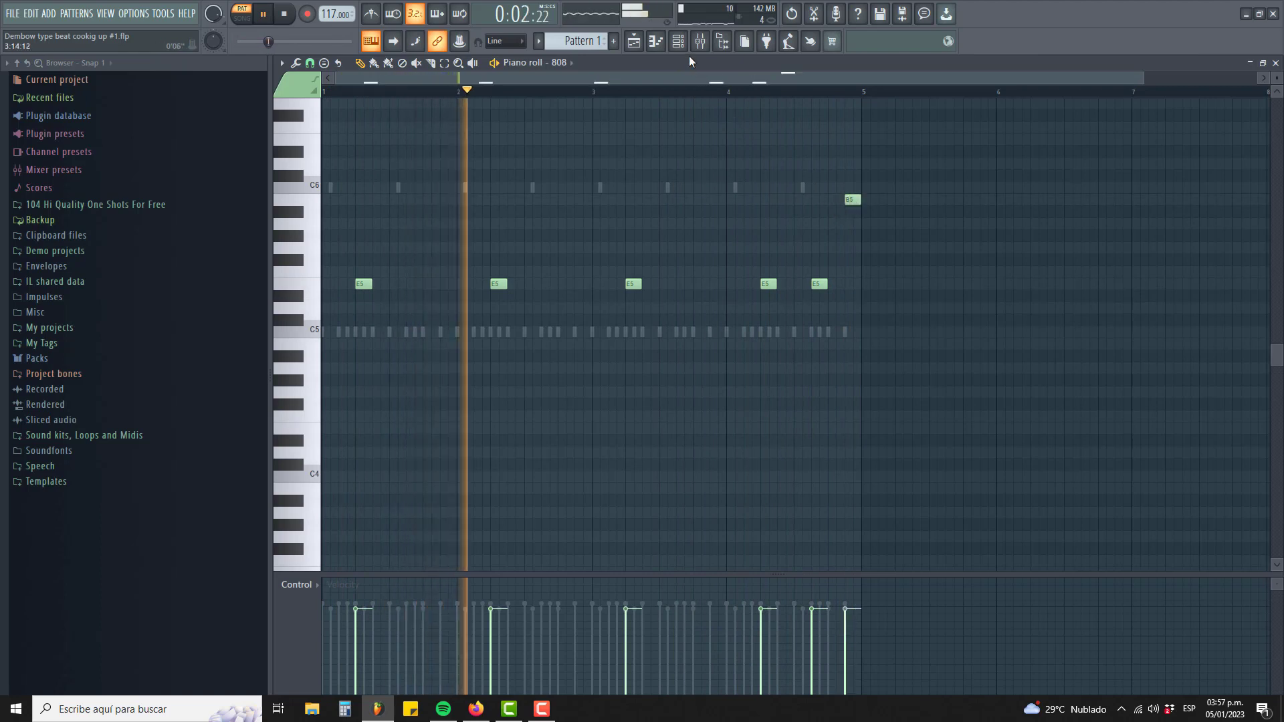
Step: Check the 808 channel's root note and sample settings
{"action": "left_click", "coordinate": [677, 41]}
{"action": "left_click", "coordinate": [415, 194]}
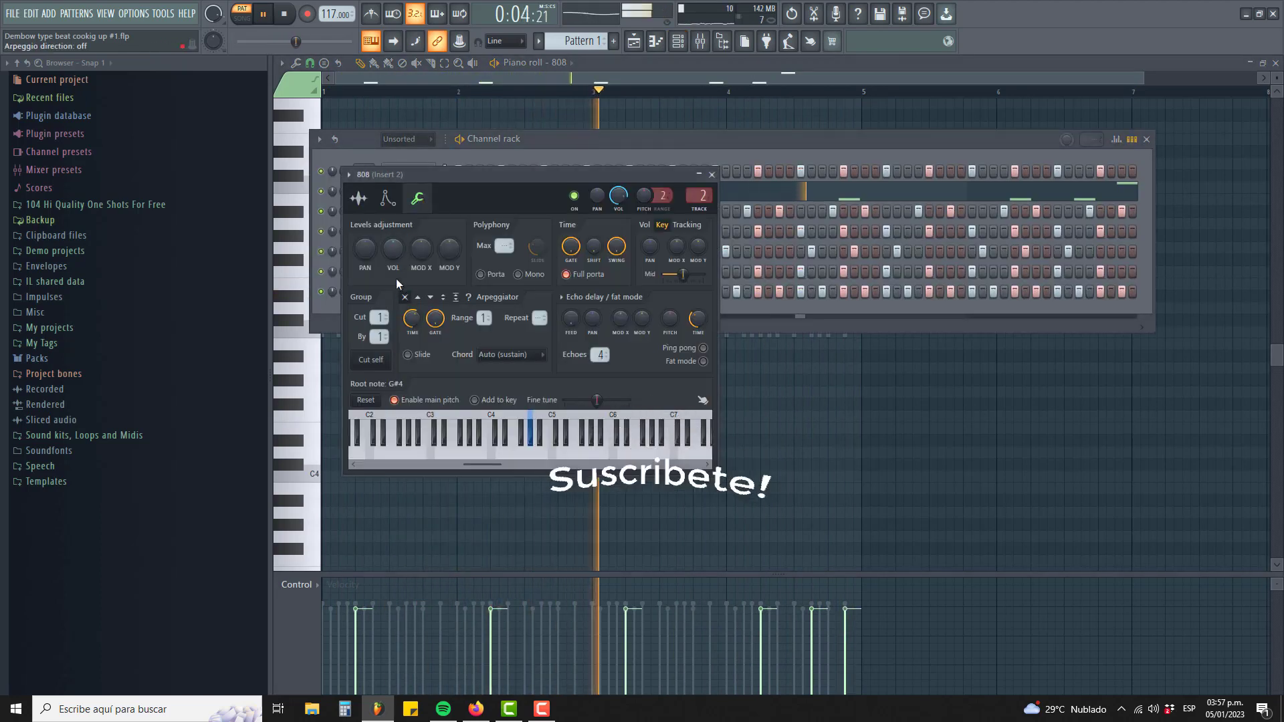
{"action": "left_click", "coordinate": [359, 198]}
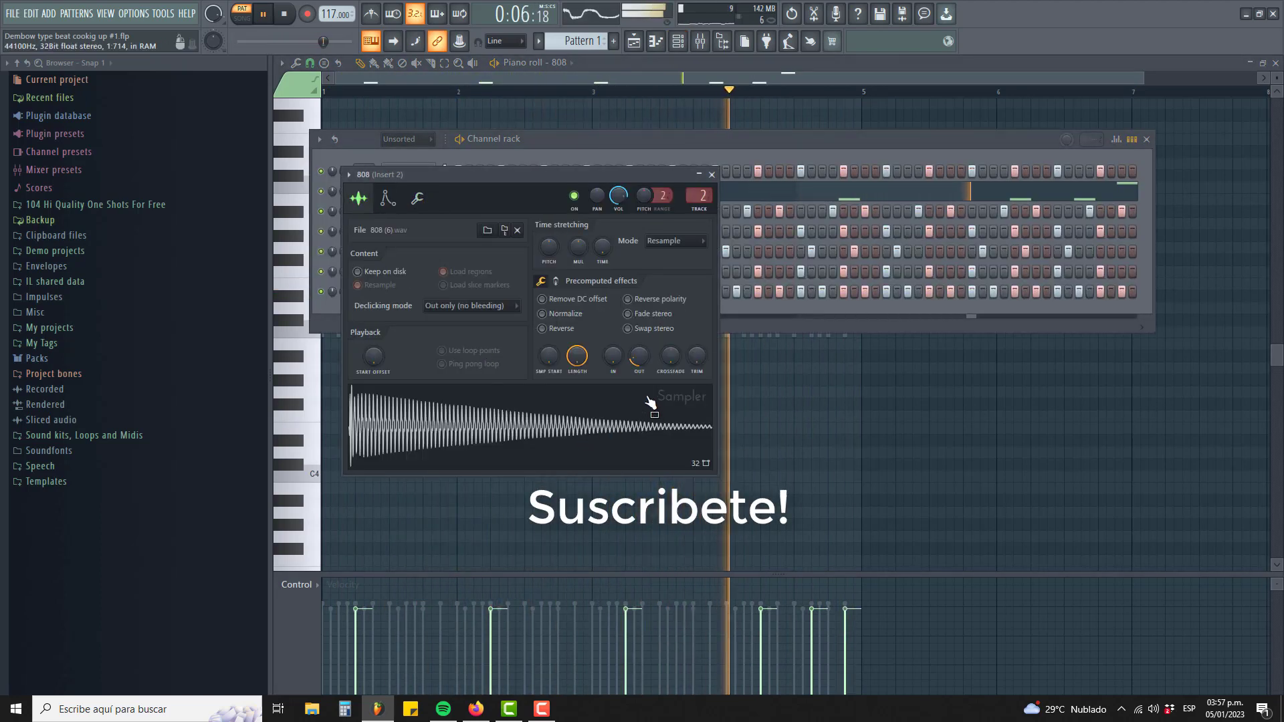
{"action": "left_click", "coordinate": [752, 147]}
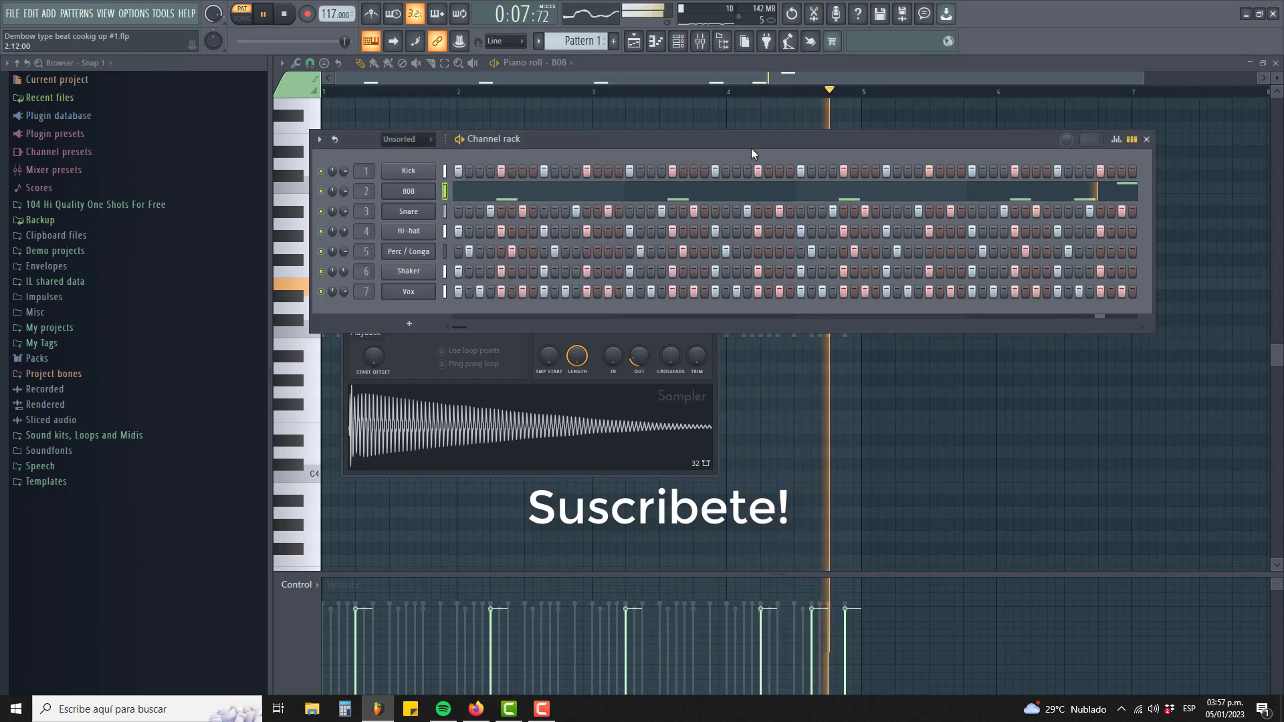
Step: Add a two-step A4 note at the start of each of the four bars in the 808 pattern
{"action": "left_click", "coordinate": [615, 196]}
{"action": "left_click", "coordinate": [615, 196]}
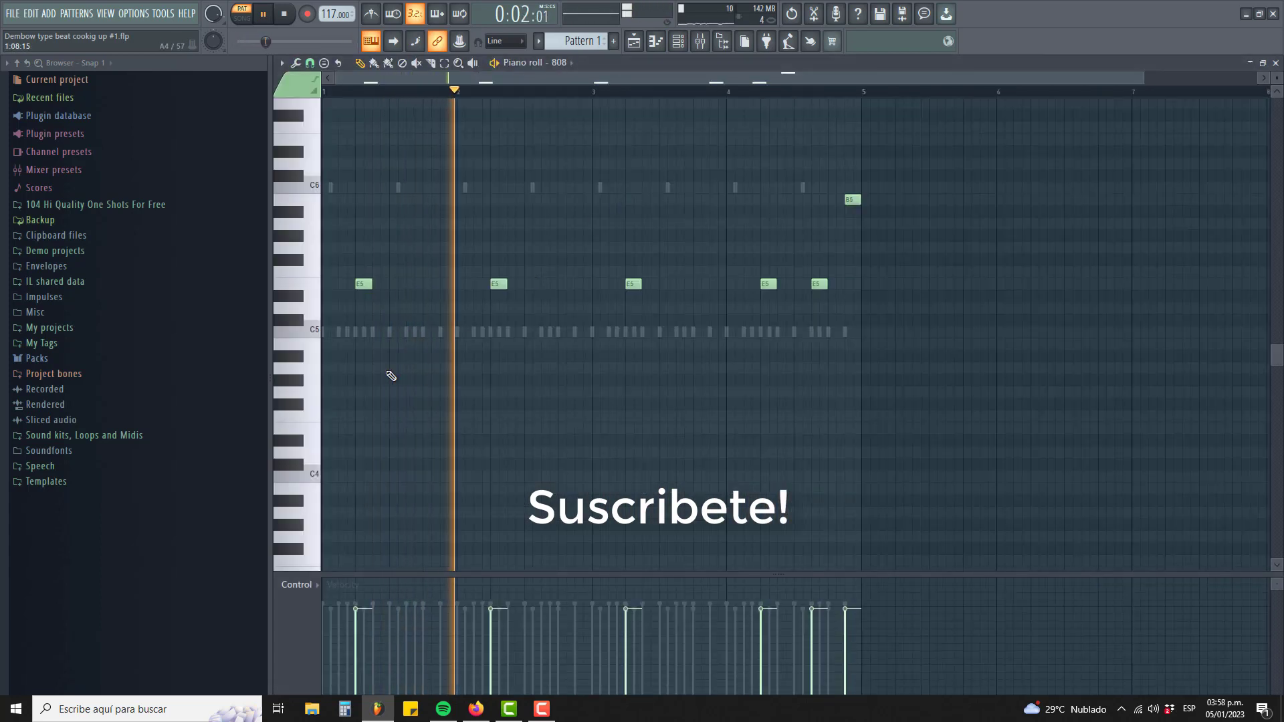
{"action": "left_click", "coordinate": [330, 368]}
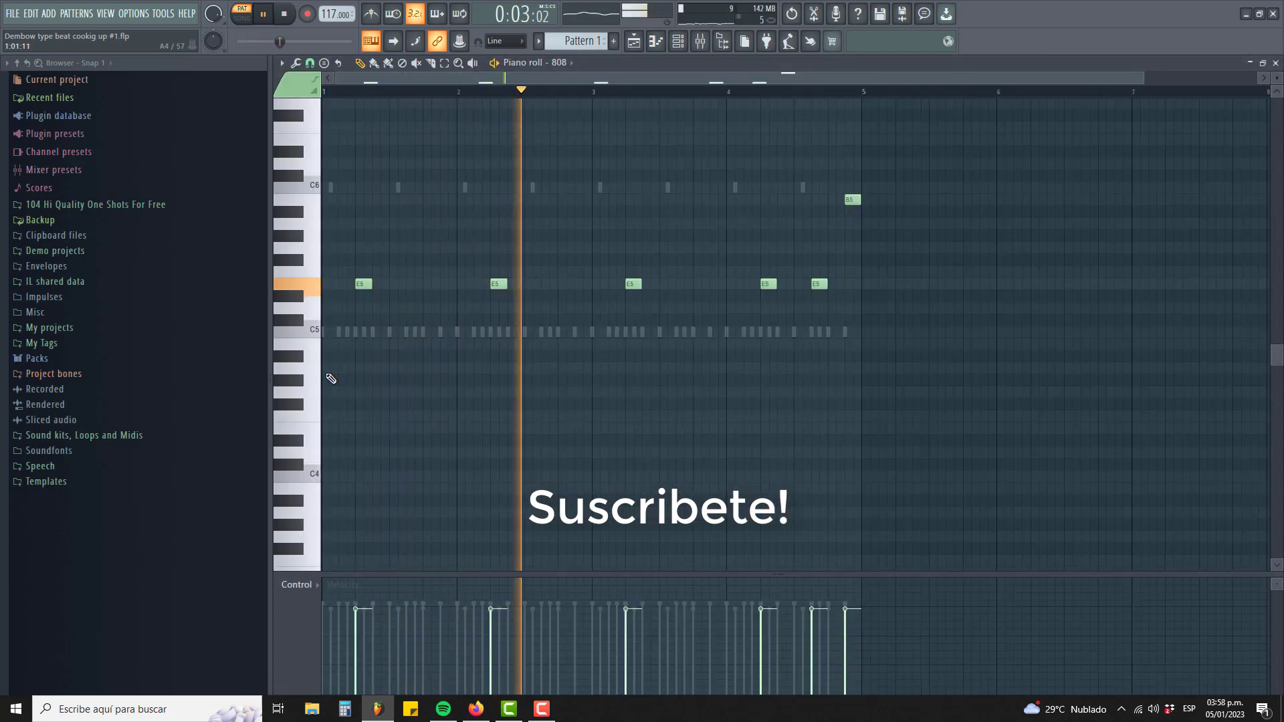
{"action": "left_click", "coordinate": [464, 369]}
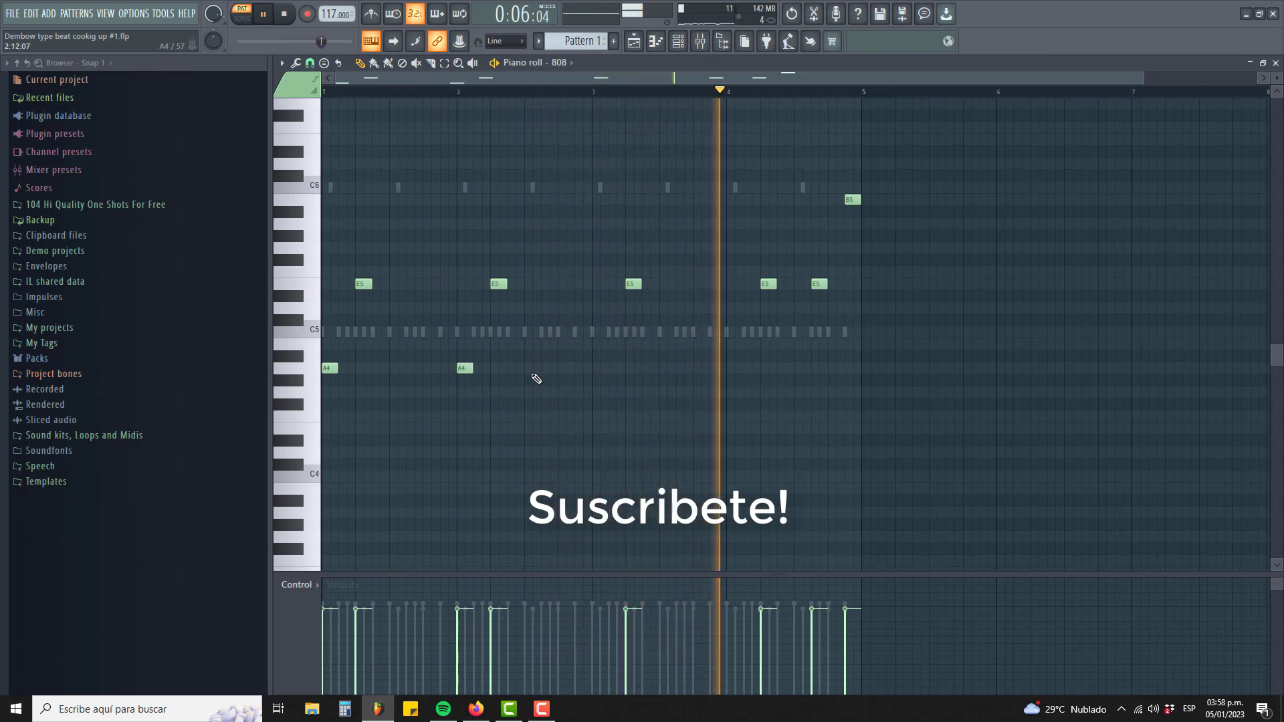
{"action": "right_click", "coordinate": [464, 369]}
{"action": "left_click", "coordinate": [463, 372]}
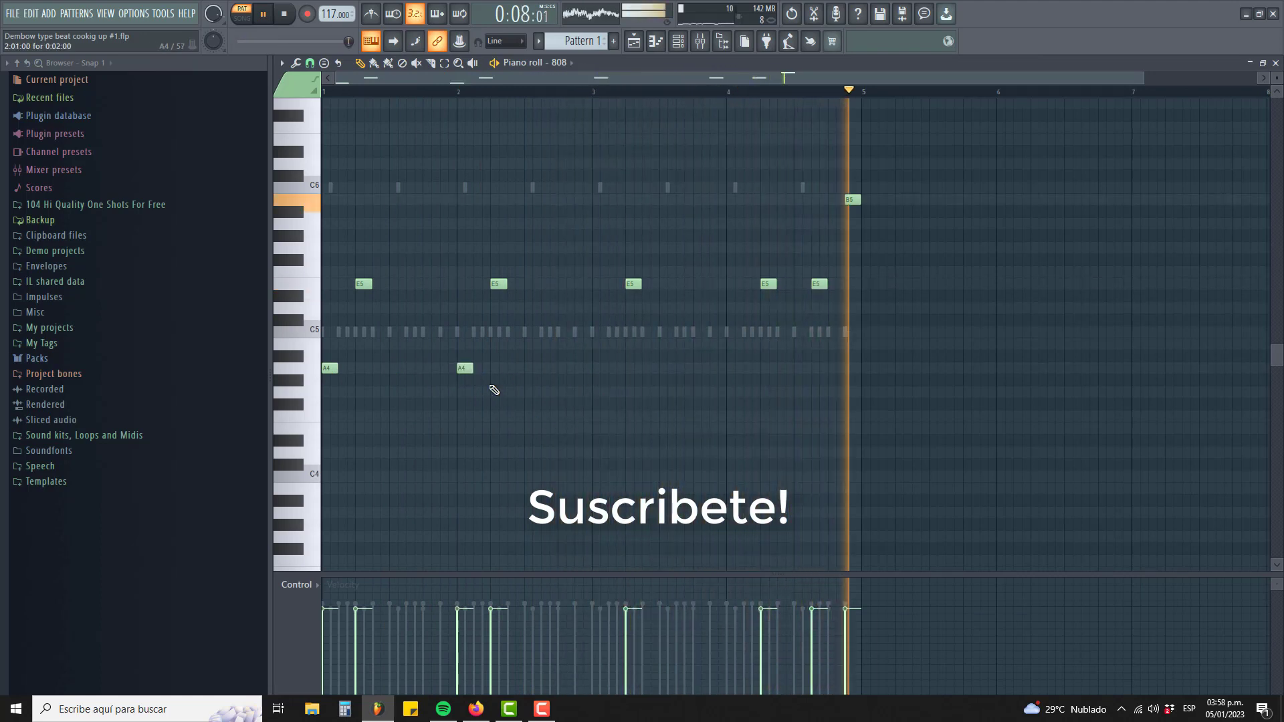
{"action": "left_click", "coordinate": [596, 370]}
{"action": "left_click", "coordinate": [731, 369]}
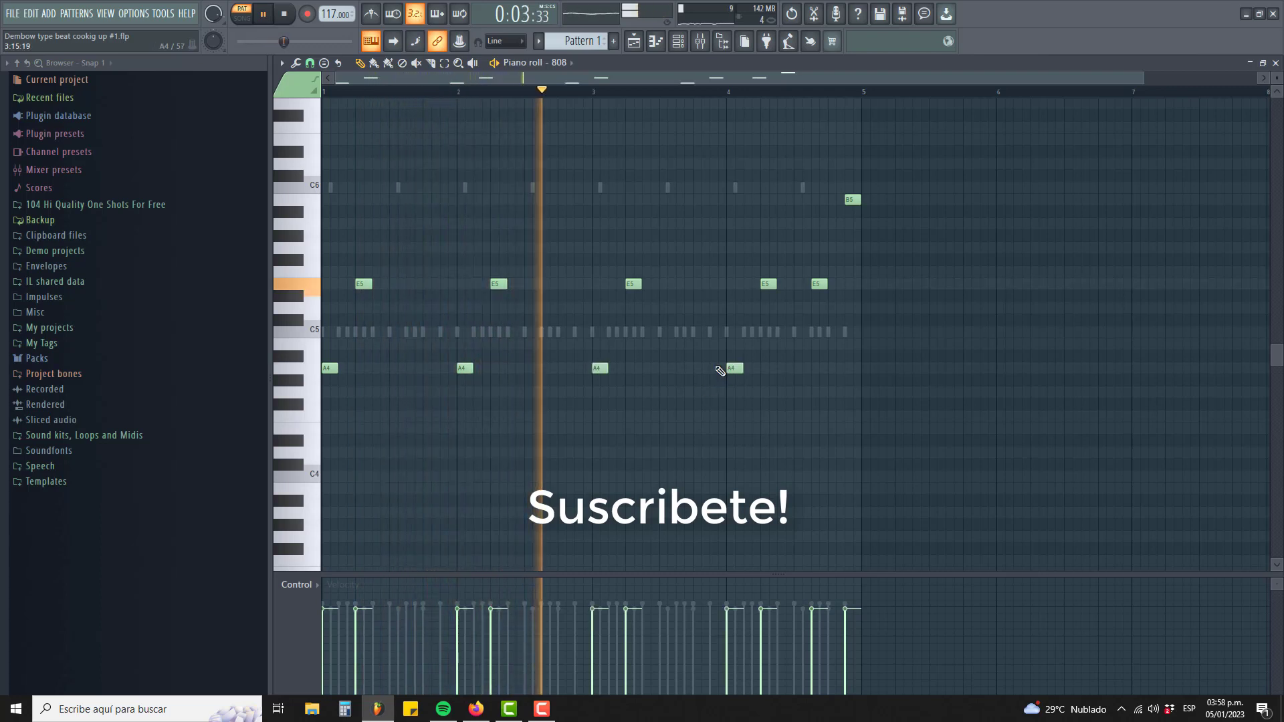
Step: Load Fruity parametric EQ 2 into the first slot of soloed Insert 4 and cut the lows with a band 1 high-pass reaching the mids
{"action": "left_click", "coordinate": [682, 42]}
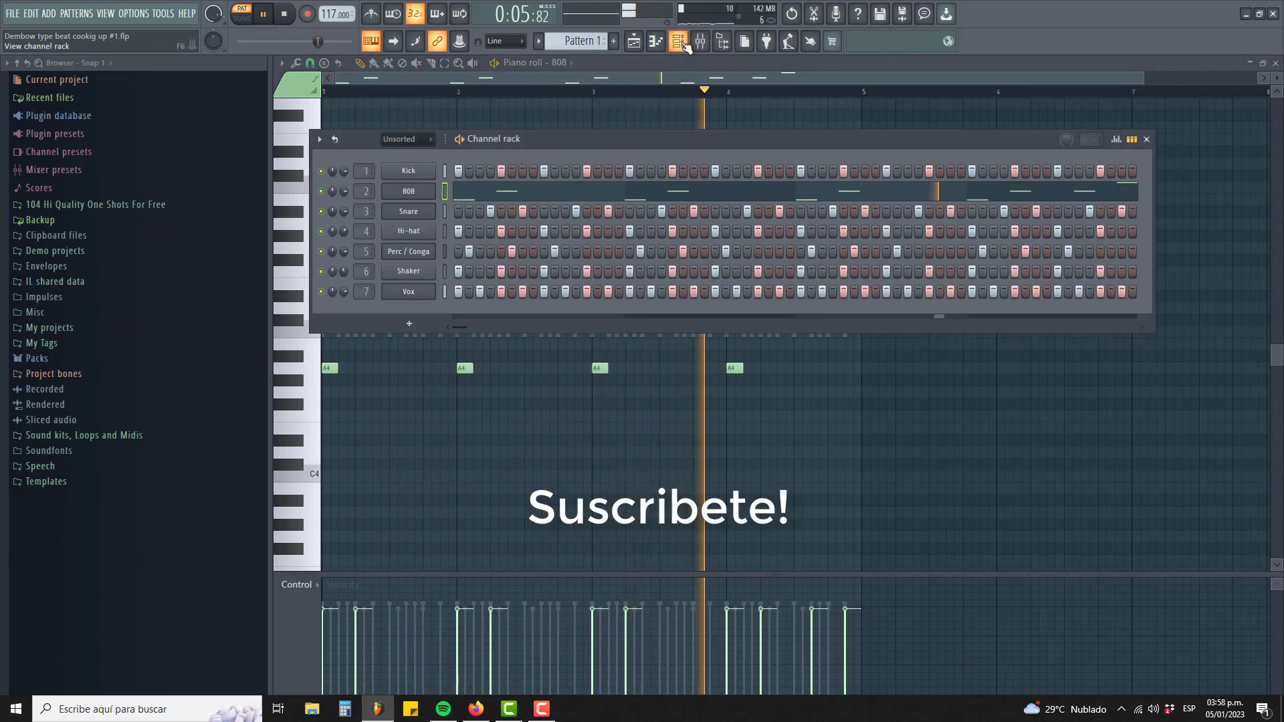
{"action": "left_click_drag", "start_coordinate": [649, 138], "coordinate": [669, 142]}
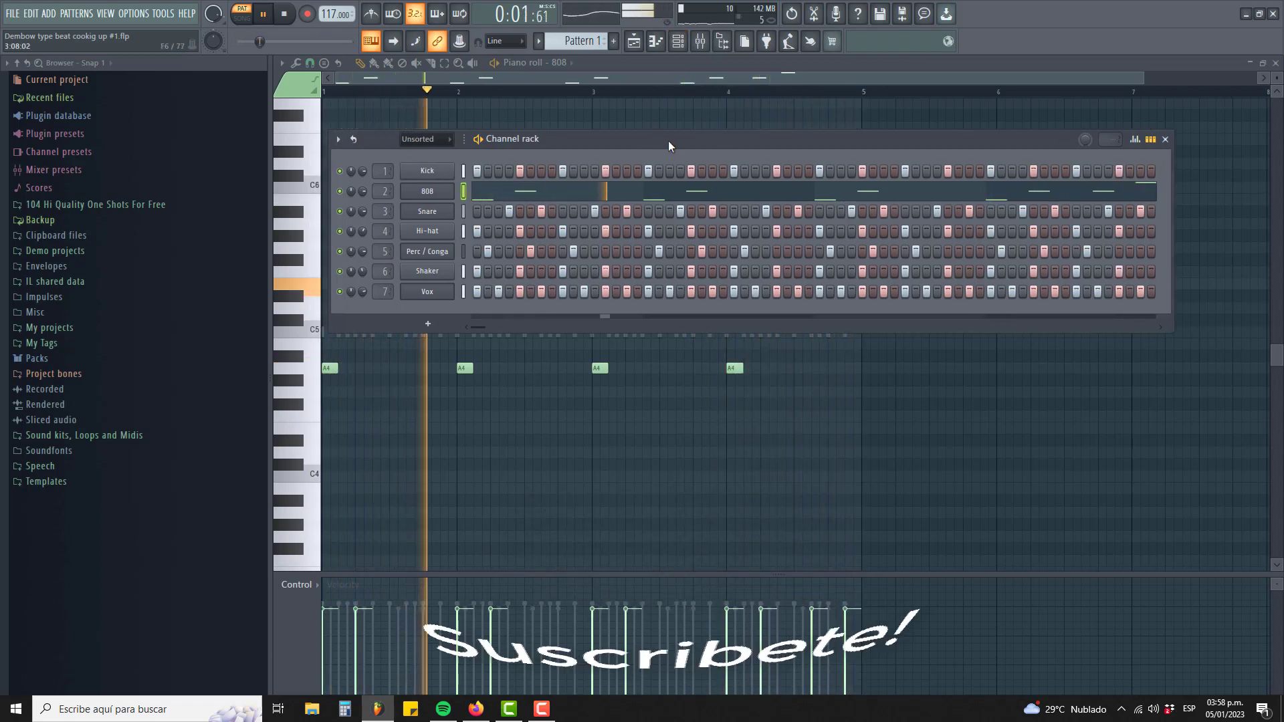
{"action": "left_click", "coordinate": [704, 43]}
{"action": "left_click", "coordinate": [593, 309]}
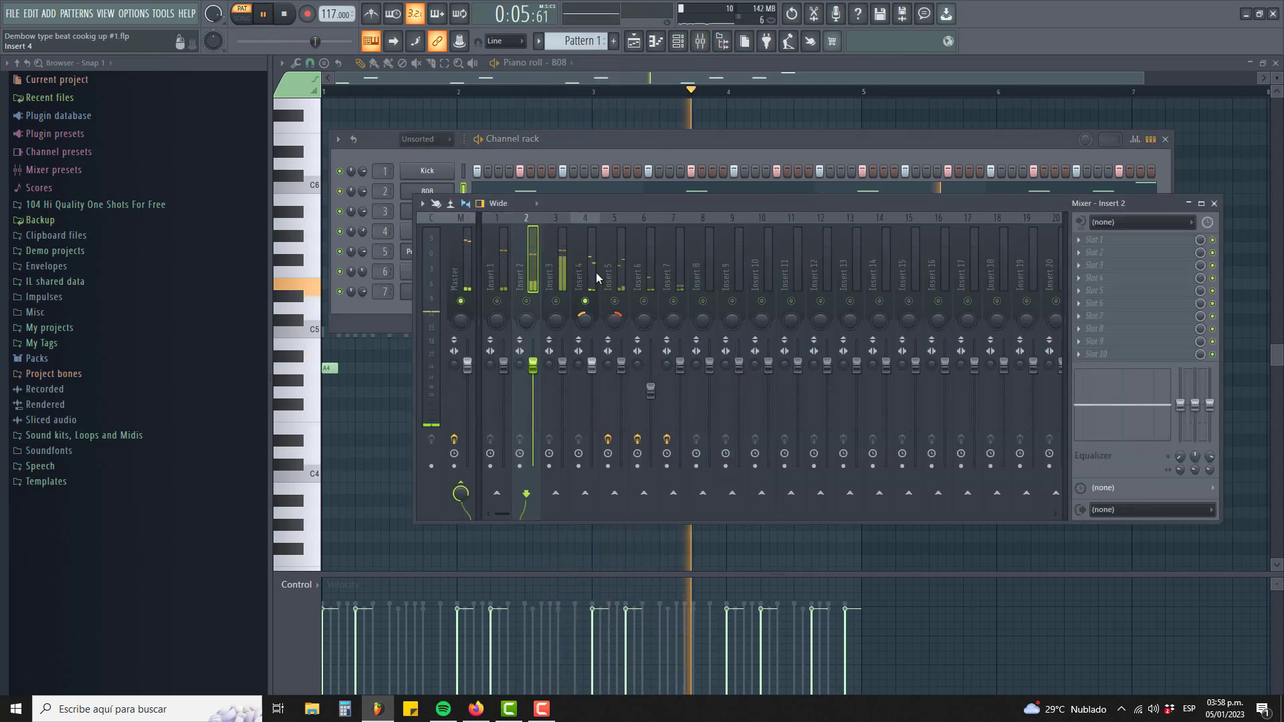
{"action": "key", "text": "space"}
{"action": "left_click", "coordinate": [1082, 245]}
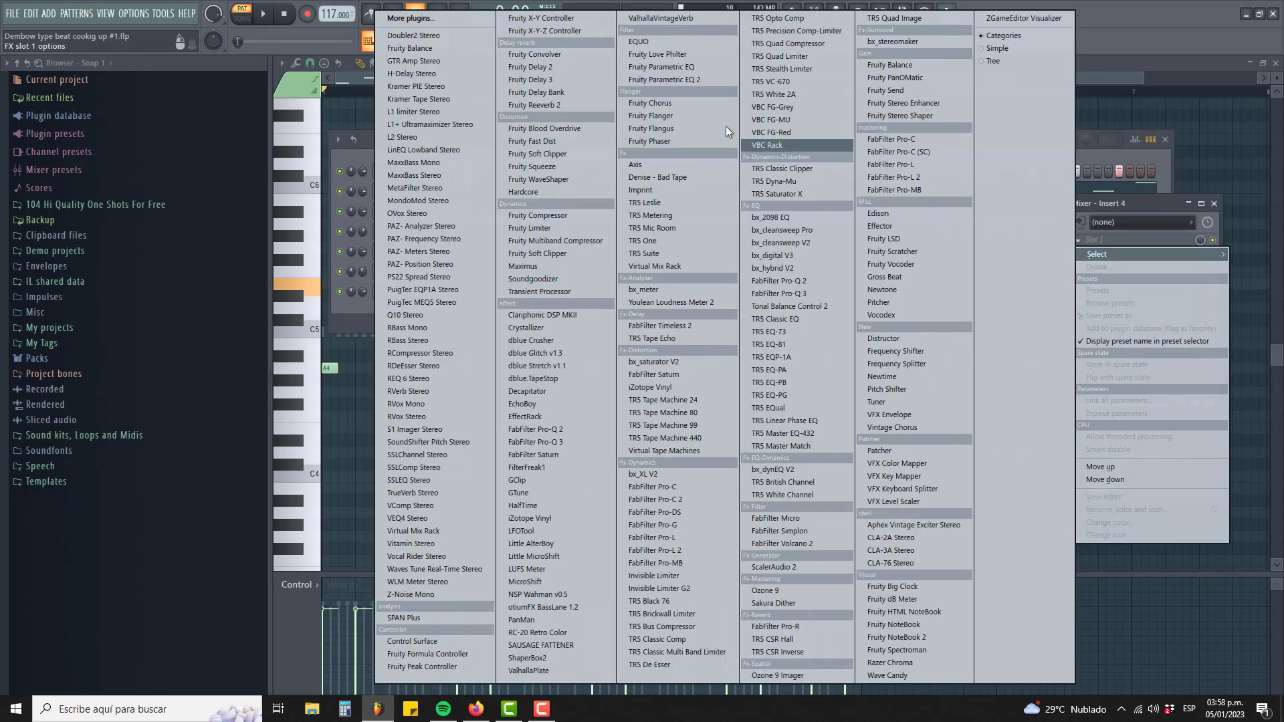
{"action": "left_click", "coordinate": [676, 80]}
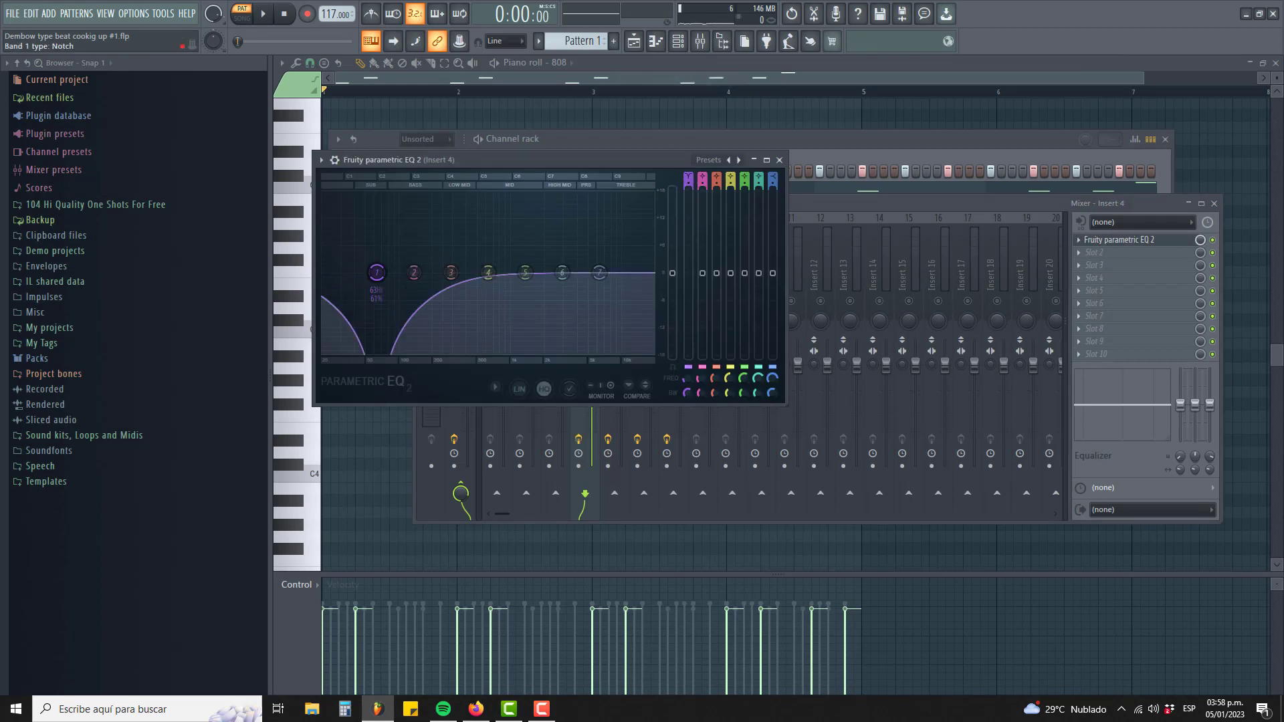
{"action": "key", "text": "space"}
{"action": "left_click_drag", "start_coordinate": [376, 272], "coordinate": [479, 277]}
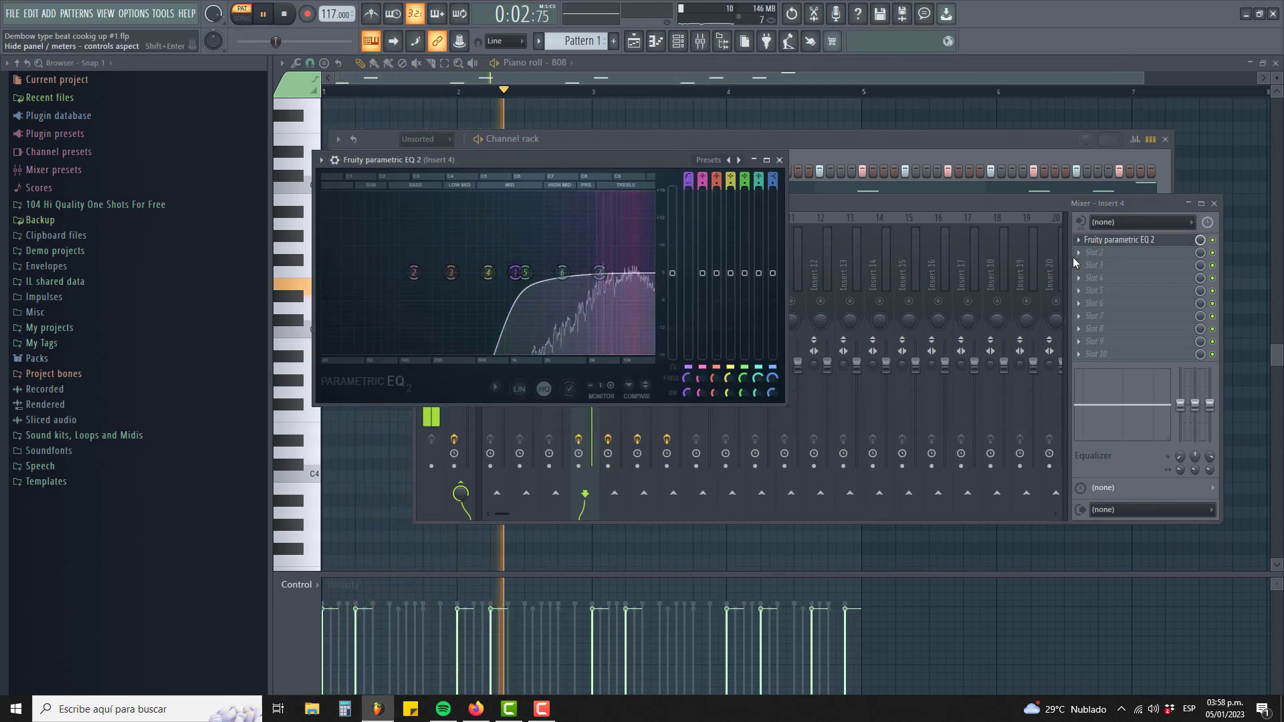
Step: Add Fruity Reeverb 2 to Insert 4's second slot at about 7% mix
{"action": "key", "text": "space"}
{"action": "left_click", "coordinate": [1080, 254]}
{"action": "mouse_move", "coordinate": [1097, 267]}
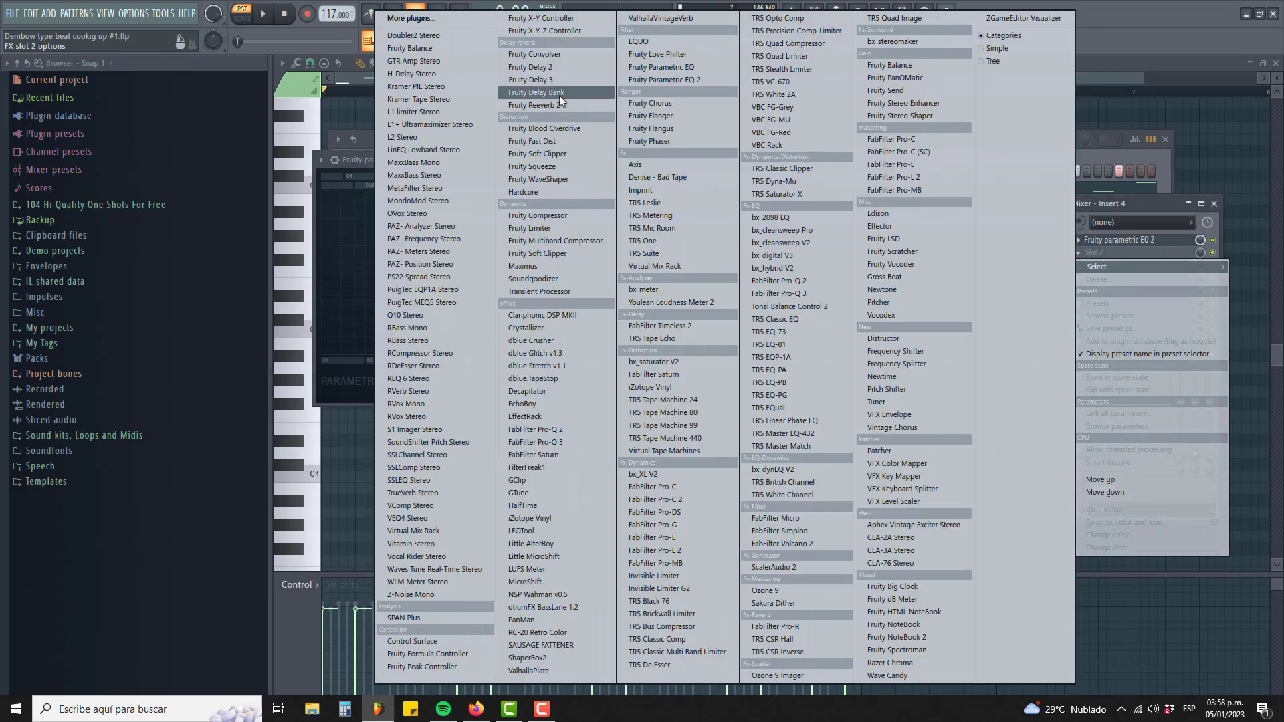
{"action": "left_click", "coordinate": [560, 100]}
{"action": "key", "text": "space"}
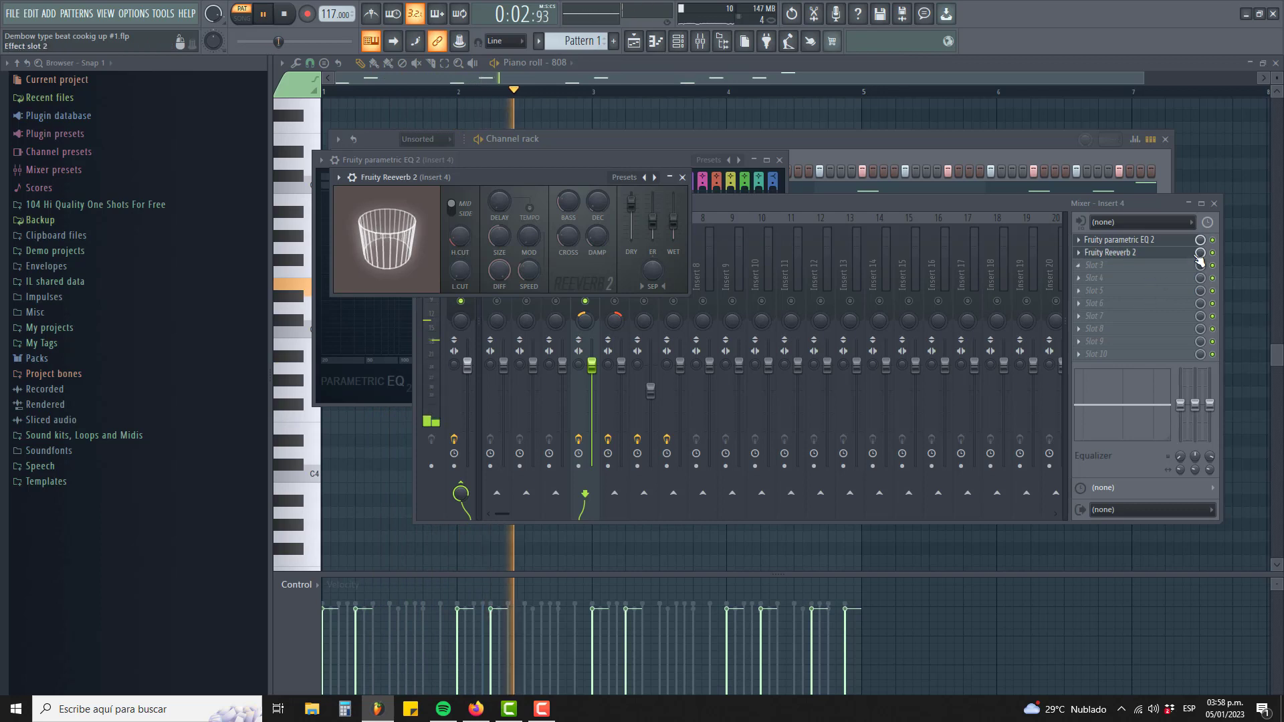
{"action": "left_click_drag", "start_coordinate": [1199, 257], "coordinate": [1199, 287]}
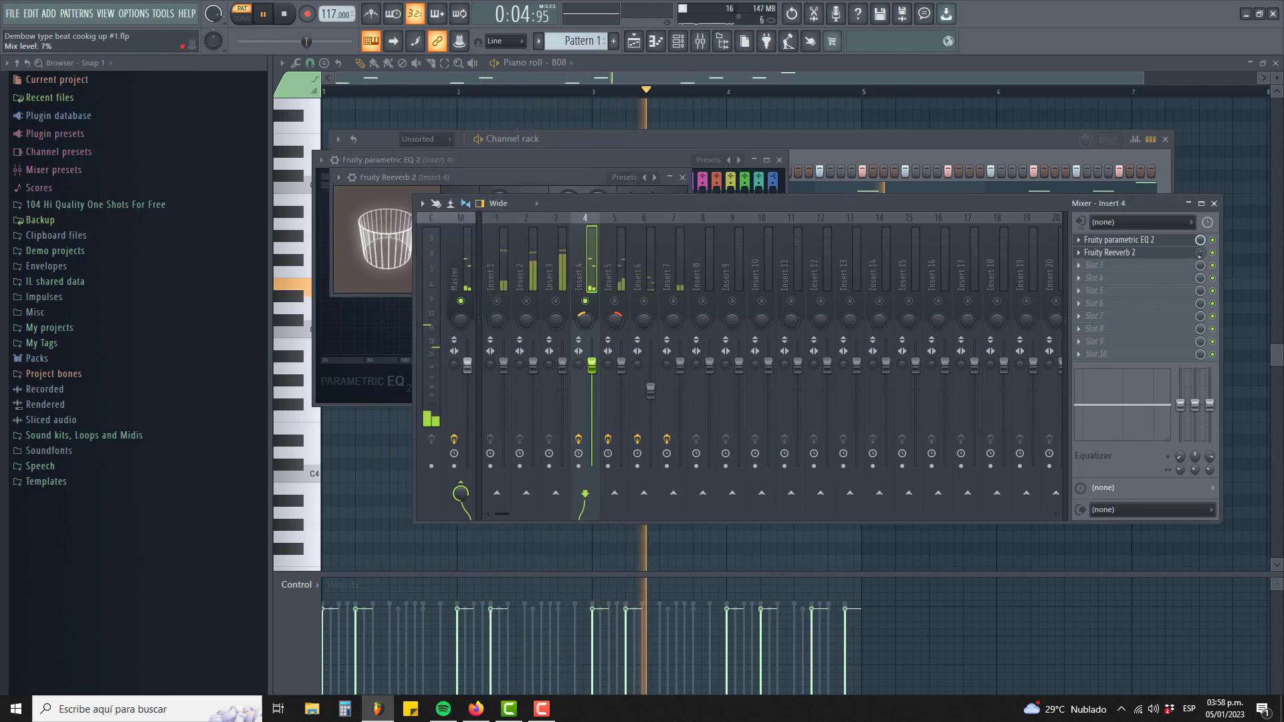
Step: Add Fruity Reeverb 2 to Insert 5's second slot
{"action": "left_click", "coordinate": [610, 275]}
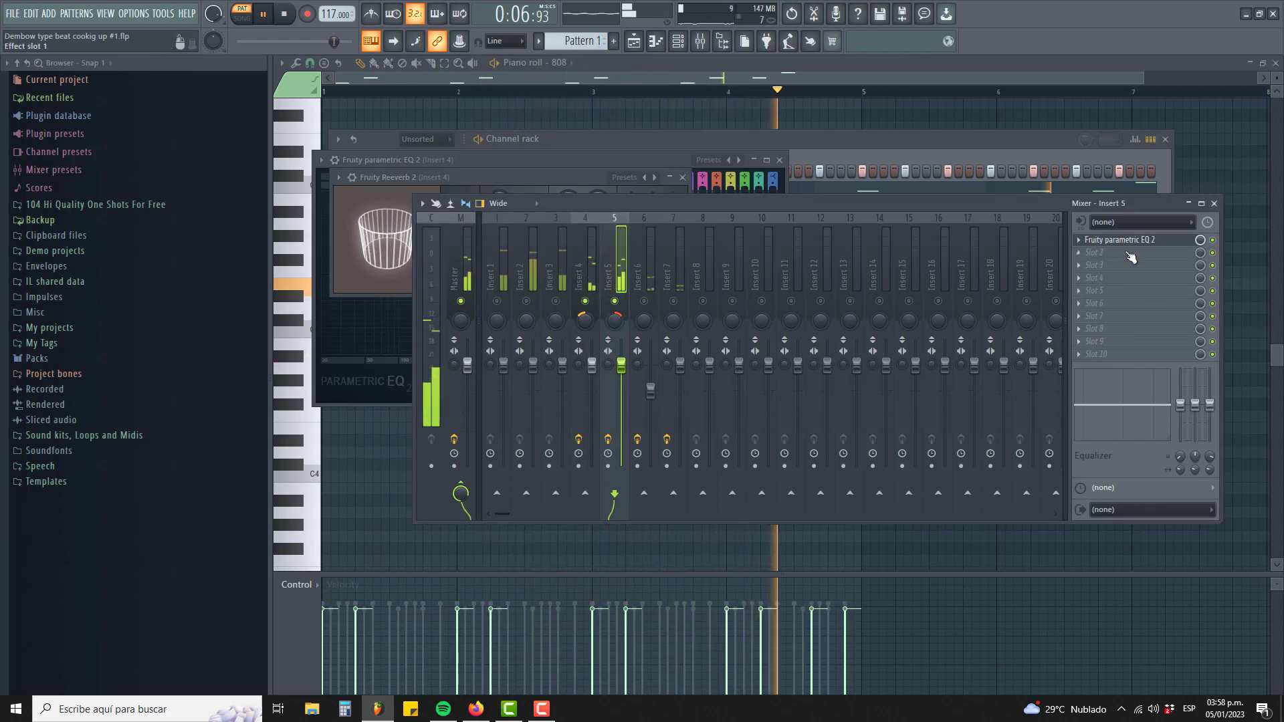
{"action": "left_click", "coordinate": [1078, 253]}
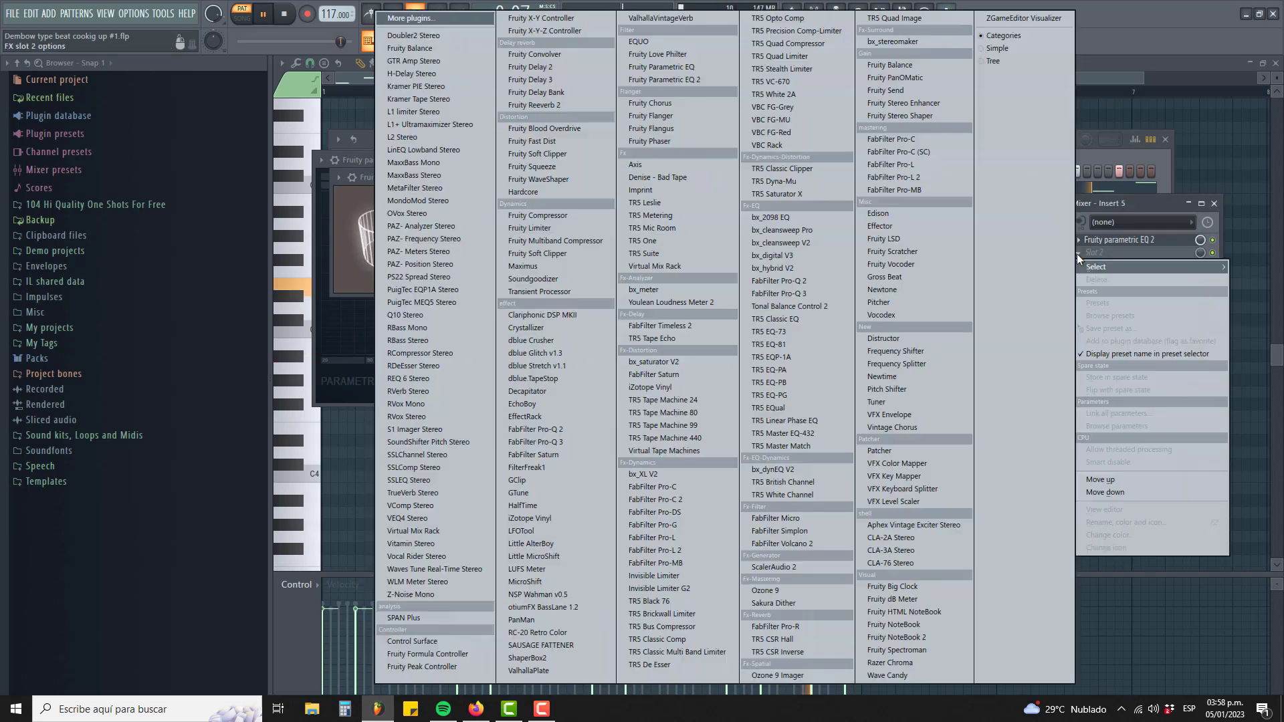
{"action": "left_click", "coordinate": [553, 102]}
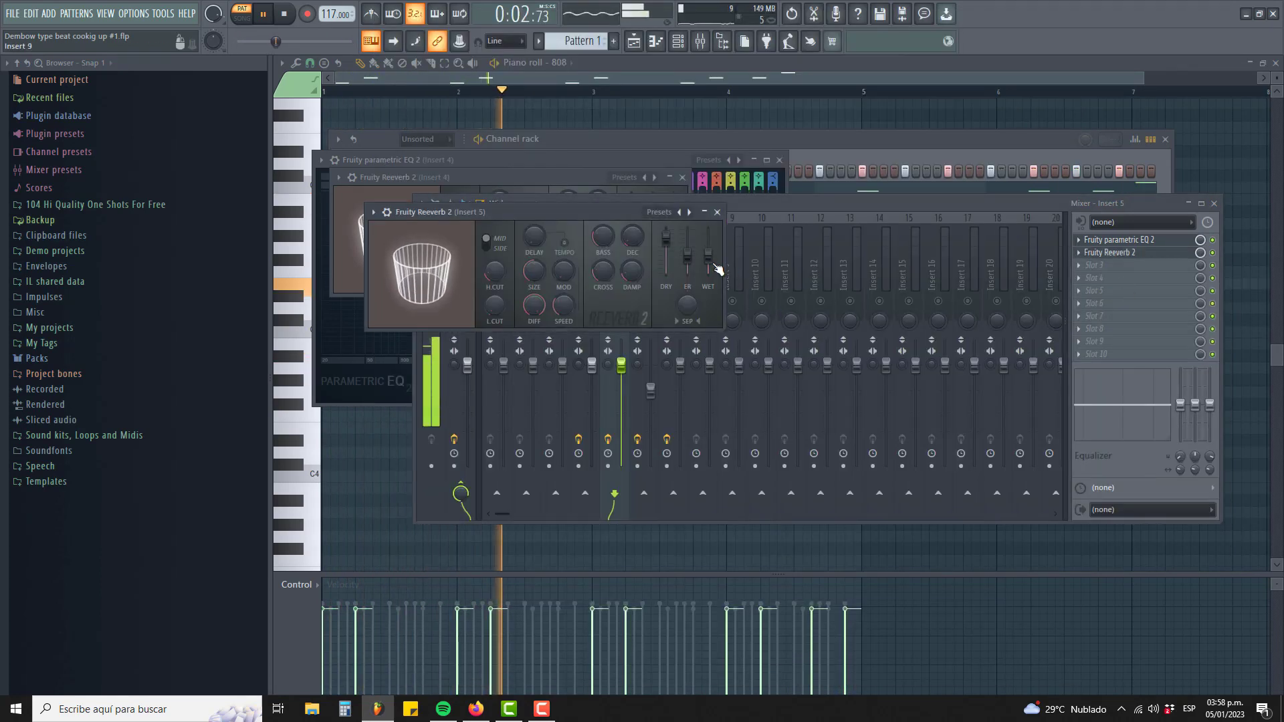
Step: Lower the wet level of Insert 5's Fruity Reeverb 2 to 9% and check the effect chains on Insert 6 and Insert 7
{"action": "left_click_drag", "start_coordinate": [709, 253], "coordinate": [709, 269]}
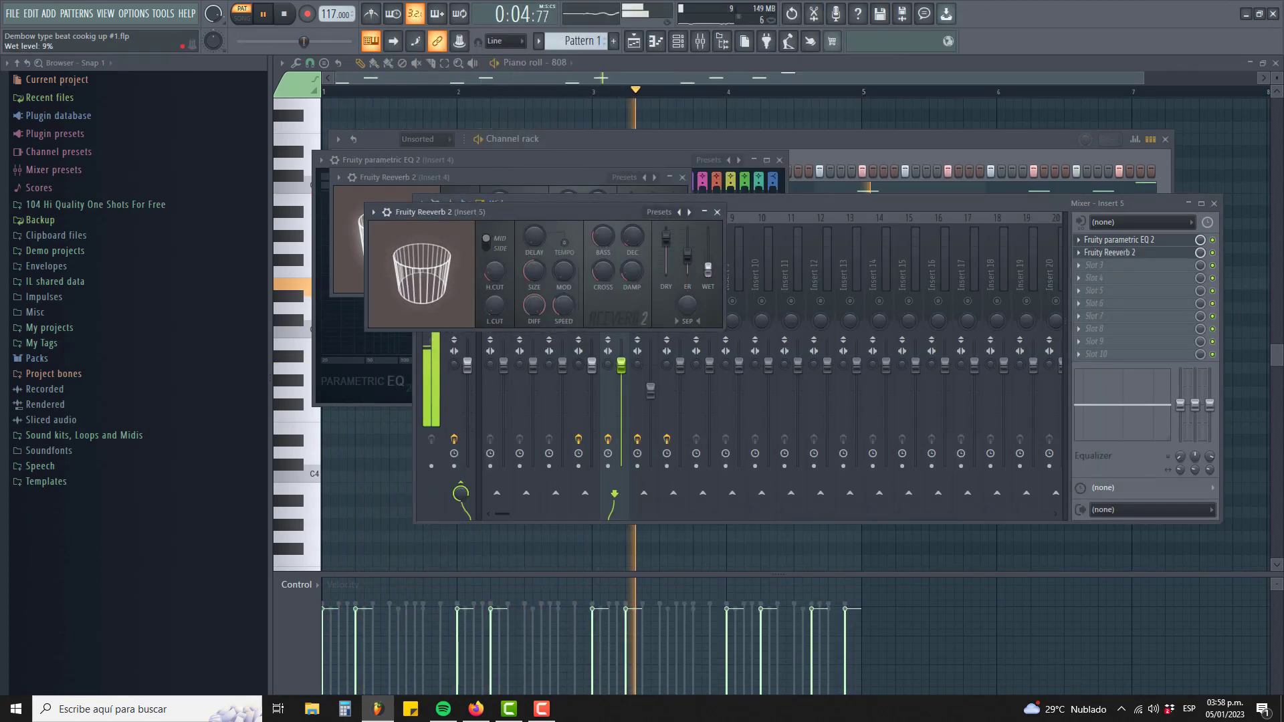
{"action": "left_click", "coordinate": [749, 212]}
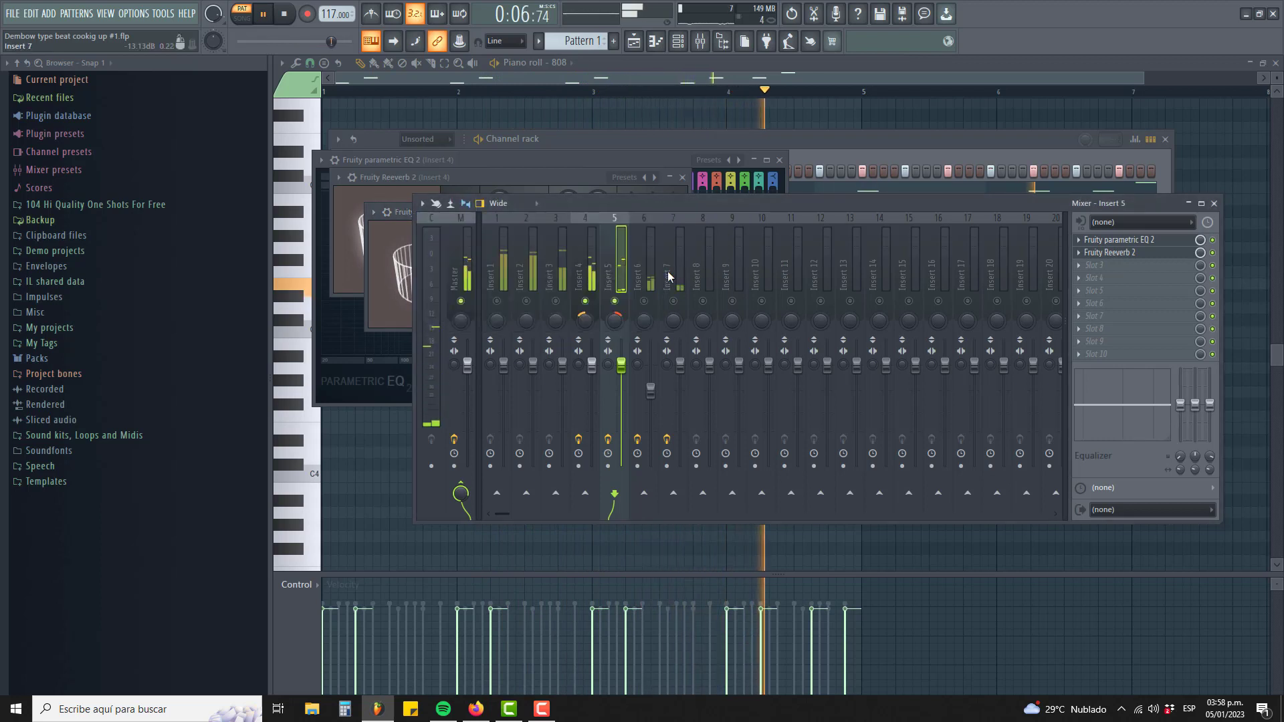
{"action": "left_click", "coordinate": [648, 280]}
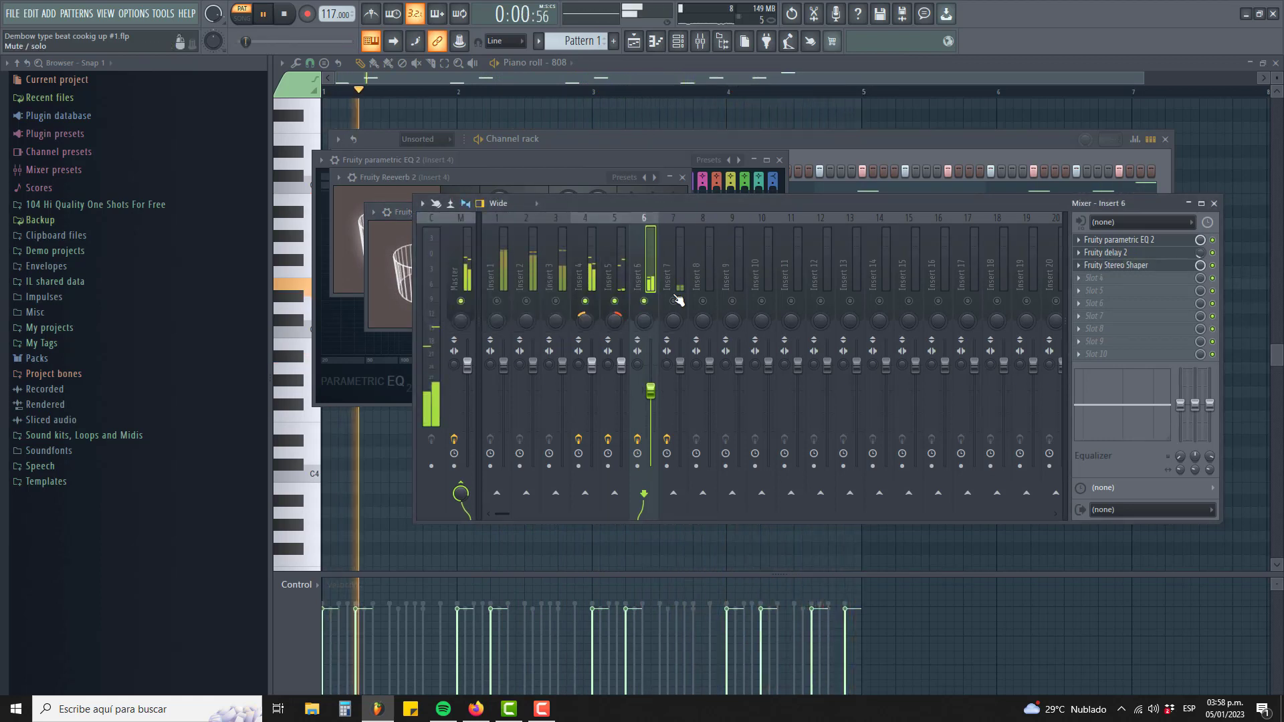
{"action": "left_click", "coordinate": [673, 284]}
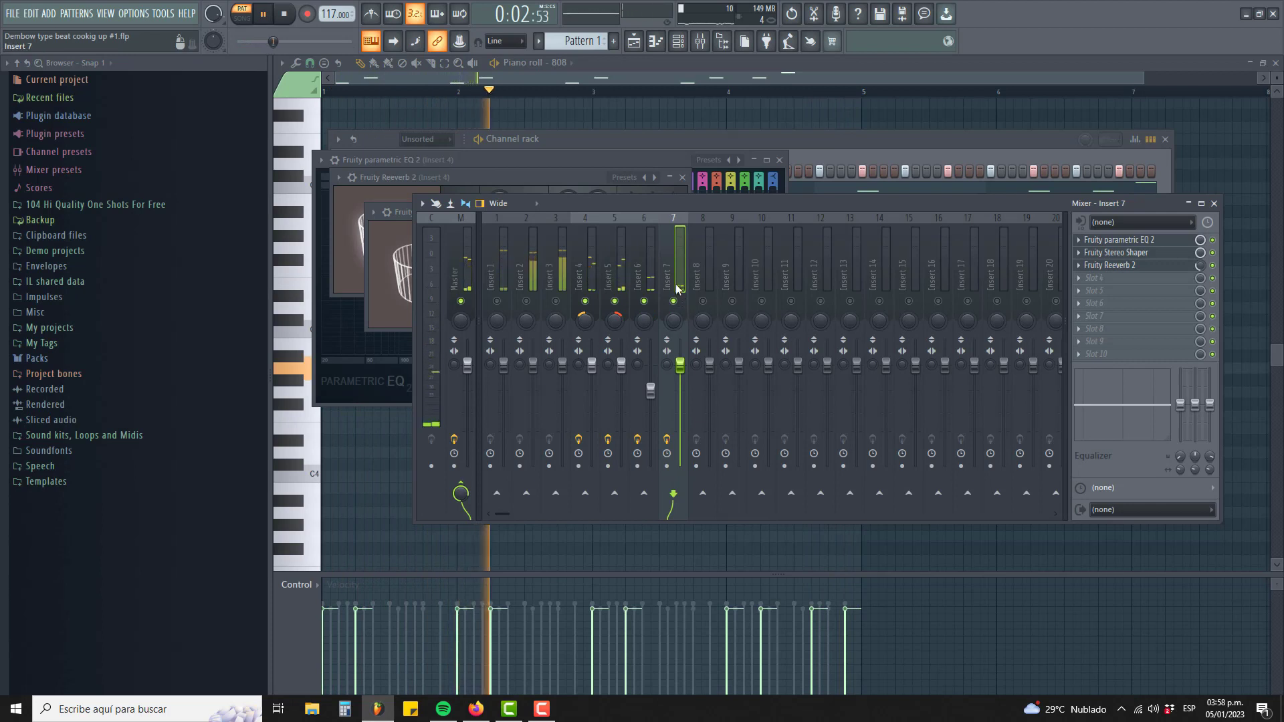
Step: Examine the sampler and miscellaneous settings of the Snare, Hi-hat and Perc / Conga channels
{"action": "left_click", "coordinate": [828, 142]}
{"action": "left_click", "coordinate": [428, 211]}
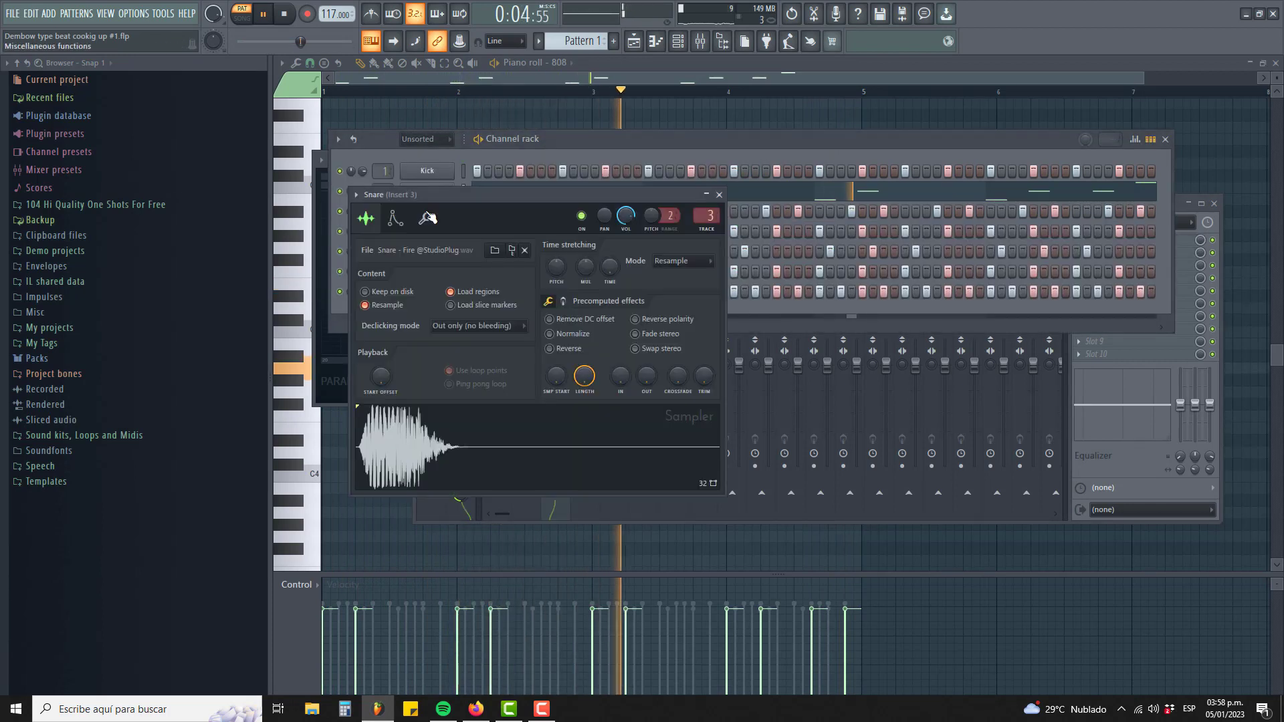
{"action": "left_click", "coordinate": [428, 231]}
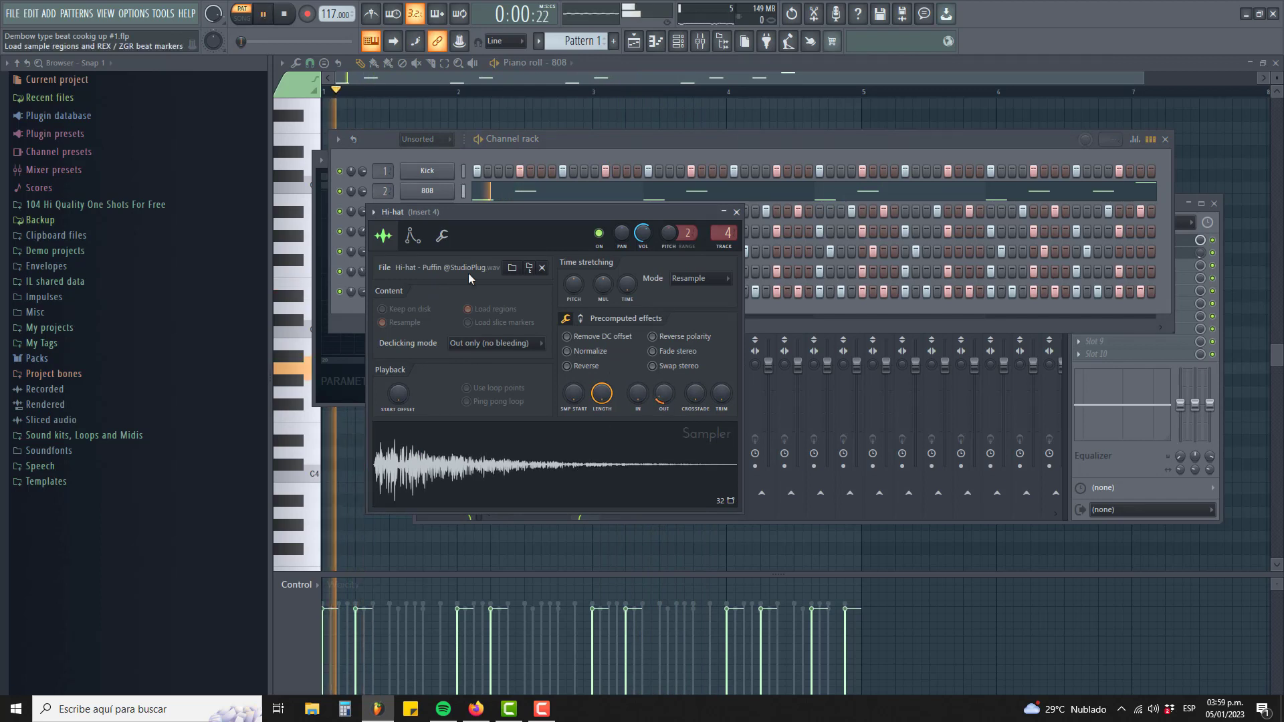
{"action": "left_click", "coordinate": [444, 236]}
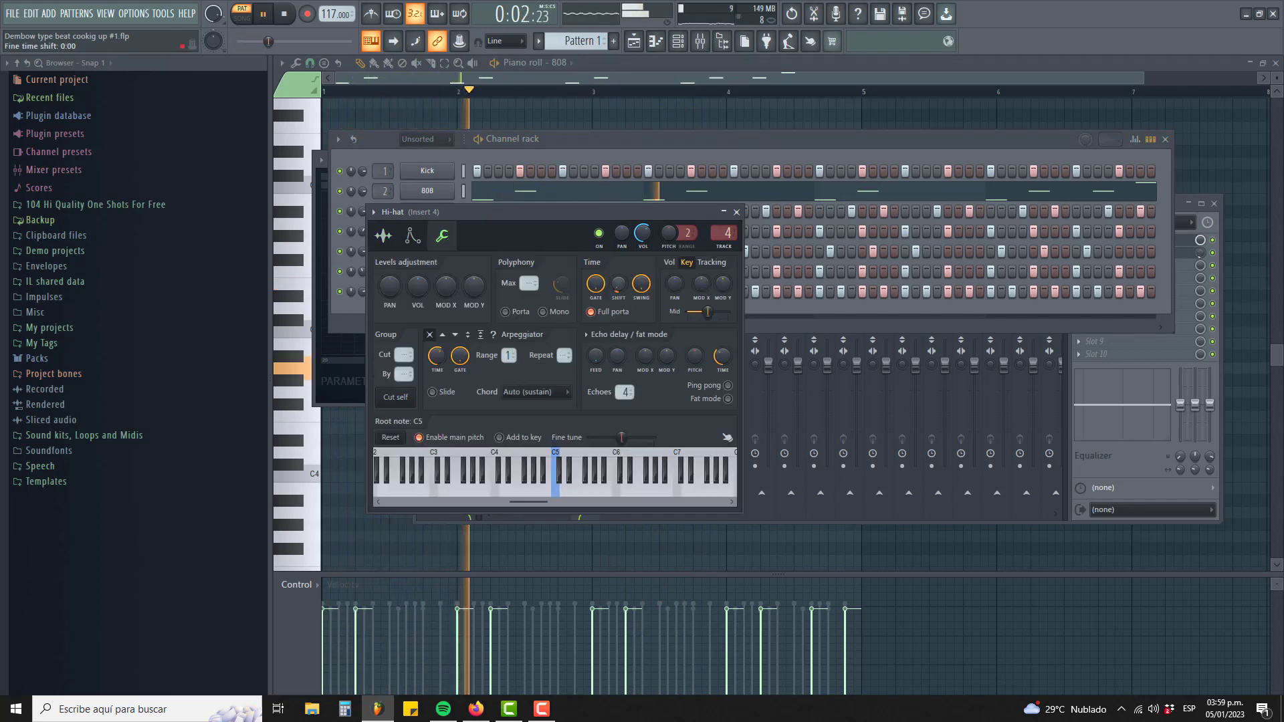
{"action": "left_click", "coordinate": [627, 146]}
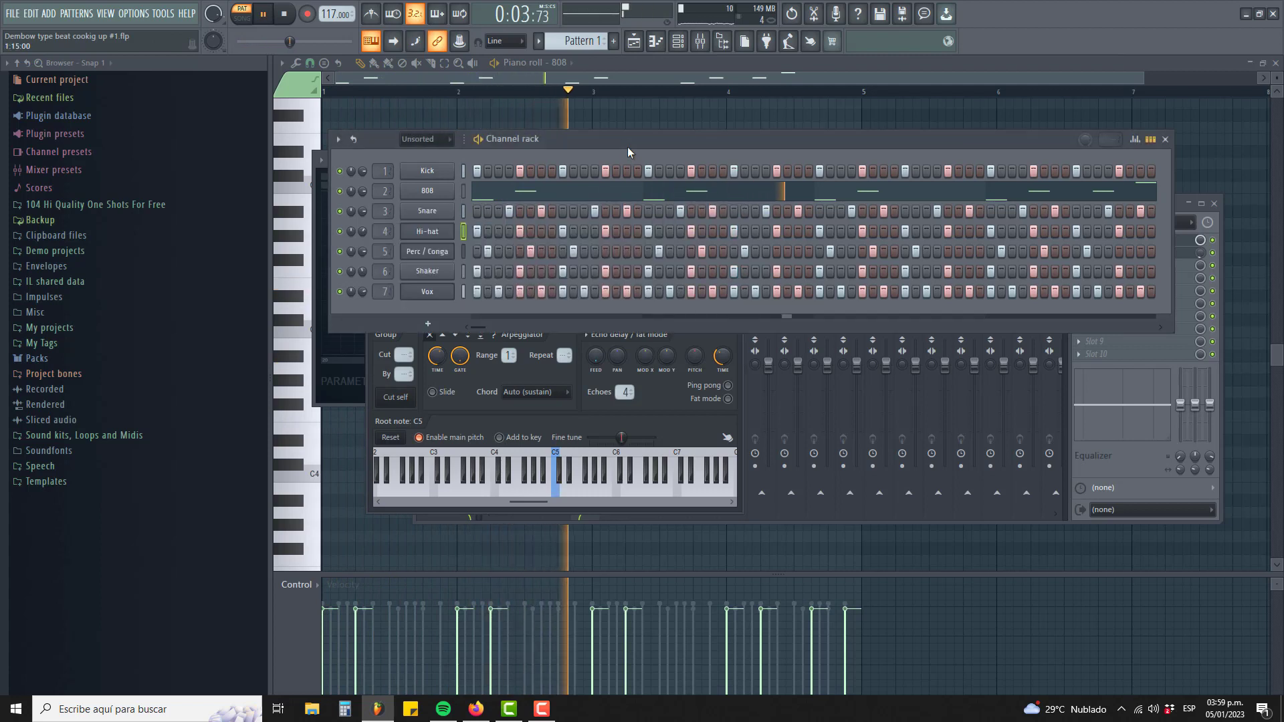
{"action": "left_click", "coordinate": [428, 252]}
{"action": "left_click", "coordinate": [385, 236]}
{"action": "key", "text": "space"}
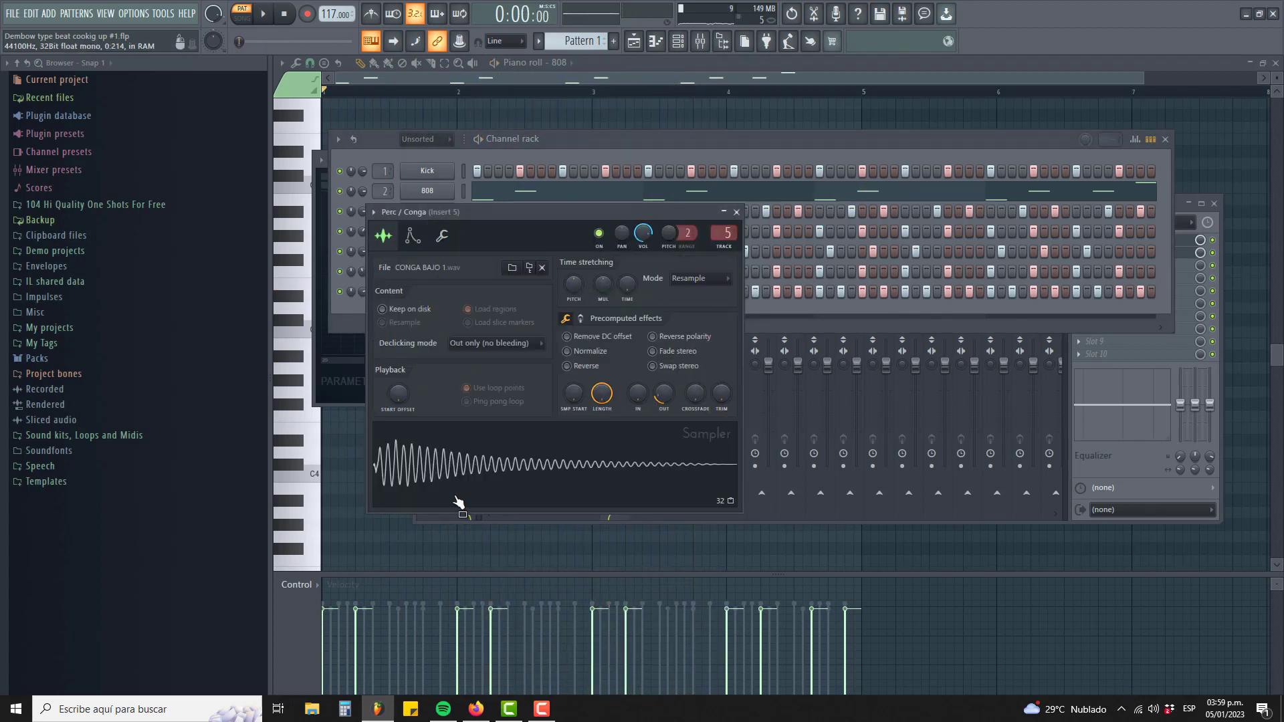
{"action": "left_click", "coordinate": [442, 236]}
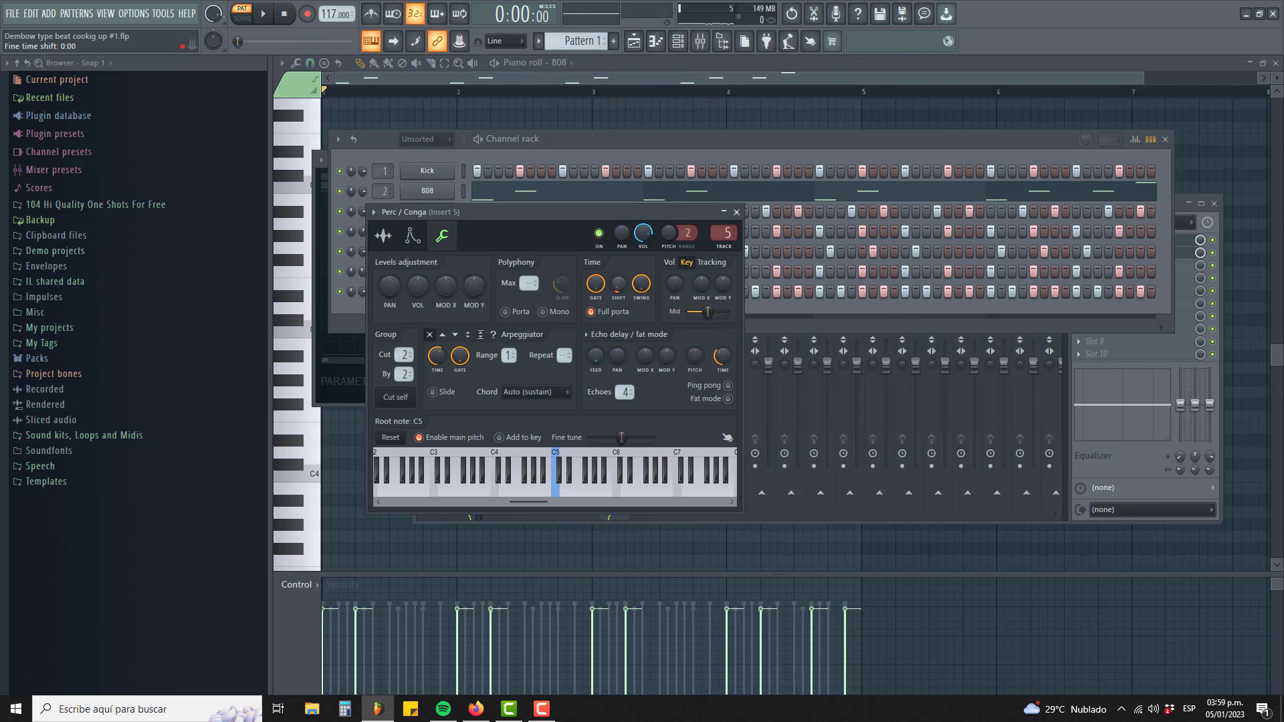
{"action": "left_click", "coordinate": [584, 139]}
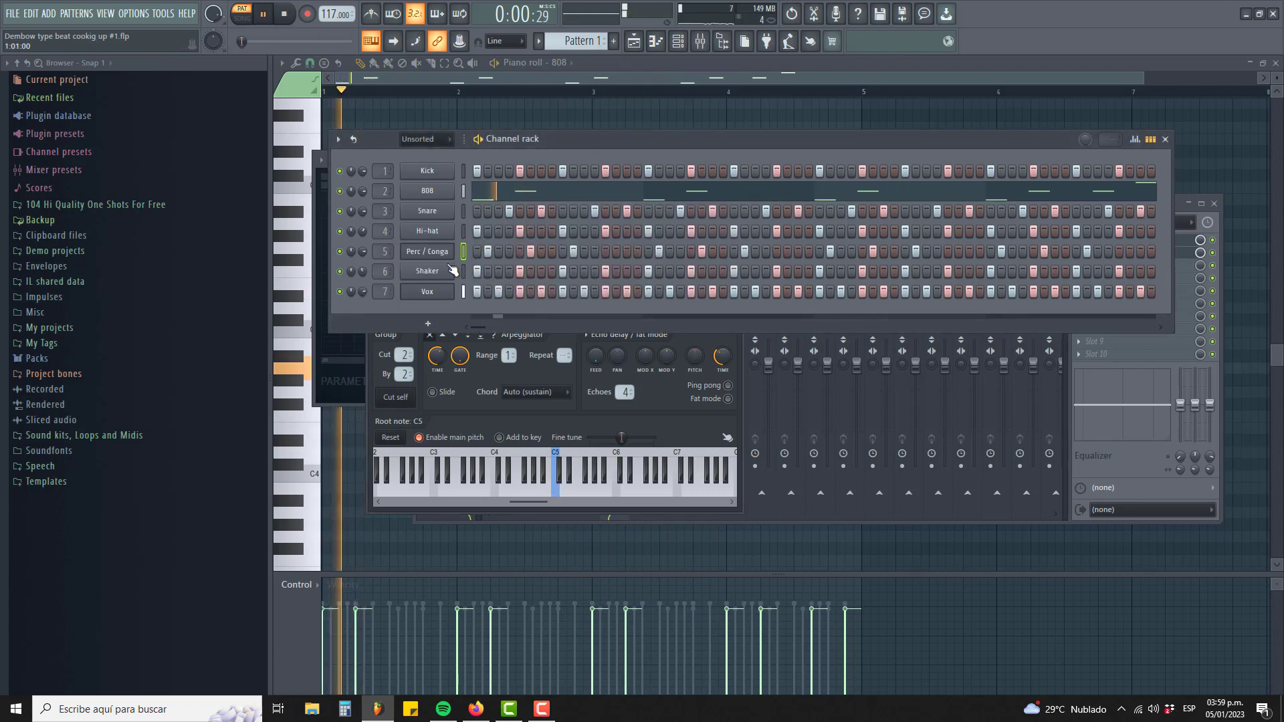
Step: Examine the sampler settings of the Shaker and Vox channels, including the Vox channel's miscellaneous functions
{"action": "key", "text": "space"}
{"action": "left_click", "coordinate": [432, 271]}
{"action": "left_click", "coordinate": [602, 141]}
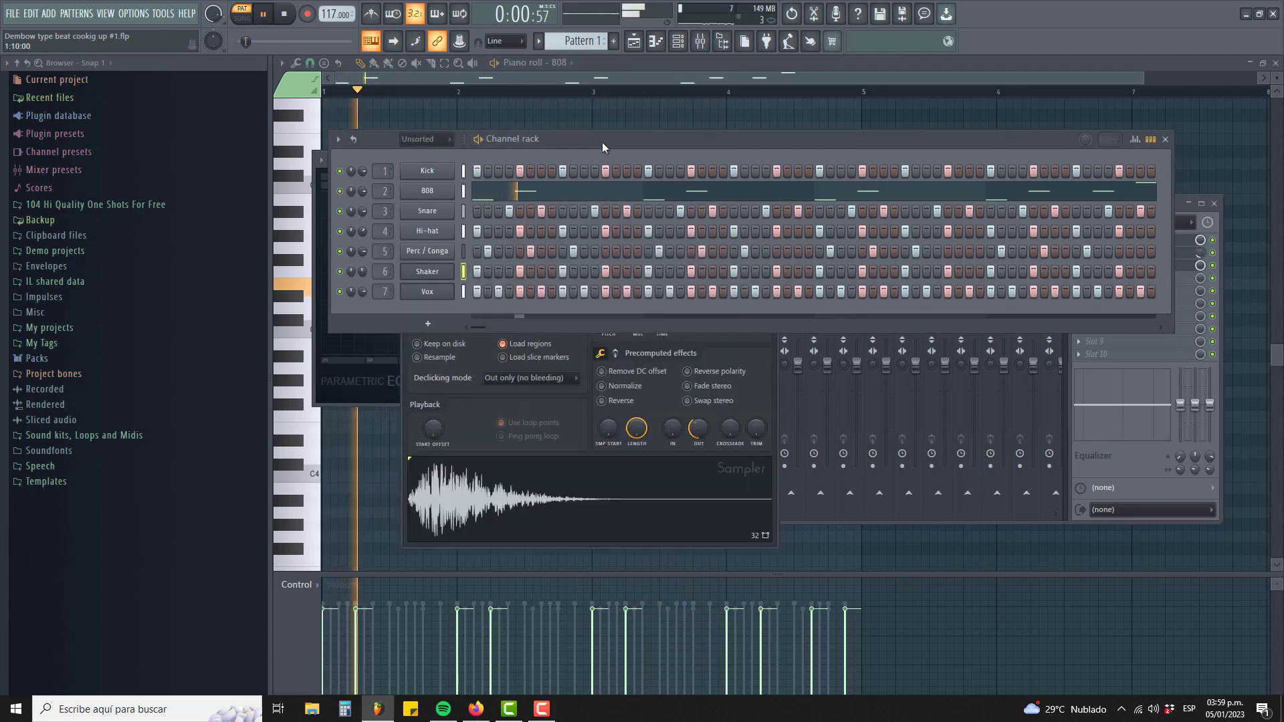
{"action": "left_click", "coordinate": [427, 292]}
{"action": "left_click", "coordinate": [563, 296]}
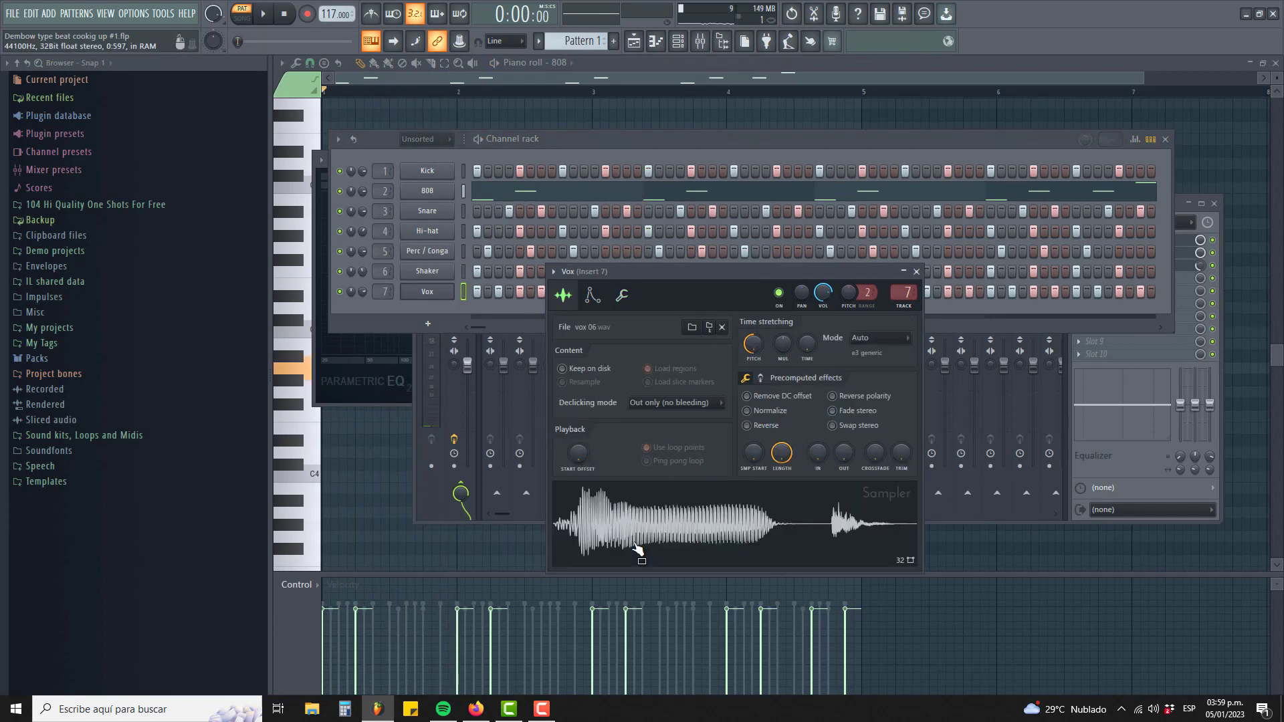
{"action": "key", "text": "space"}
{"action": "left_click", "coordinate": [621, 297]}
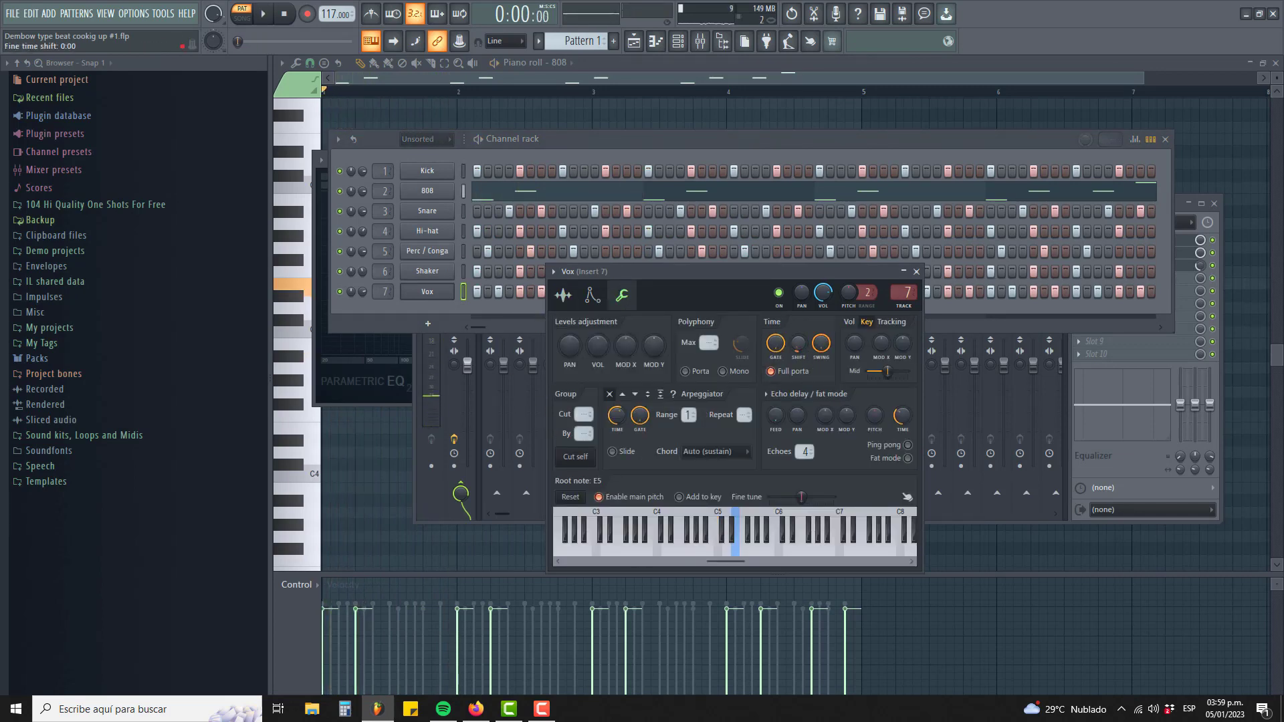
{"action": "left_click", "coordinate": [765, 136]}
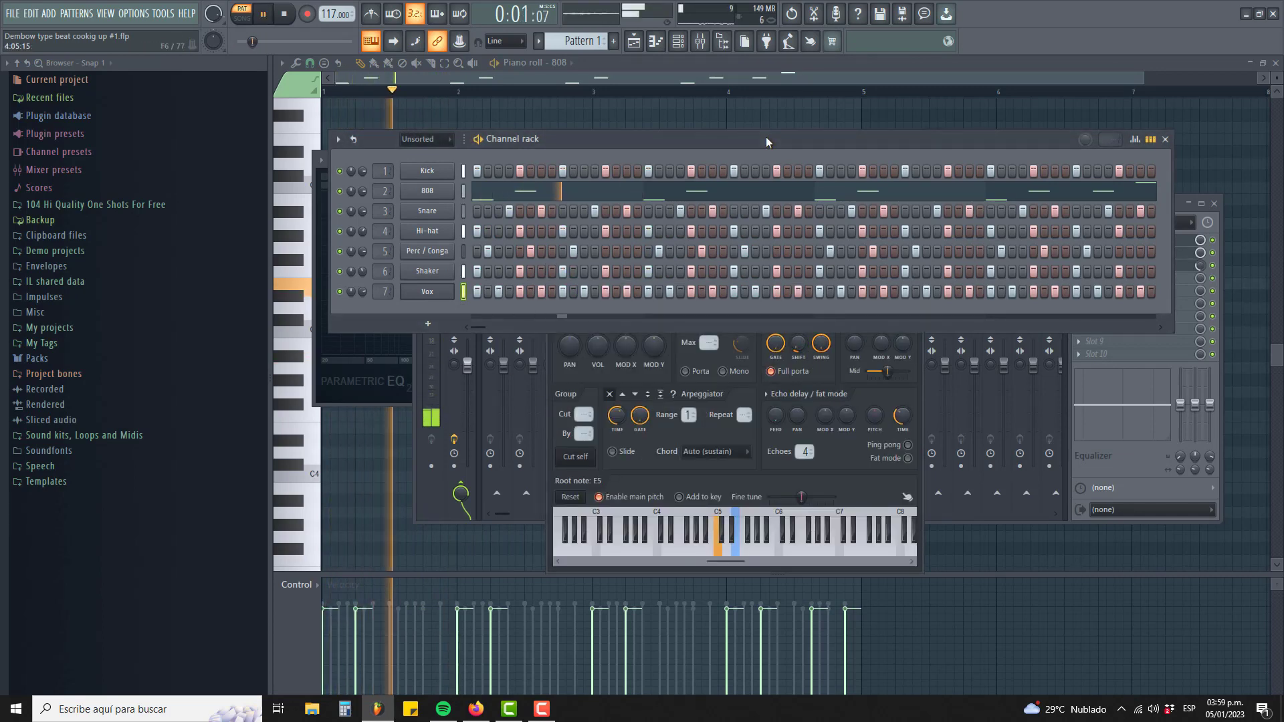
Step: Unmute all mixer tracks during playback and lower Insert 2's volume to slightly below 87%
{"action": "left_click", "coordinate": [1177, 205]}
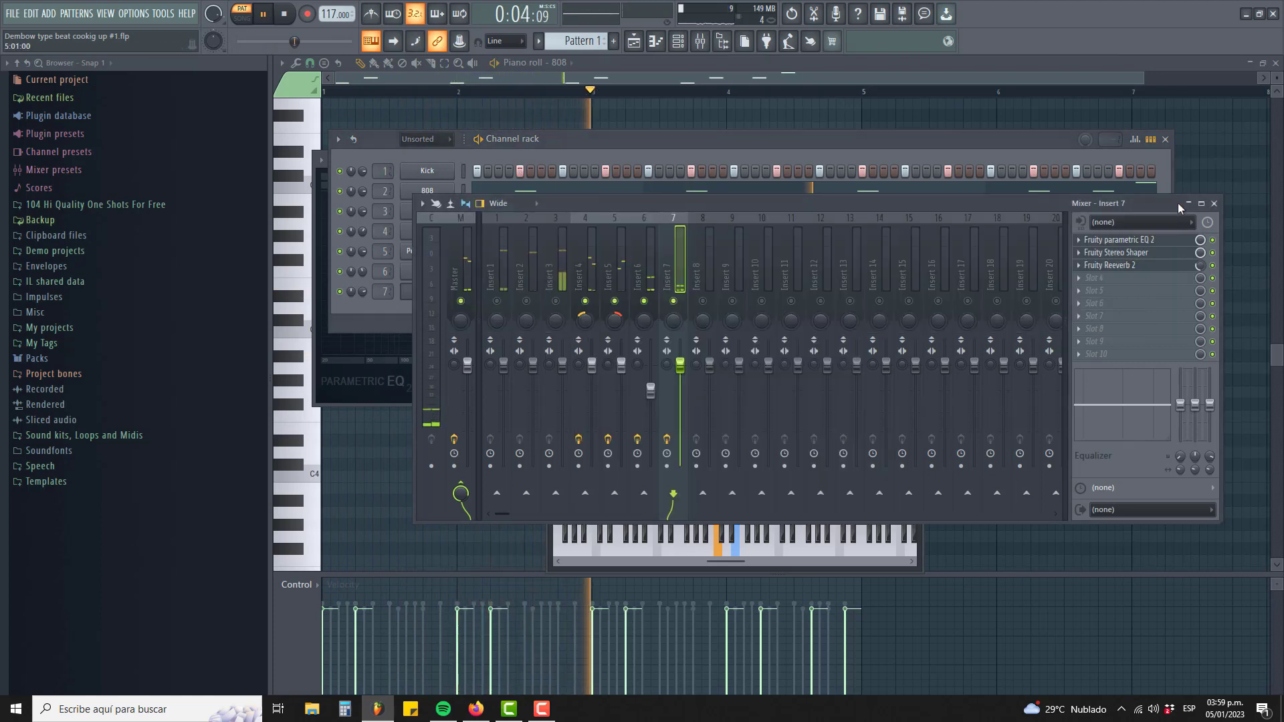
{"action": "left_click", "coordinate": [497, 301]}
{"action": "right_click", "coordinate": [498, 301]}
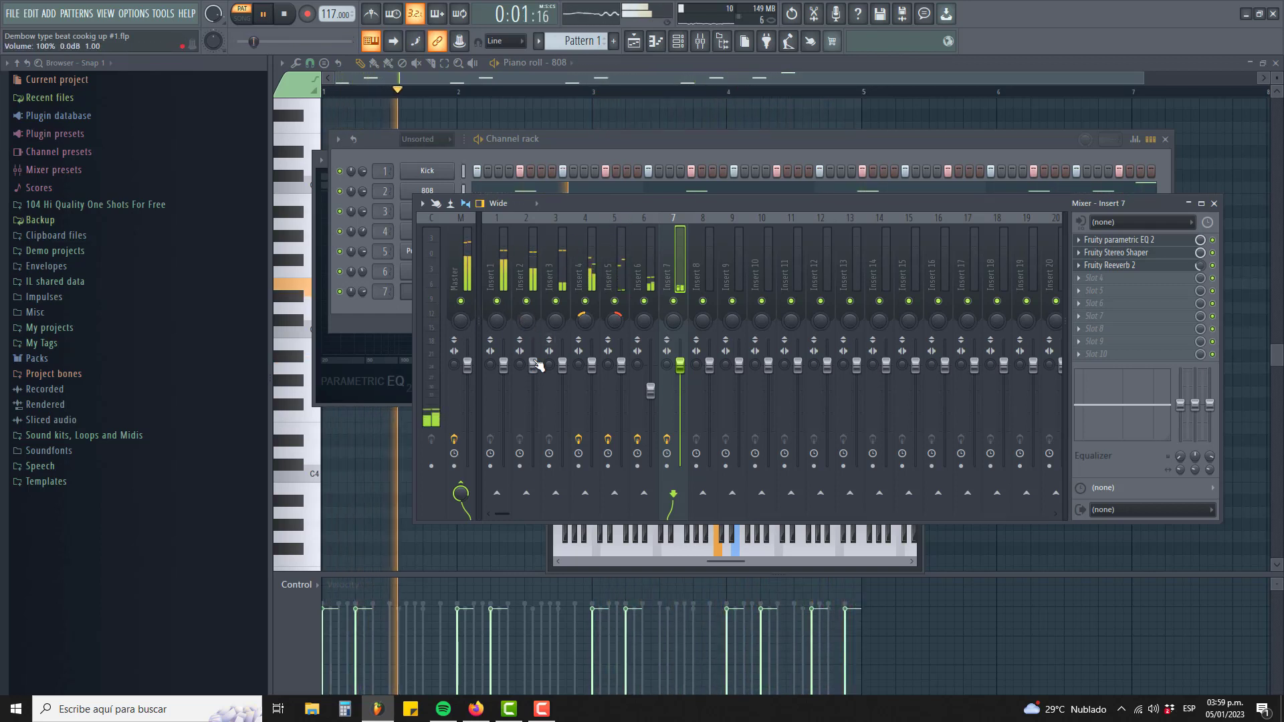
{"action": "left_click_drag", "start_coordinate": [536, 339], "coordinate": [533, 378]}
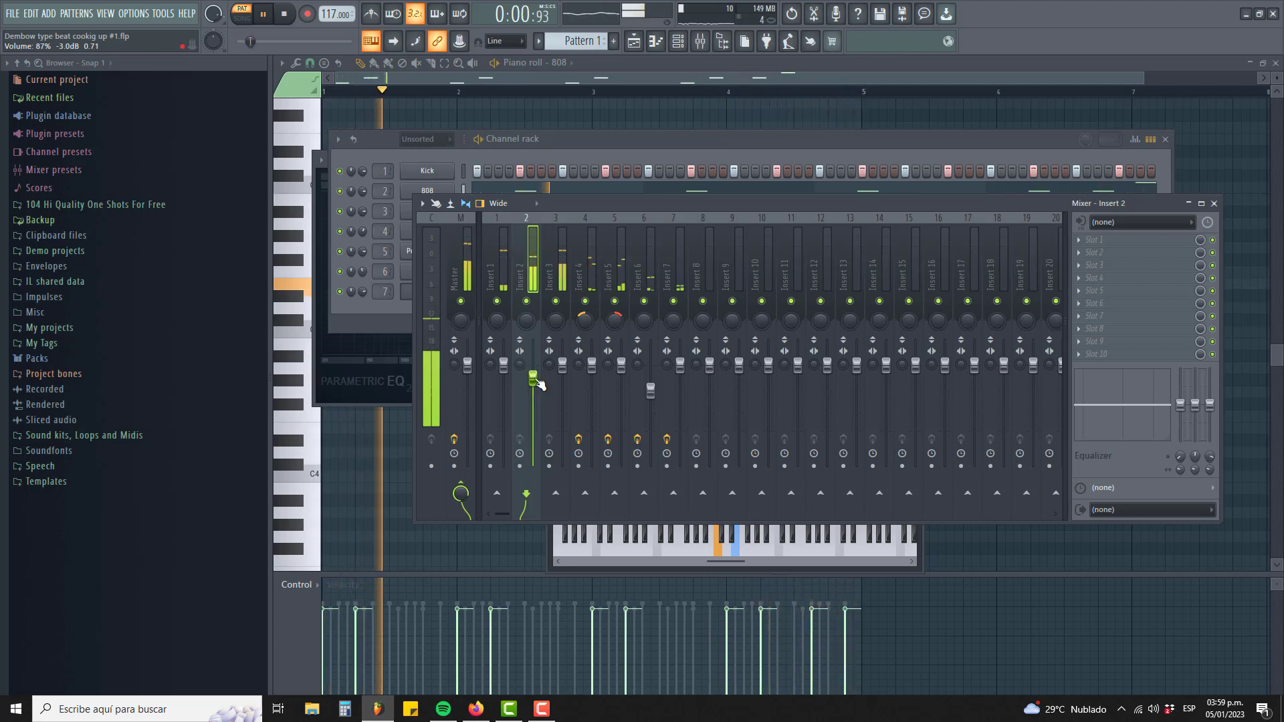
{"action": "left_click_drag", "start_coordinate": [537, 380], "coordinate": [537, 384]}
{"action": "key", "text": "space"}
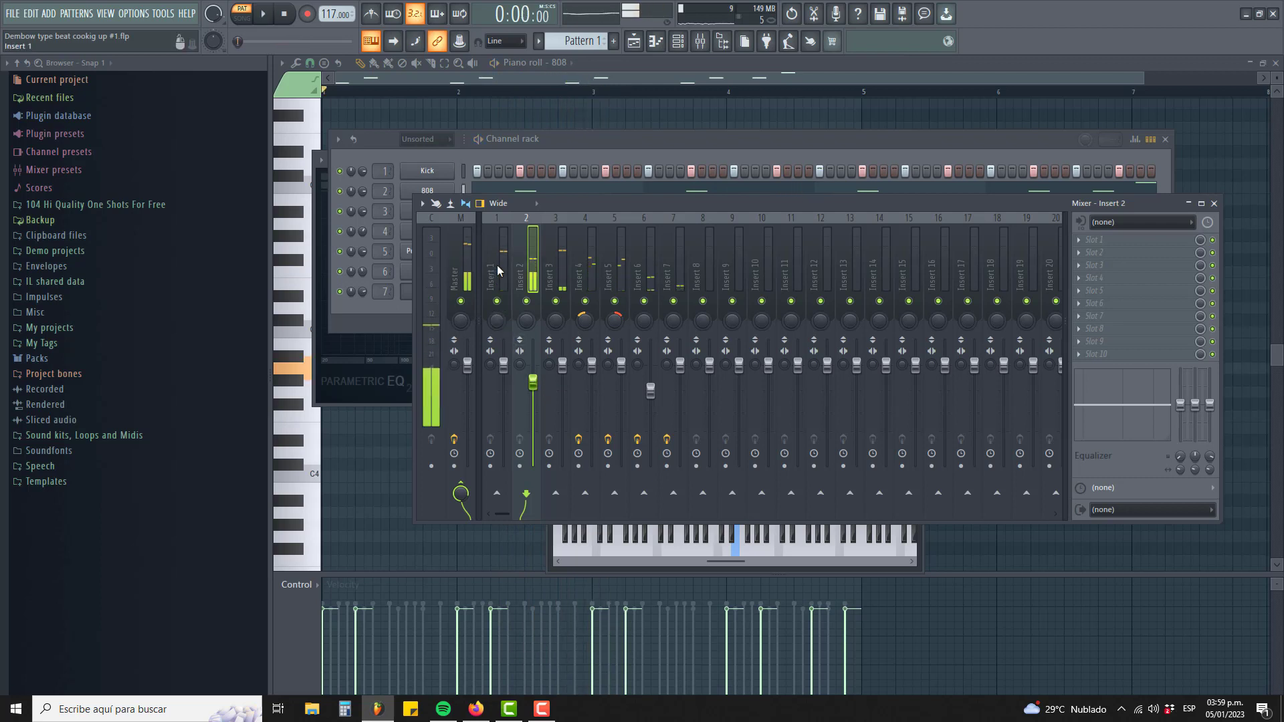
Step: Rename mixer track Insert 1 as Kick and Insert 2 as 808
{"action": "right_click", "coordinate": [496, 265]}
{"action": "left_click", "coordinate": [533, 230]}
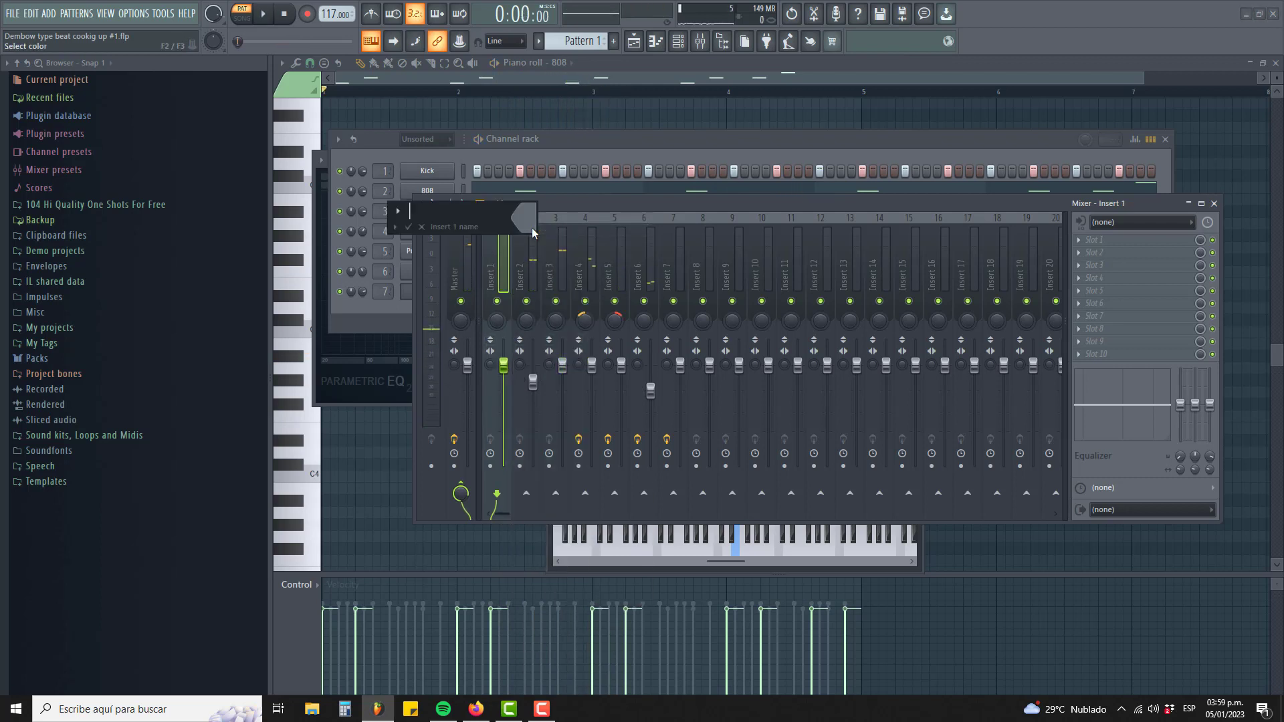
{"action": "key", "text": "Escape"}
{"action": "right_click", "coordinate": [532, 227]}
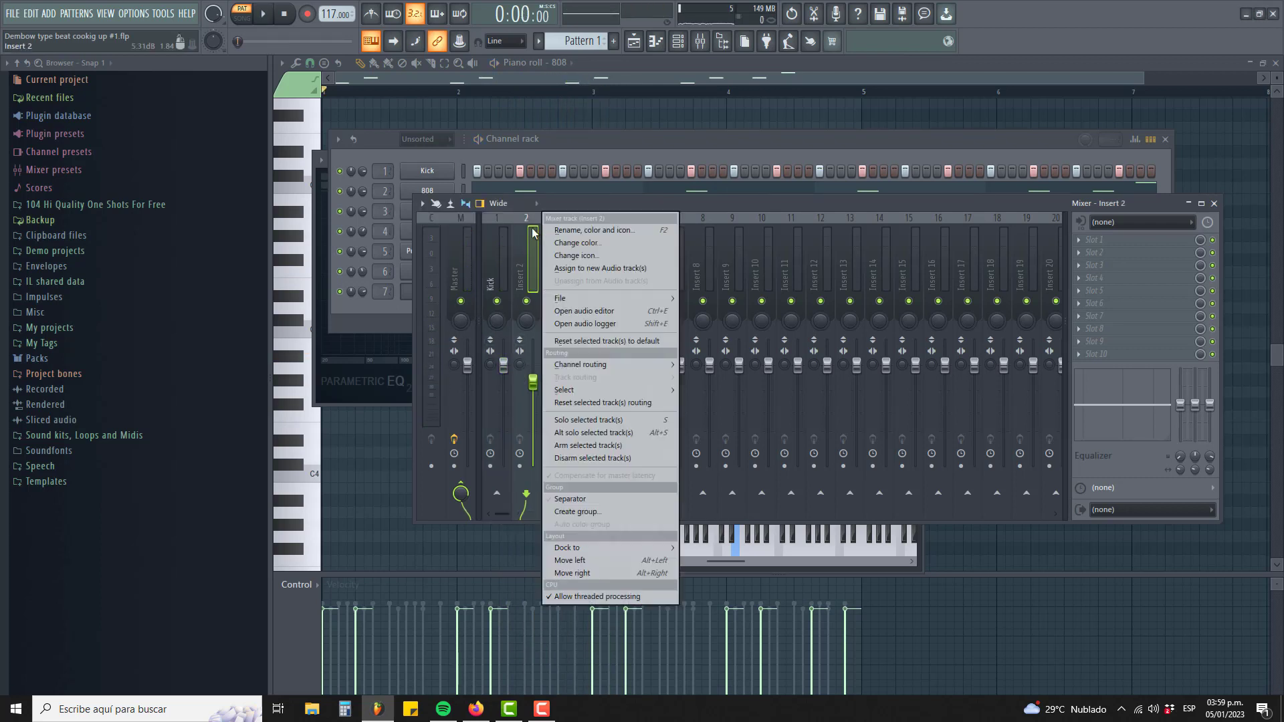
{"action": "left_click", "coordinate": [551, 229]}
{"action": "type", "text": "808"}
{"action": "key", "text": "Return"}
{"action": "key", "text": "space"}
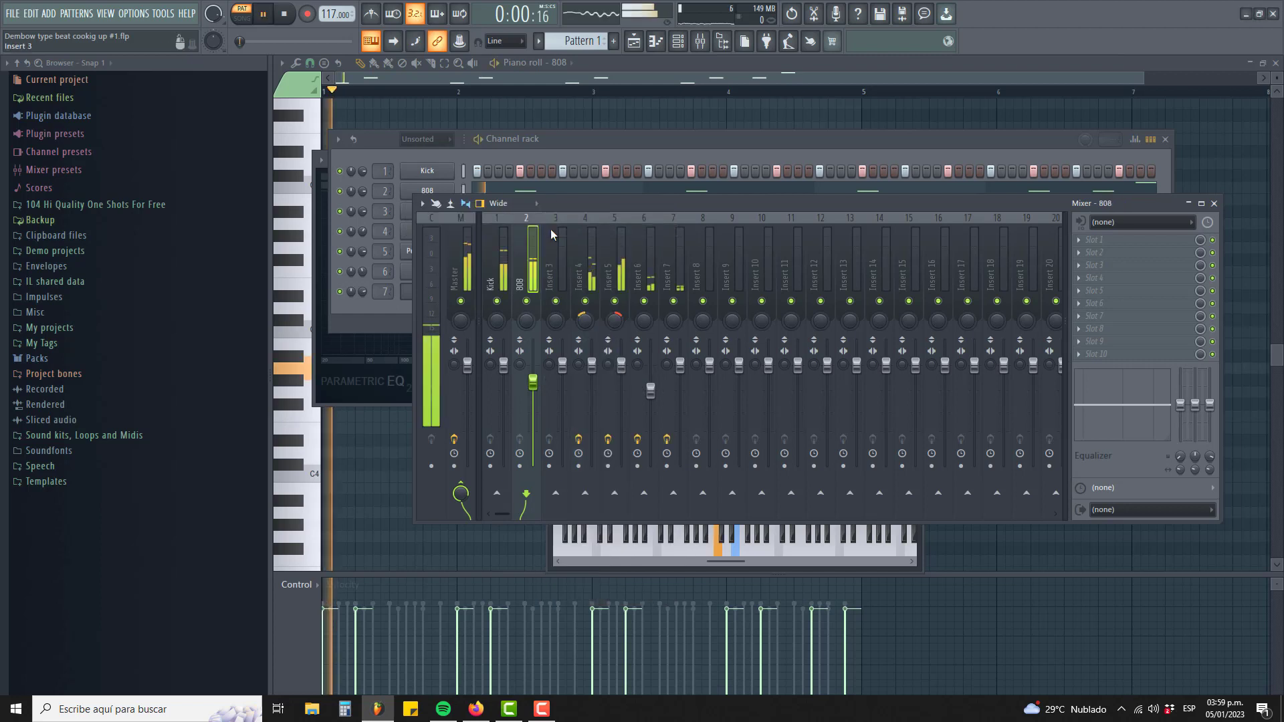
Step: Rename mixer track Insert 3 as Snare and Insert 4 as Hi Hat
{"action": "right_click", "coordinate": [570, 221]}
{"action": "left_click", "coordinate": [583, 235]}
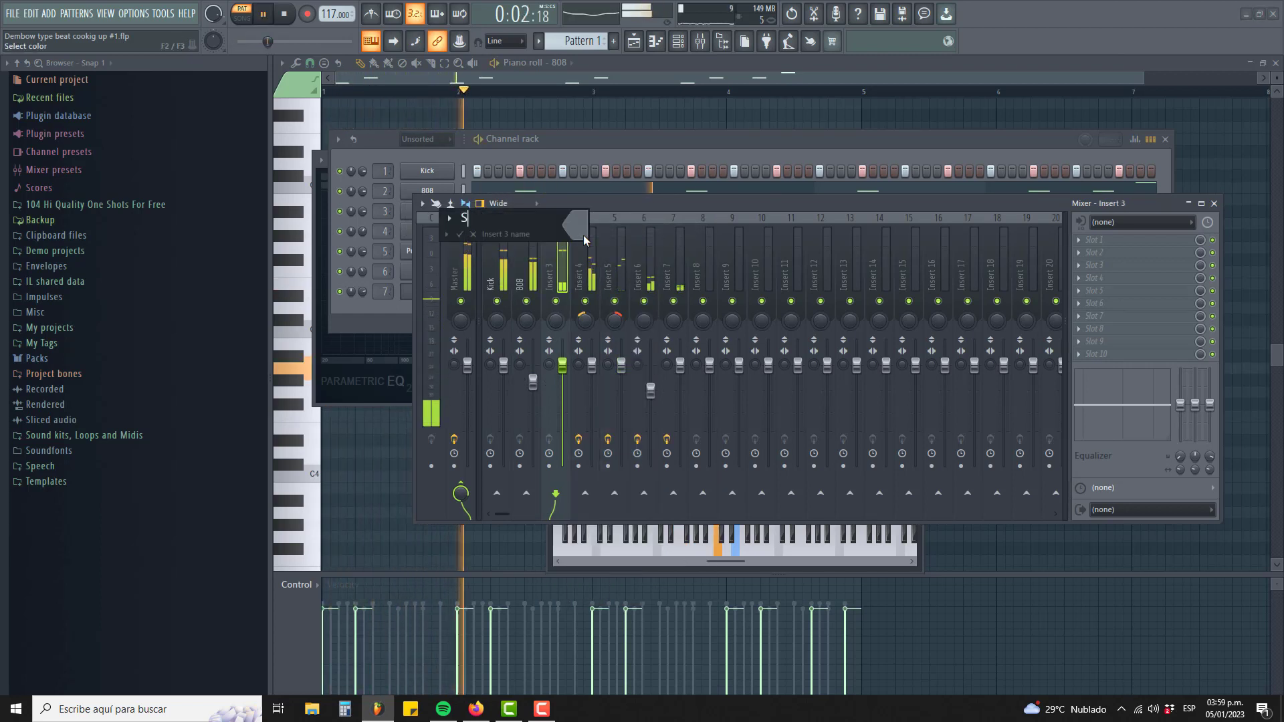
{"action": "type", "text": "Smare"}
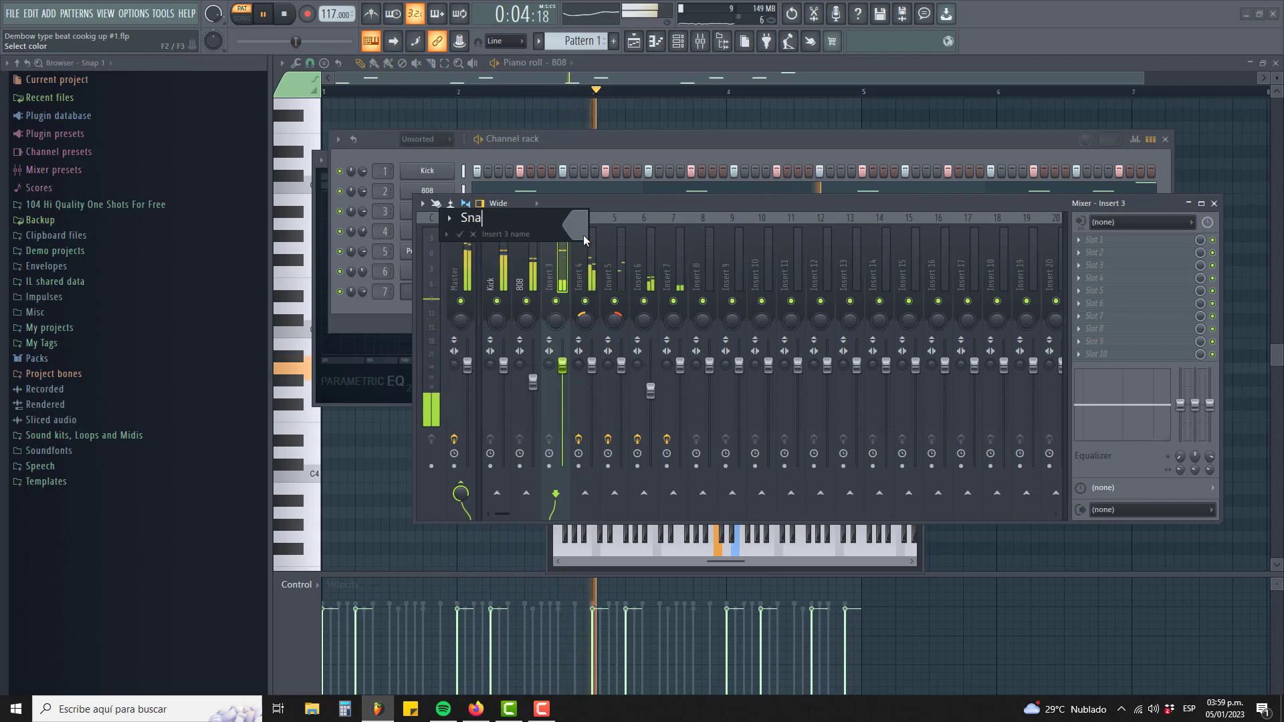
{"action": "key", "text": "Return"}
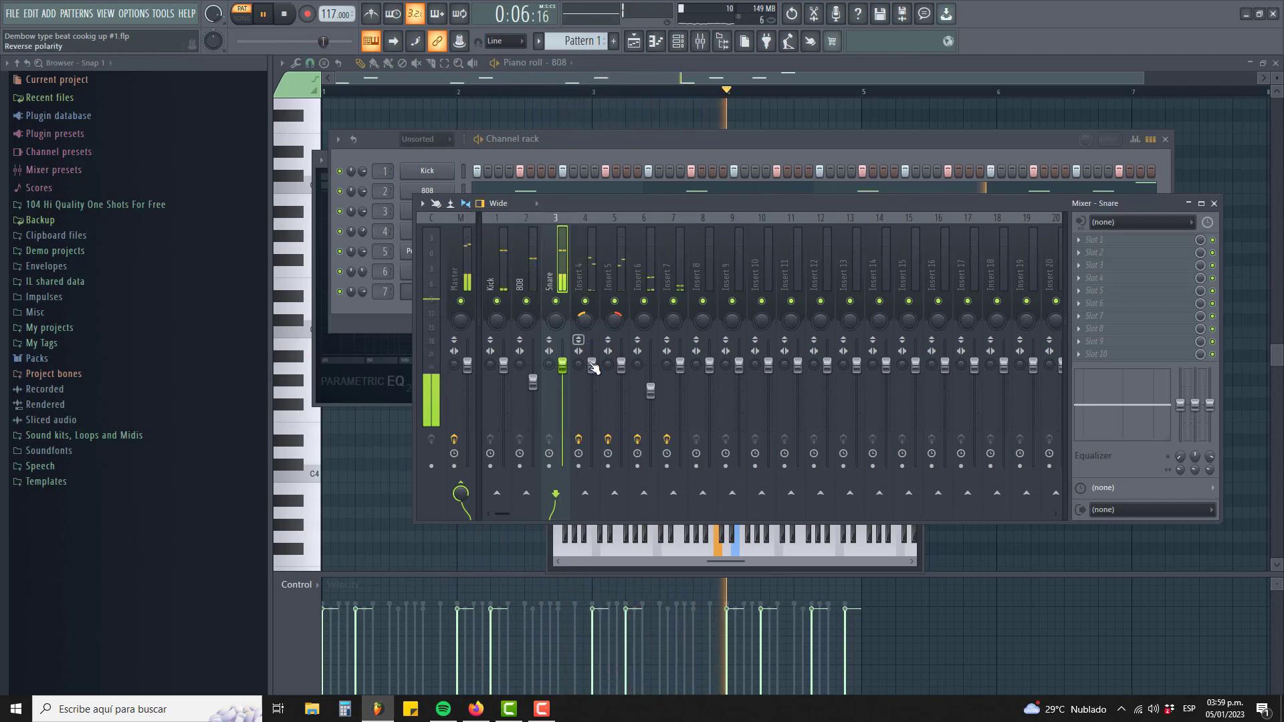
{"action": "right_click", "coordinate": [587, 277]}
{"action": "left_click", "coordinate": [633, 226]}
{"action": "type", "text": "H"}
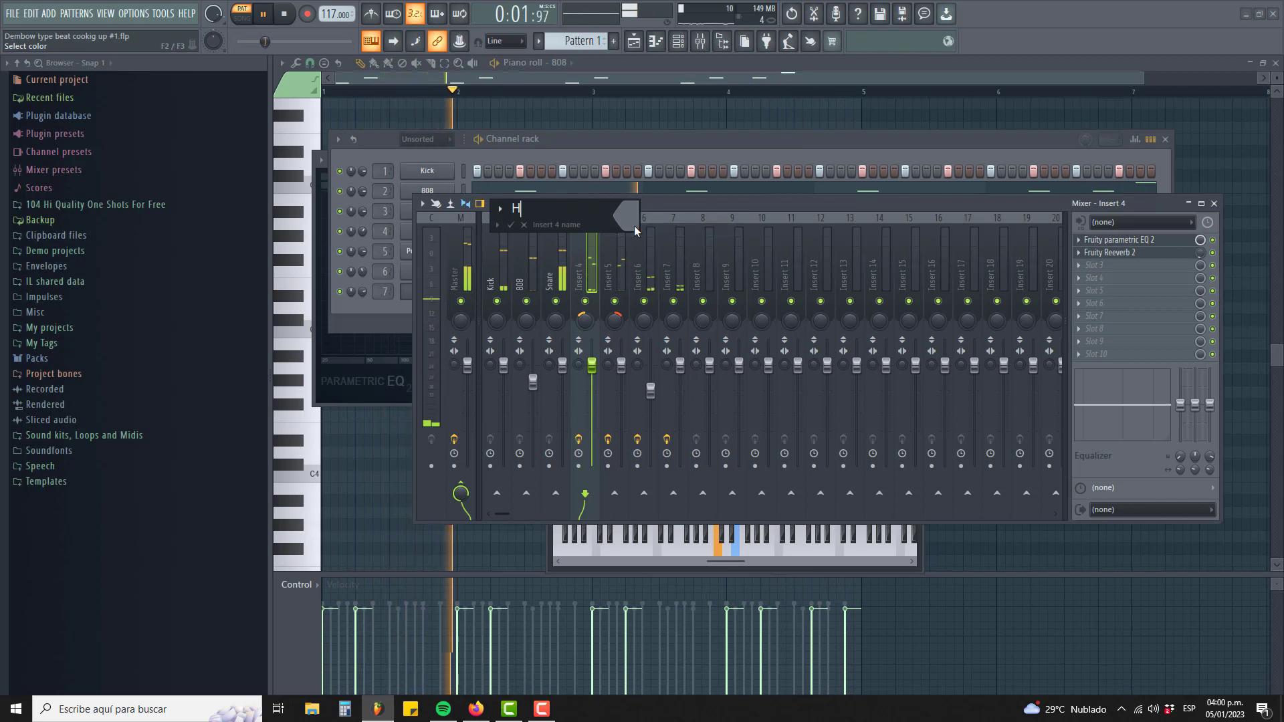
{"action": "type", "text": "i Hat"}
{"action": "key", "text": "Return"}
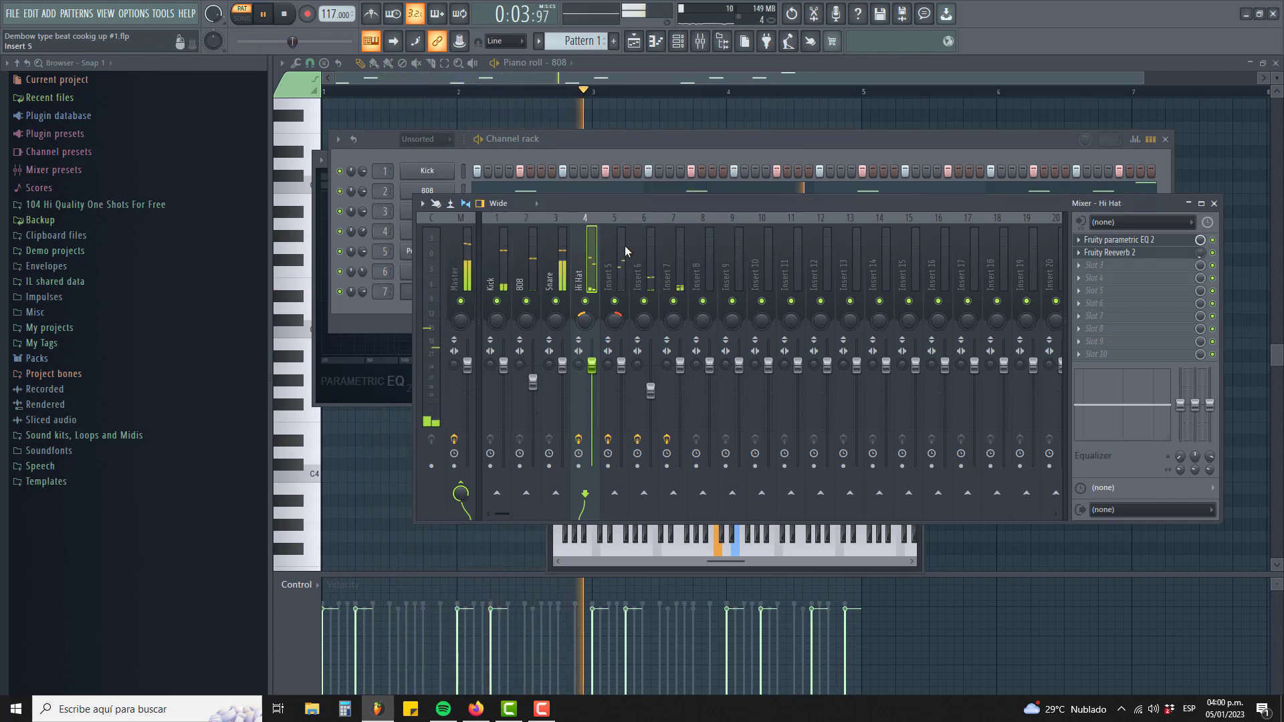
Step: Rename mixer track Insert 5 as Perc / Conga
{"action": "right_click", "coordinate": [624, 247]}
{"action": "left_click", "coordinate": [650, 228]}
{"action": "type", "text": "P"}
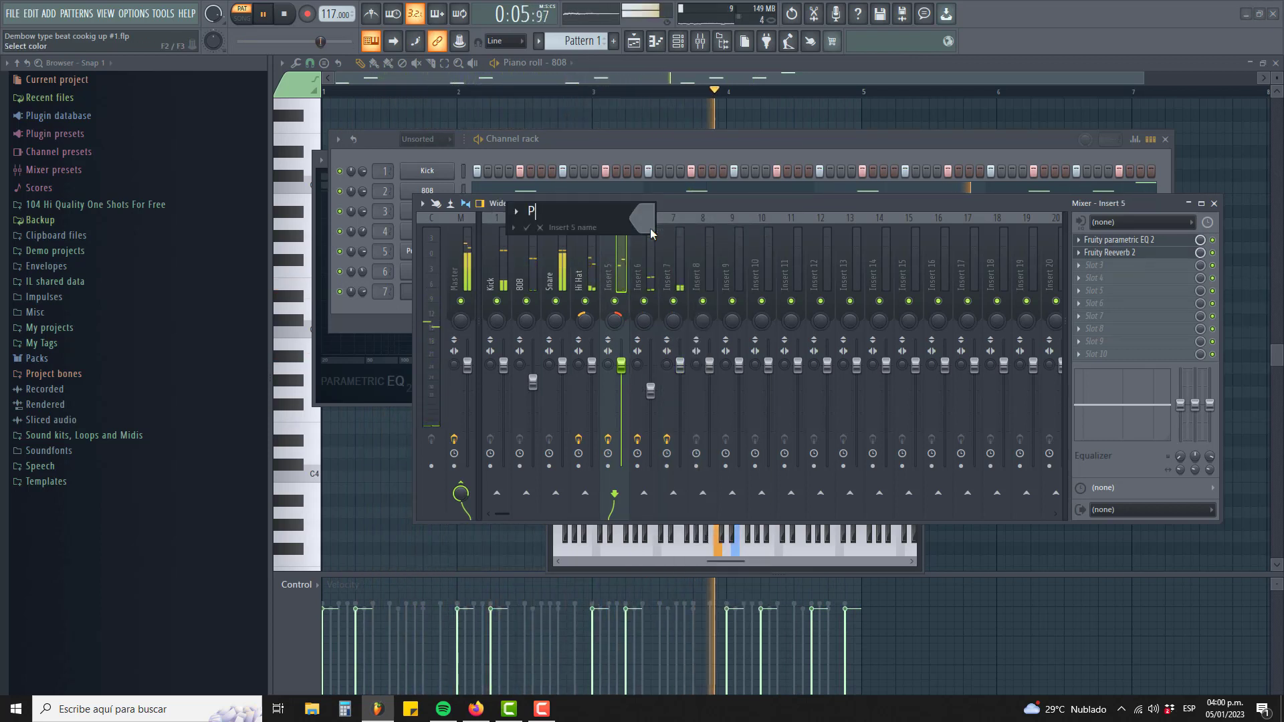
{"action": "type", "text": "erc "}
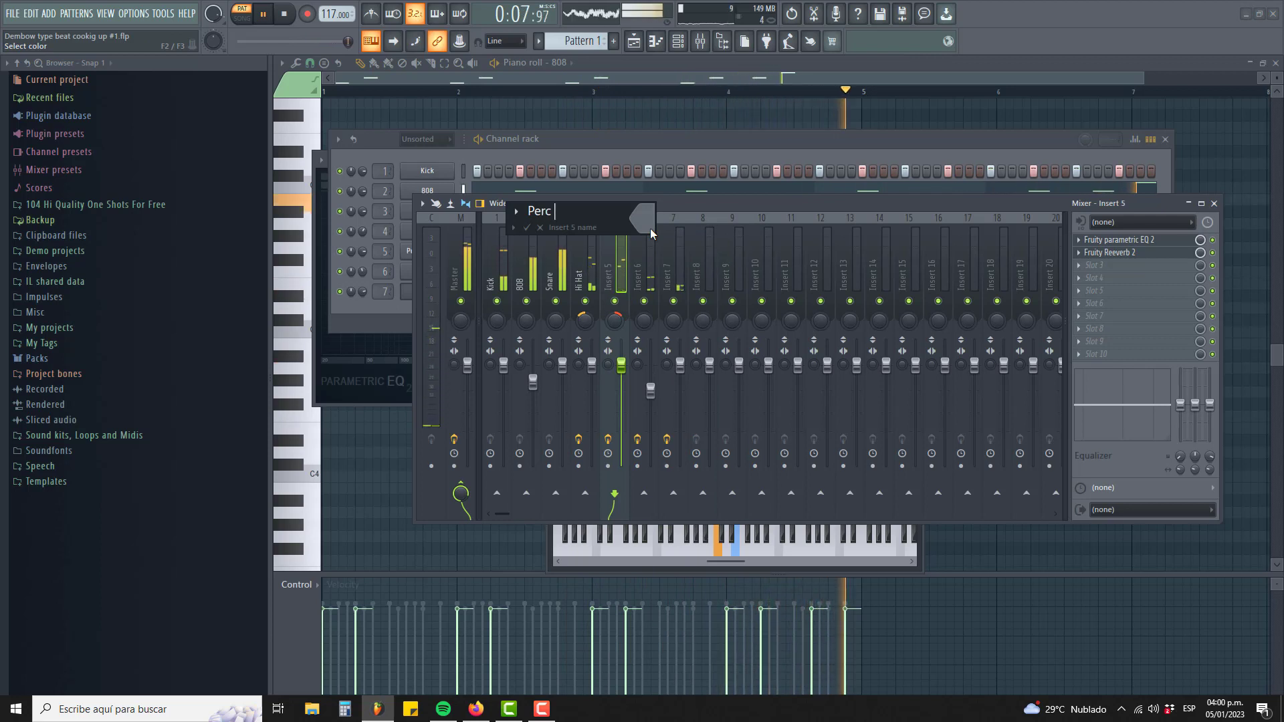
{"action": "type", "text": "/ "}
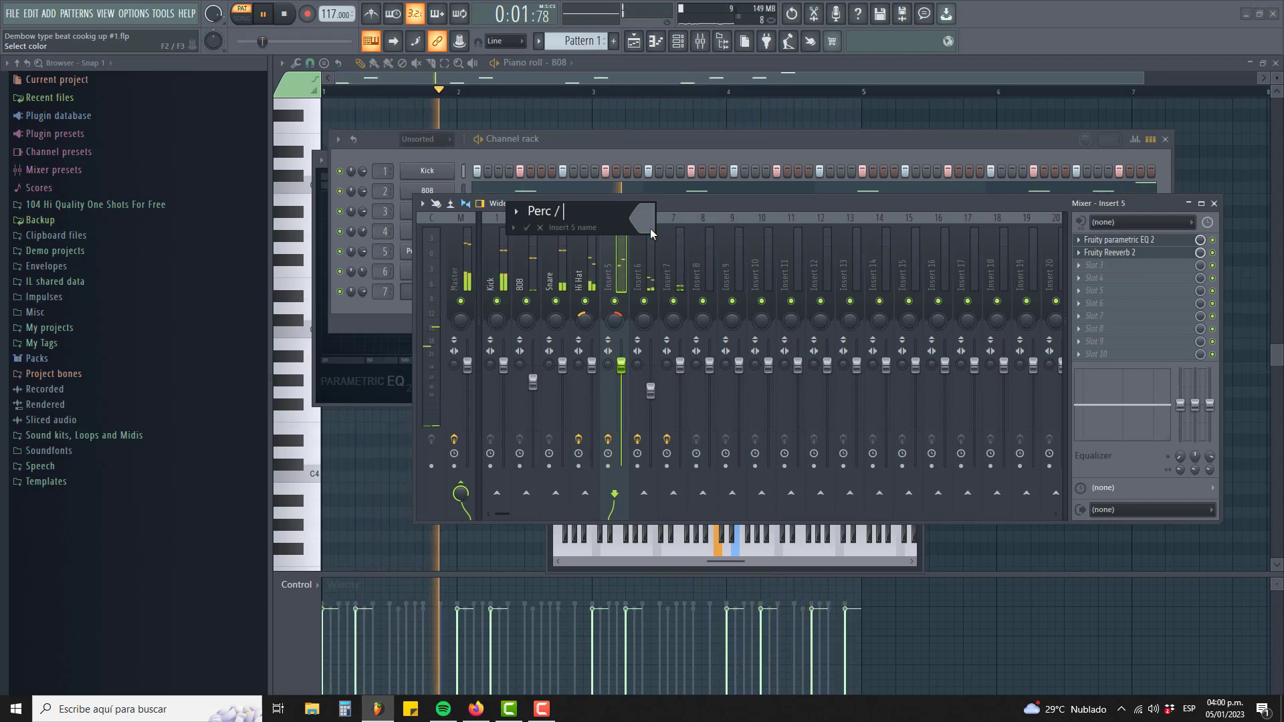
{"action": "type", "text": "Conga"}
{"action": "key", "text": "Return"}
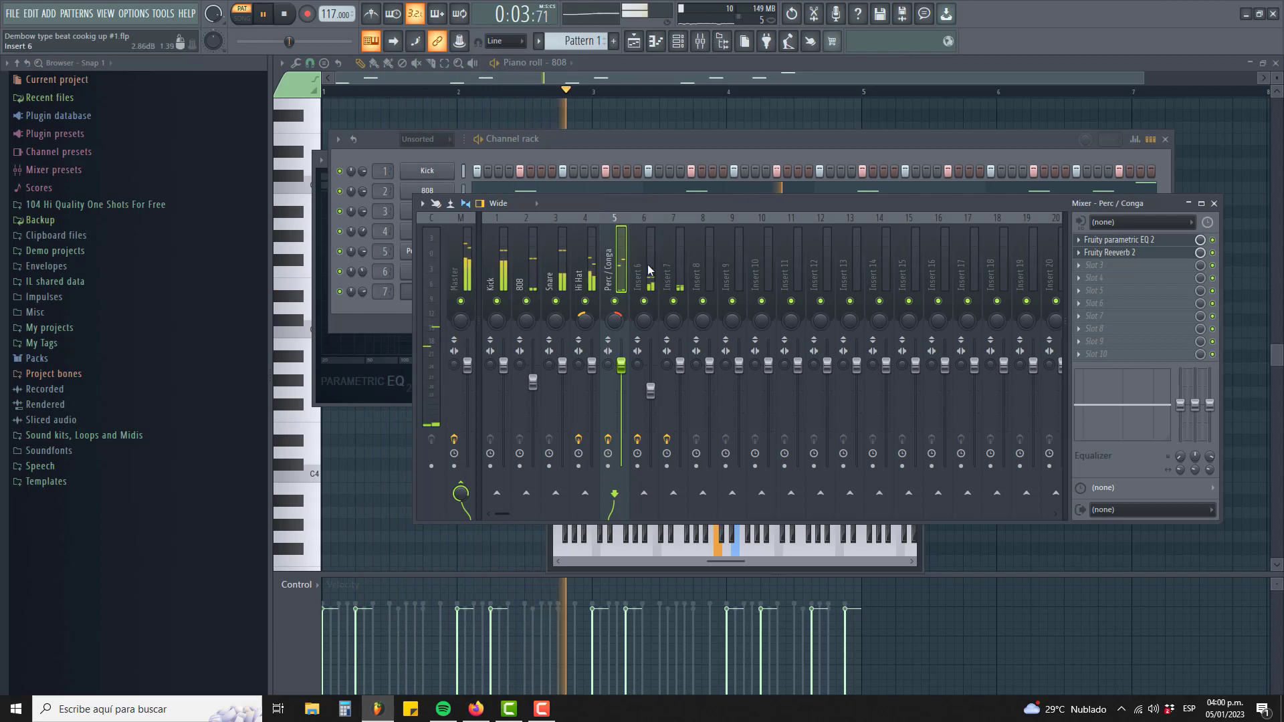
Step: Rename mixer track Insert 6 as Shaker Delay and Insert 7 as Vox
{"action": "right_click", "coordinate": [645, 214]}
{"action": "left_click", "coordinate": [693, 227]}
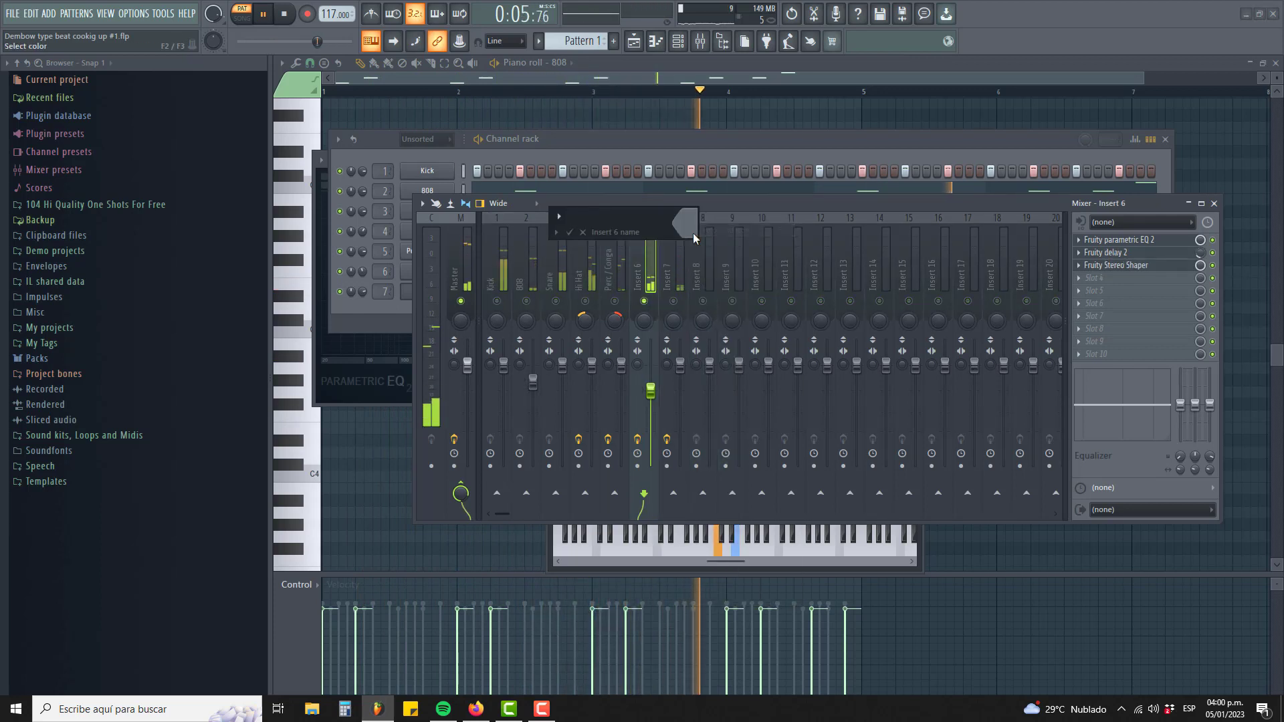
{"action": "type", "text": "Shaker Delay"}
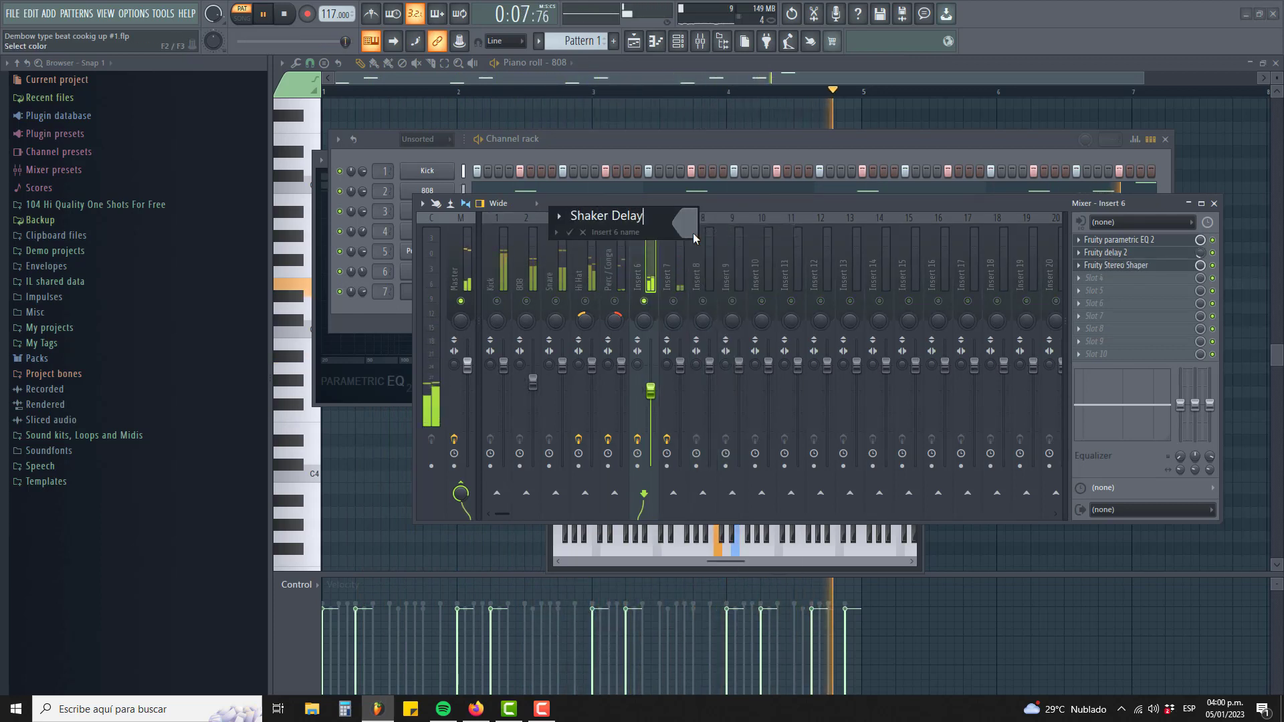
{"action": "key", "text": "Return"}
{"action": "key", "text": "space"}
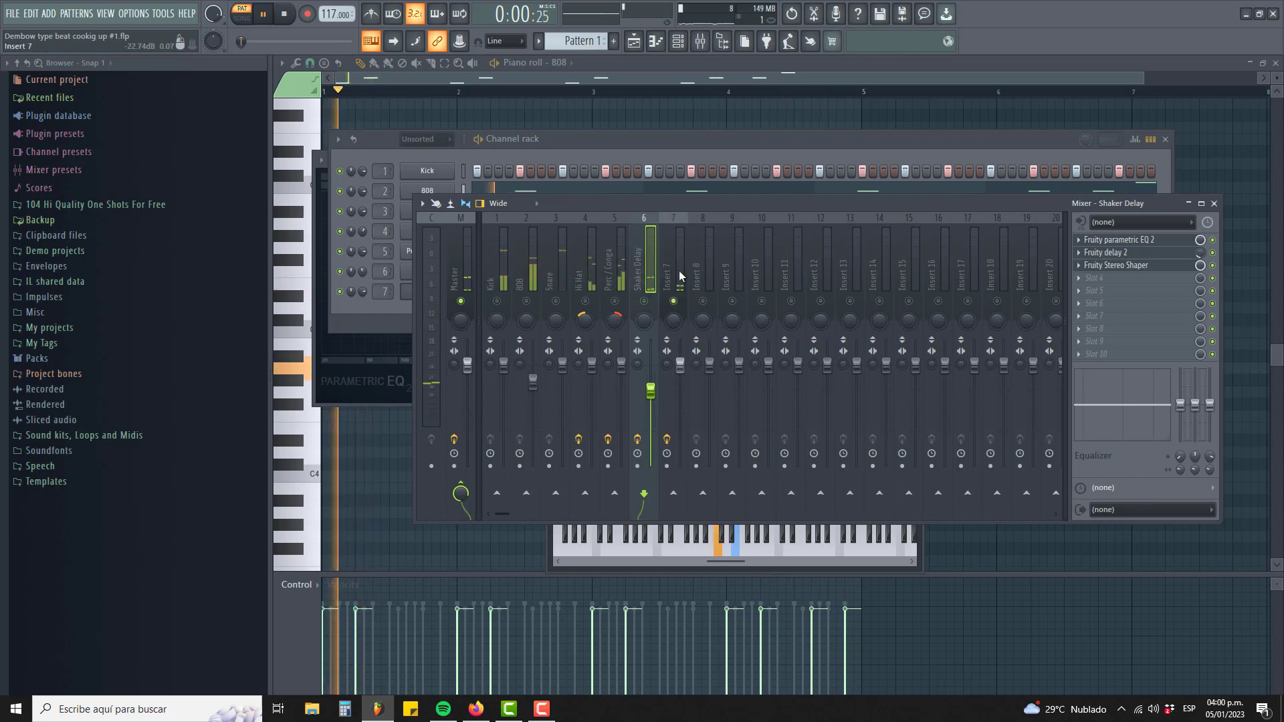
{"action": "right_click", "coordinate": [674, 214]}
{"action": "left_click", "coordinate": [709, 228]}
{"action": "type", "text": "x"}
{"action": "key", "text": "Return"}
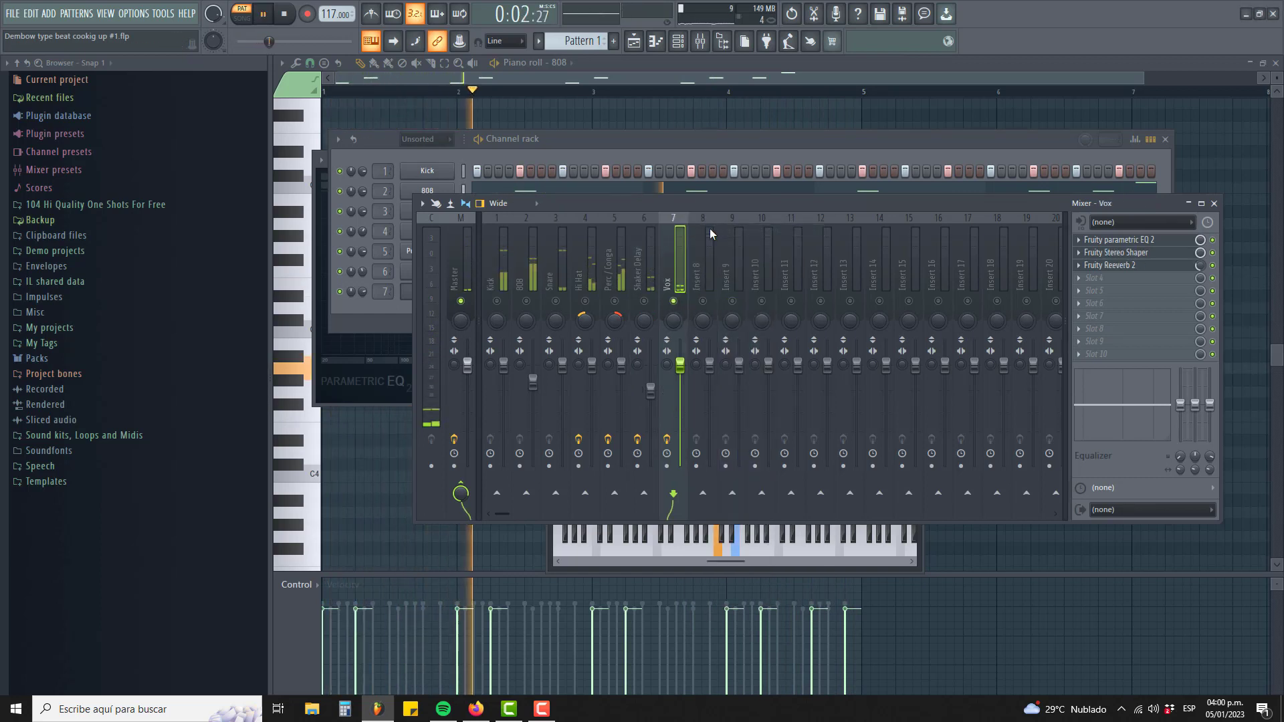
Step: Solo the Vox mixer track during playback to hear it alone, and bring the other tracks back
{"action": "key", "text": "space"}
{"action": "right_click", "coordinate": [673, 303]}
{"action": "right_click", "coordinate": [674, 302]}
{"action": "right_click", "coordinate": [673, 302]}
{"action": "key", "text": "space"}
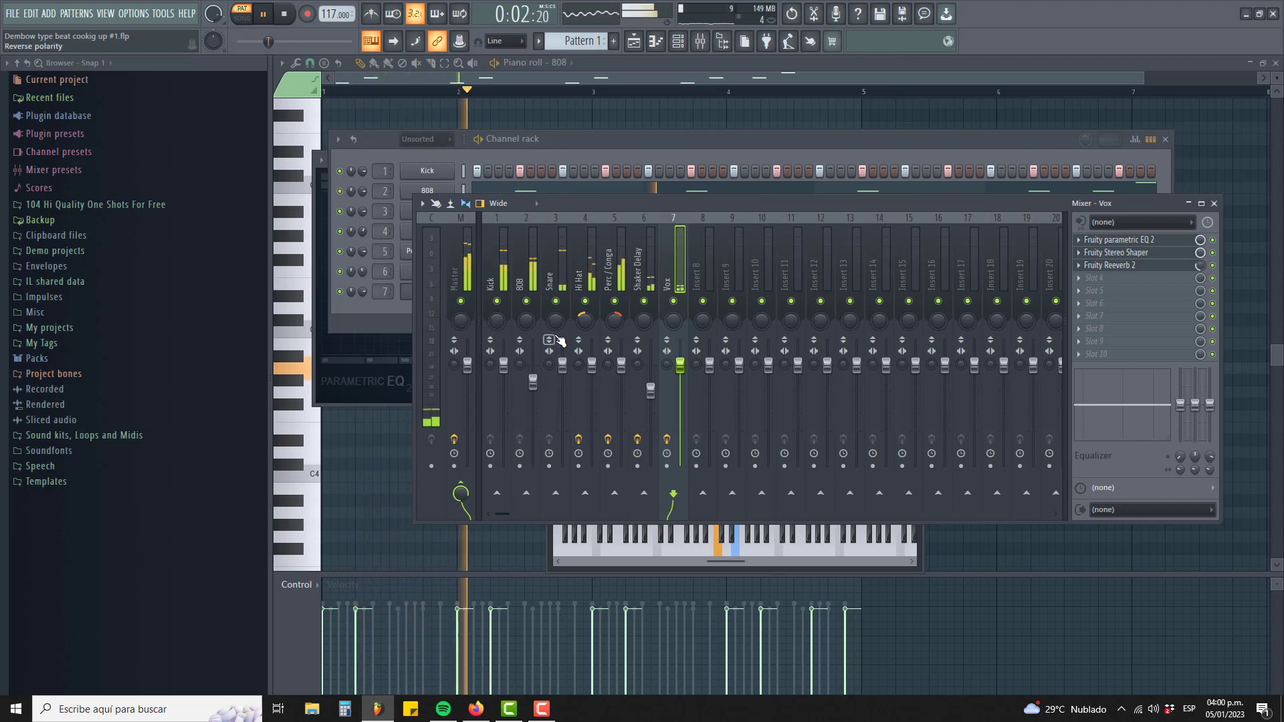
Step: Add Fruity Parametric EQ 2 to the Kick track and make band 1 a high pass at 40 Hz
{"action": "left_click", "coordinate": [505, 268]}
{"action": "left_click", "coordinate": [513, 287]}
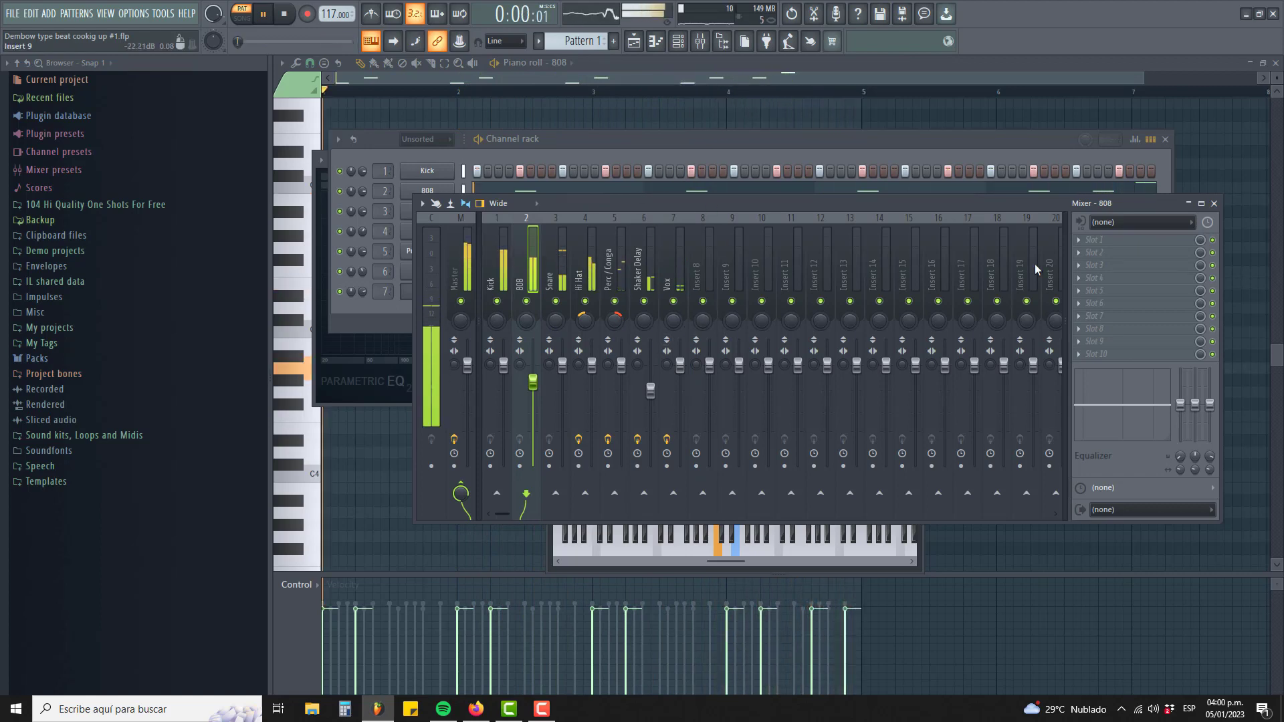
{"action": "left_click", "coordinate": [504, 271]}
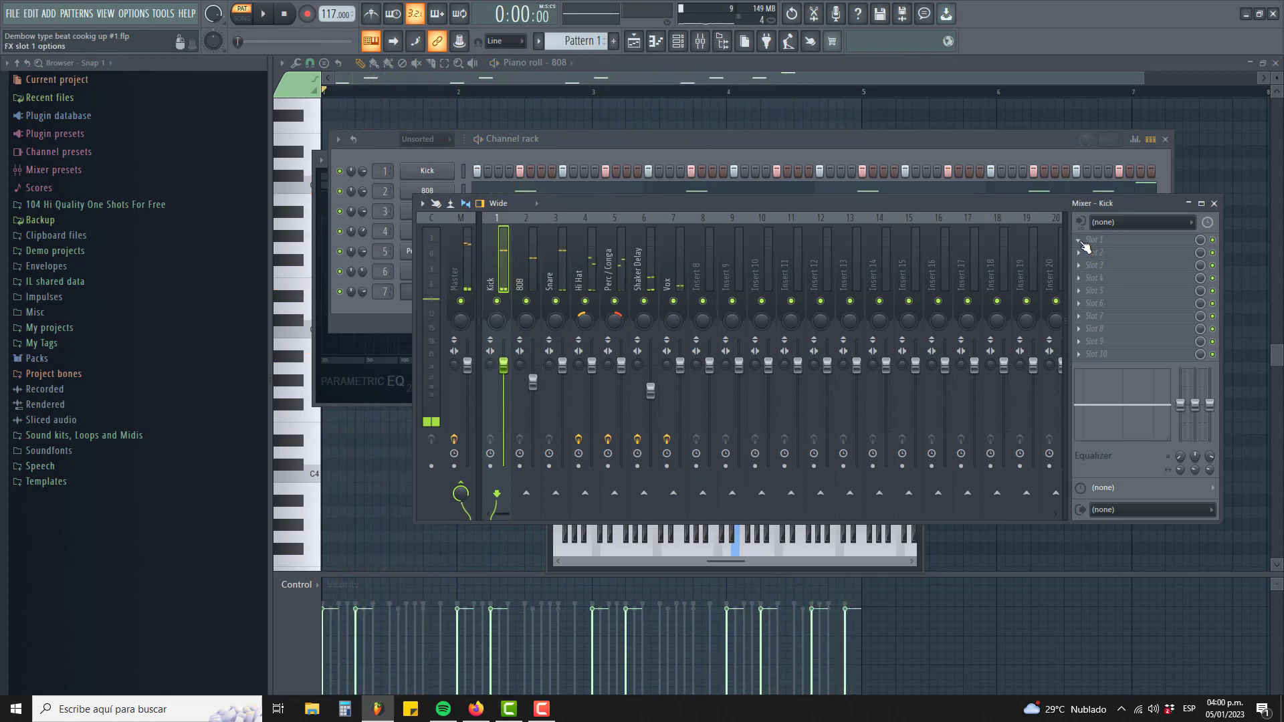
{"action": "key", "text": "space"}
{"action": "left_click", "coordinate": [1097, 240]}
{"action": "mouse_move", "coordinate": [1137, 254]}
{"action": "left_click", "coordinate": [670, 80]}
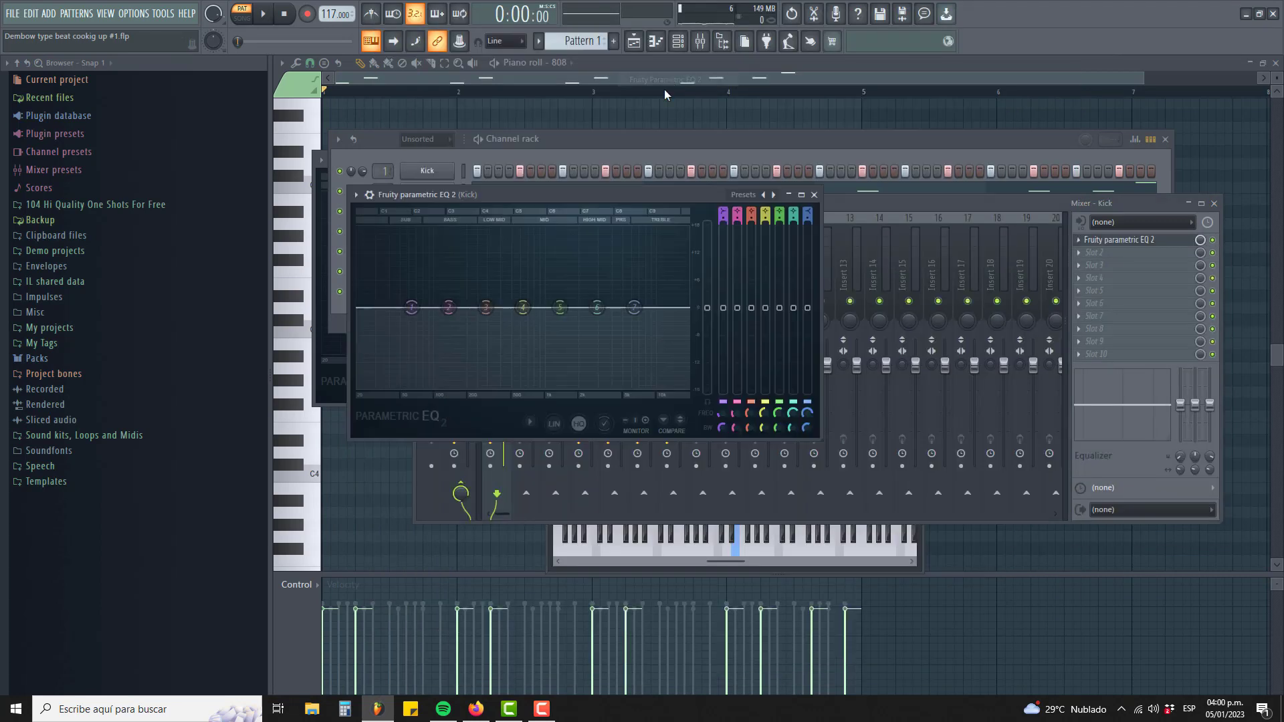
{"action": "left_click_drag", "start_coordinate": [722, 211], "coordinate": [723, 201]}
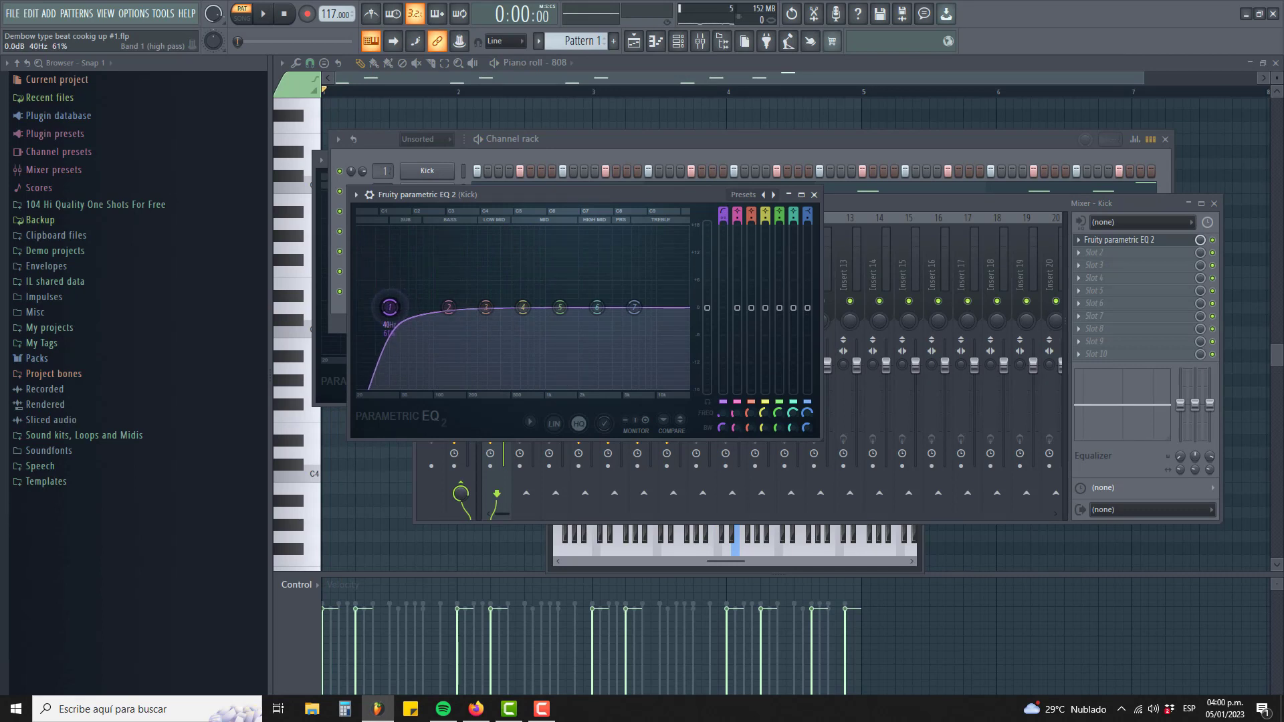
{"action": "left_click", "coordinate": [981, 205]}
{"action": "key", "text": "space"}
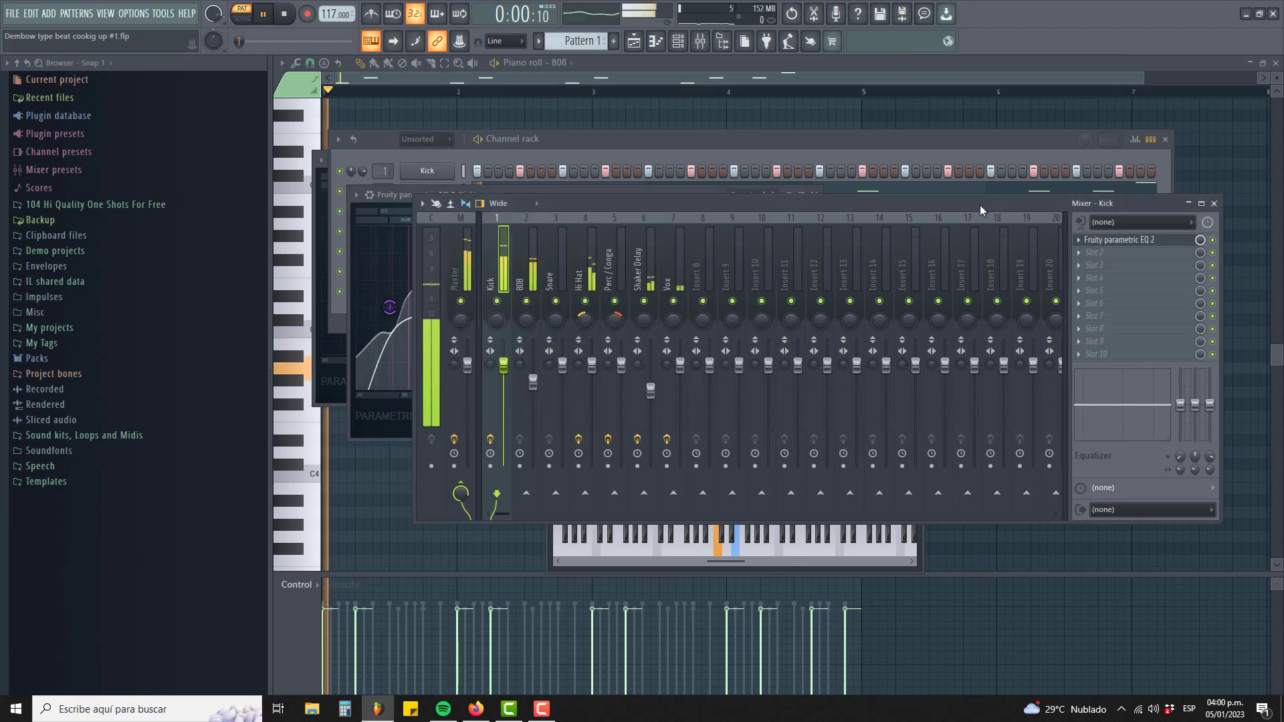
{"action": "key", "text": "space"}
{"action": "left_click", "coordinate": [1079, 254]}
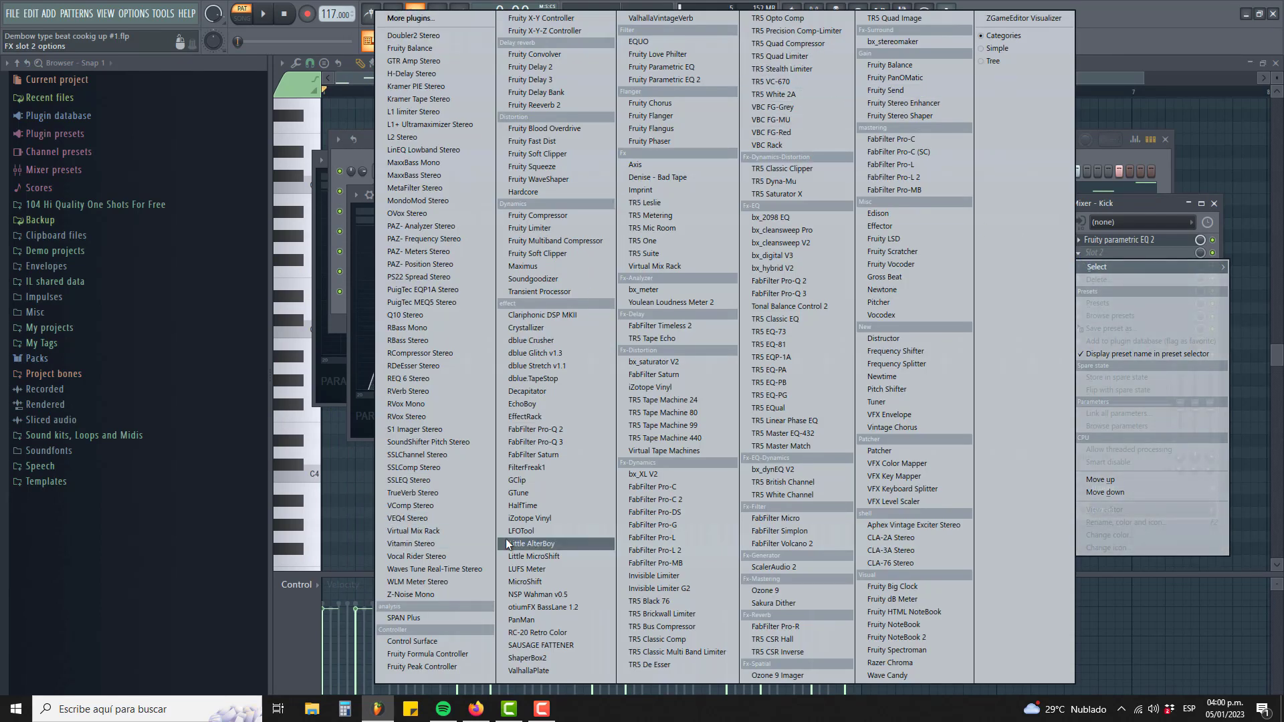
{"action": "left_click", "coordinate": [444, 665]}
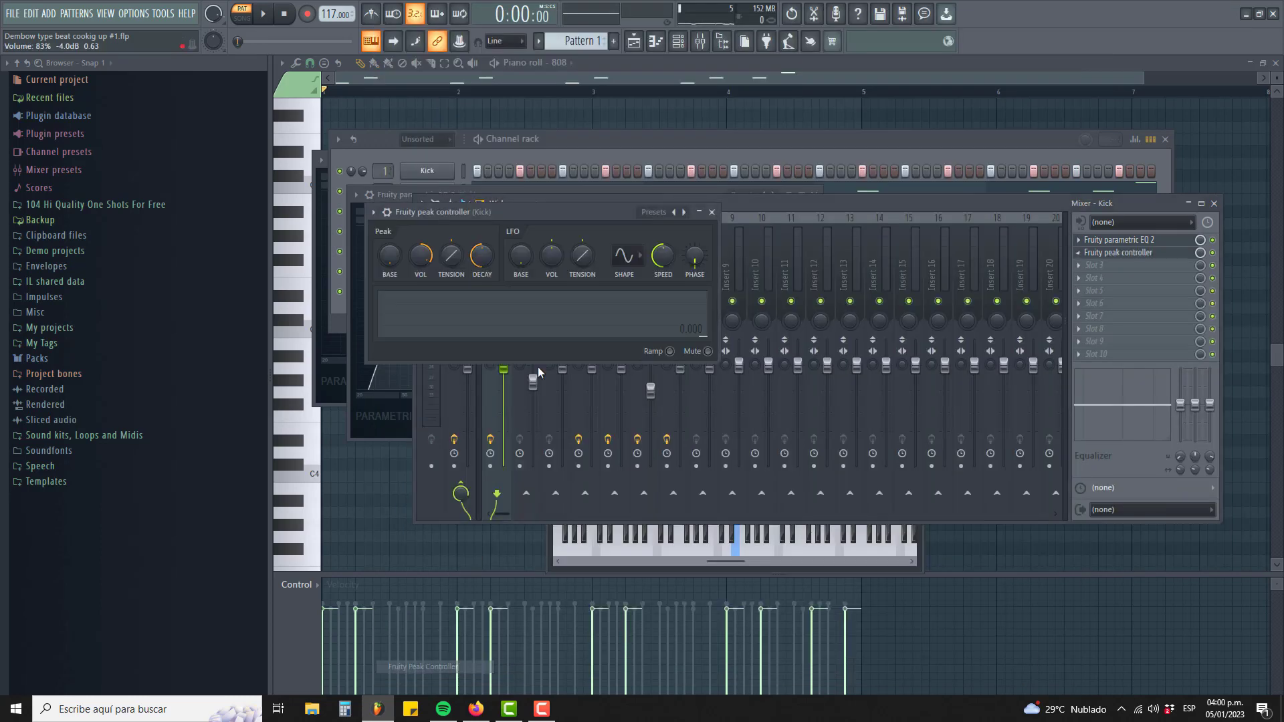
{"action": "left_click_drag", "start_coordinate": [556, 214], "coordinate": [826, 384]}
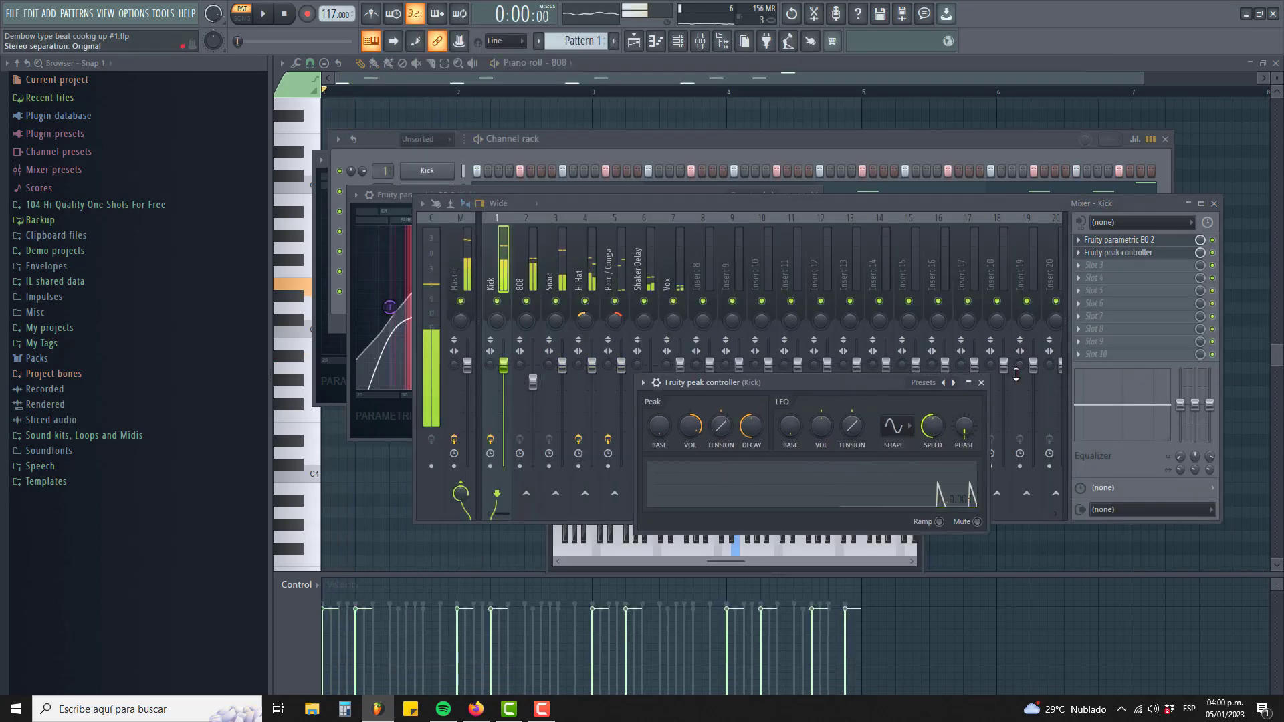
{"action": "left_click", "coordinate": [1079, 252]}
{"action": "left_click", "coordinate": [1097, 207]}
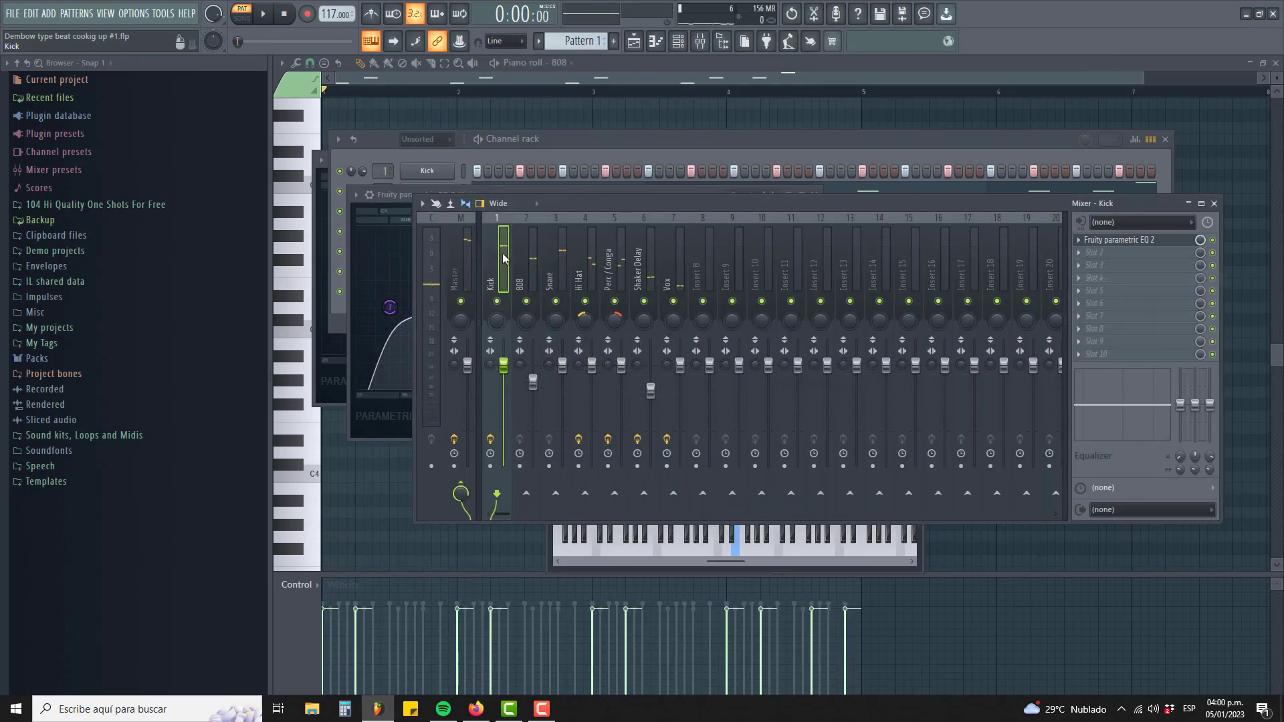
Step: Add Fruity Parametric EQ 2 to the 808 track and make band 1 a high pass at 30 Hz
{"action": "left_click", "coordinate": [1078, 239]}
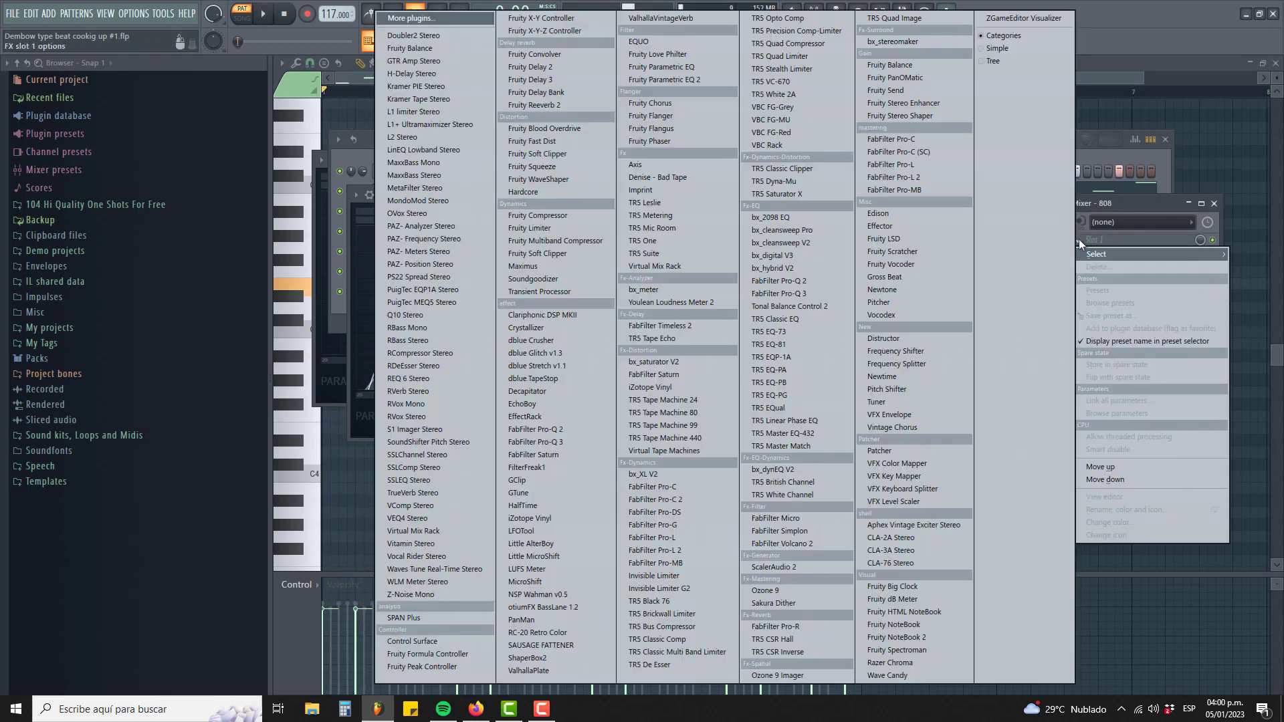
{"action": "left_click", "coordinate": [641, 80]}
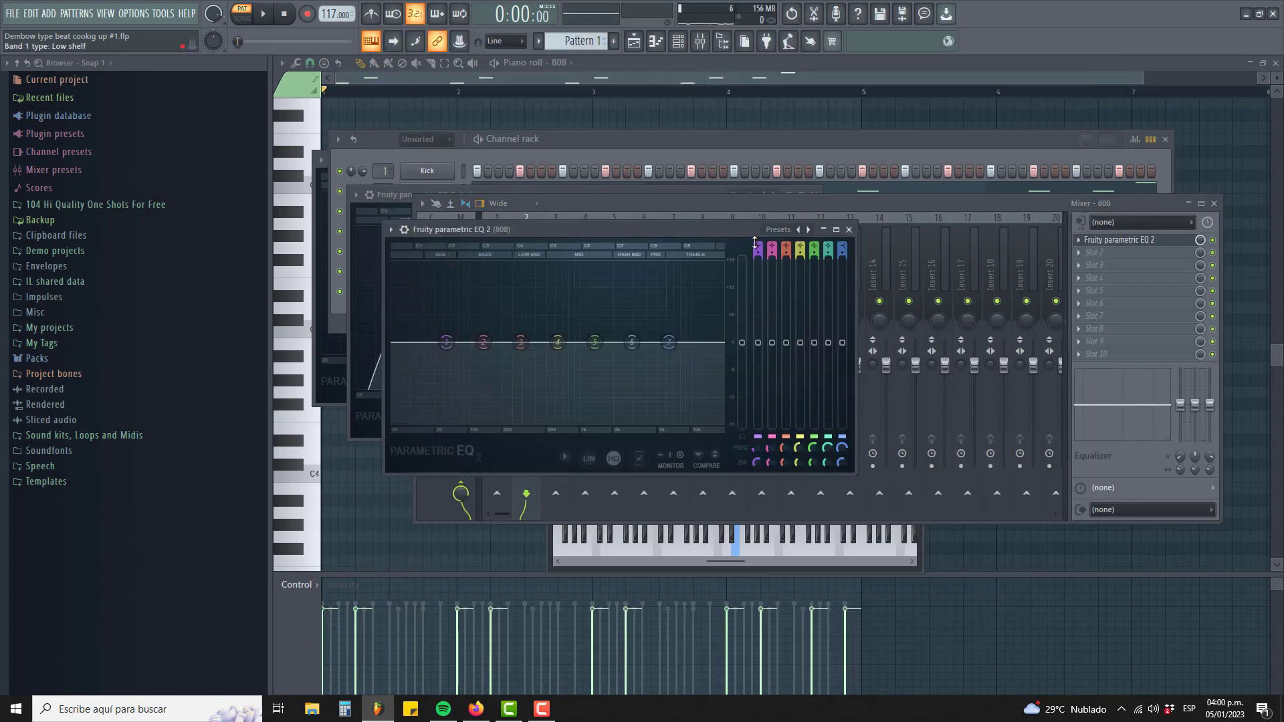
{"action": "left_click_drag", "start_coordinate": [756, 246], "coordinate": [756, 259]}
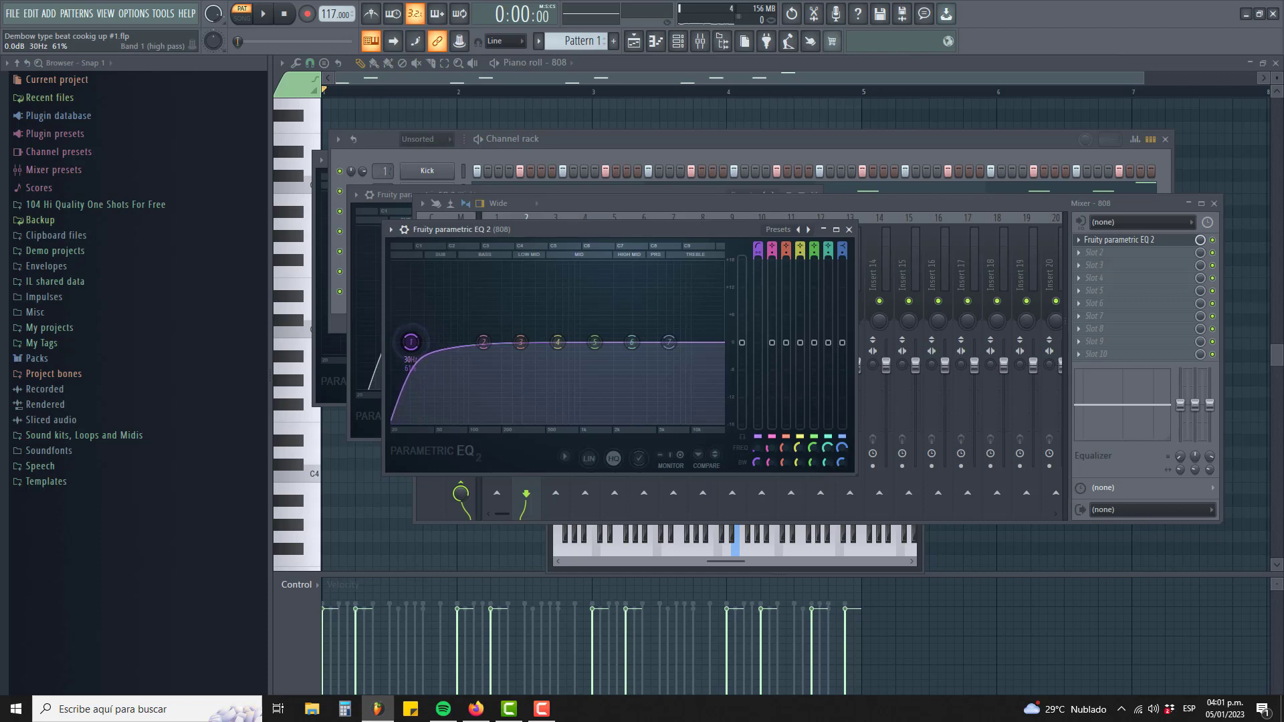
{"action": "key", "text": "space"}
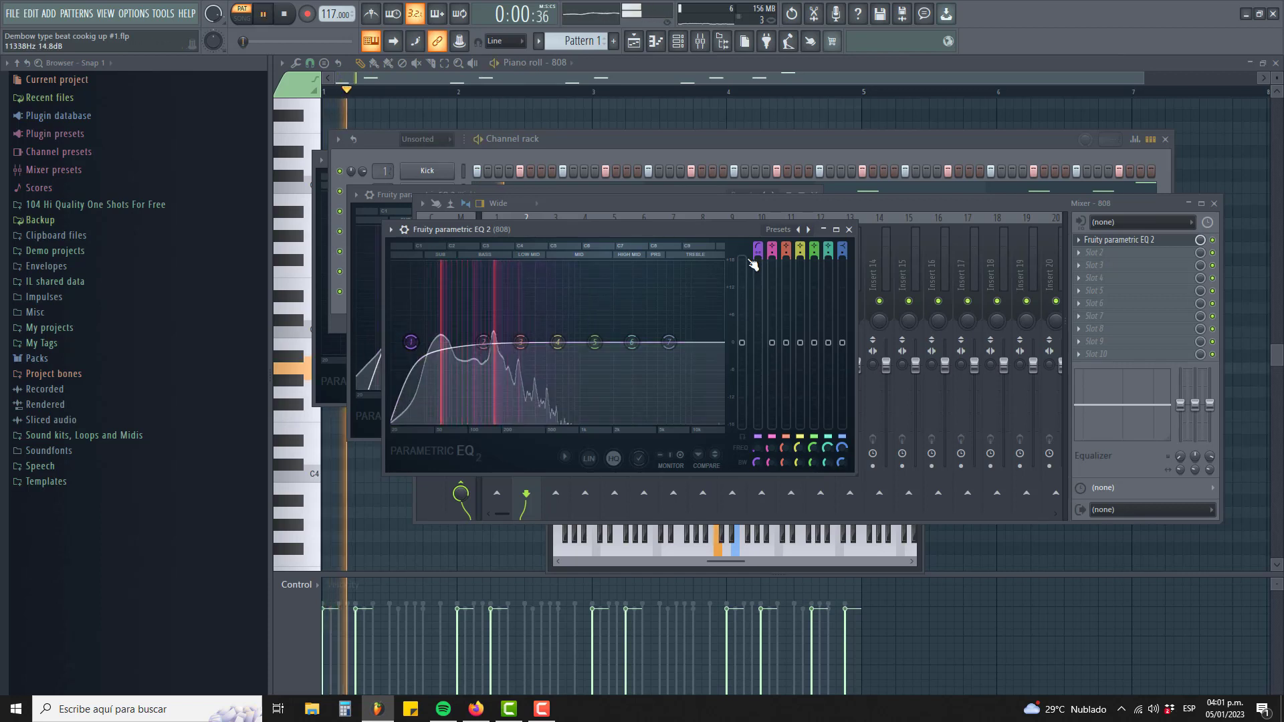
{"action": "left_click", "coordinate": [855, 210]}
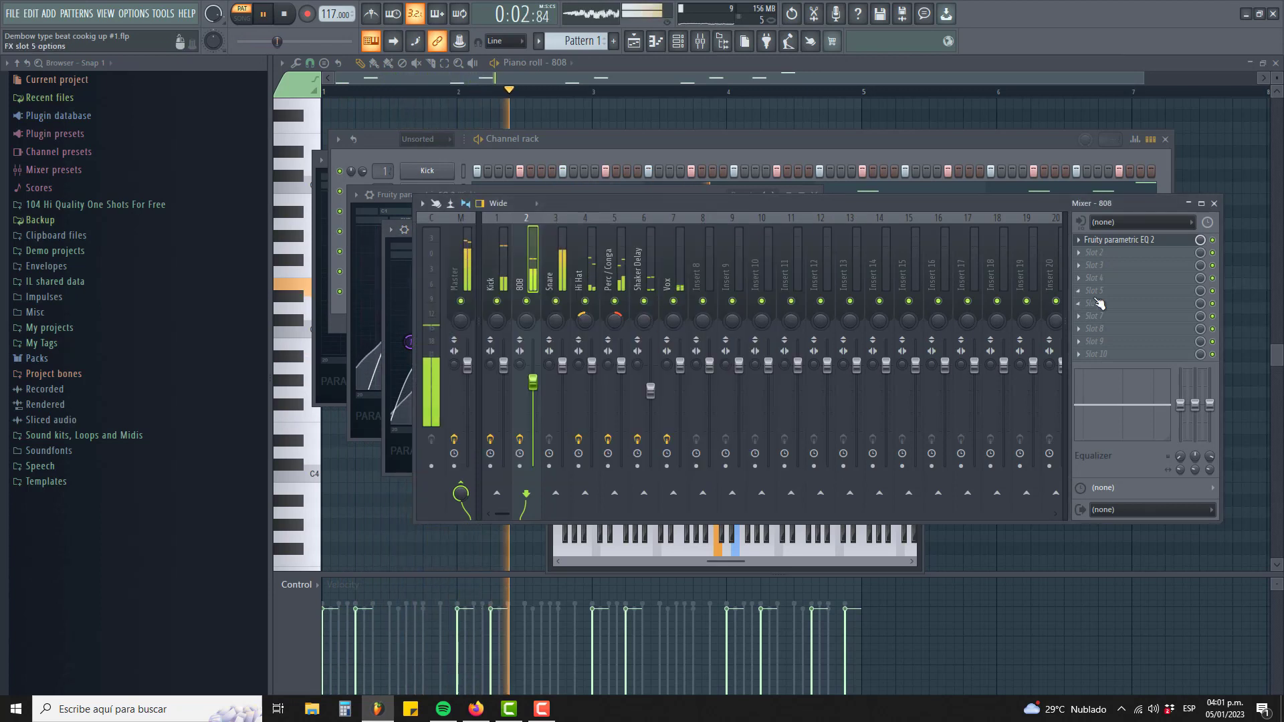
Step: Change band 7 of the 808 track's EQ to a low pass to cut the highest frequencies
{"action": "left_click", "coordinate": [1118, 240]}
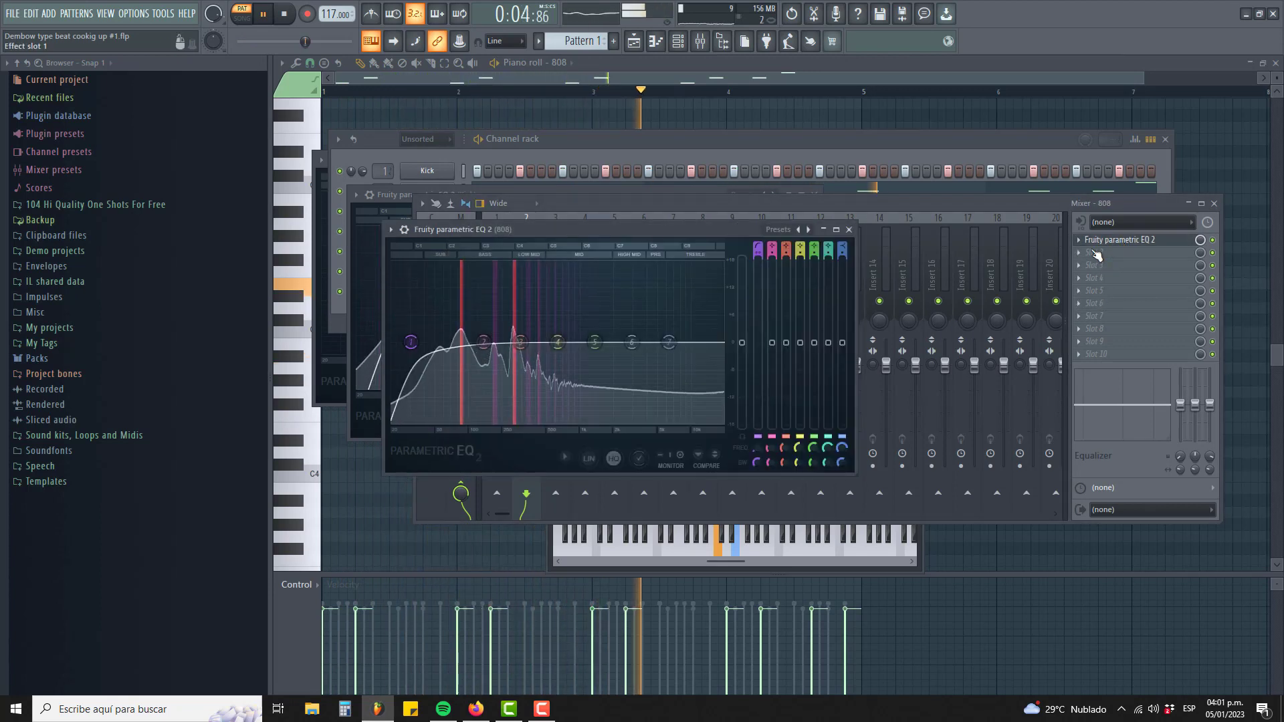
{"action": "scroll", "coordinate": [841, 249], "scroll_direction": "down", "scroll_amount": 2}
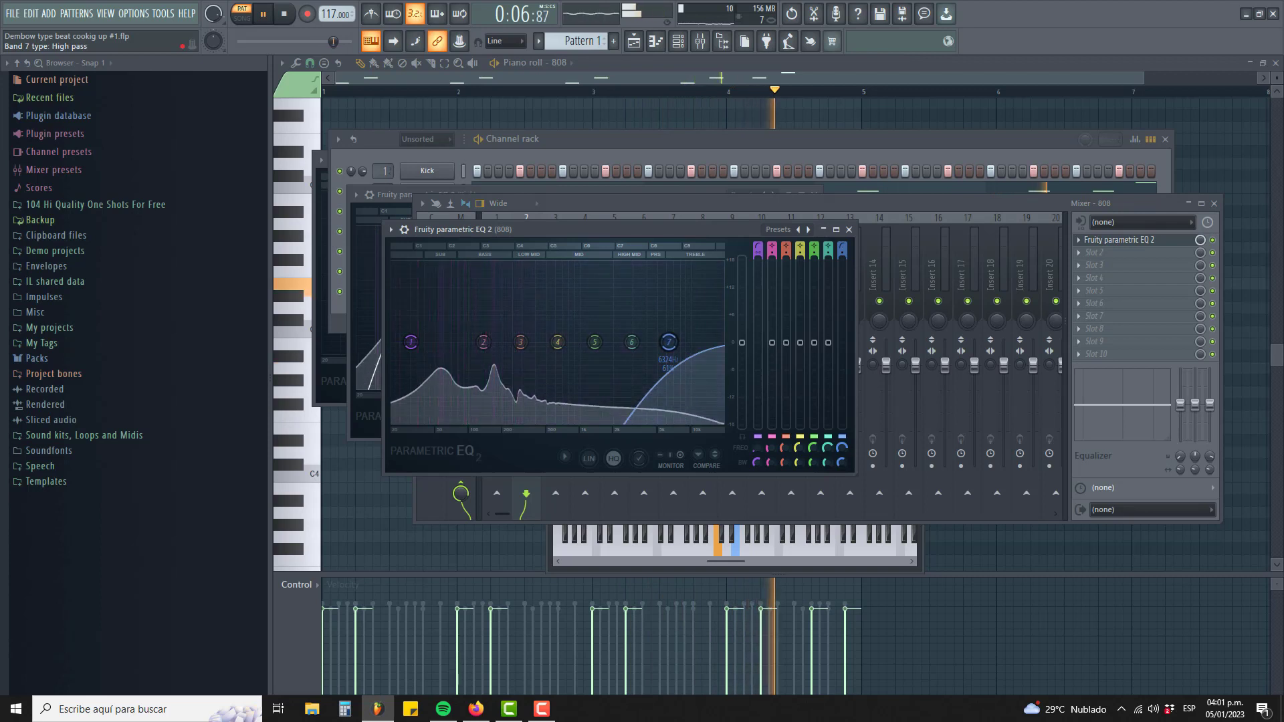
{"action": "scroll", "coordinate": [842, 249], "scroll_direction": "down", "scroll_amount": 2}
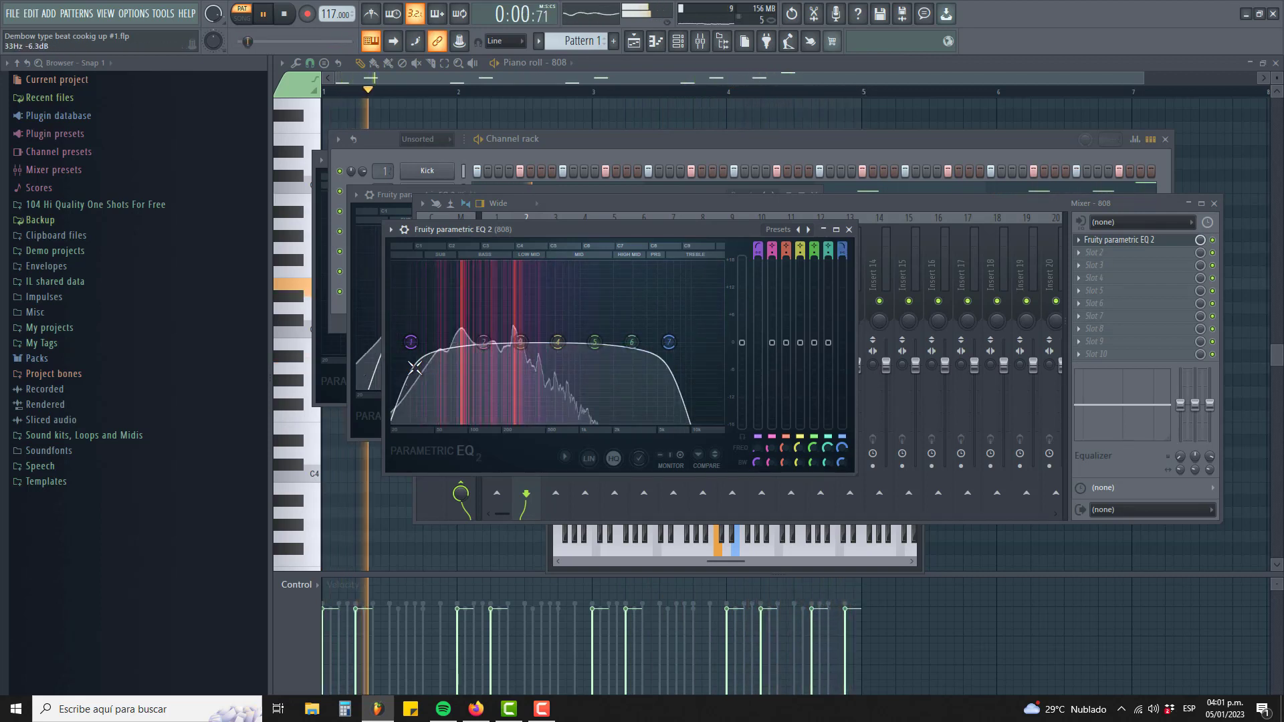
{"action": "left_click", "coordinate": [889, 203]}
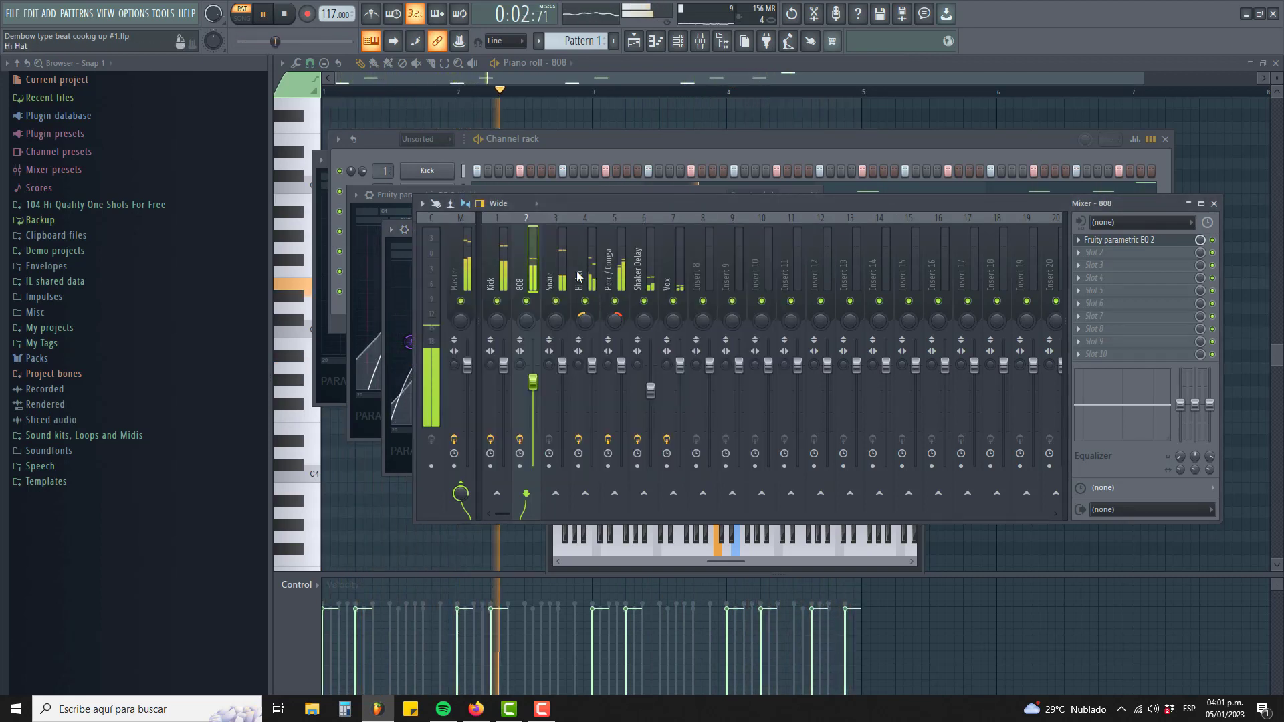
Step: Add Fruity Parametric EQ 2 to the Snare track and make band 1 a high pass at about 79 Hz
{"action": "left_click", "coordinate": [555, 275]}
{"action": "key", "text": "space"}
{"action": "left_click", "coordinate": [1097, 239]}
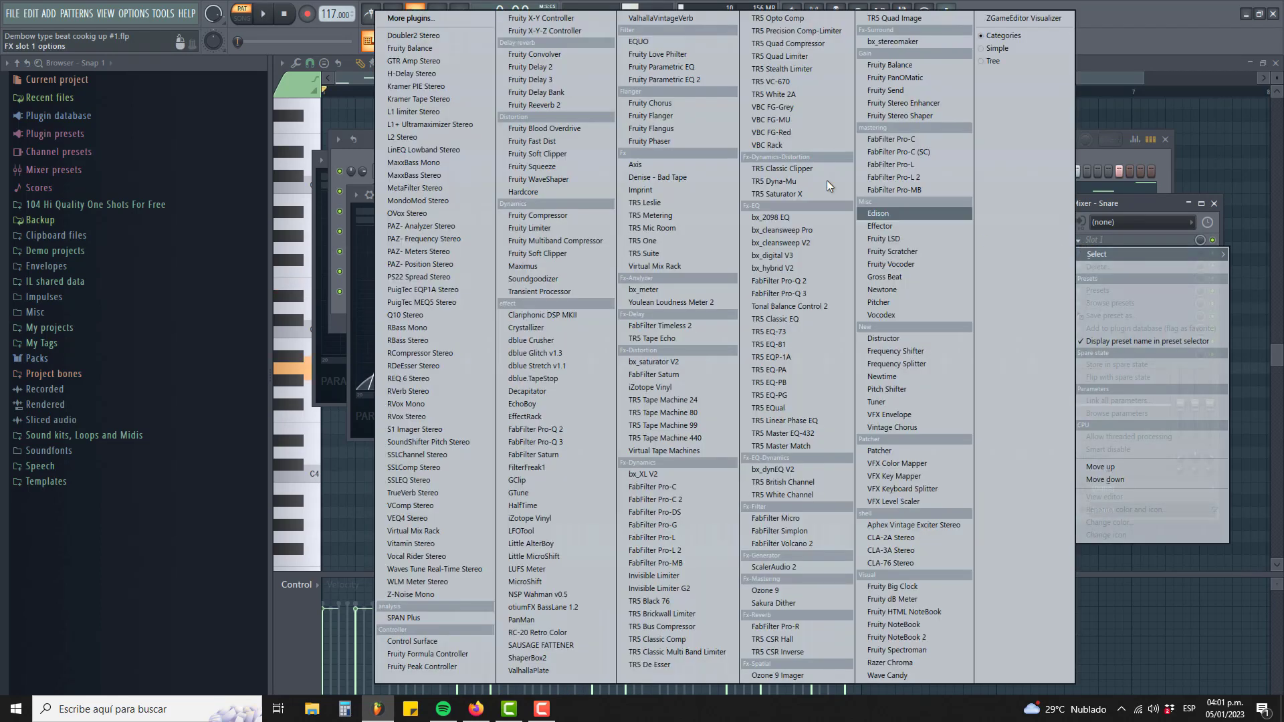
{"action": "left_click", "coordinate": [691, 83]}
{"action": "key", "text": "space"}
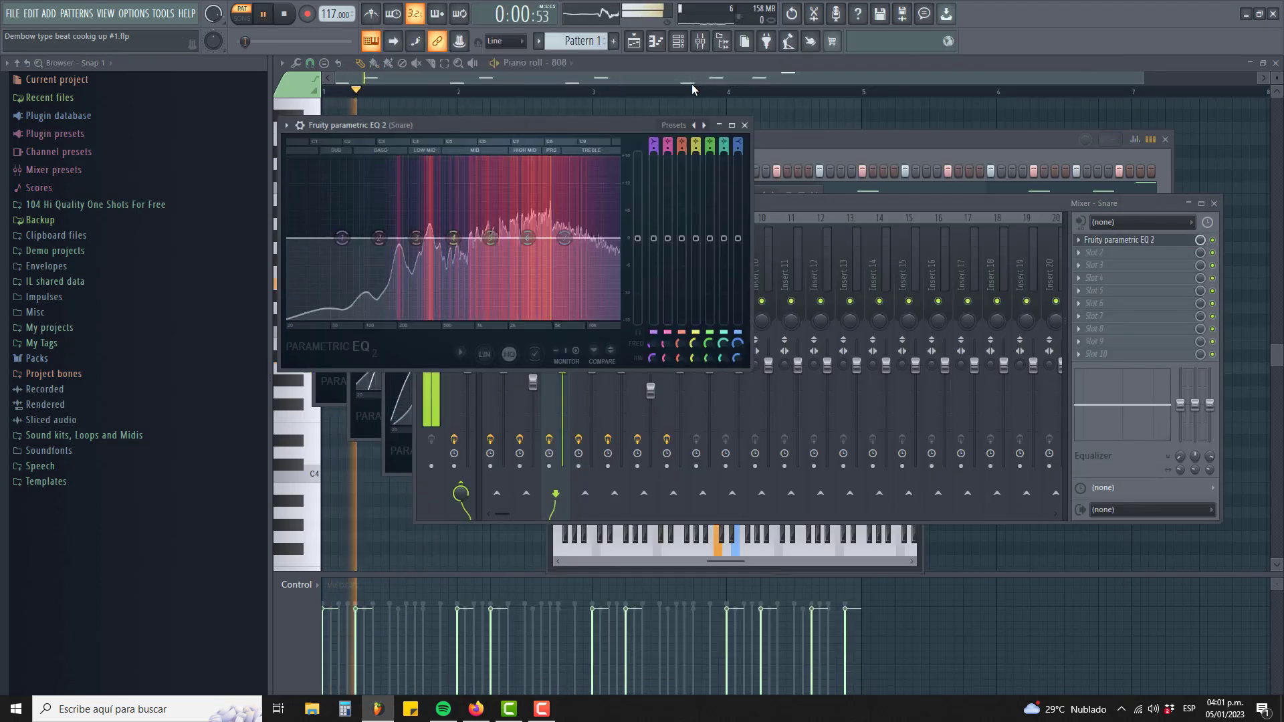
{"action": "key", "text": "space"}
{"action": "left_click_drag", "start_coordinate": [653, 146], "coordinate": [654, 154]}
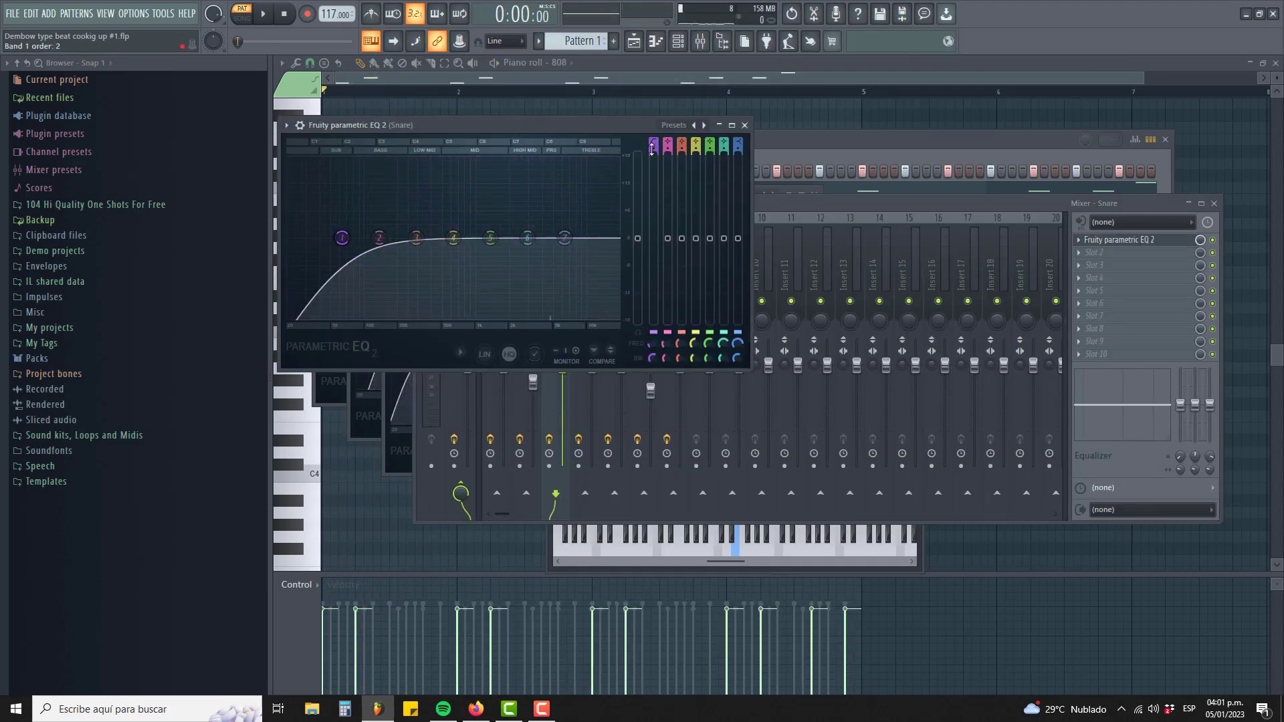
{"action": "key", "text": "space"}
{"action": "left_click_drag", "start_coordinate": [341, 237], "coordinate": [354, 238]}
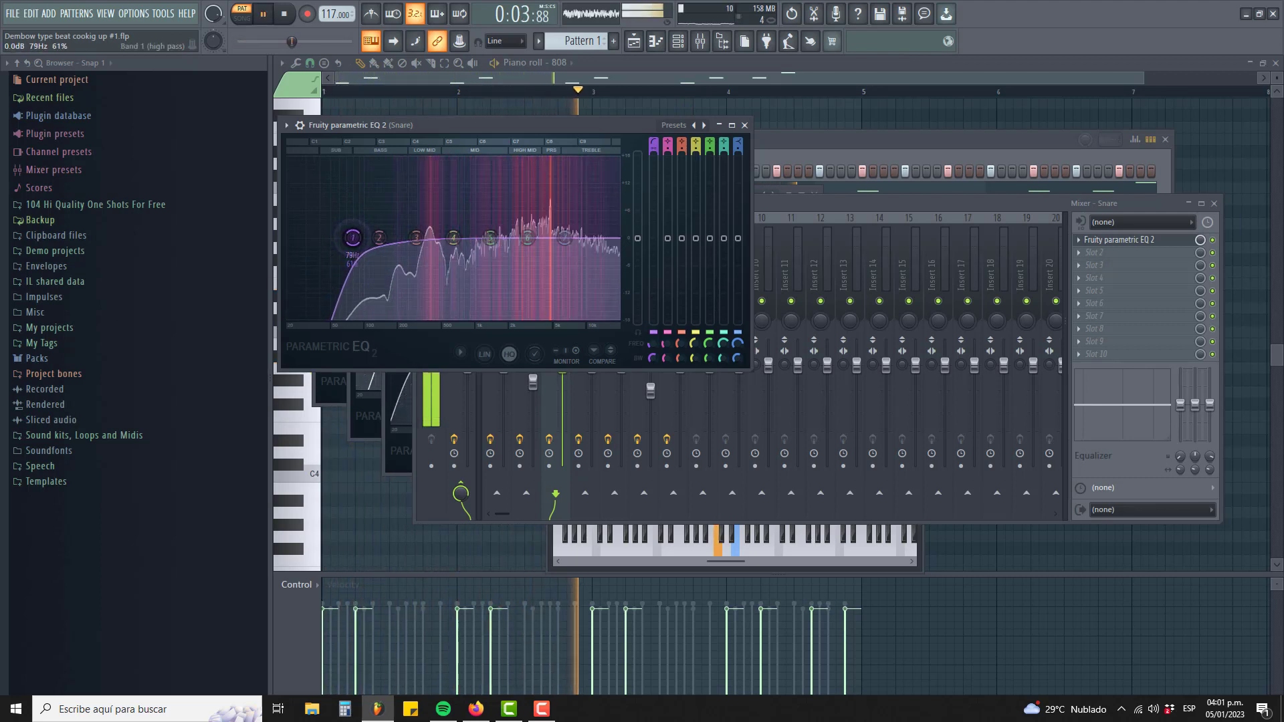
{"action": "left_click", "coordinate": [822, 209]}
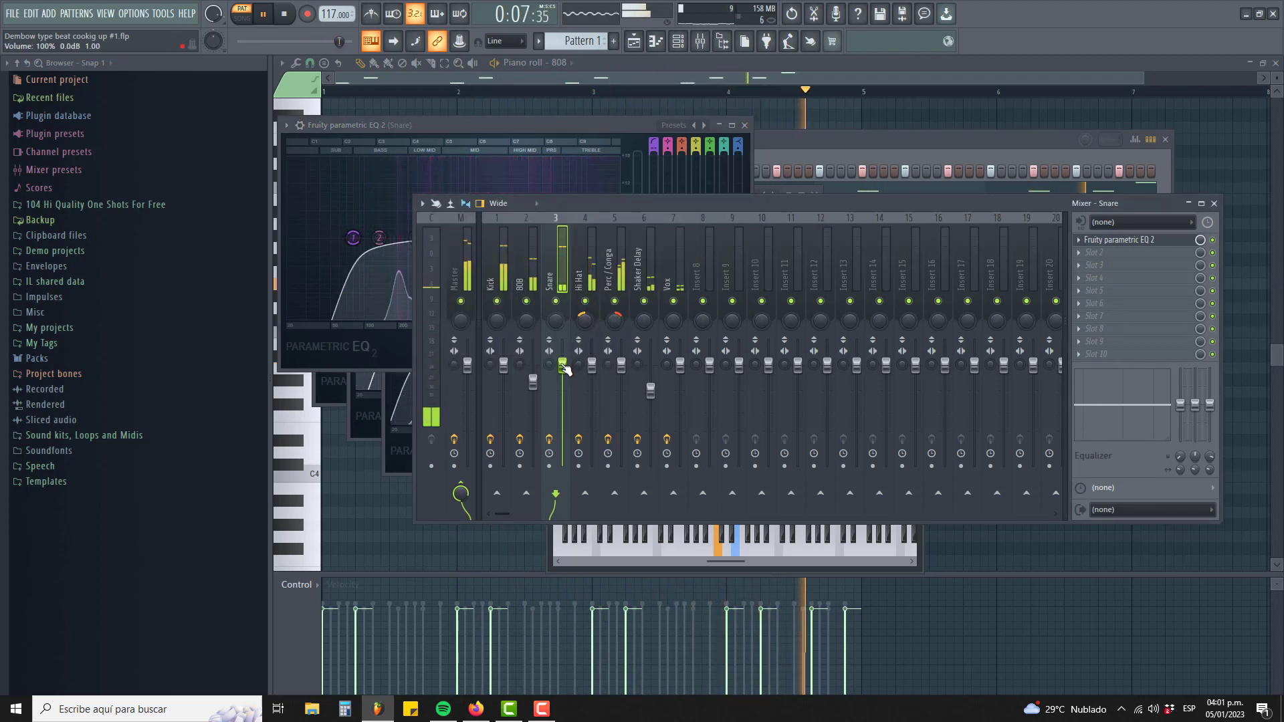
Step: Lower the Snare mixer track's level slightly and raise the Kick channel's volume in the channel rack
{"action": "left_click_drag", "start_coordinate": [562, 366], "coordinate": [563, 373]}
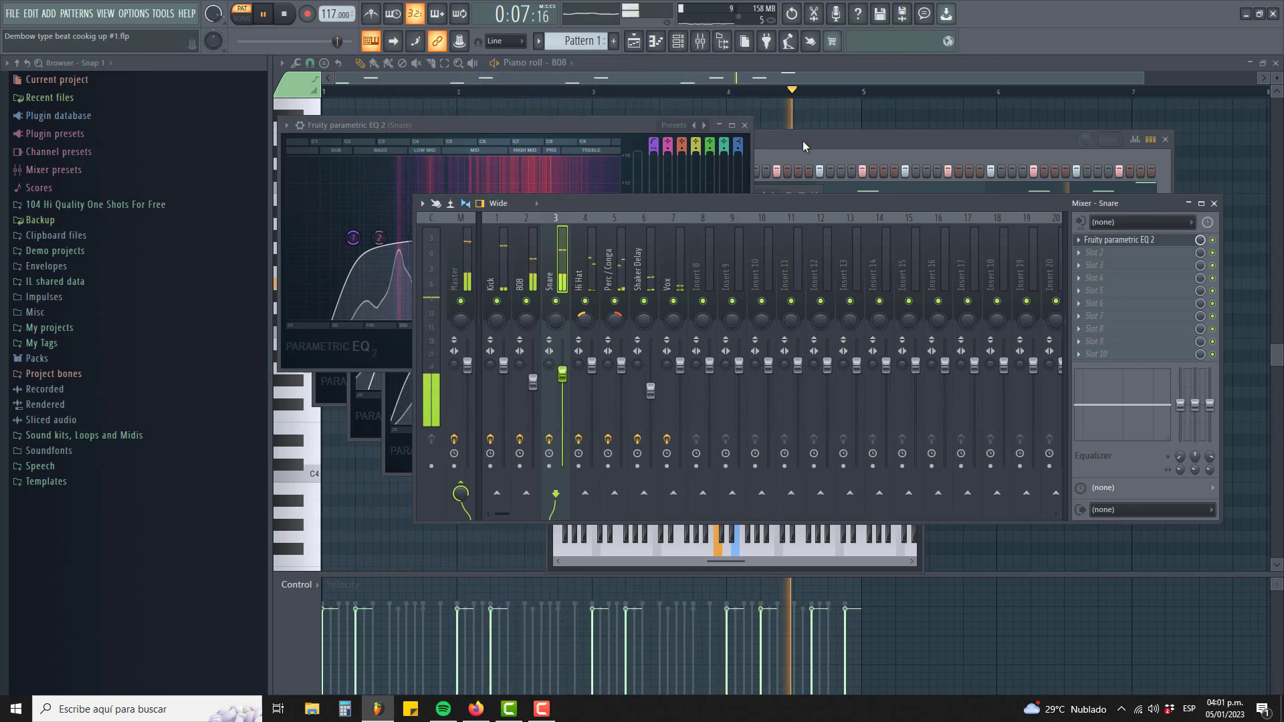
{"action": "key", "text": "F6"}
{"action": "left_click_drag", "start_coordinate": [367, 178], "coordinate": [367, 162]}
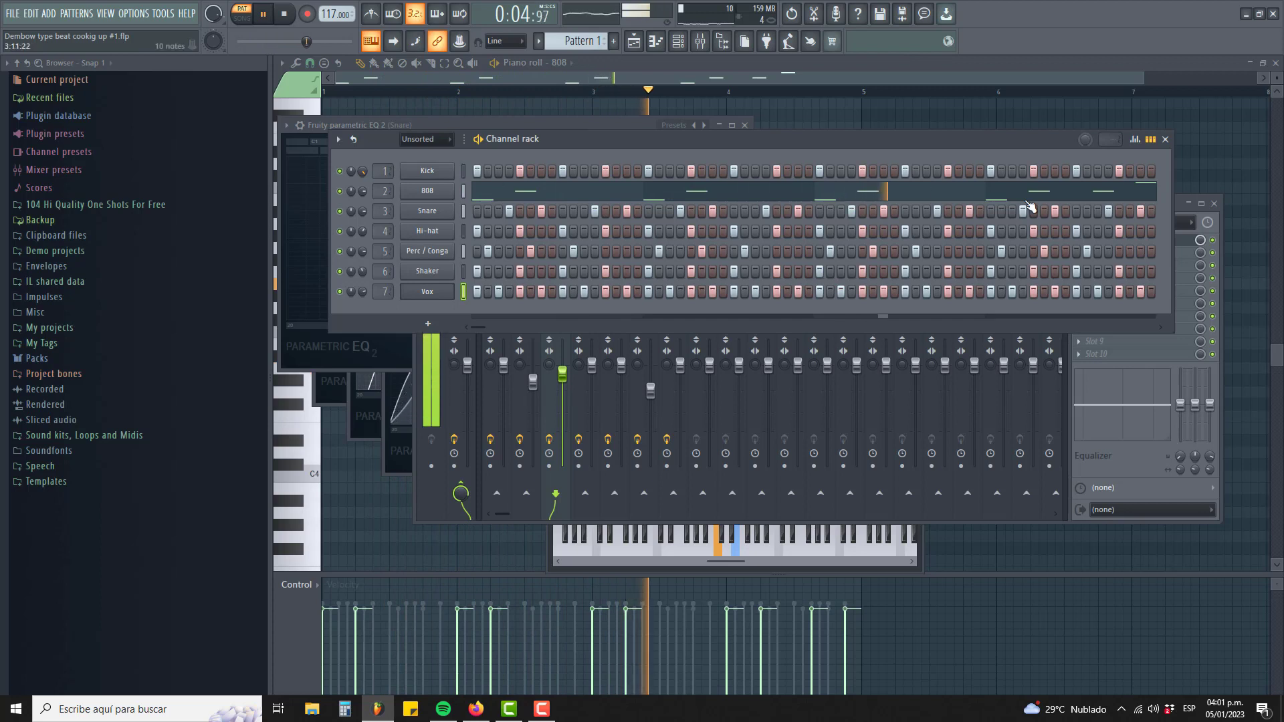
{"action": "left_click", "coordinate": [1179, 202]}
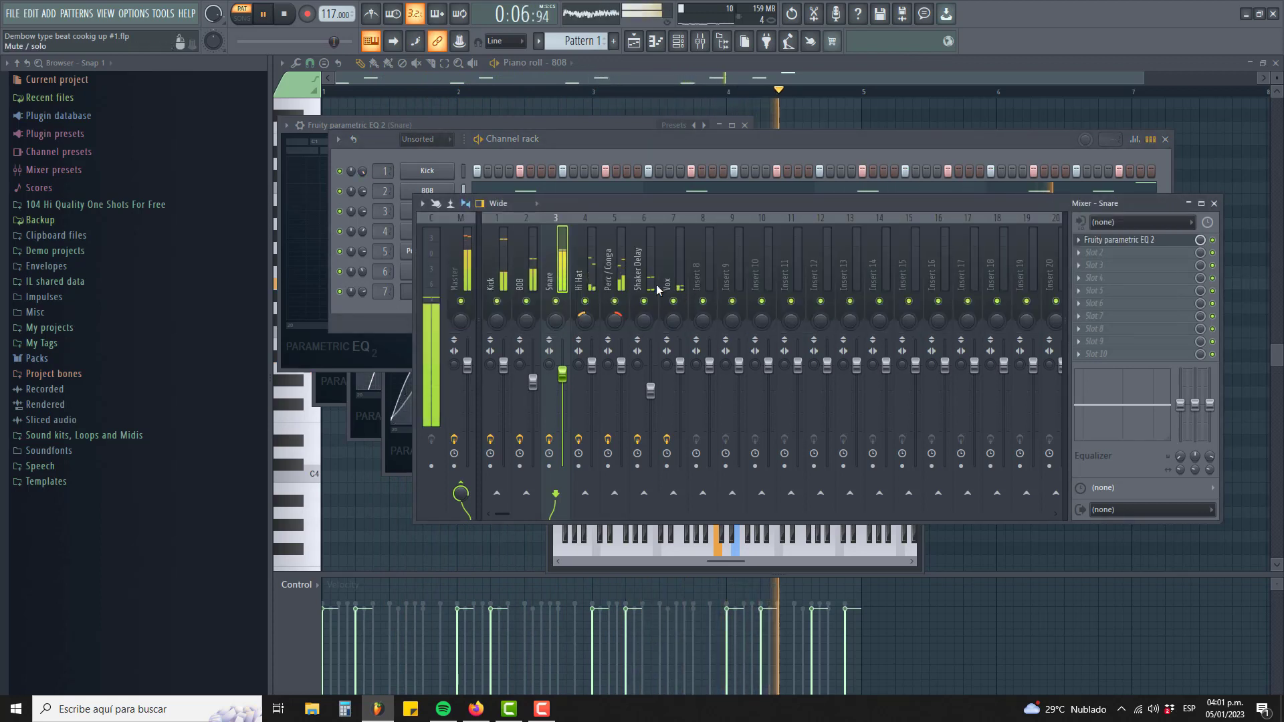
Step: Lower the levels of the Kick through Vox tracks together, bringing Vox to about 60% (-9.7 dB)
{"action": "left_click_drag", "start_coordinate": [494, 264], "coordinate": [680, 404]}
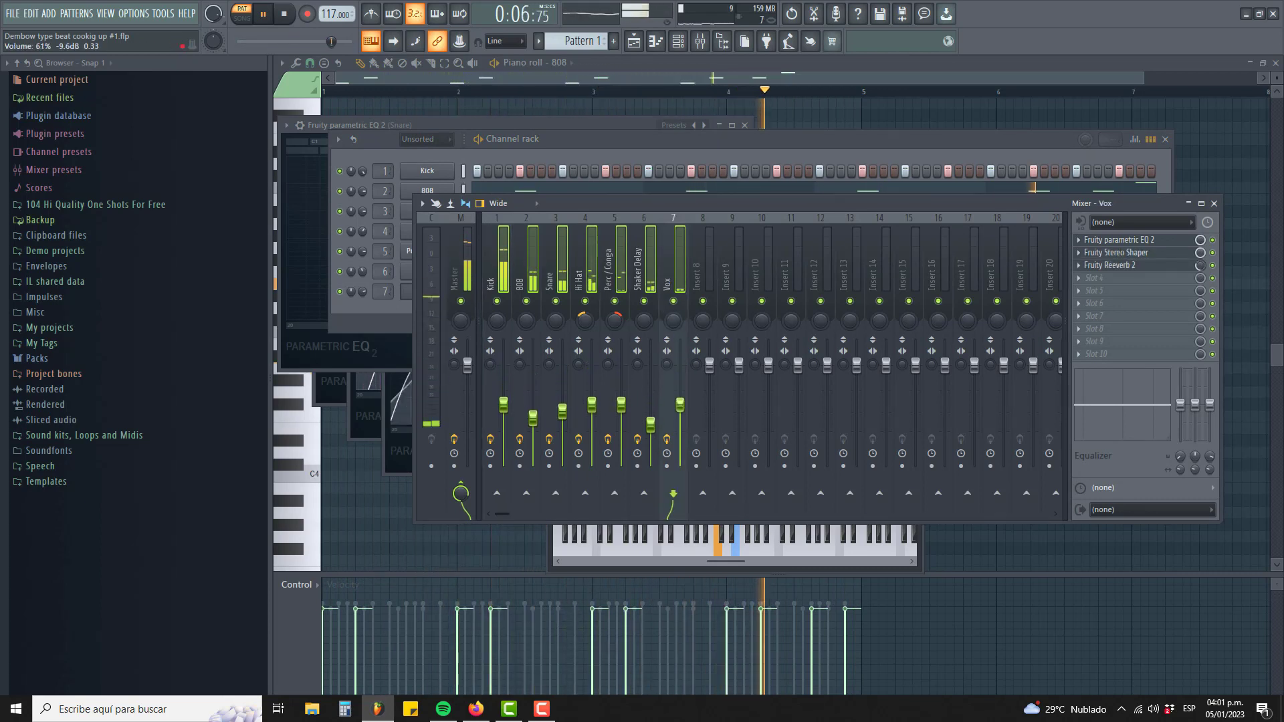
{"action": "left_click", "coordinate": [466, 261]}
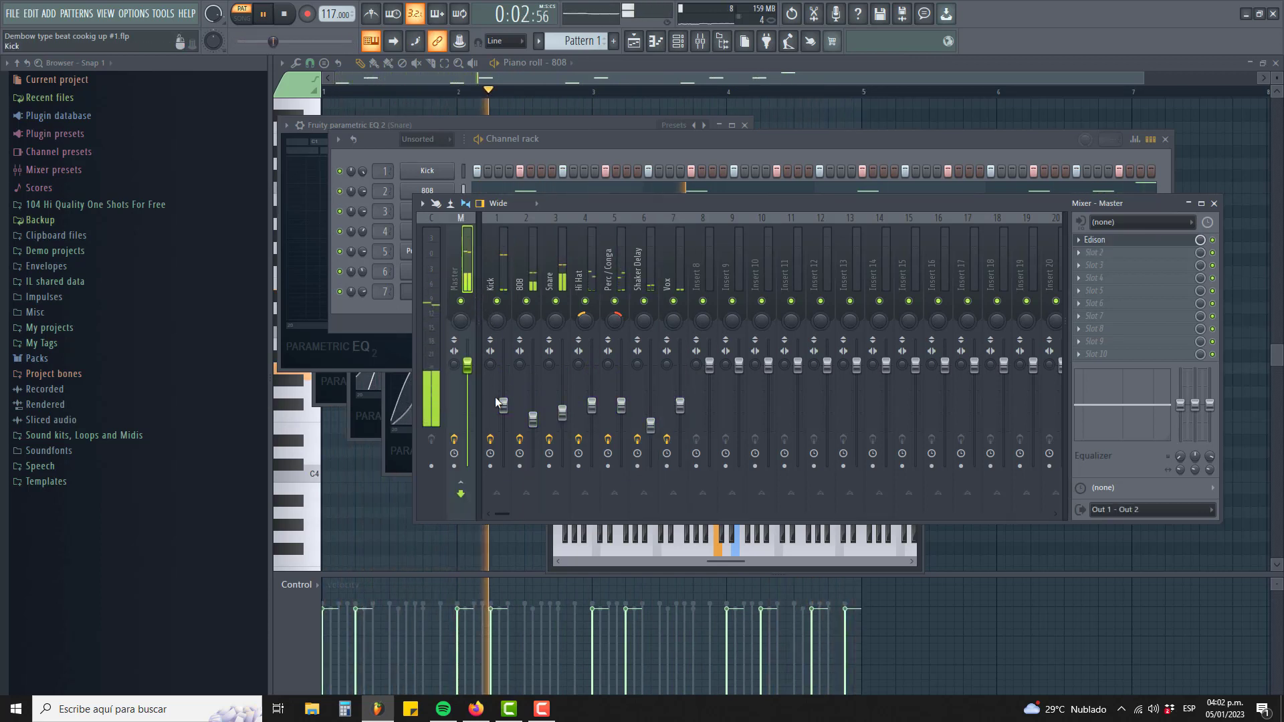
{"action": "left_click", "coordinate": [505, 267]}
{"action": "left_click_drag", "start_coordinate": [583, 269], "coordinate": [682, 298]}
{"action": "left_click", "coordinate": [681, 416]}
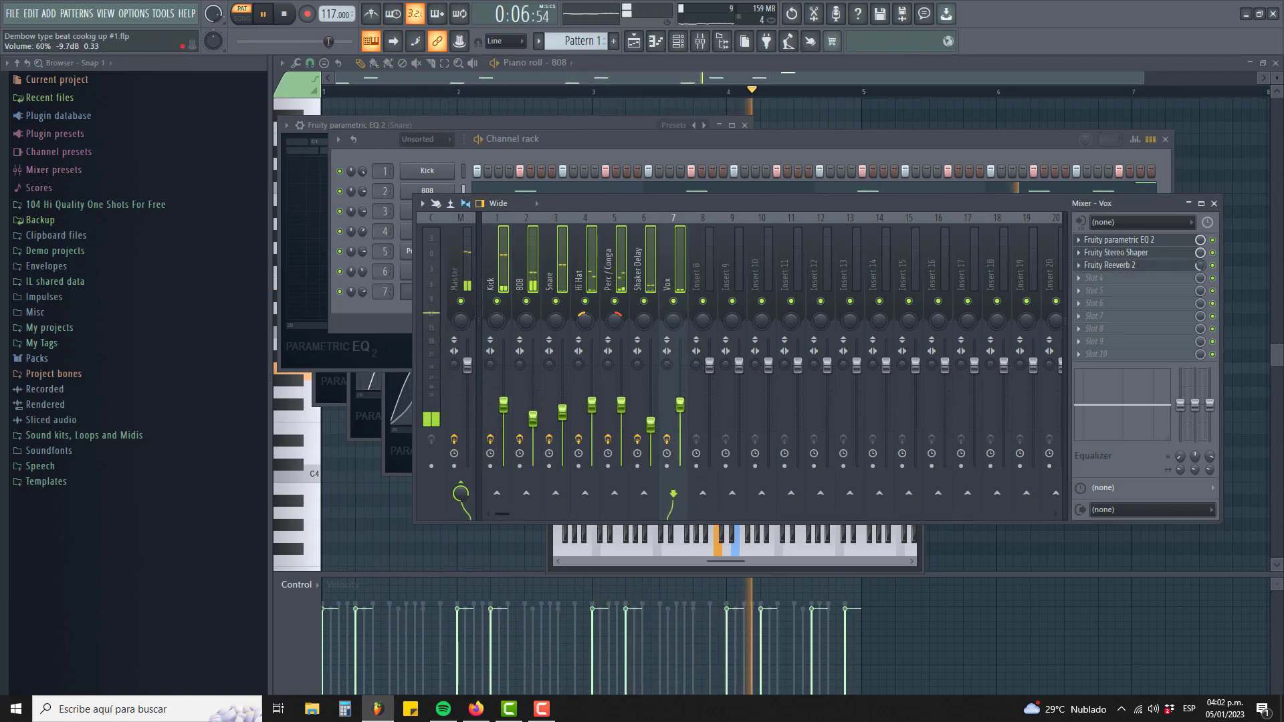
Step: Add Fruity Peak Controller to the second effect slot of the 808 track and load its DUCKING preset
{"action": "left_click", "coordinate": [532, 261]}
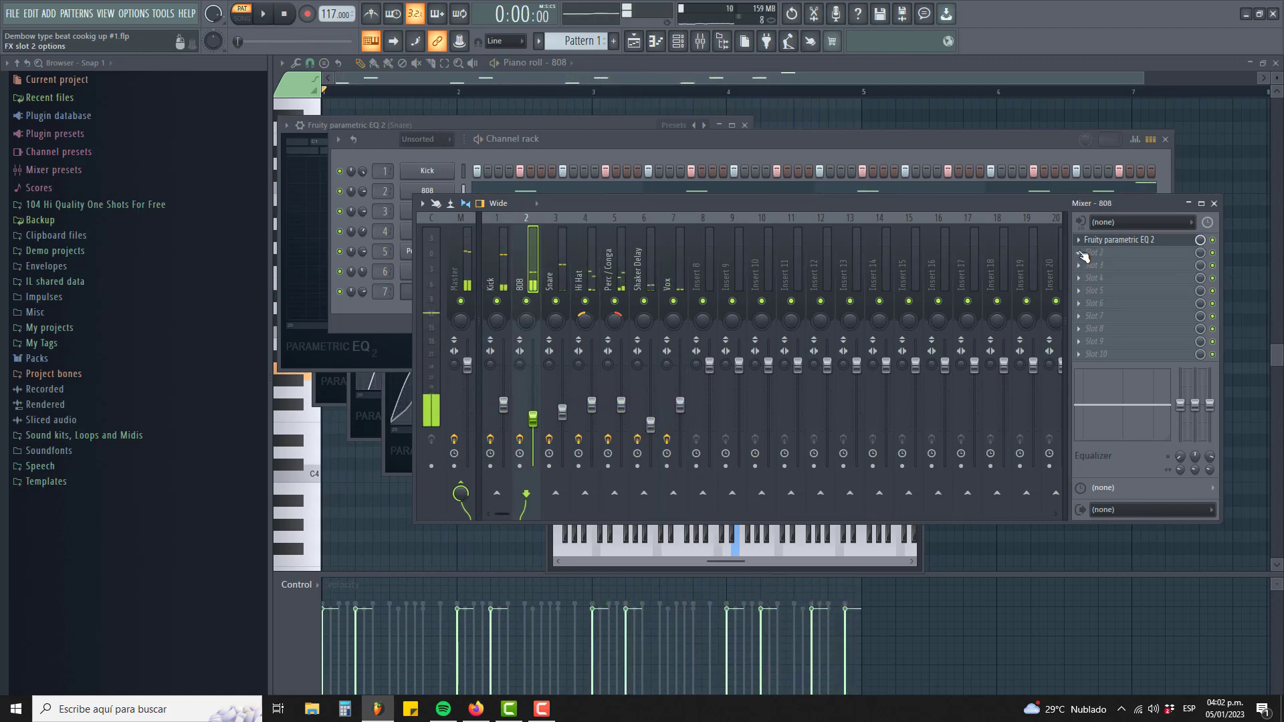
{"action": "left_click", "coordinate": [1103, 252]}
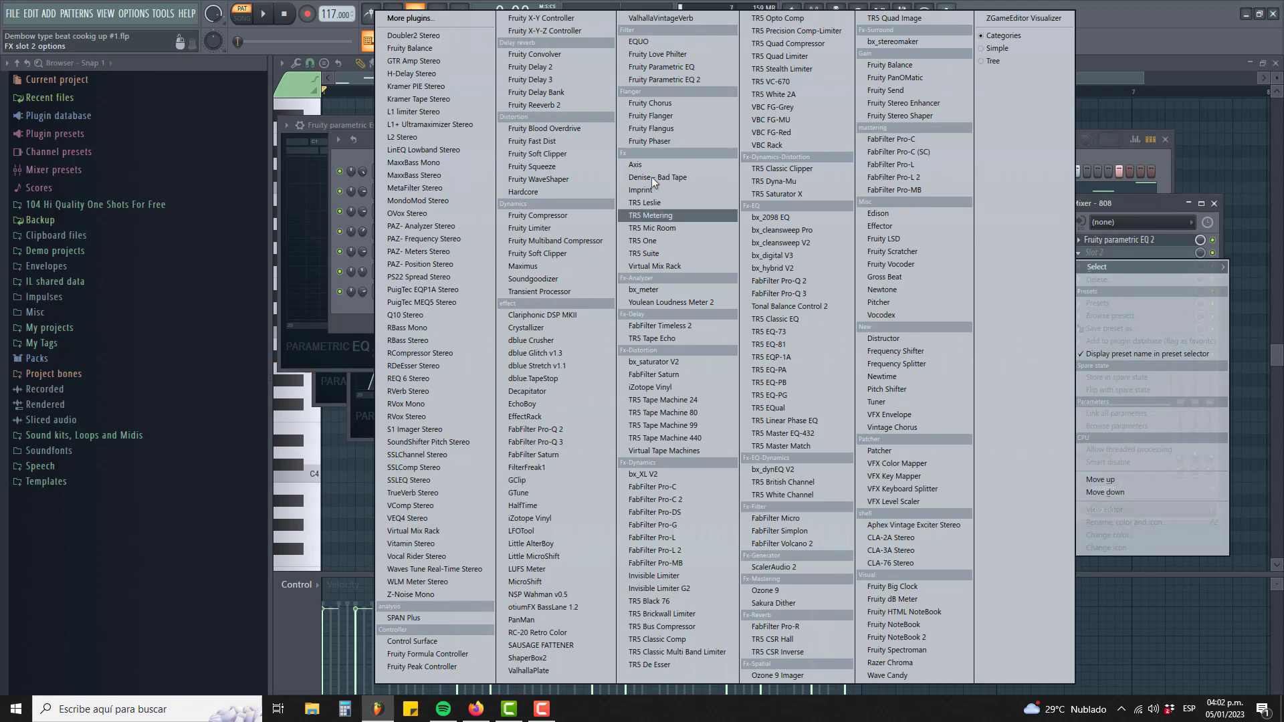
{"action": "left_click", "coordinate": [443, 665]}
{"action": "left_click_drag", "start_coordinate": [666, 257], "coordinate": [815, 264]}
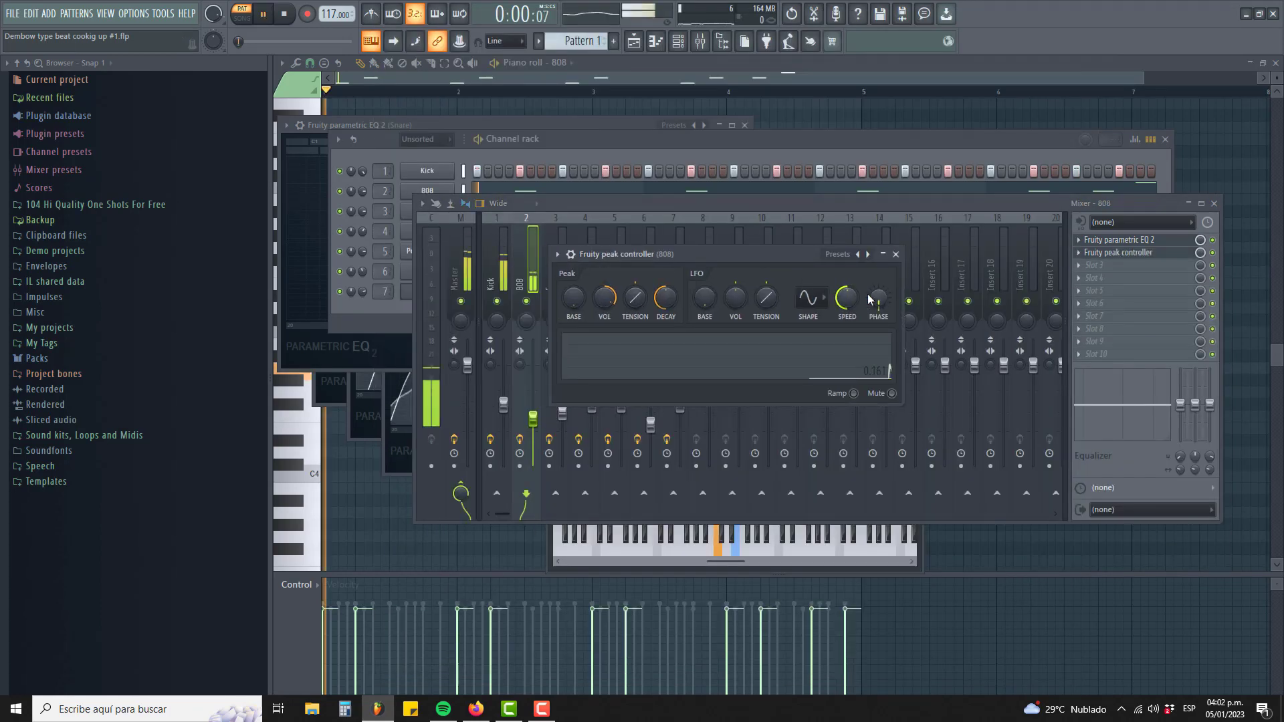
{"action": "left_click", "coordinate": [867, 255]}
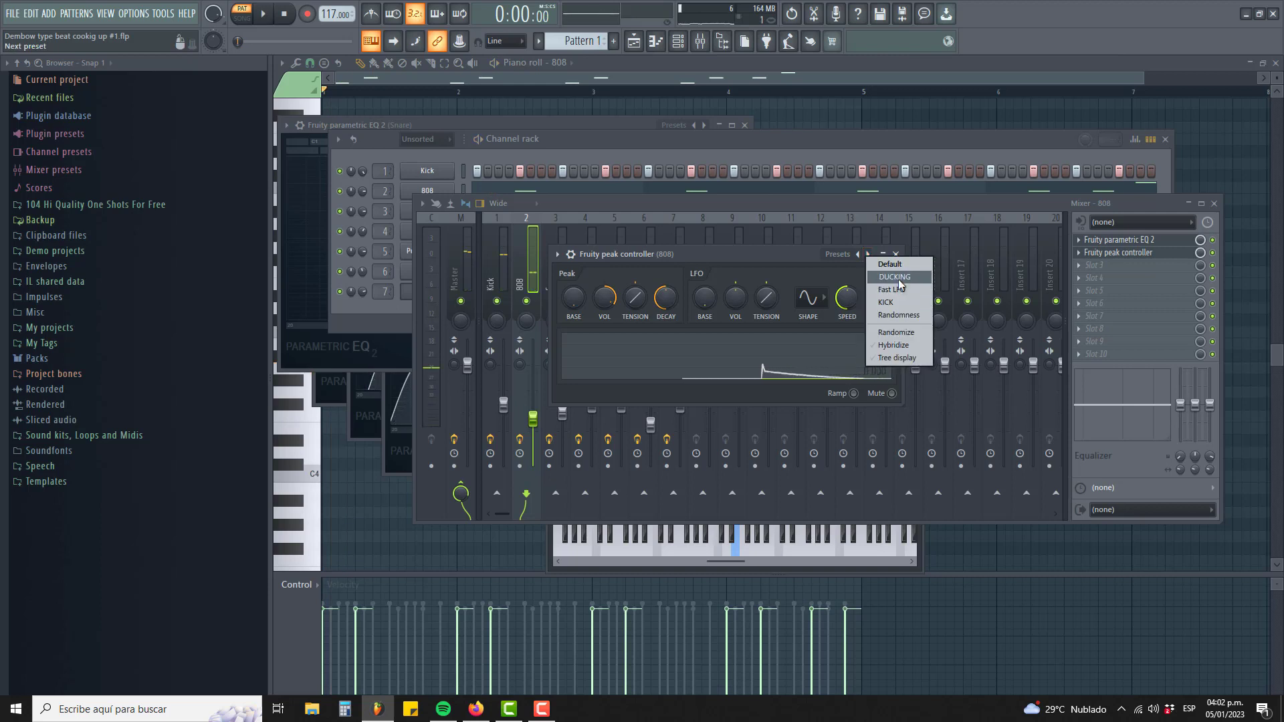
{"action": "left_click", "coordinate": [898, 278]}
{"action": "left_click_drag", "start_coordinate": [732, 254], "coordinate": [885, 261]}
{"action": "key", "text": "space"}
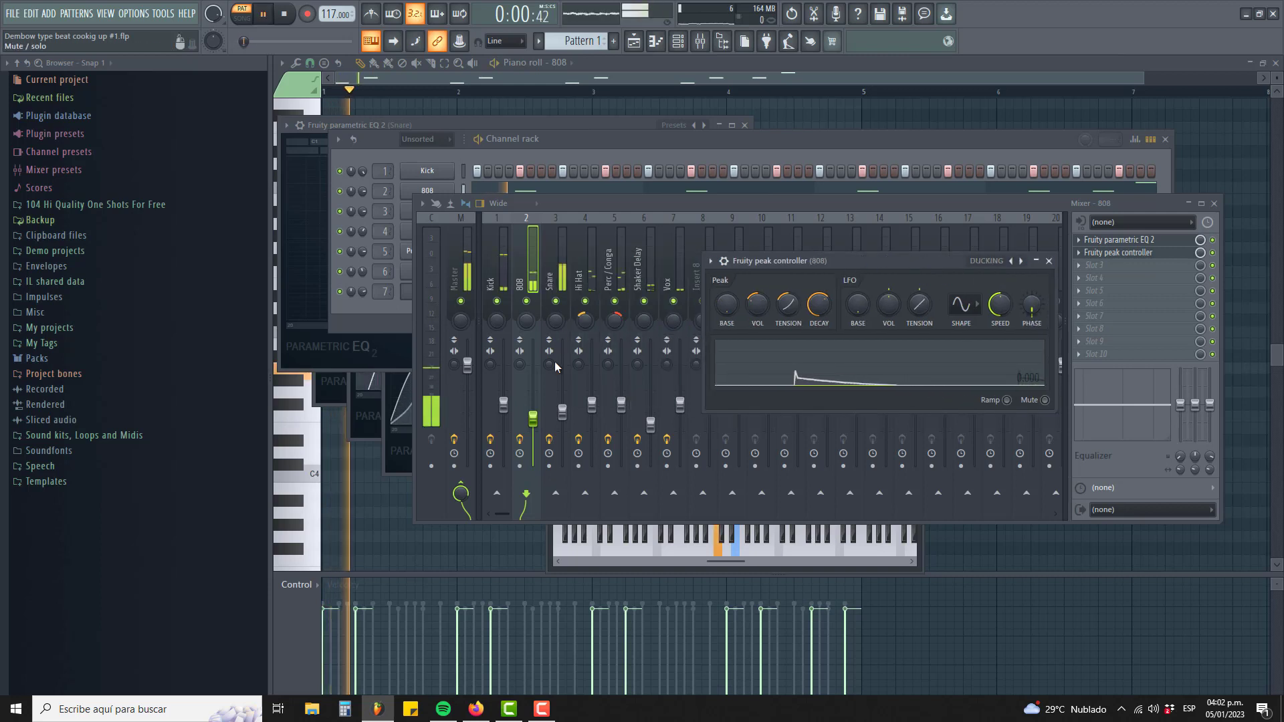
Step: Compare the Kick and 808 tracks and remove Fruity Peak Controller from the 808 track's second effect slot
{"action": "left_click", "coordinate": [506, 278]}
{"action": "left_click", "coordinate": [524, 269]}
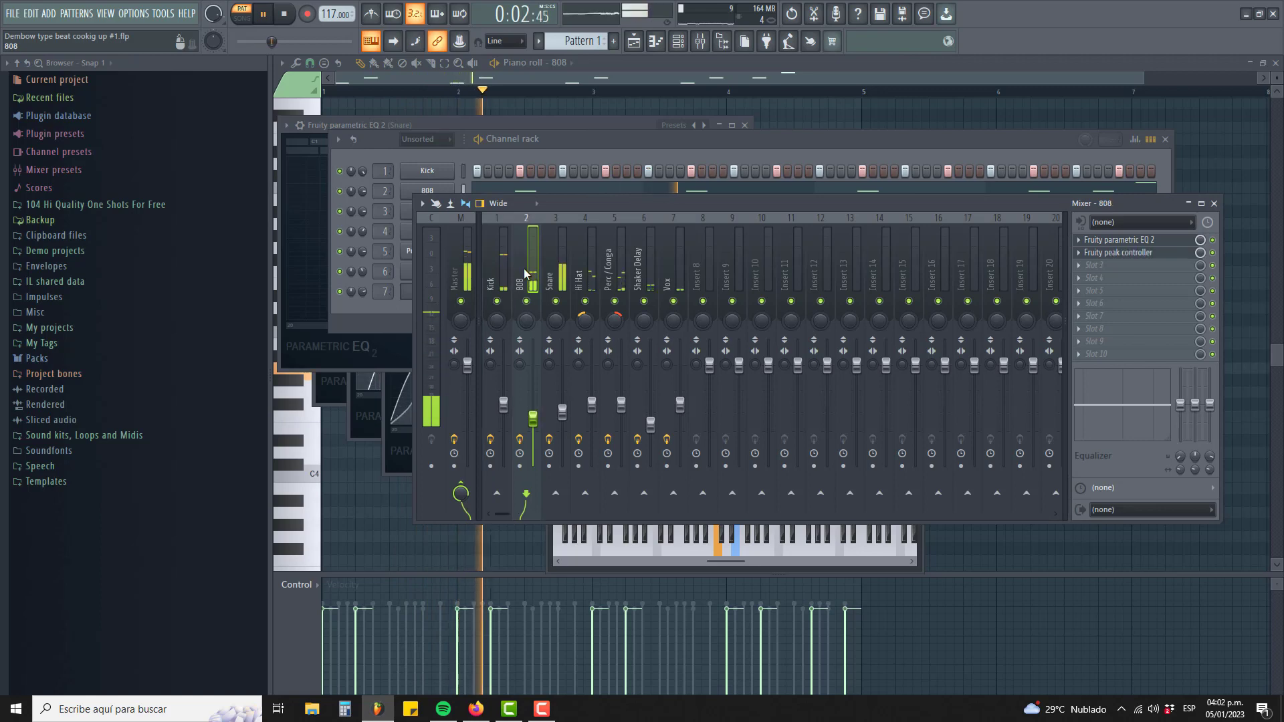
{"action": "left_click", "coordinate": [503, 271]}
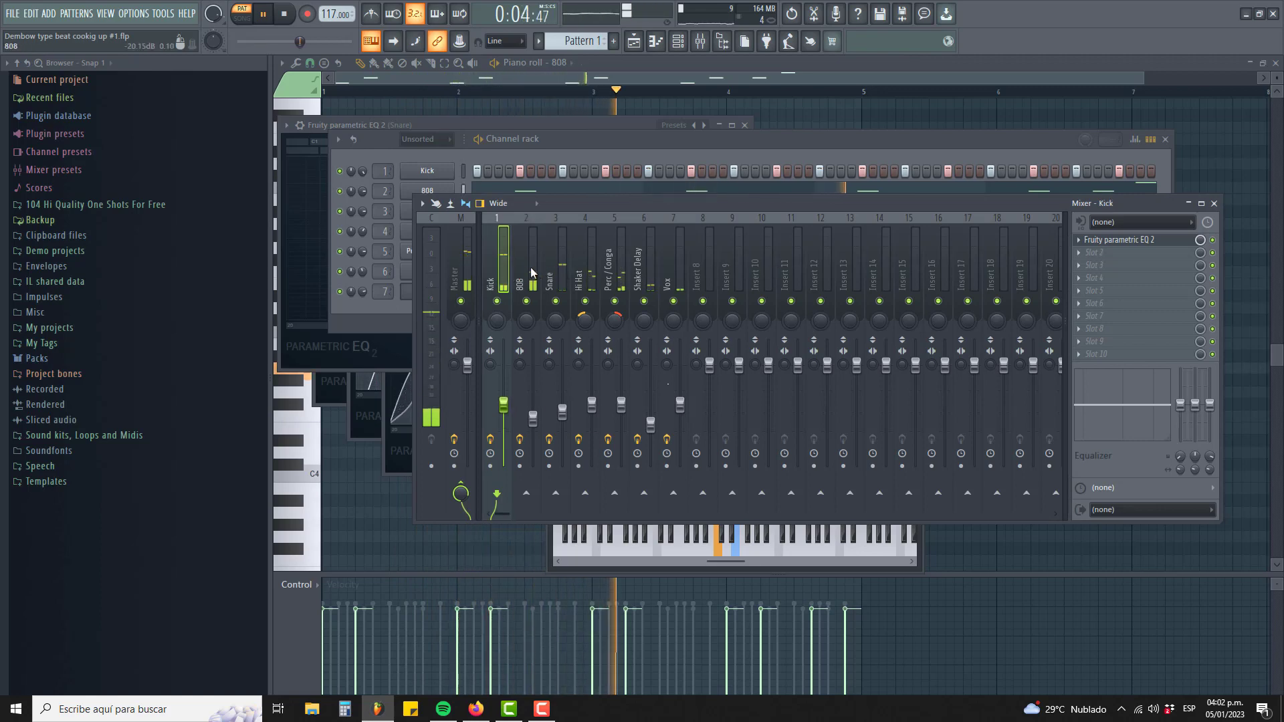
{"action": "left_click", "coordinate": [531, 267]}
{"action": "left_click", "coordinate": [1078, 252]}
{"action": "left_click", "coordinate": [1093, 275]}
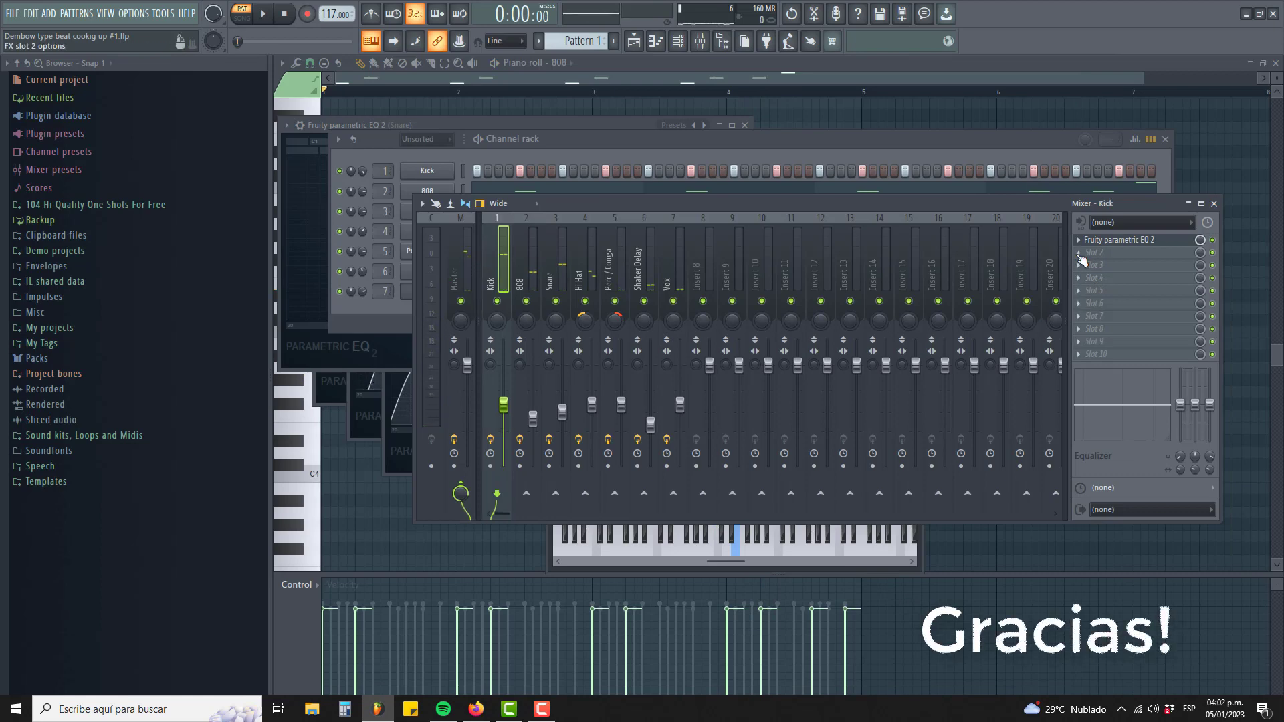
Step: Add Fruity Peak Controller to the second effect slot of the Kick track and switch it to the previous preset
{"action": "left_click", "coordinate": [1081, 254]}
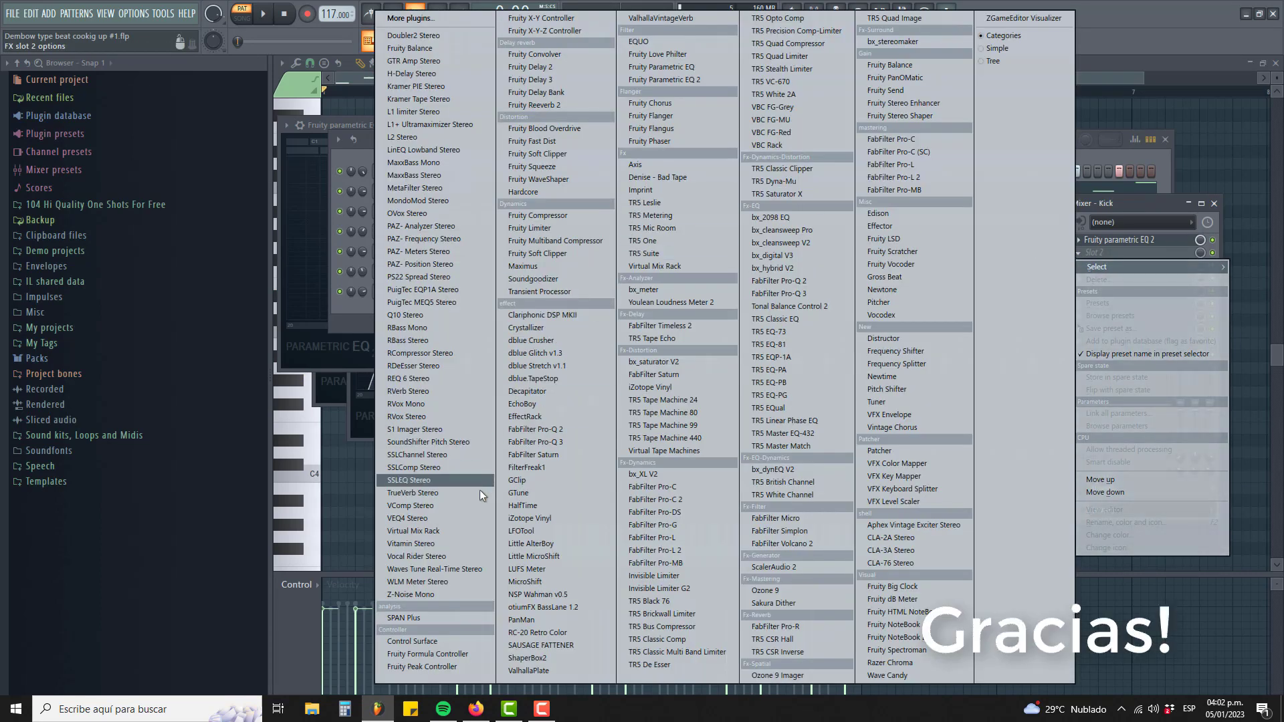
{"action": "left_click", "coordinate": [451, 667]}
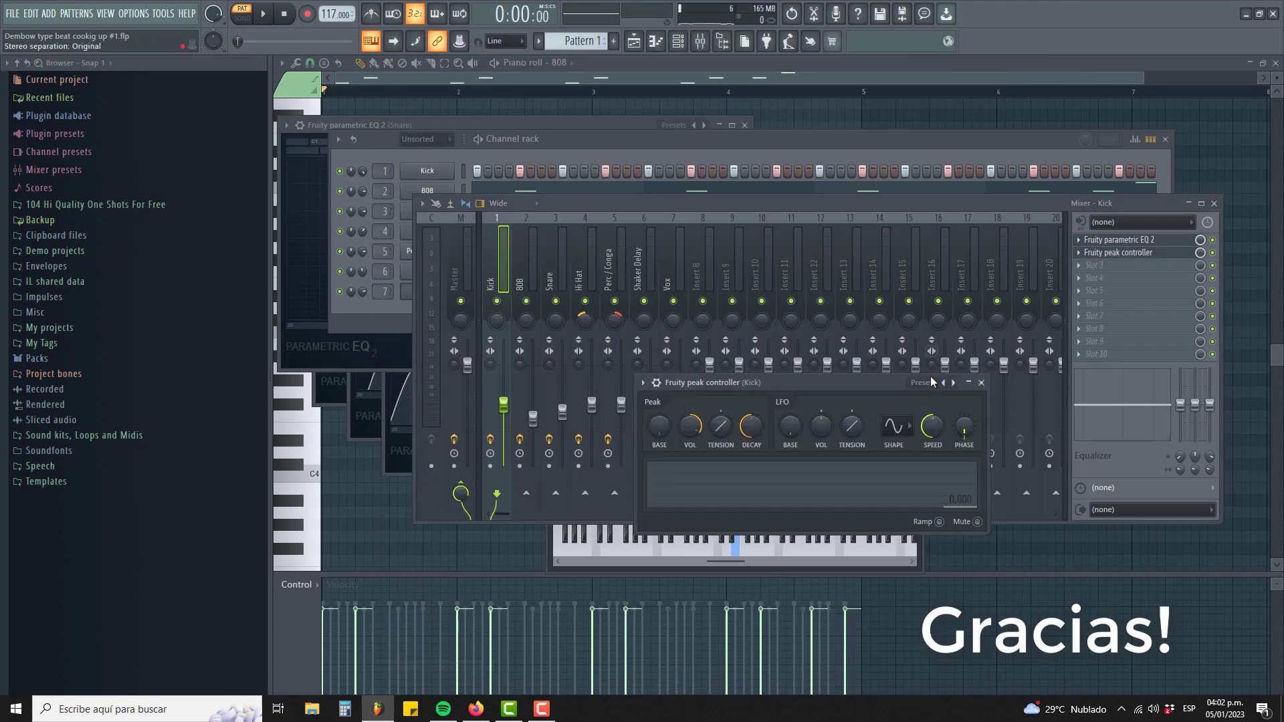
{"action": "left_click_drag", "start_coordinate": [931, 387], "coordinate": [792, 236]}
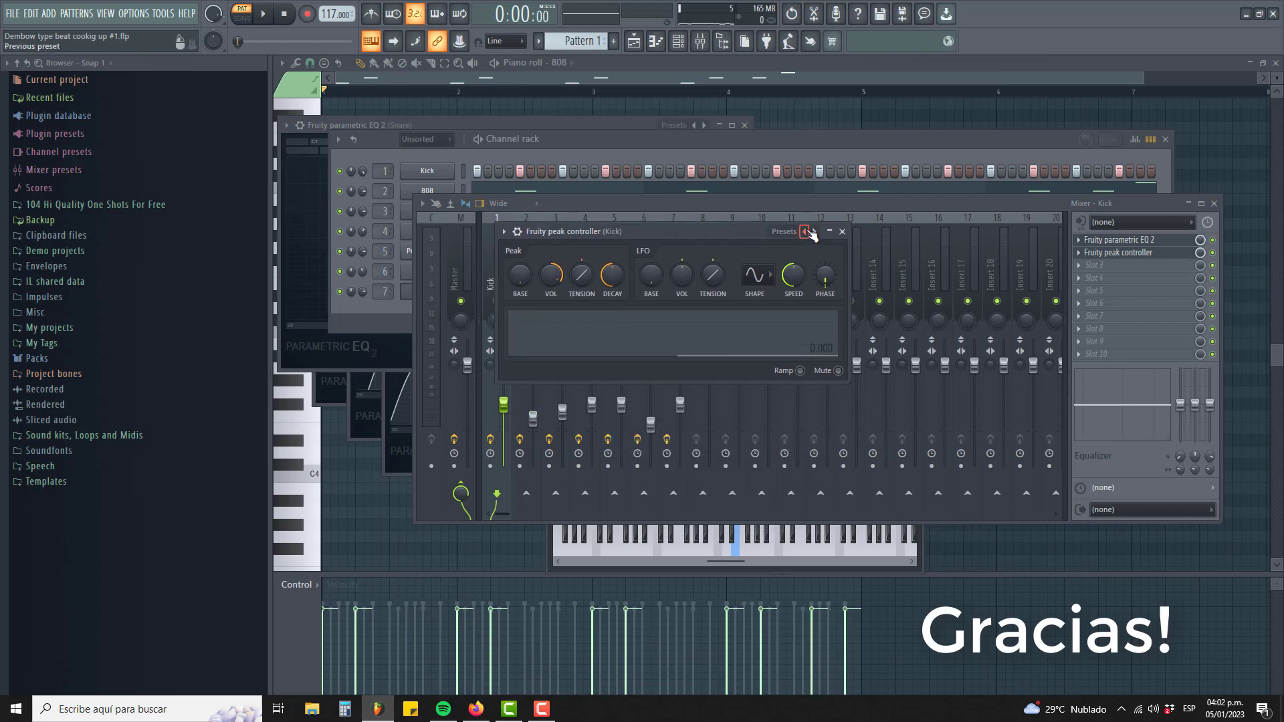
{"action": "left_click", "coordinate": [807, 231]}
{"action": "left_click", "coordinate": [843, 251]}
{"action": "left_click", "coordinate": [721, 204]}
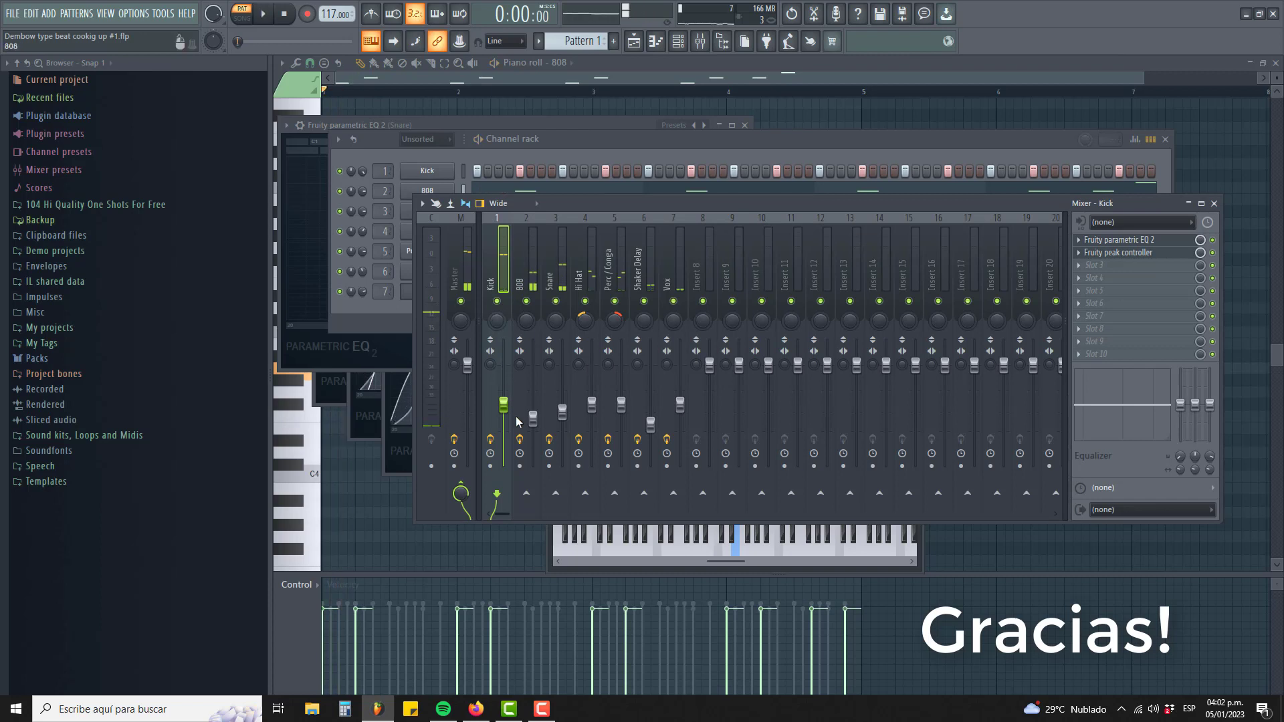
Step: Link the 808 mixer track's volume to the Kick peak controller's Peak ctrl - Peak output
{"action": "right_click", "coordinate": [534, 420]}
{"action": "left_click", "coordinate": [574, 552]}
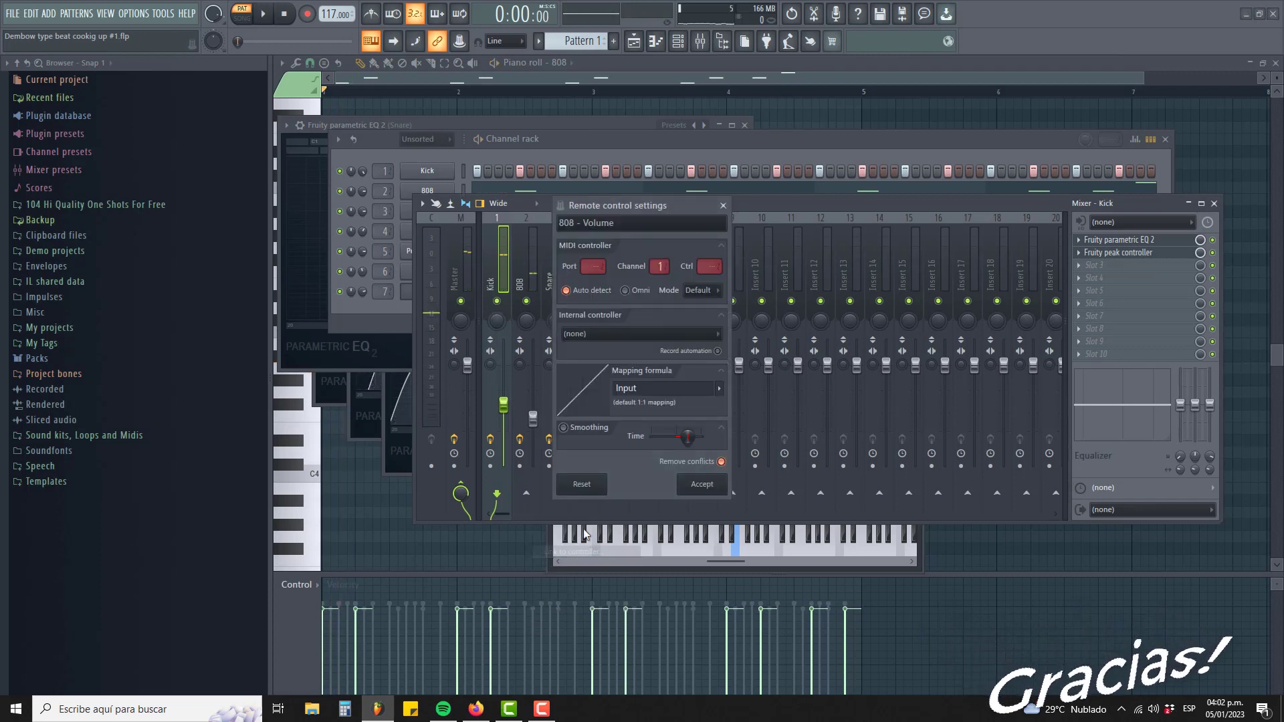
{"action": "left_click", "coordinate": [635, 335]}
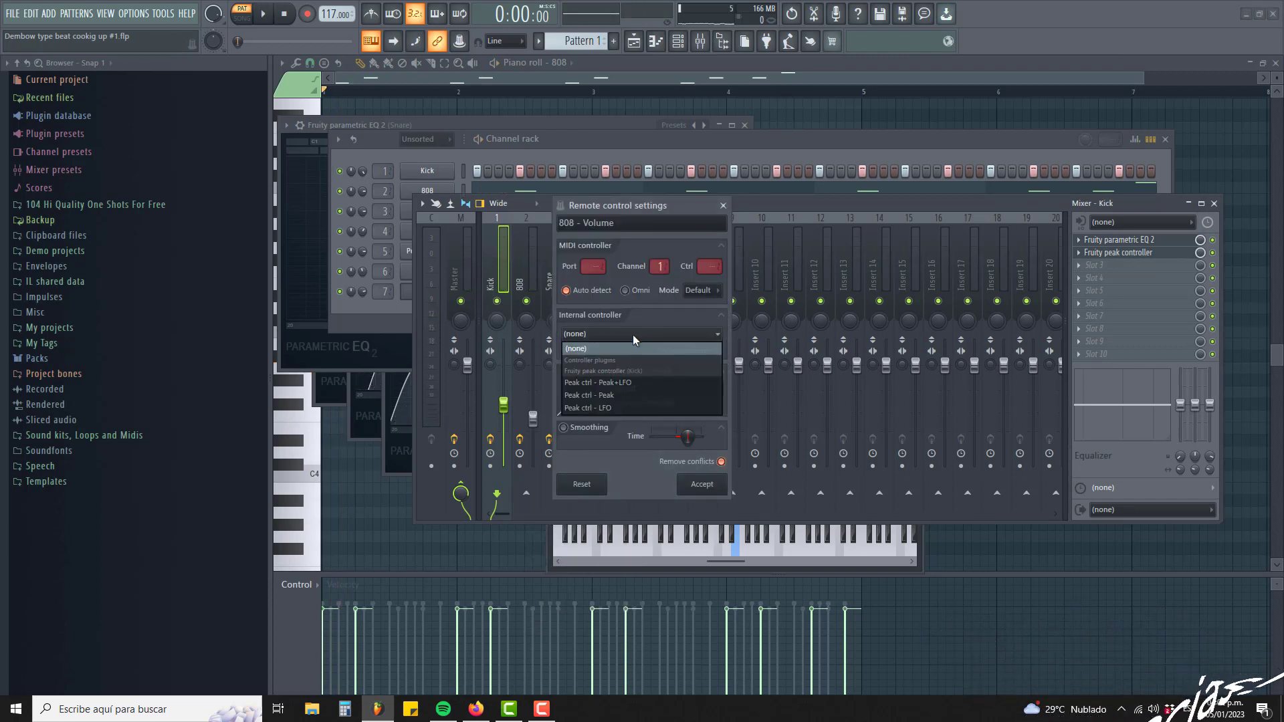
{"action": "left_click", "coordinate": [590, 395]}
{"action": "left_click", "coordinate": [701, 484]}
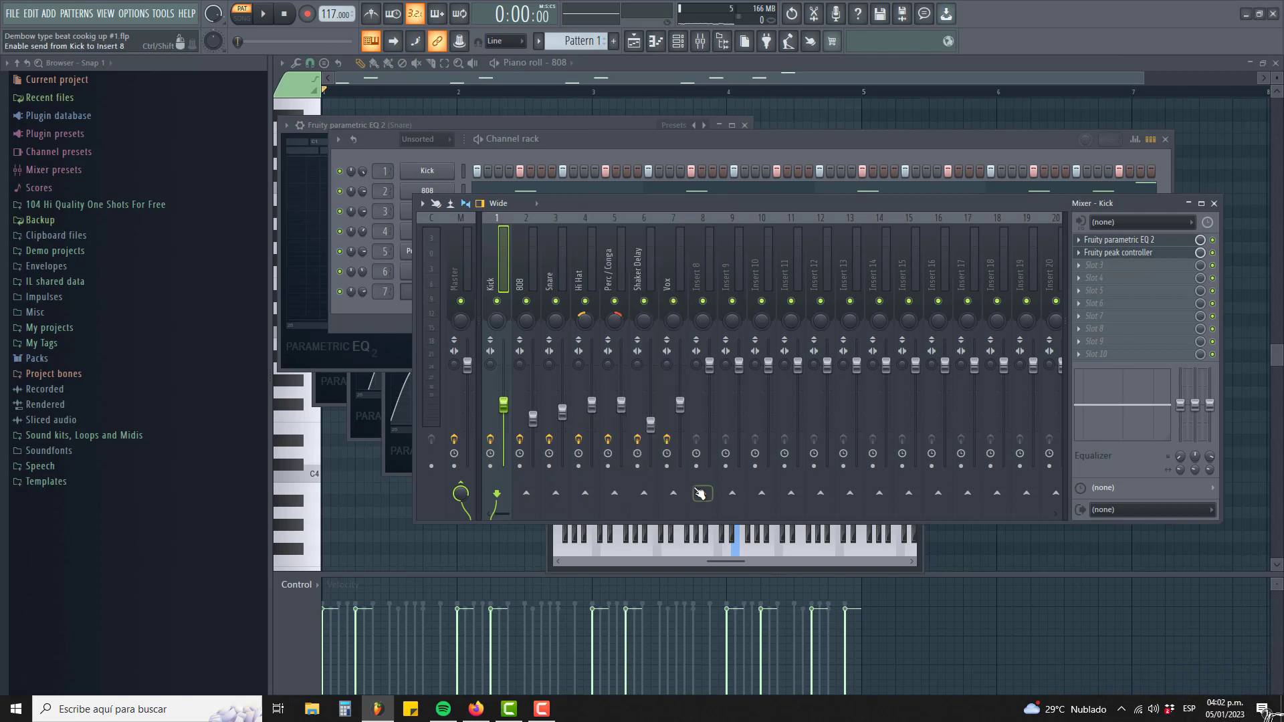
Step: Play the beat to check the 808 ducking and set the Kick peak controller's peak base level to 35%
{"action": "key", "text": "space"}
{"action": "left_click", "coordinate": [534, 278]}
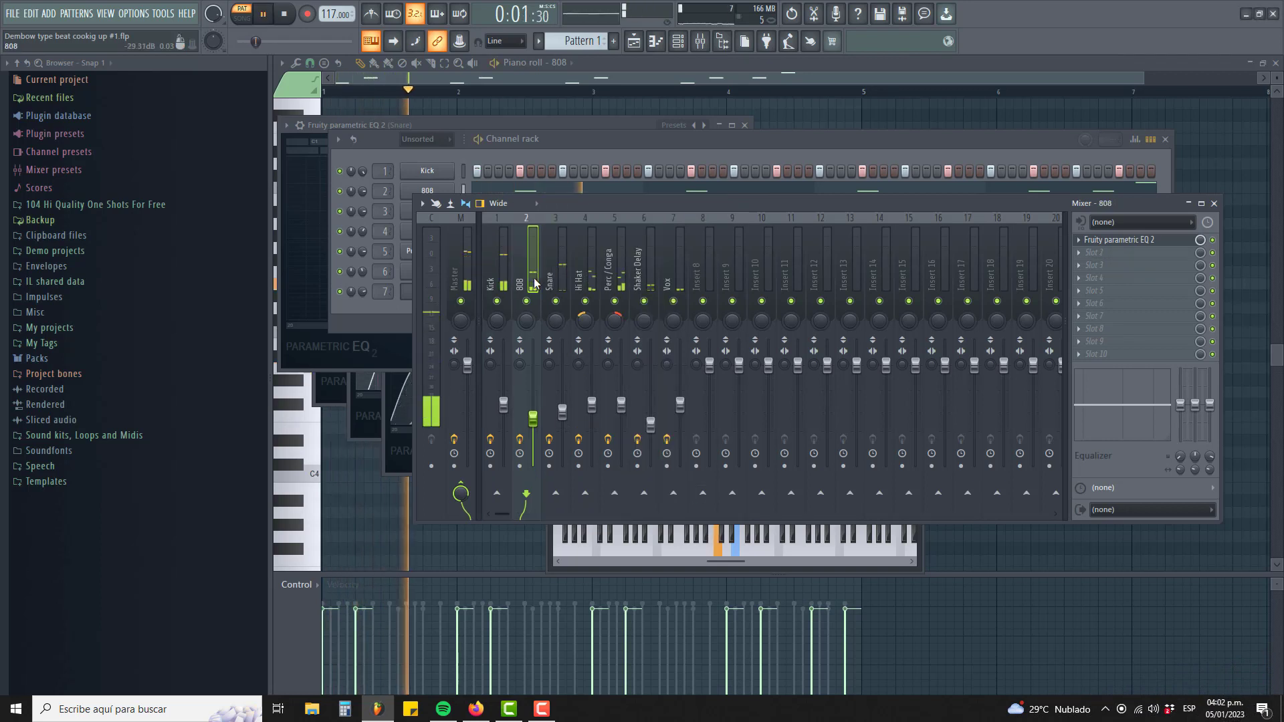
{"action": "left_click", "coordinate": [507, 257]}
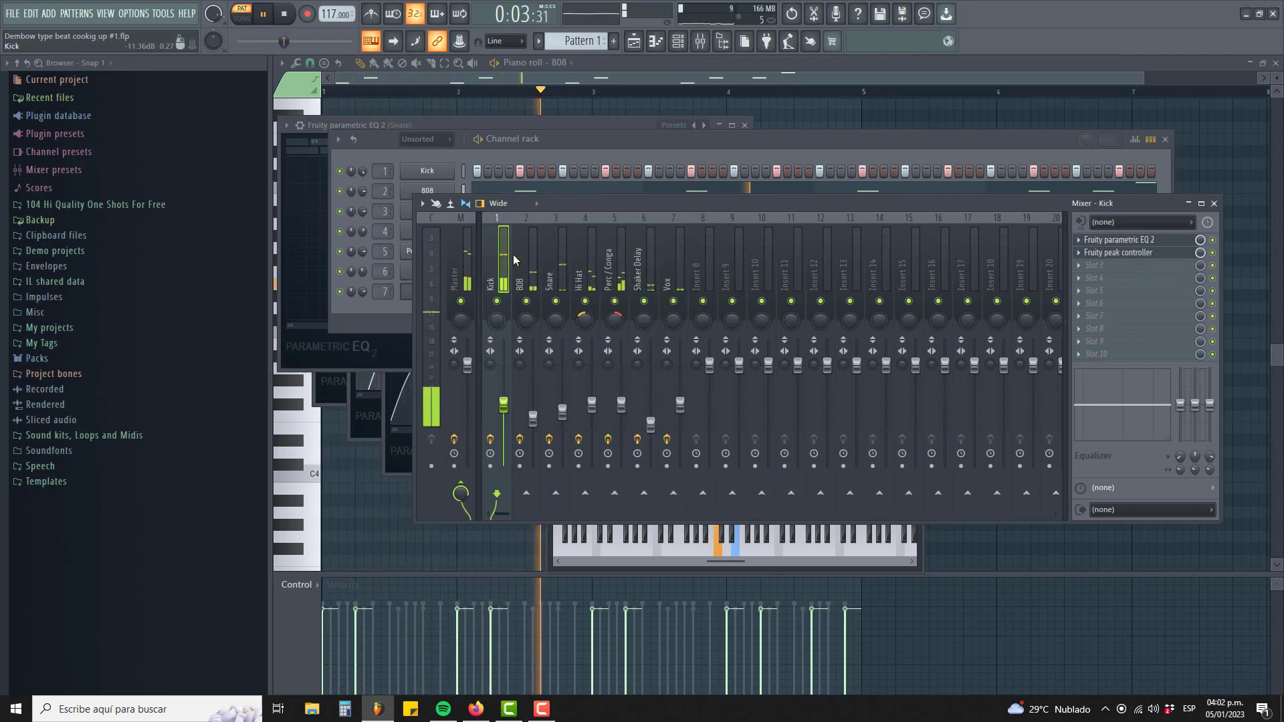
{"action": "left_click", "coordinate": [1160, 253]}
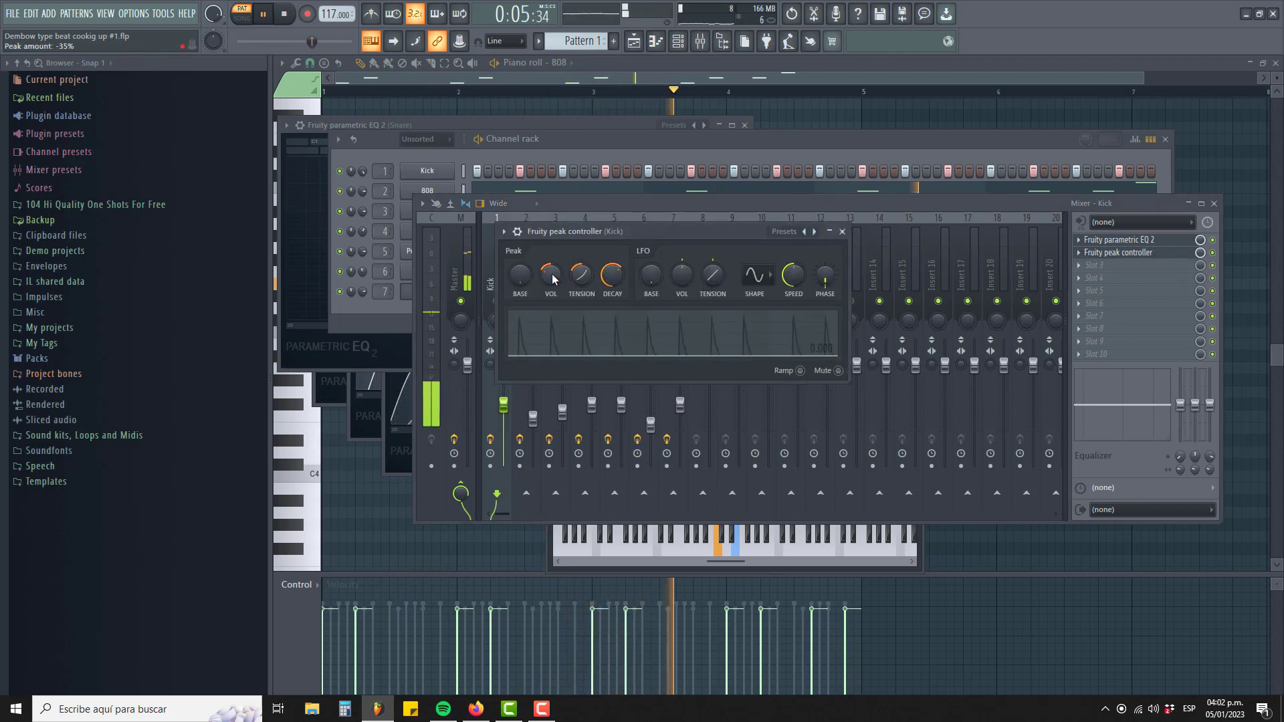
{"action": "left_click_drag", "start_coordinate": [603, 232], "coordinate": [933, 242]}
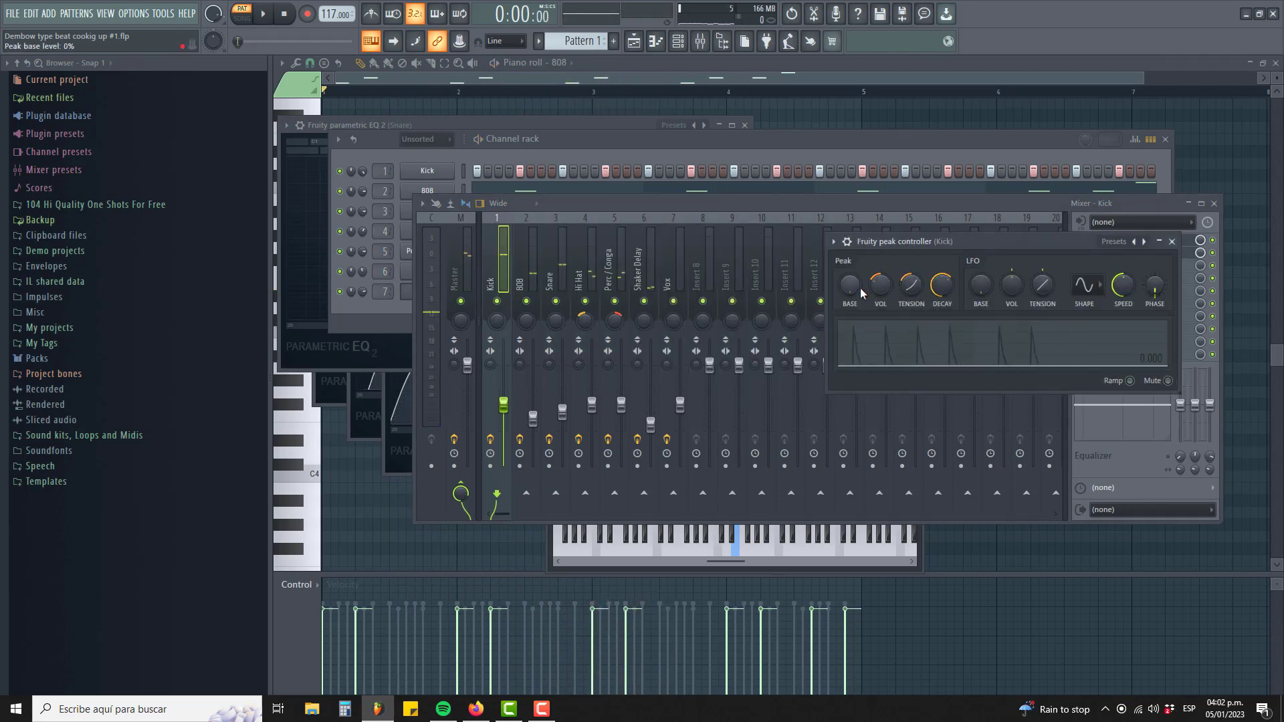
{"action": "left_click_drag", "start_coordinate": [857, 286], "coordinate": [857, 279]}
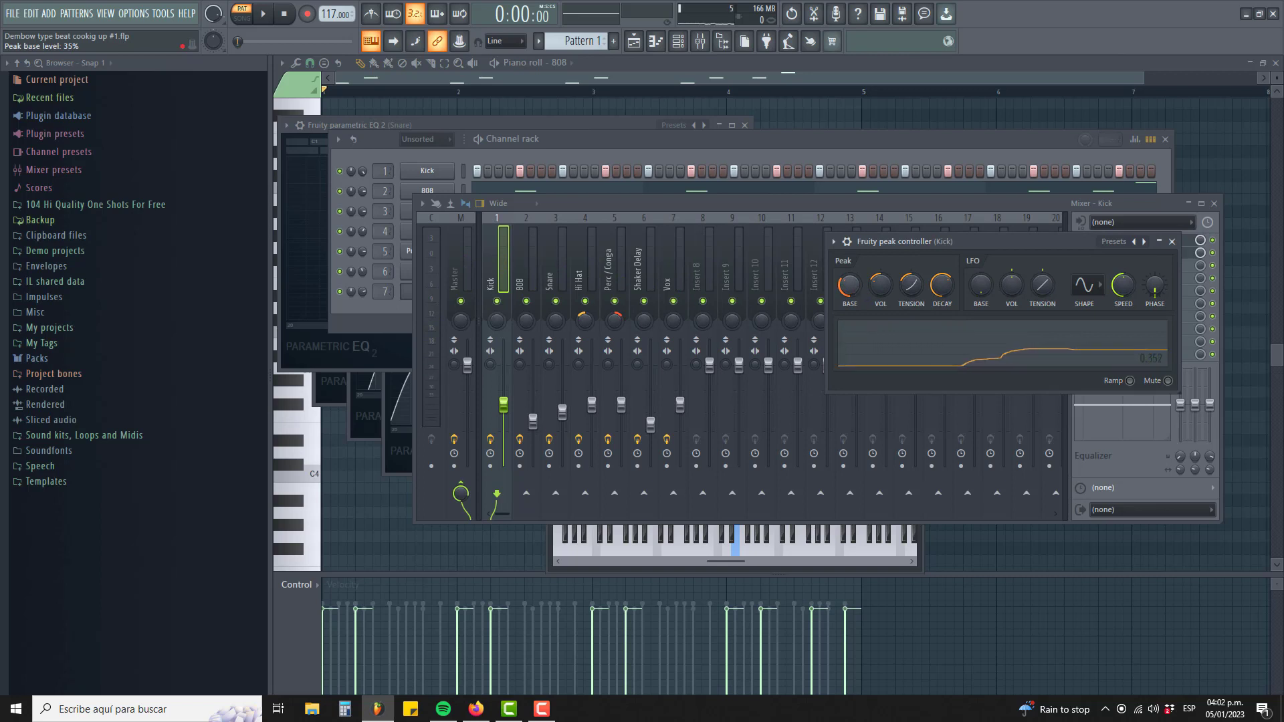
Step: Play the beat again and adjust the peak volume of the Kick track's Fruity Peak Controller
{"action": "key", "text": "space"}
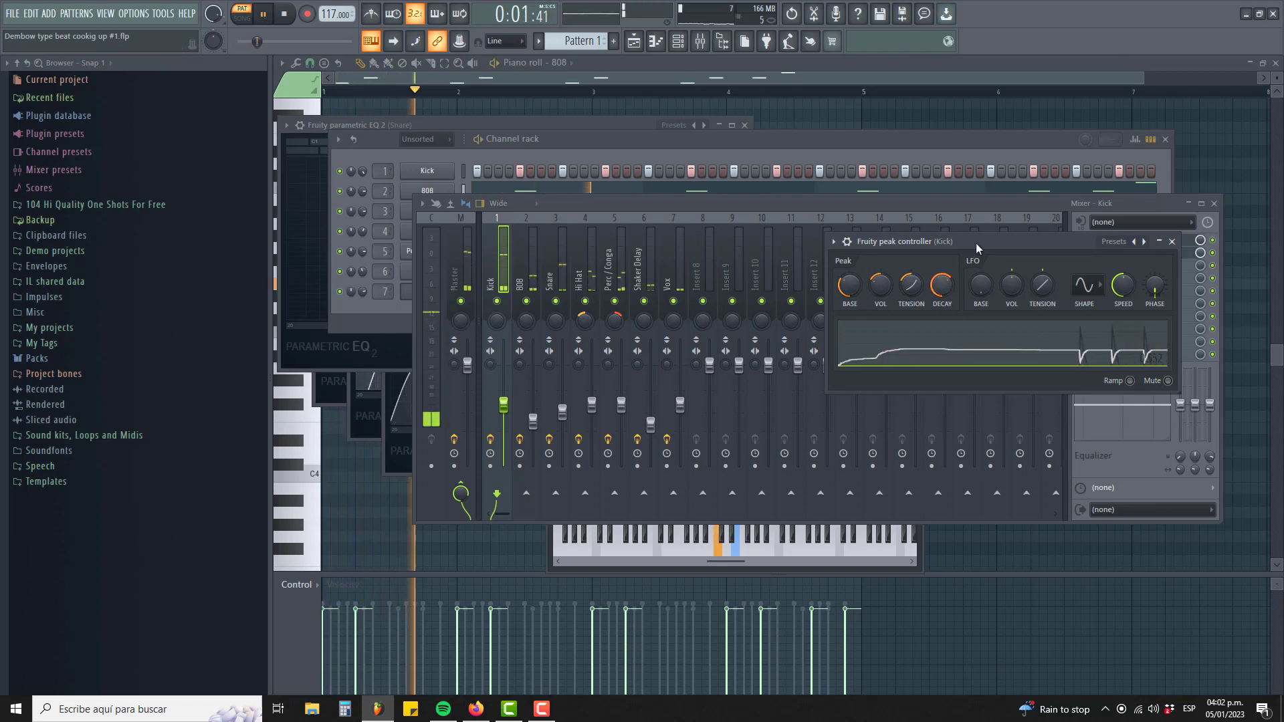
{"action": "left_click_drag", "start_coordinate": [914, 242], "coordinate": [733, 245]}
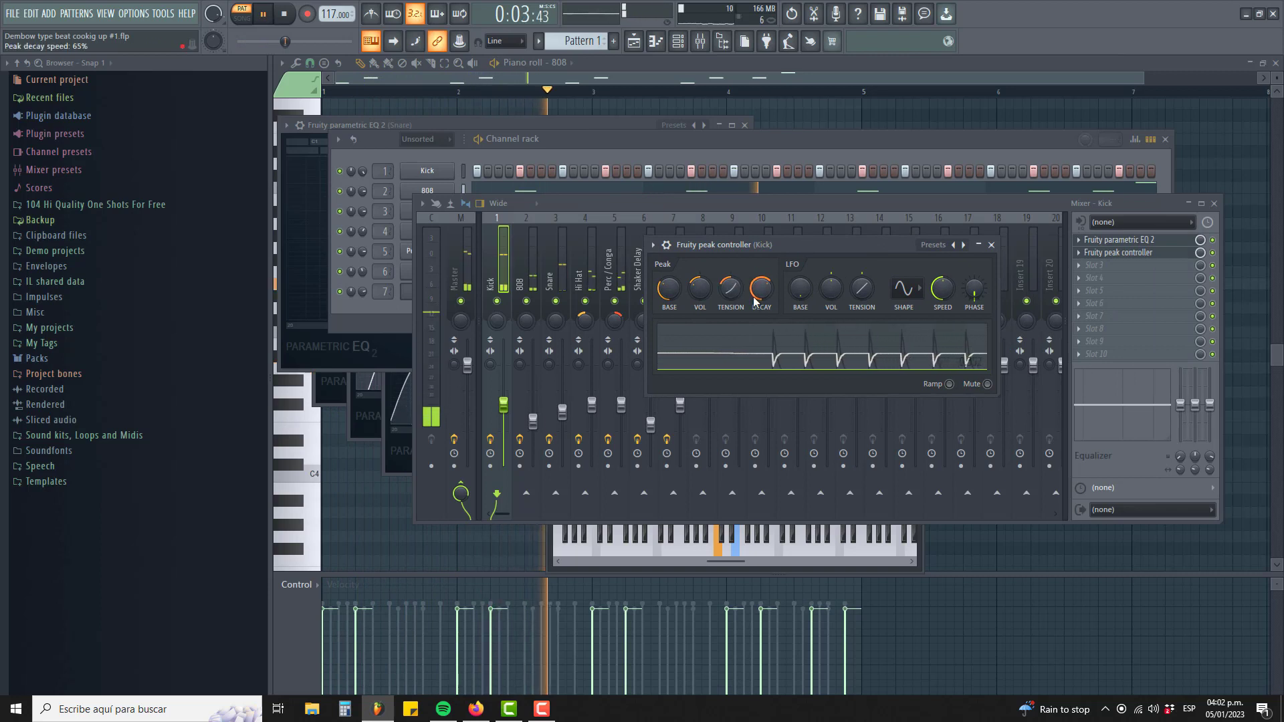
{"action": "left_click_drag", "start_coordinate": [700, 288], "coordinate": [700, 308]}
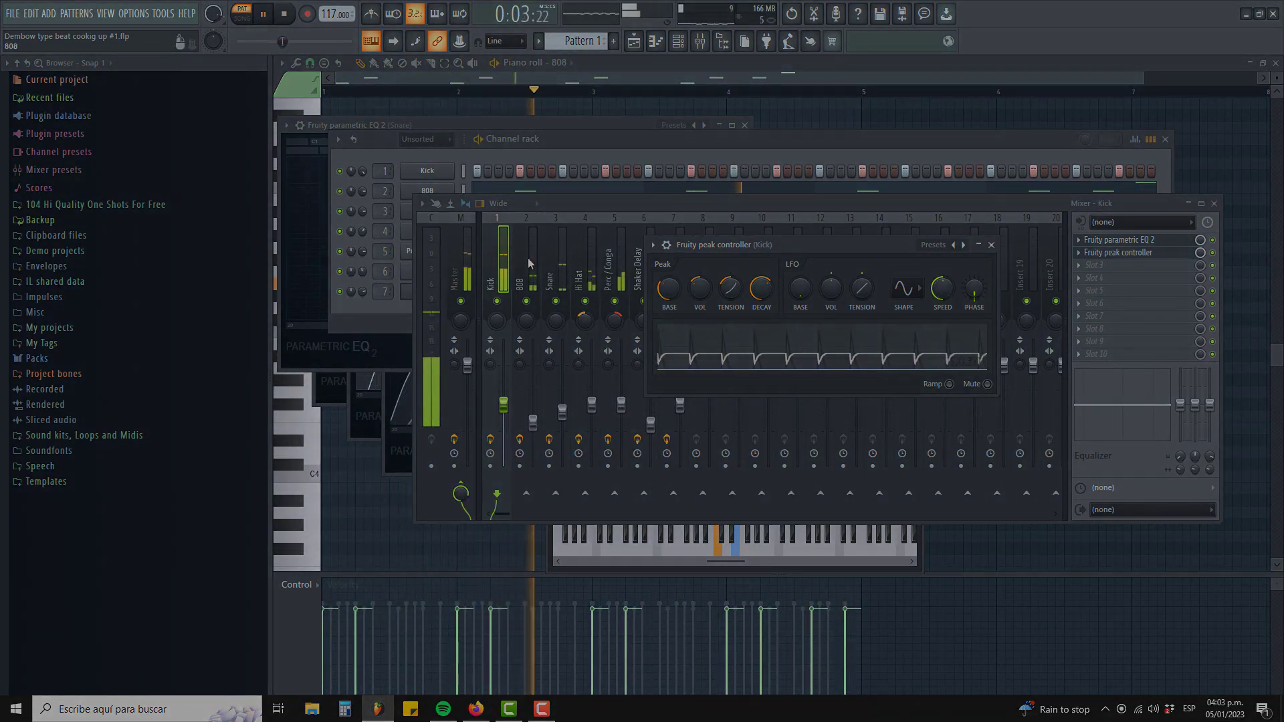
Step: Select the Master mixer track and browse the Sound kits, Loops and Midis folder
{"action": "left_click", "coordinate": [470, 253]}
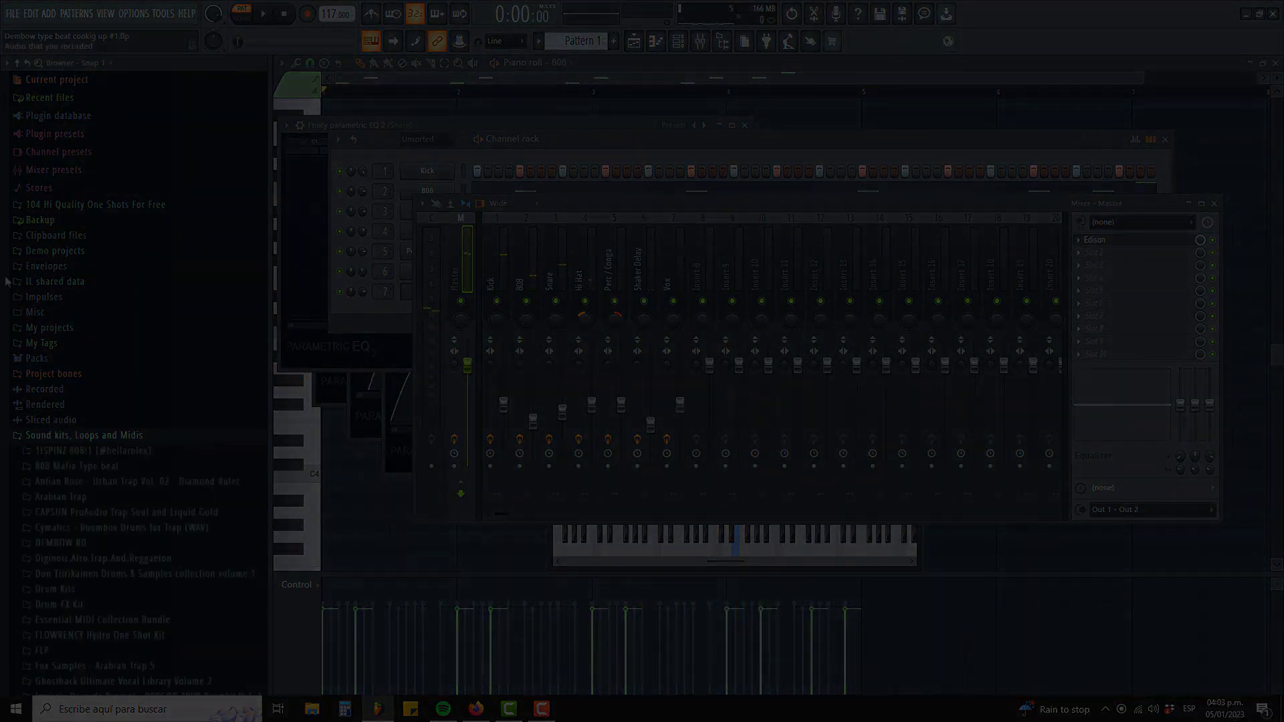
{"action": "left_click_drag", "start_coordinate": [4, 110], "coordinate": [4, 301]}
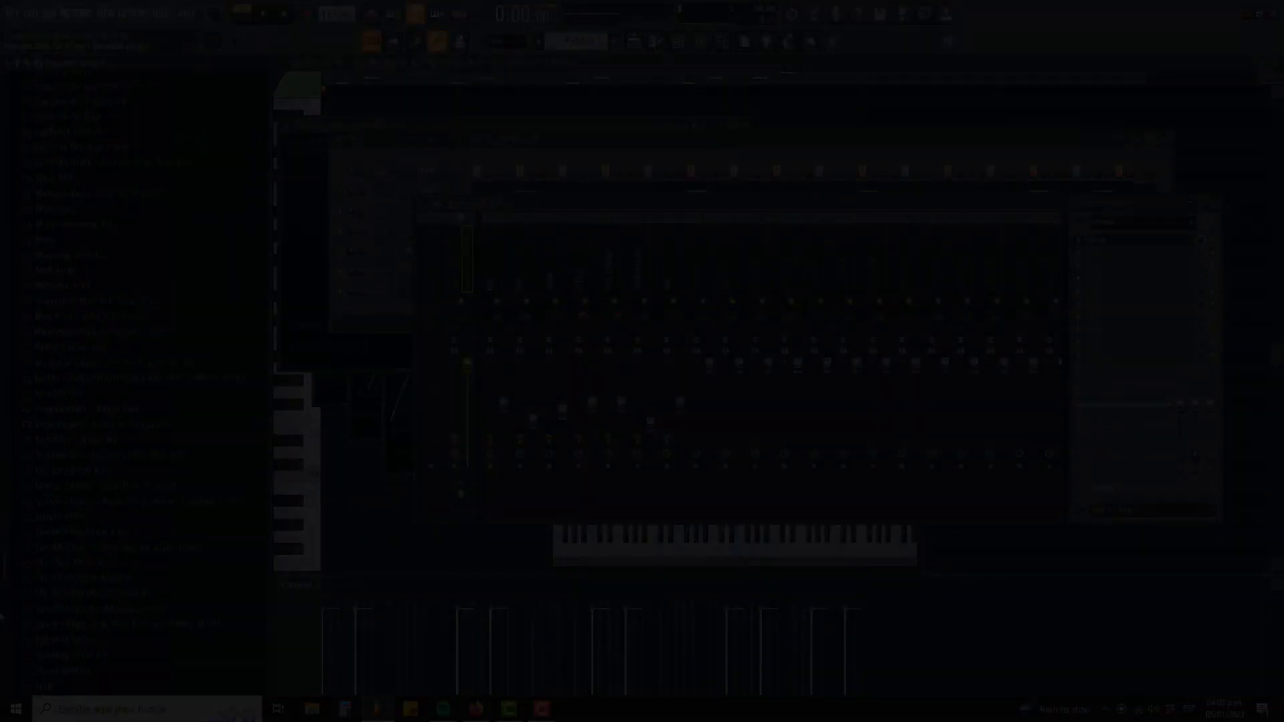